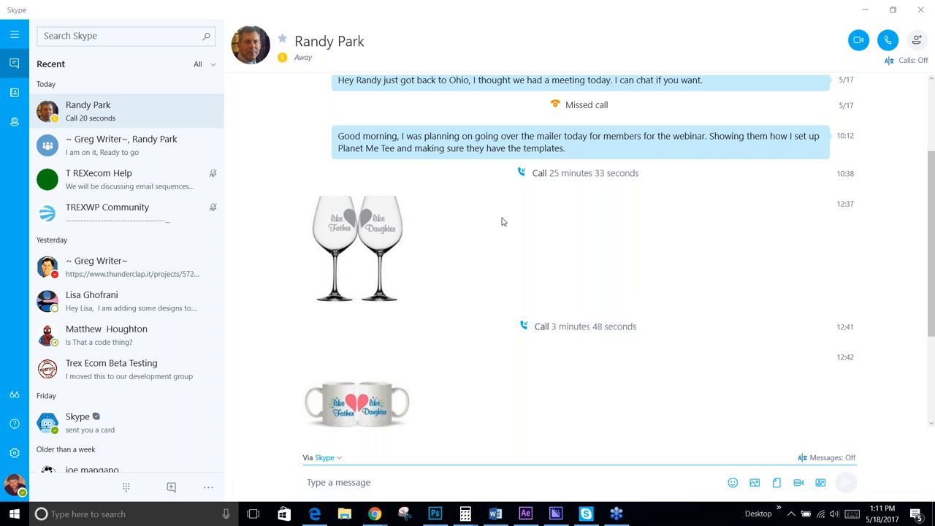
# - View the Like Father Like Daughter wine glasses image and the matching mugs image from the chat at full size
pyautogui.click(371, 234)
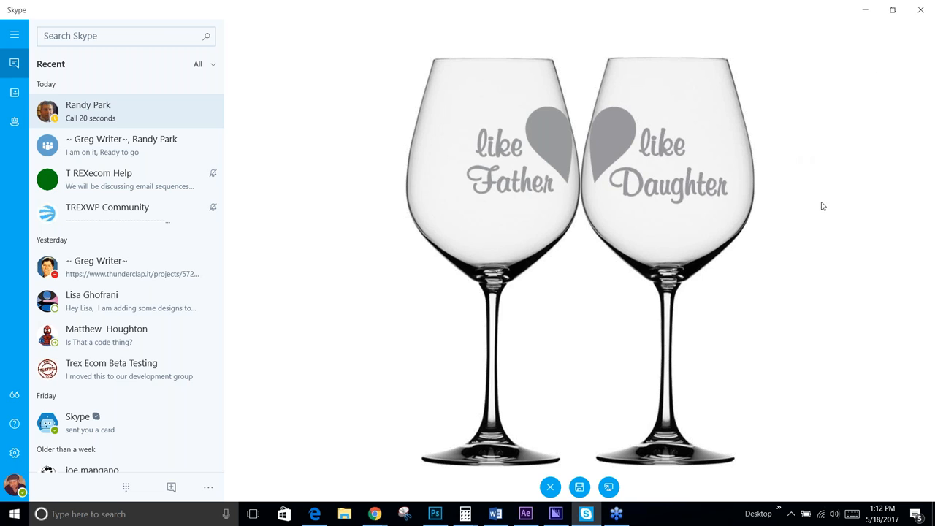
pyautogui.click(549, 487)
pyautogui.scroll(-3, 537, 299)
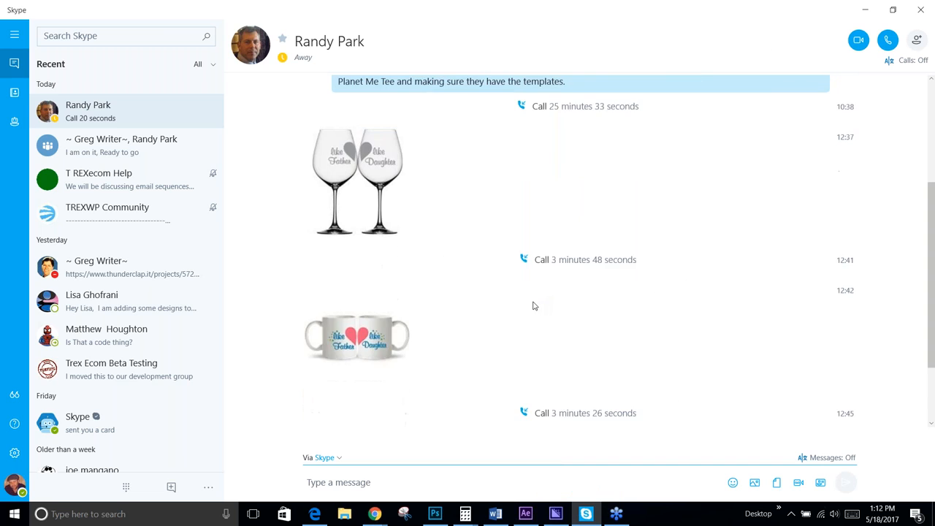
pyautogui.click(358, 296)
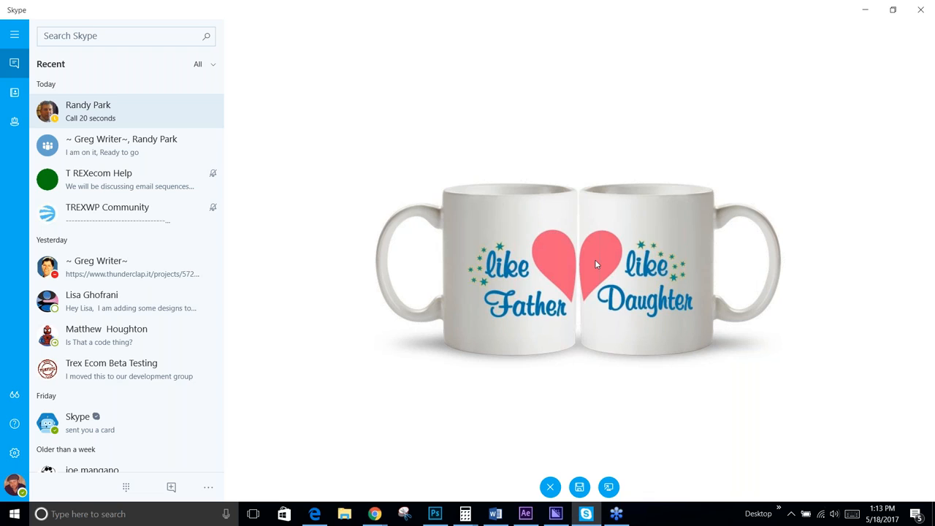
# - Switch to the TREXecom members site in Chrome and look through the Product Giveaways lesson list
pyautogui.click(618, 518)
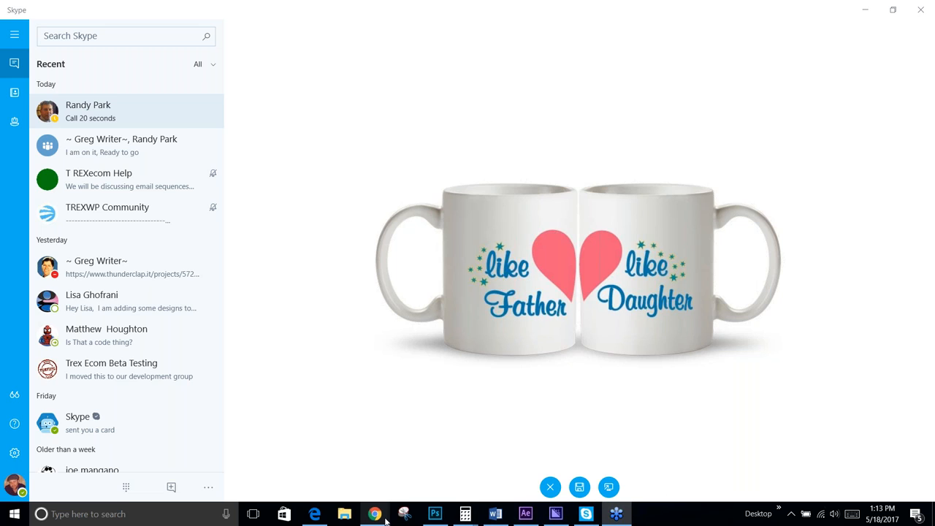
pyautogui.moveTo(382, 513)
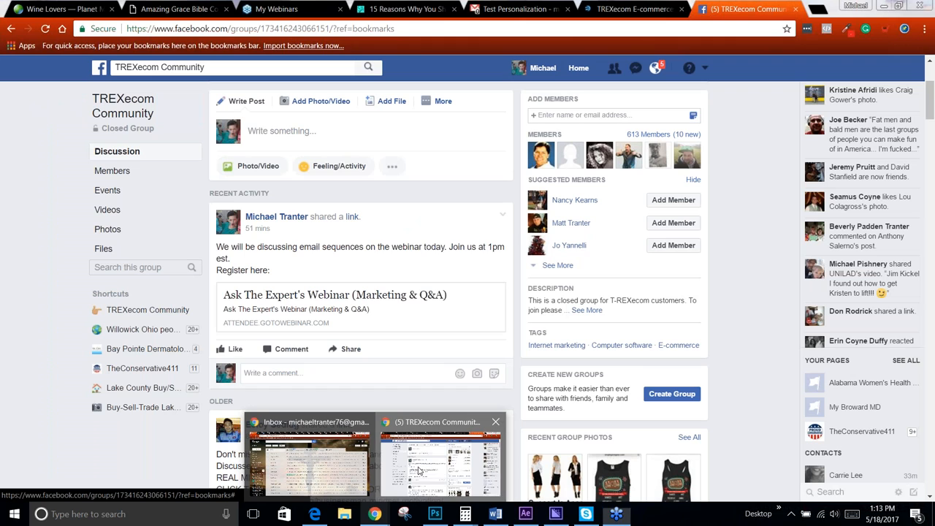
pyautogui.click(419, 471)
pyautogui.click(629, 8)
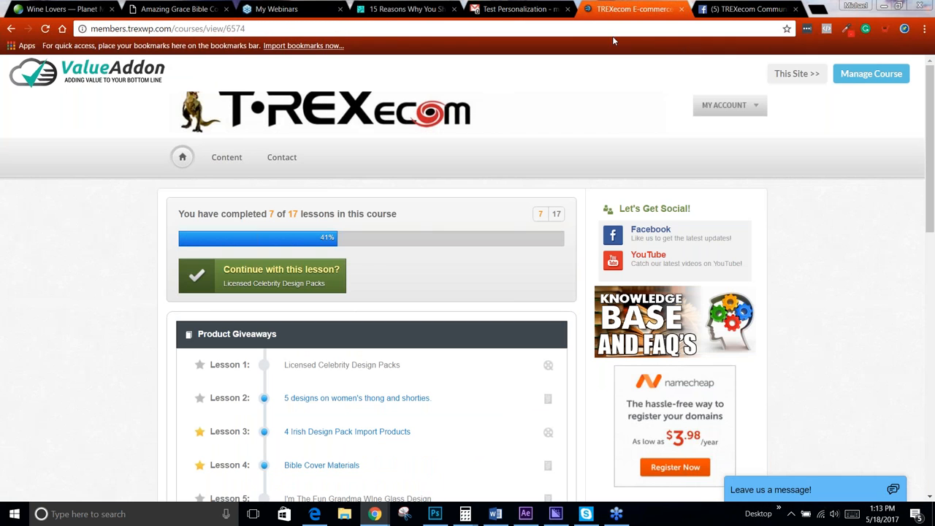
pyautogui.scroll(-5, 415, 266)
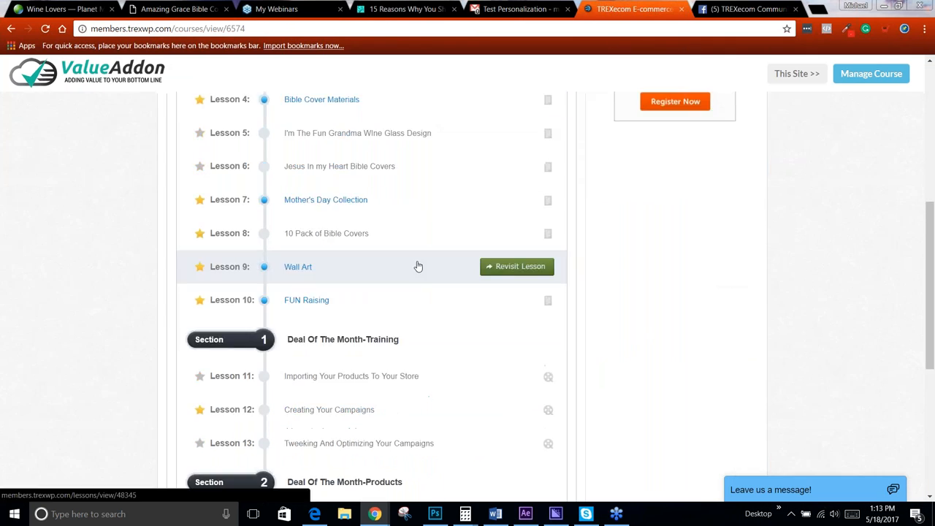
pyautogui.scroll(-3, 428, 275)
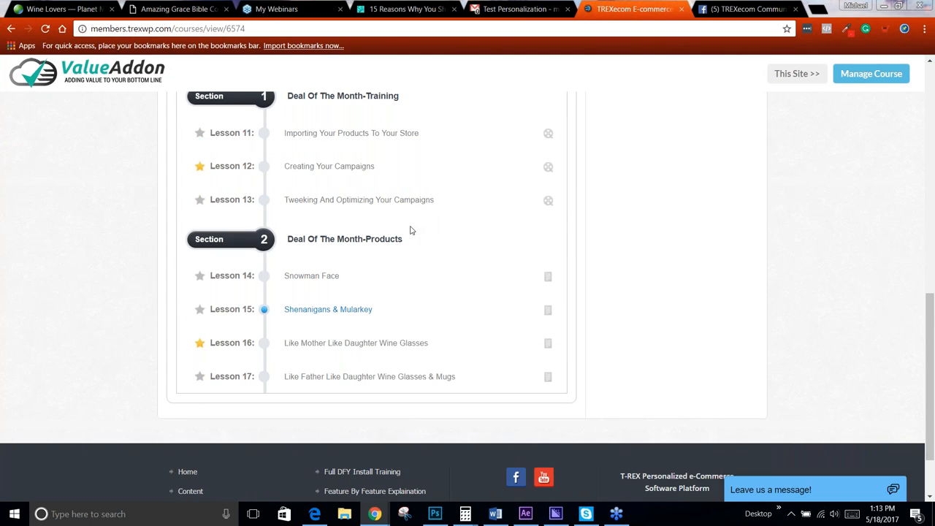
pyautogui.scroll(8, 560, 234)
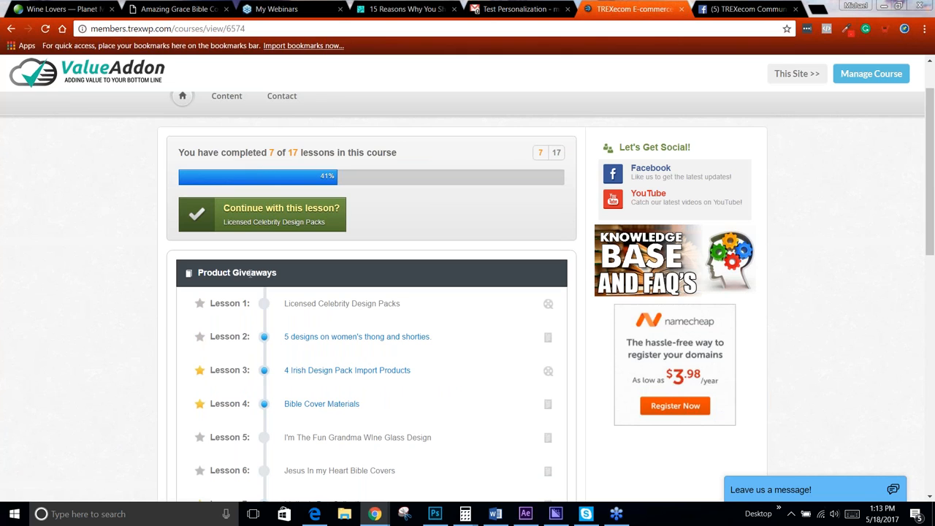
pyautogui.scroll(-3, 382, 246)
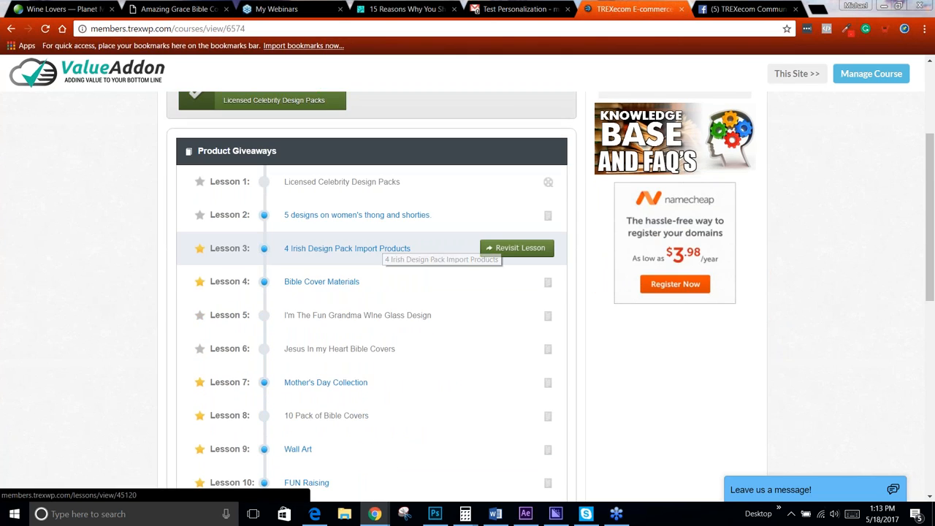
pyautogui.scroll(4, 109, 256)
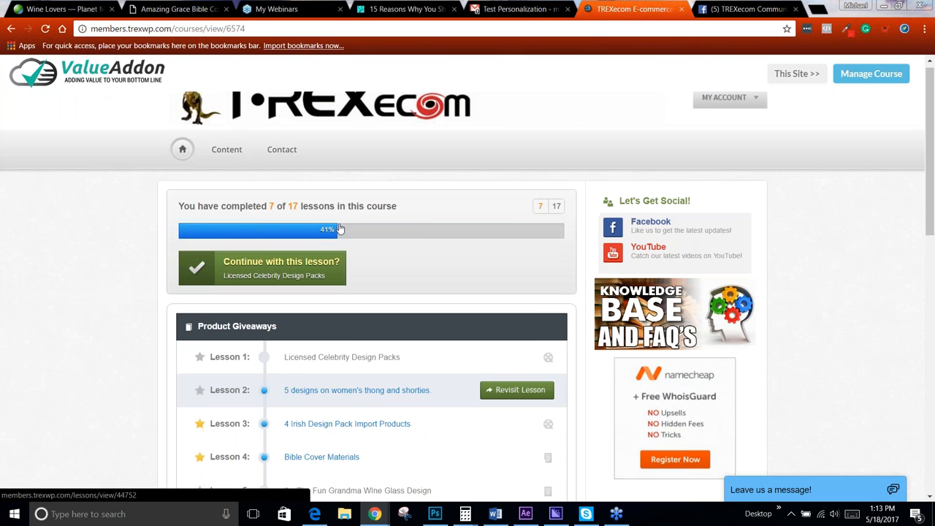
# - Go to the members site's course content overview and open the Product Giveaways course from there
pyautogui.click(229, 161)
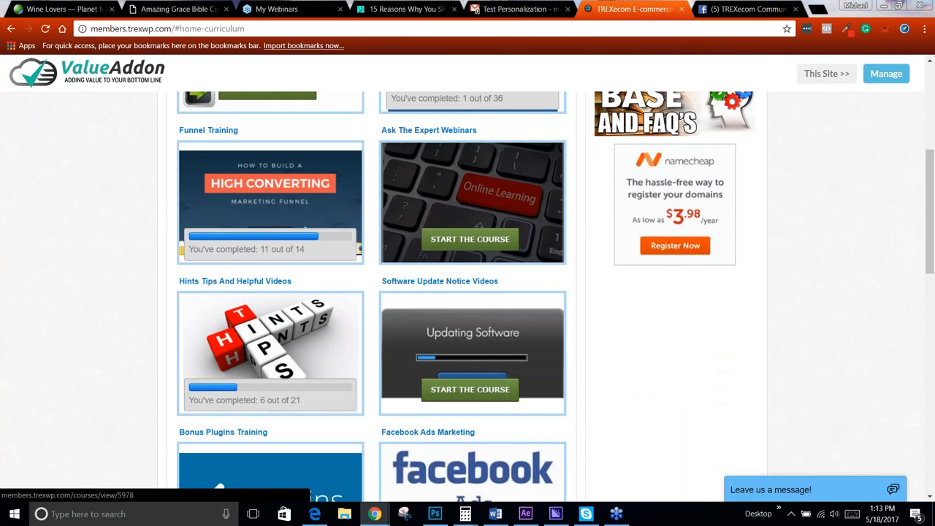
pyautogui.scroll(-8, 369, 292)
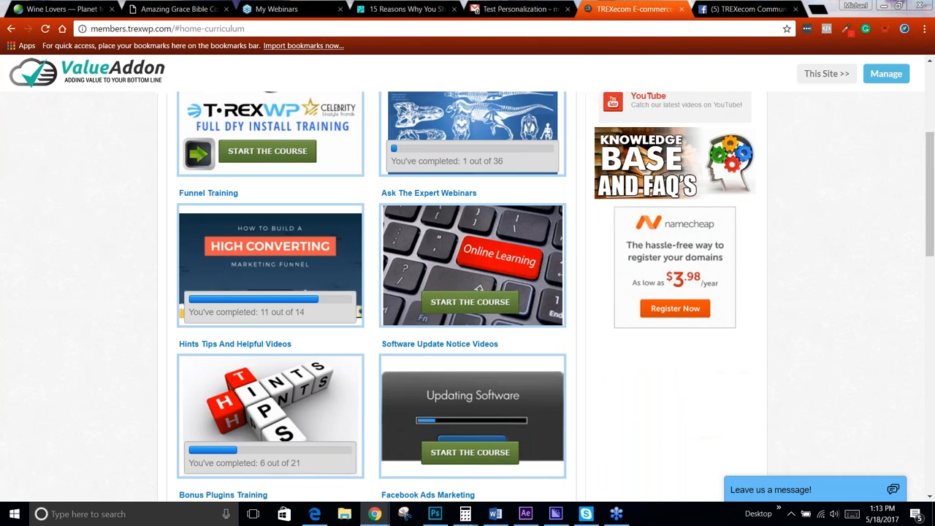
pyautogui.scroll(-1, 344, 224)
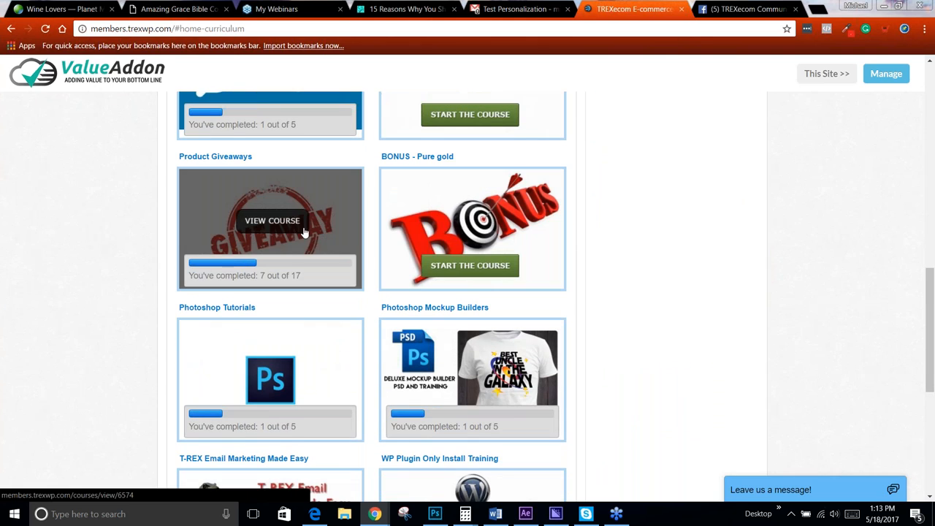
pyautogui.click(347, 222)
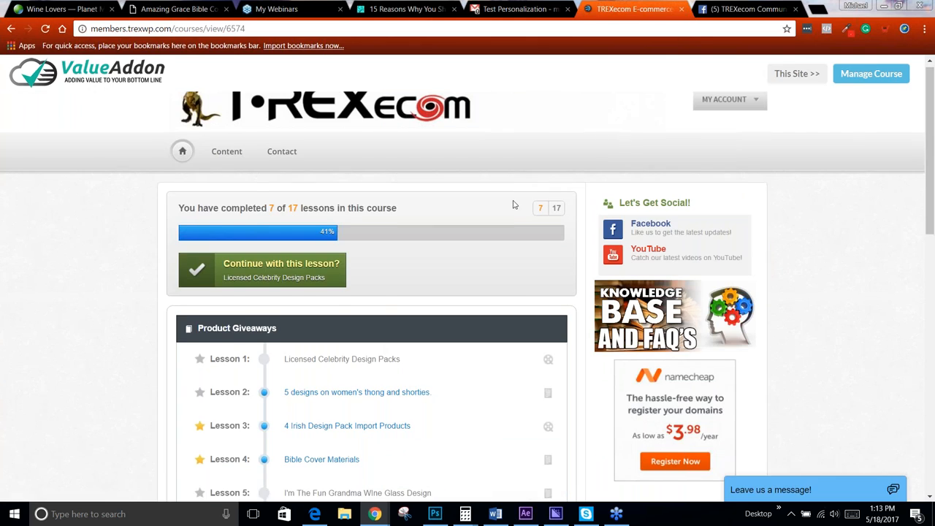
# - Open Lesson 17, Like Father Like Daughter Wine Glasses & Mugs, and show its downloadable lesson files
pyautogui.scroll(-4, 468, 212)
pyautogui.scroll(2, 439, 232)
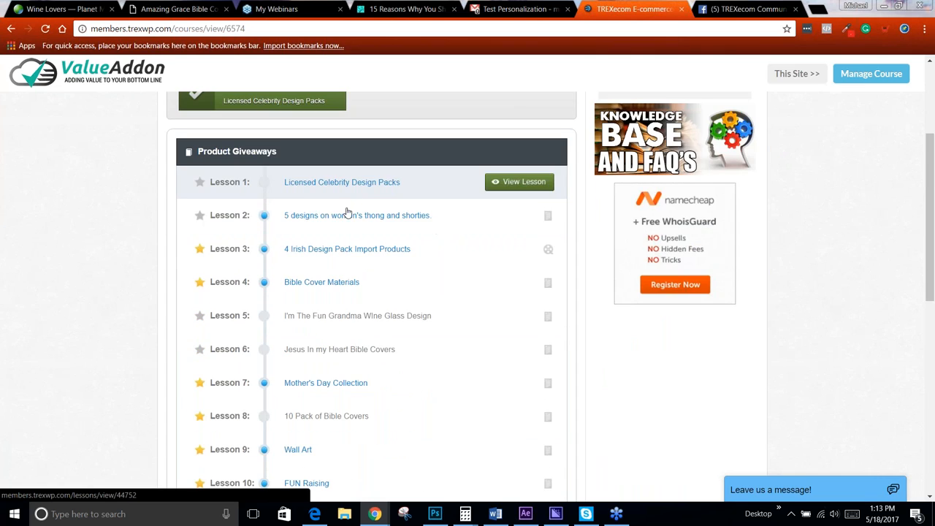
pyautogui.scroll(-2, 347, 254)
pyautogui.scroll(-1, 347, 255)
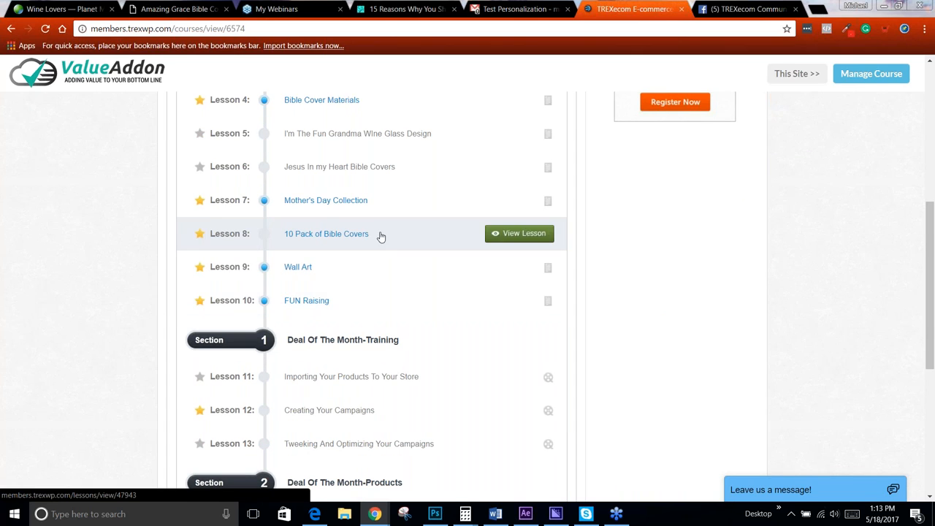
pyautogui.scroll(-2, 377, 236)
pyautogui.scroll(-1, 400, 237)
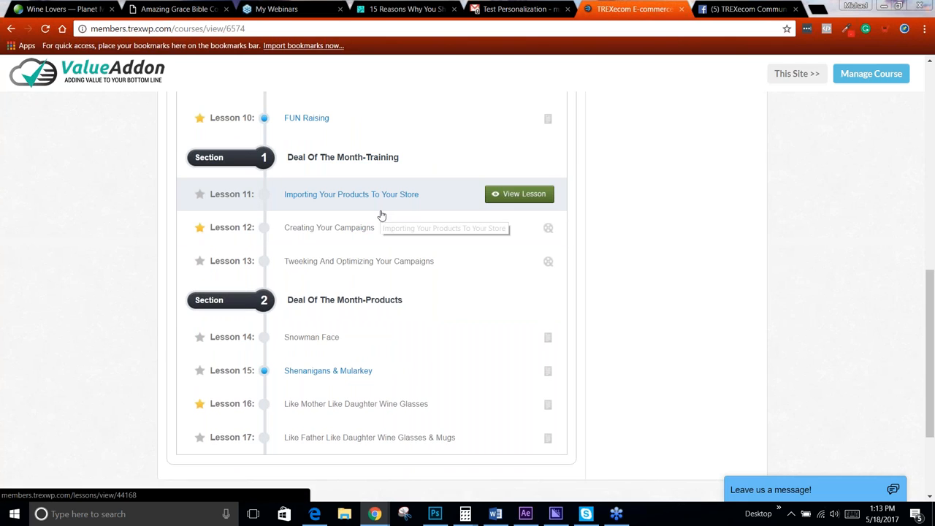
pyautogui.scroll(-1, 381, 218)
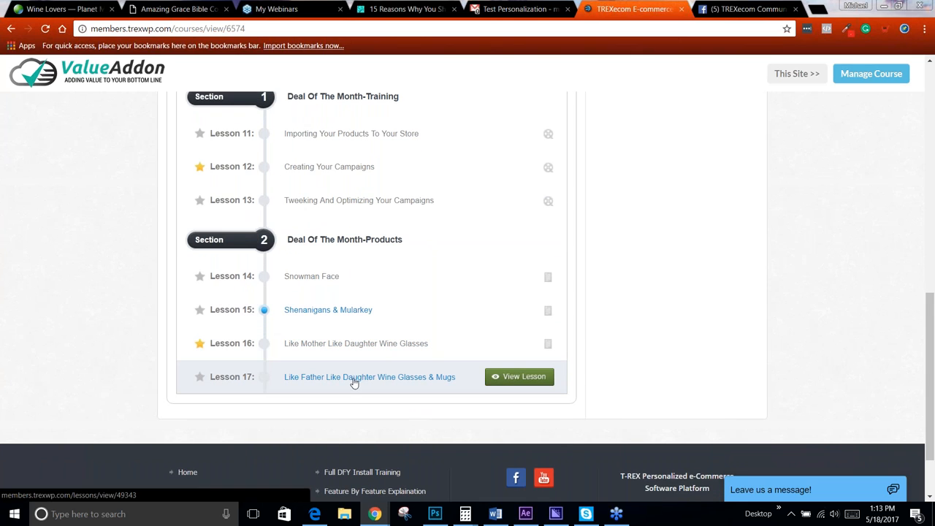
pyautogui.click(488, 378)
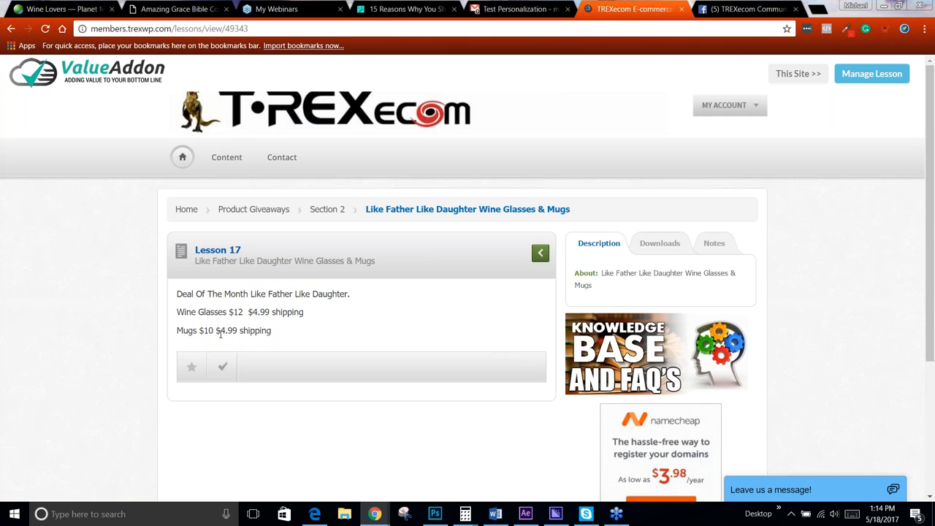
pyautogui.click(662, 245)
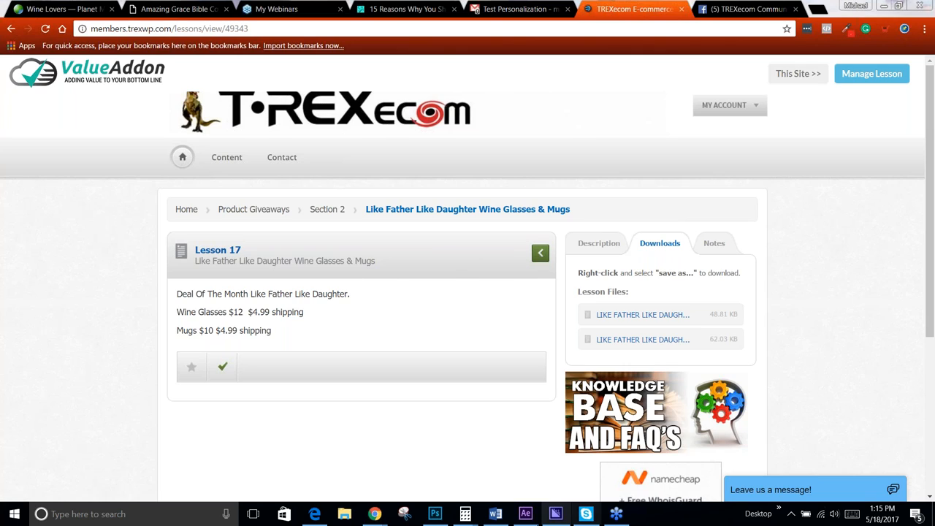
# - Revisit the mugs image in Skype, then switch to Edge and open the live Planet Me Tee storefront from its WordPress admin
pyautogui.click(586, 513)
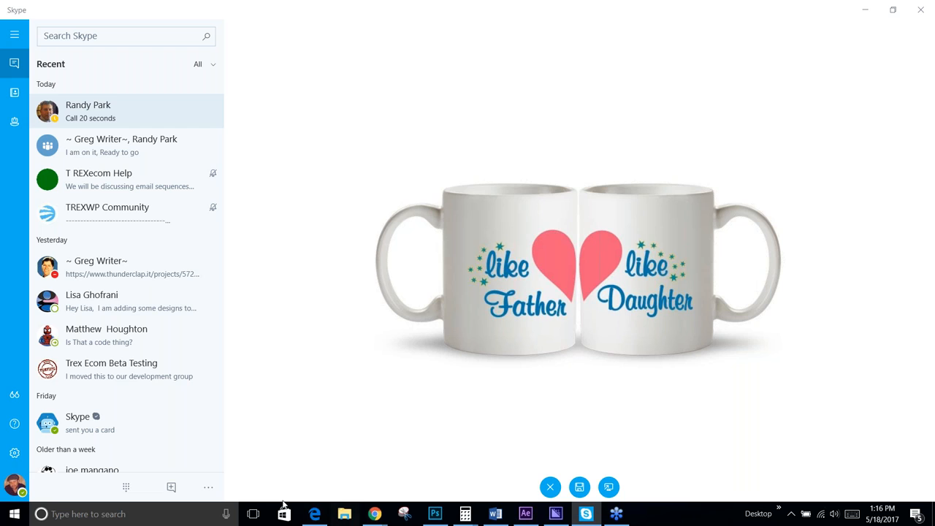
pyautogui.click(314, 514)
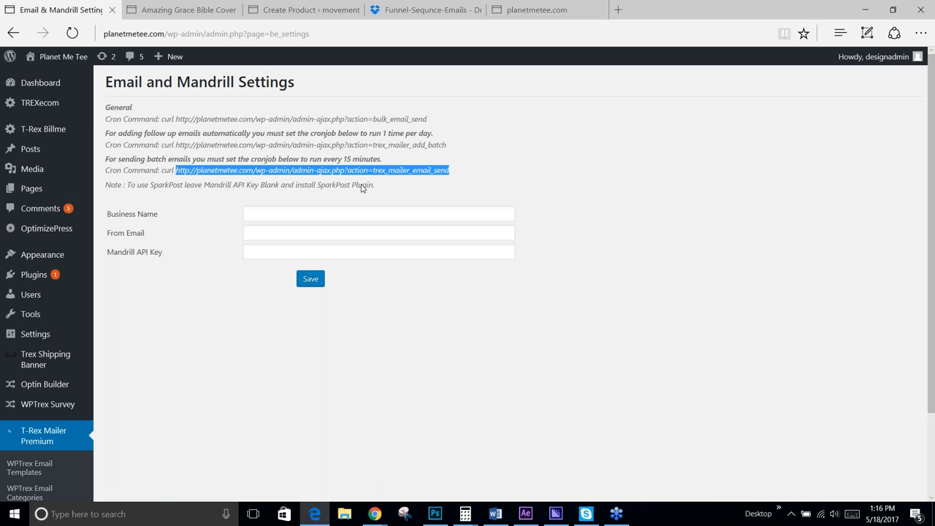
pyautogui.click(182, 10)
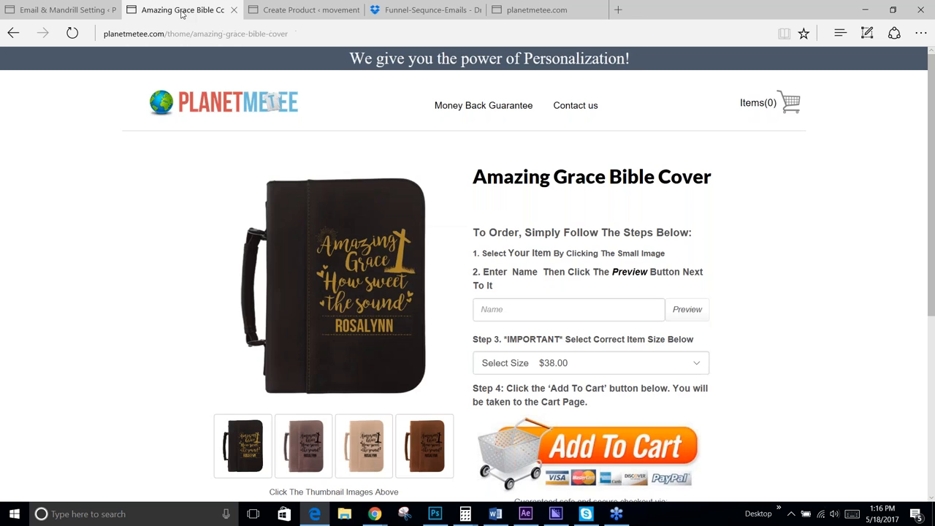
pyautogui.click(11, 33)
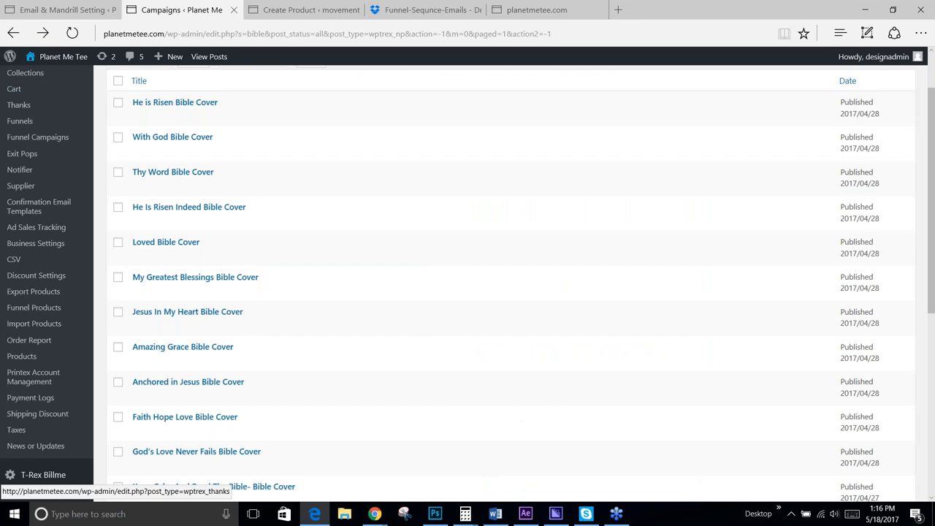
pyautogui.moveTo(58, 58)
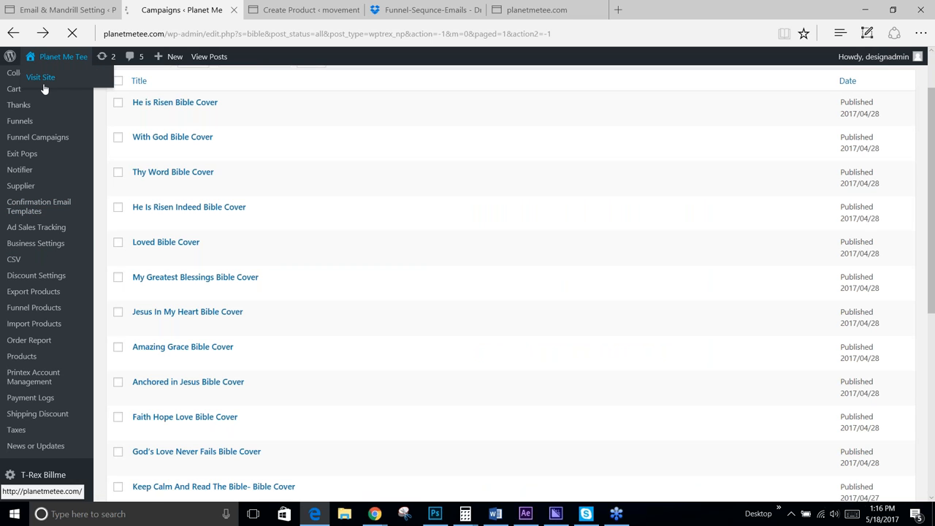
pyautogui.click(42, 78)
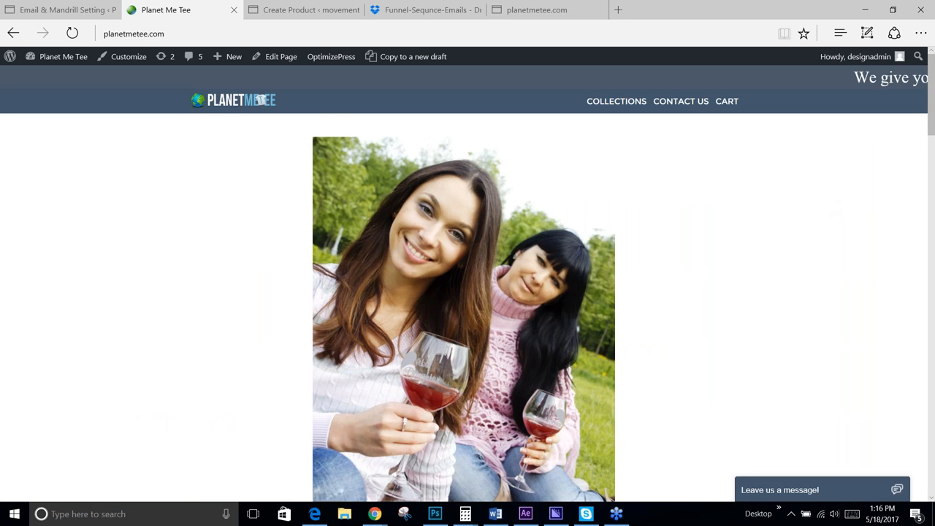
# - Find the Wine Lovers collection on the storefront's home page and open it
pyautogui.scroll(-10, 537, 380)
pyautogui.scroll(-15, 538, 380)
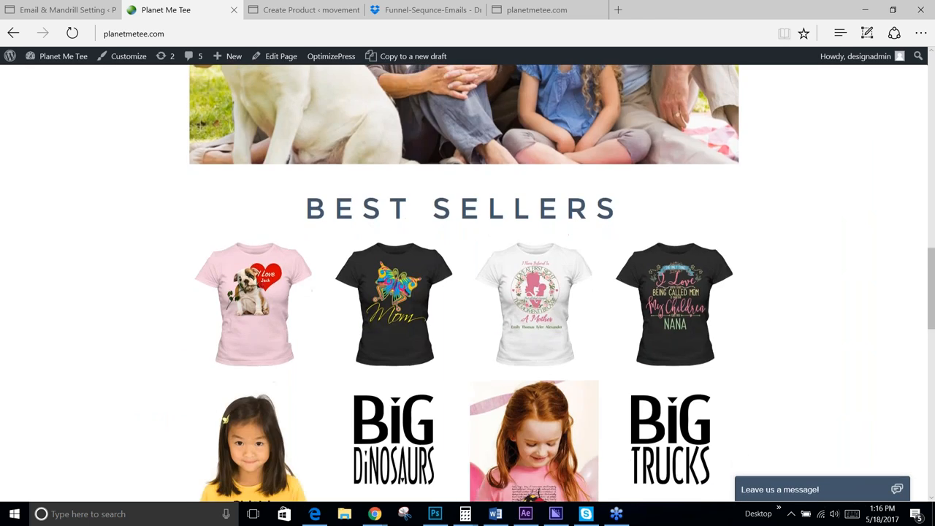
pyautogui.scroll(3, 534, 376)
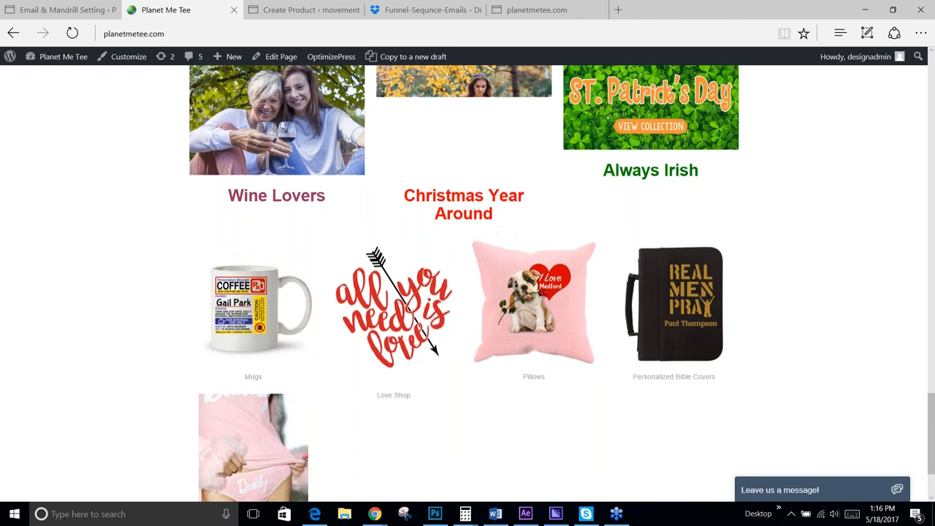
pyautogui.click(311, 155)
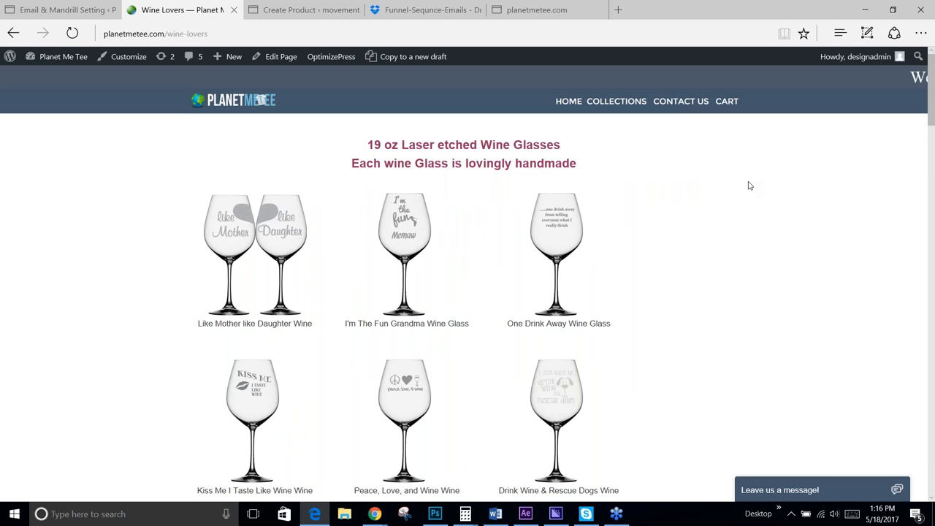
# - Look through the laser etched wine glass designs in the Wine Lovers collection
pyautogui.scroll(-1, 795, 227)
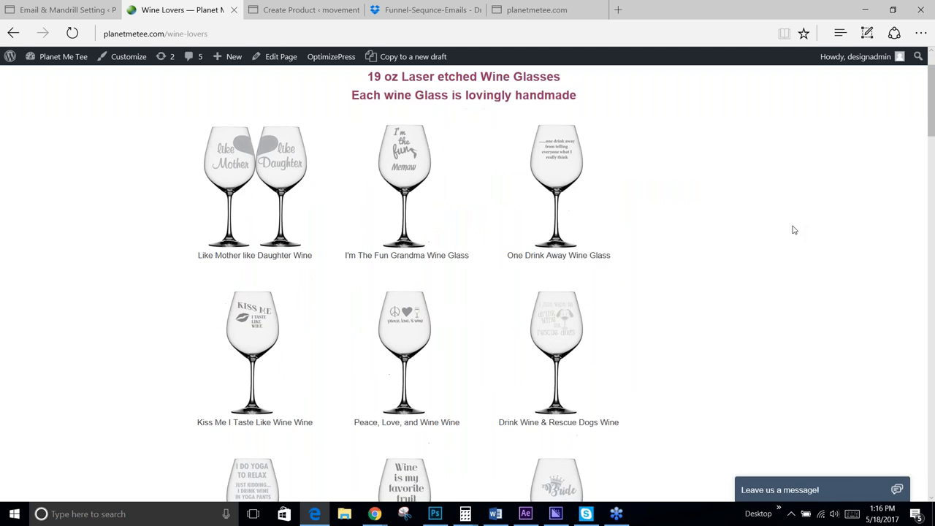
pyautogui.scroll(-3, 787, 223)
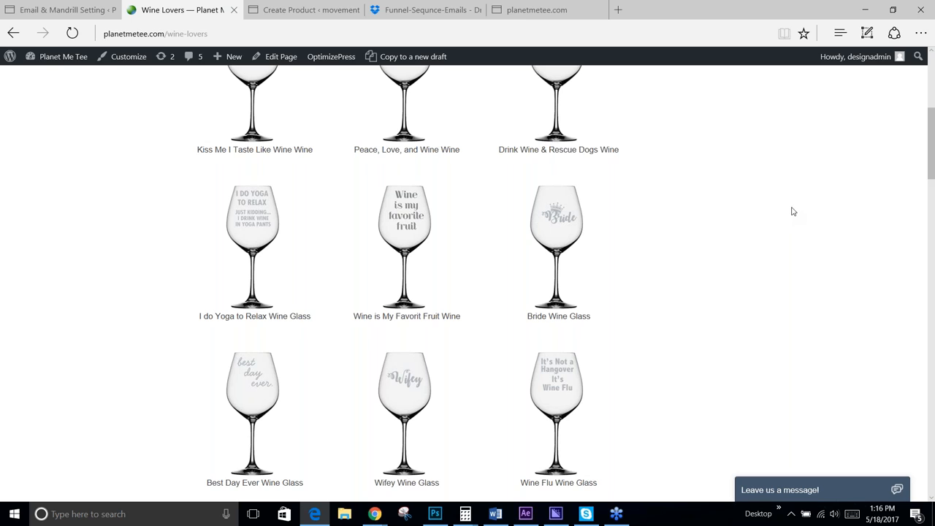
pyautogui.scroll(-1, 794, 204)
pyautogui.scroll(-1, 796, 203)
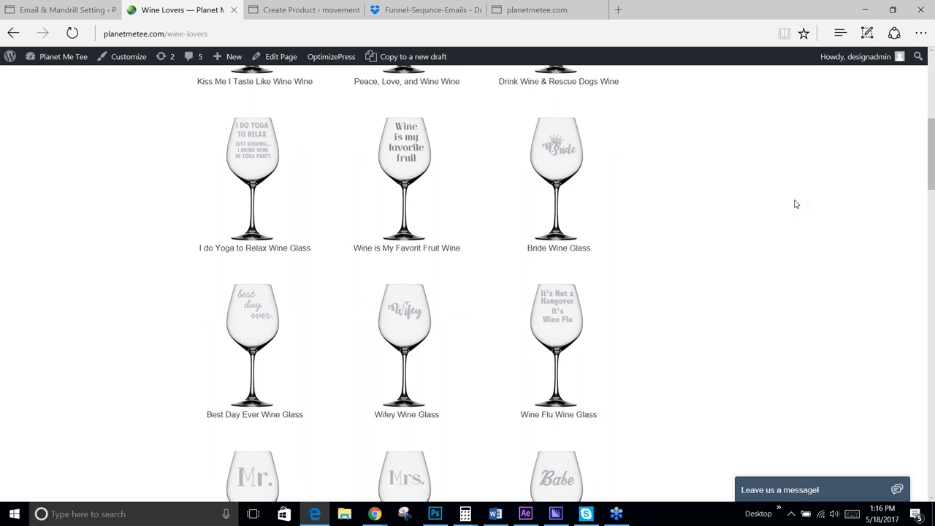
pyautogui.scroll(-1, 796, 204)
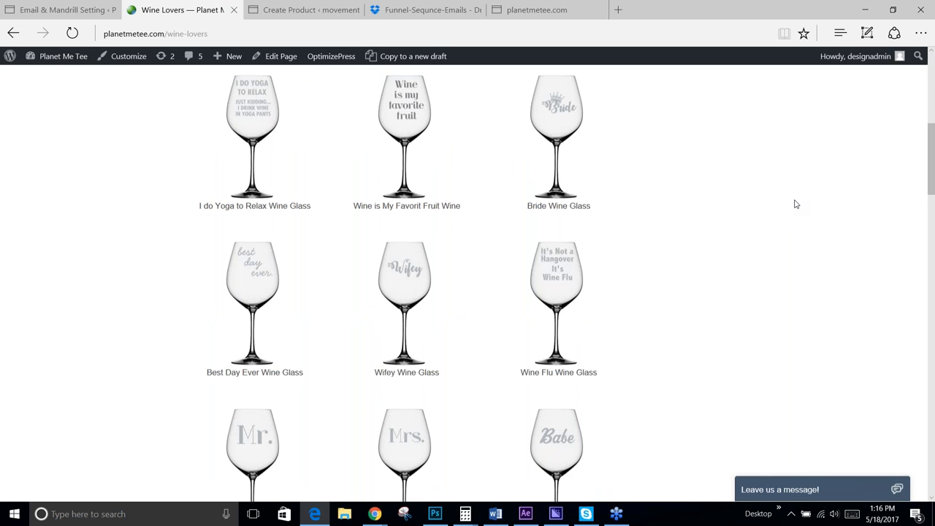
pyautogui.scroll(-1, 796, 204)
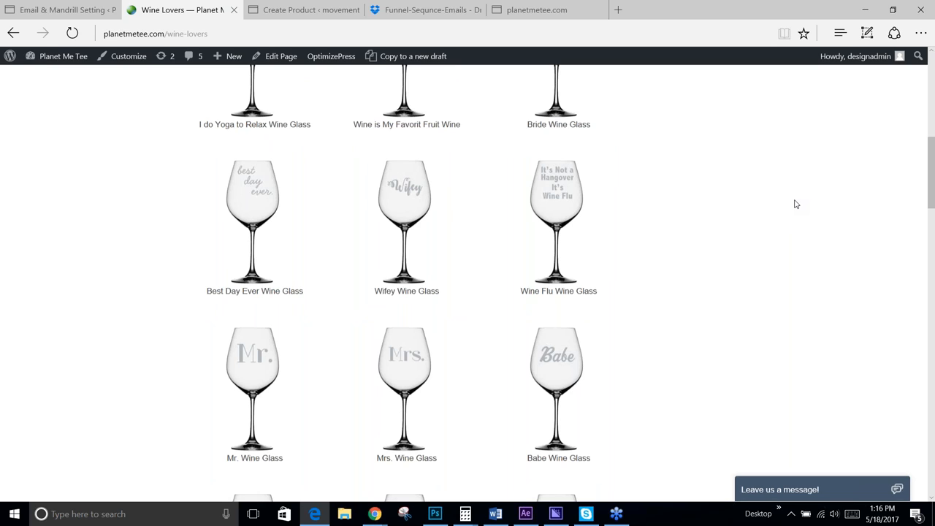
# - Browse the remaining Wine Lovers glasses, view the Not always a Bitch Wine Glass product page, and return to the collection
pyautogui.scroll(-1, 796, 204)
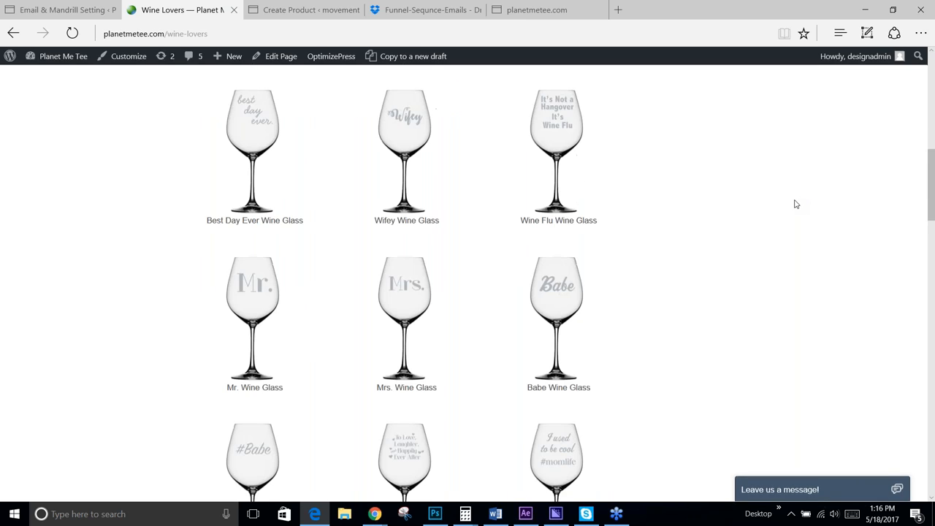
pyautogui.scroll(-1, 796, 204)
pyautogui.scroll(-2, 796, 205)
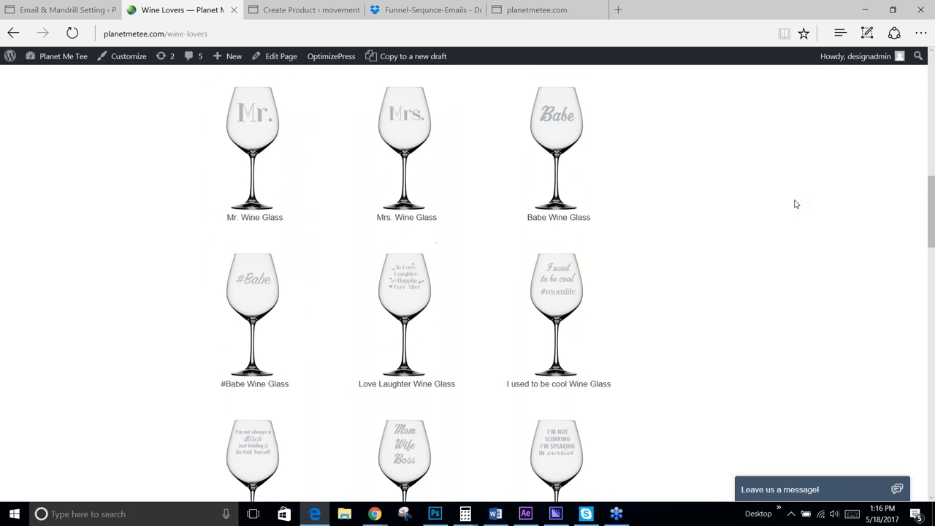
pyautogui.scroll(-1, 796, 204)
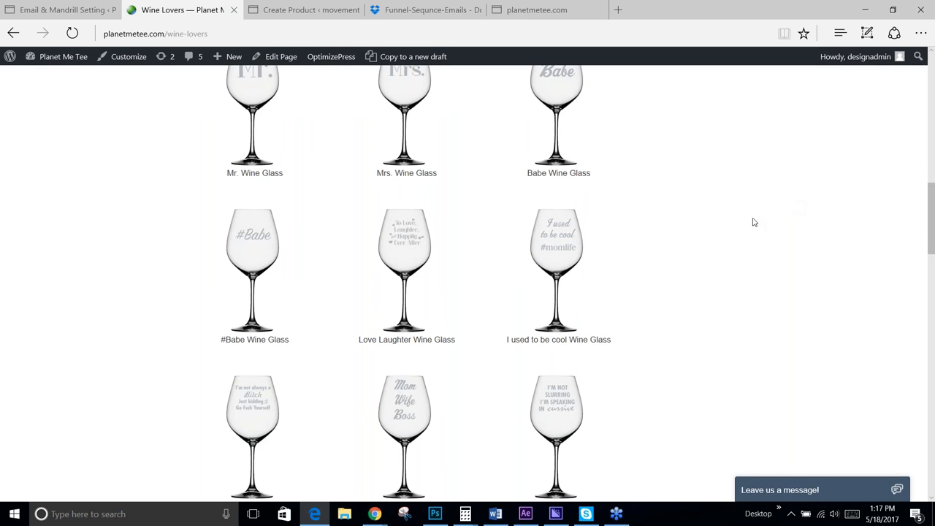
pyautogui.scroll(-1, 721, 224)
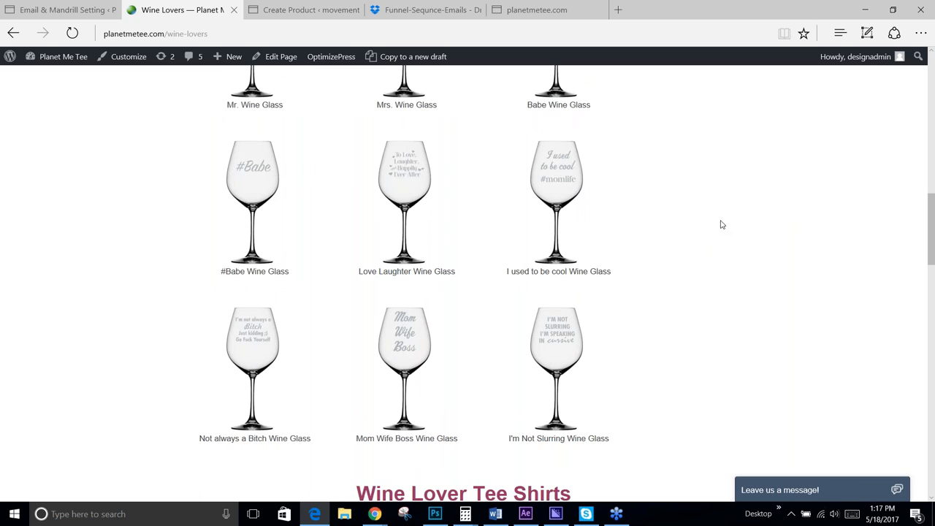
pyautogui.click(256, 359)
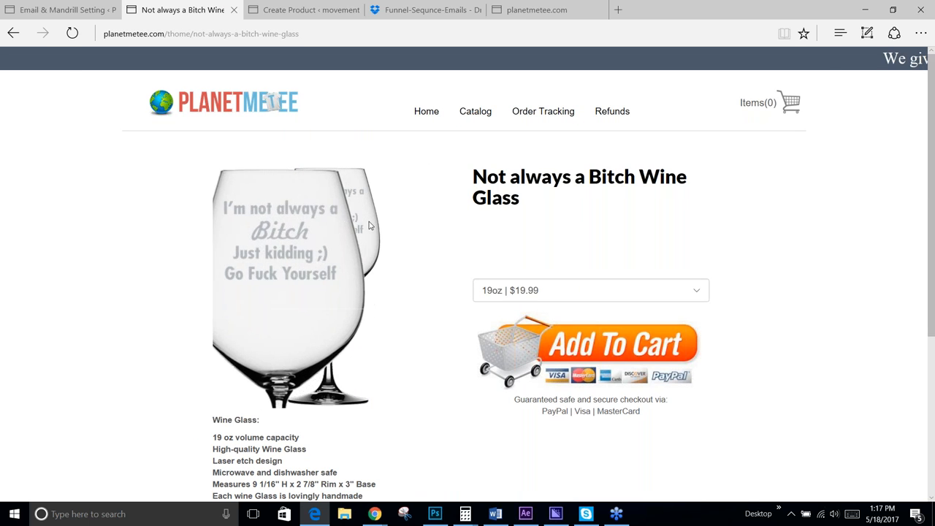
pyautogui.click(13, 33)
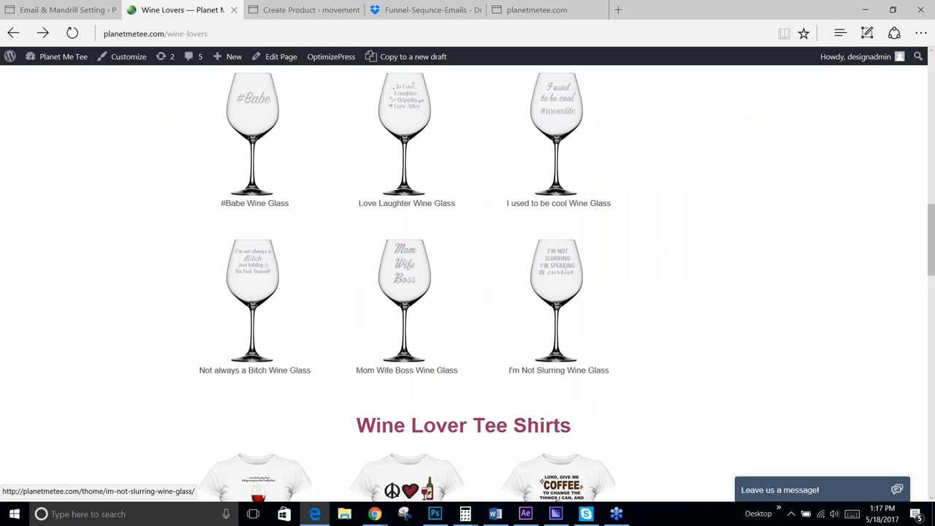
# - View the Wine Lover Tee Shirts section and return to the start of the collection page
pyautogui.scroll(-1, 616, 267)
pyautogui.scroll(-4, 616, 267)
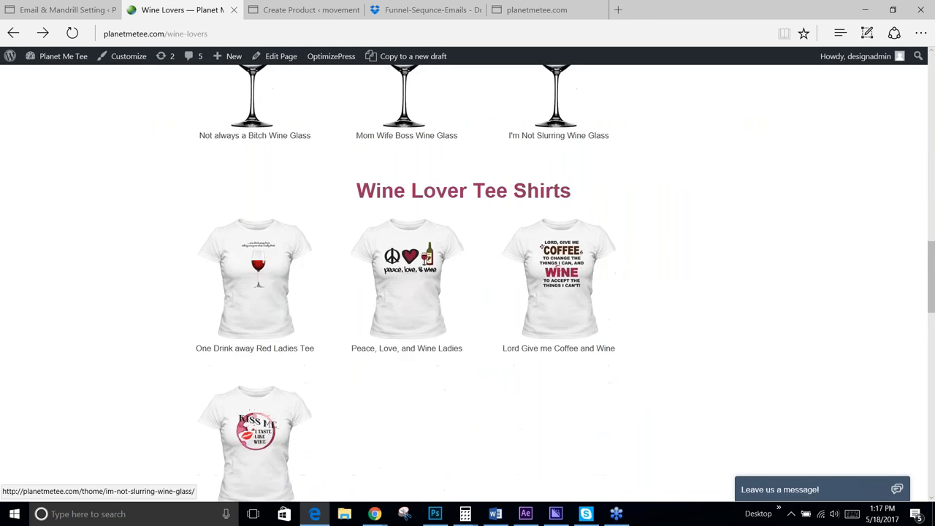
pyautogui.scroll(6, 616, 267)
pyautogui.scroll(2, 558, 344)
pyautogui.scroll(-2, 558, 343)
pyautogui.scroll(7, 467, 278)
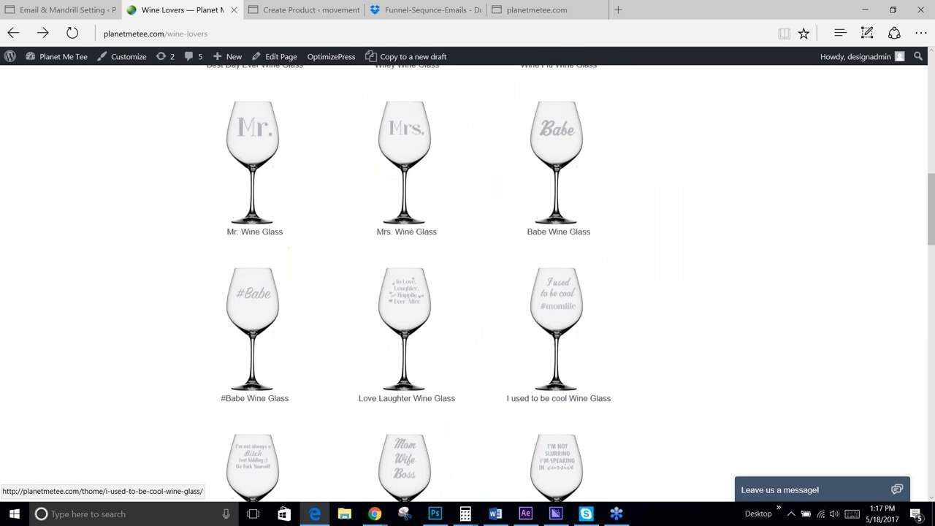
pyautogui.scroll(6, 643, 264)
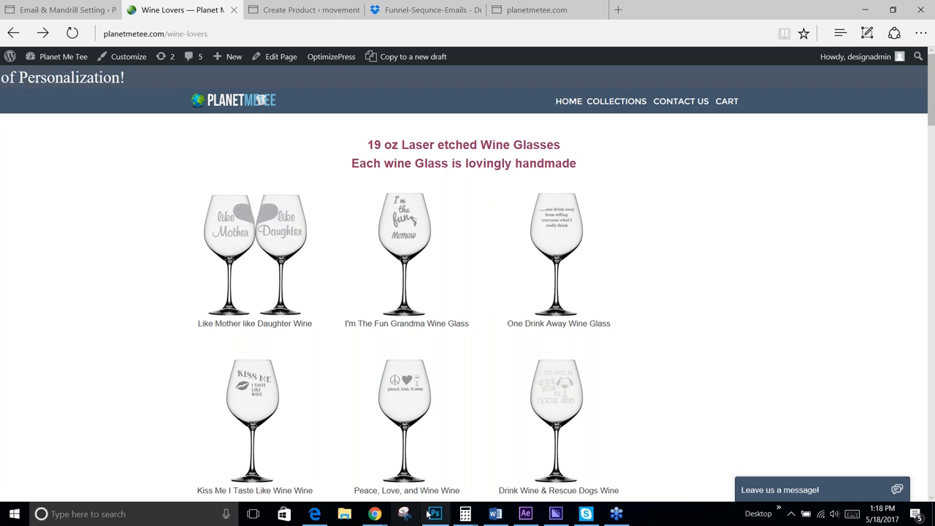
# - Switch to the TREXecom window in Chrome, search Facebook for planetmetee, and open the Planetmetee page
pyautogui.moveTo(374, 516)
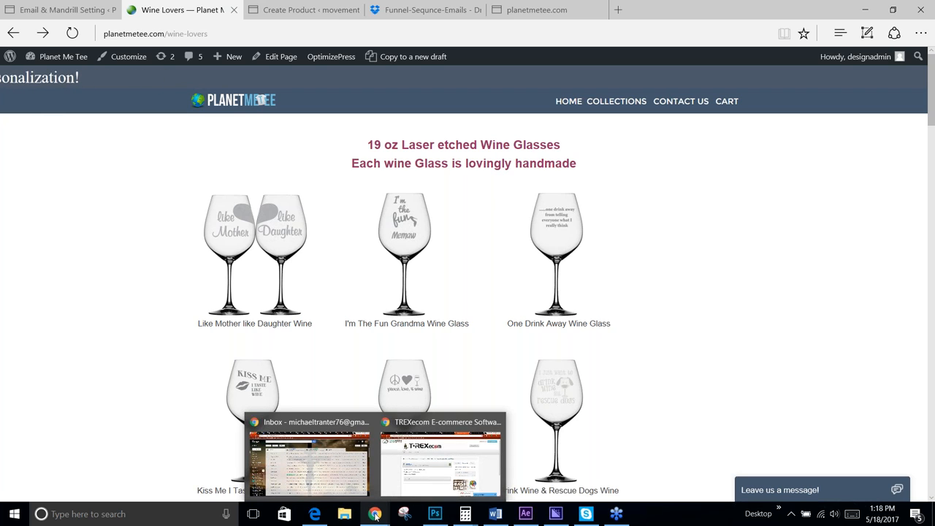
pyautogui.click(424, 460)
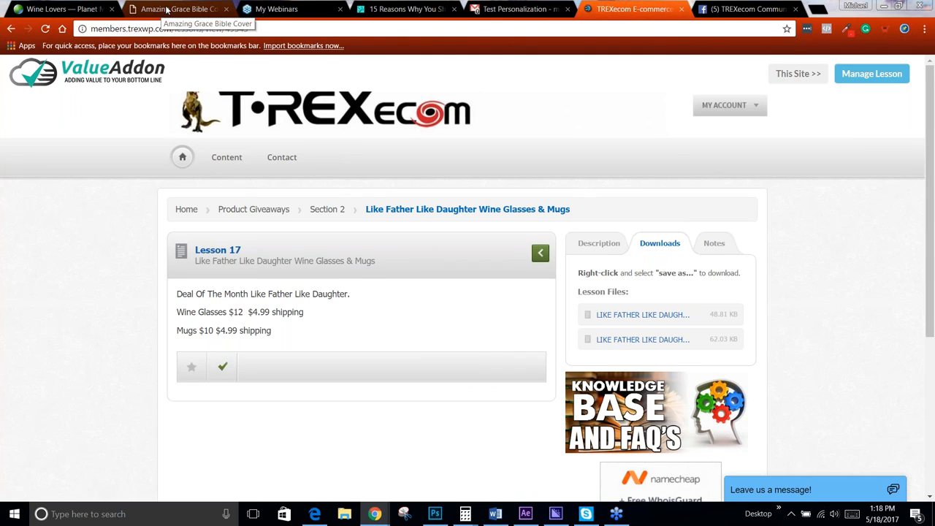
pyautogui.click(748, 9)
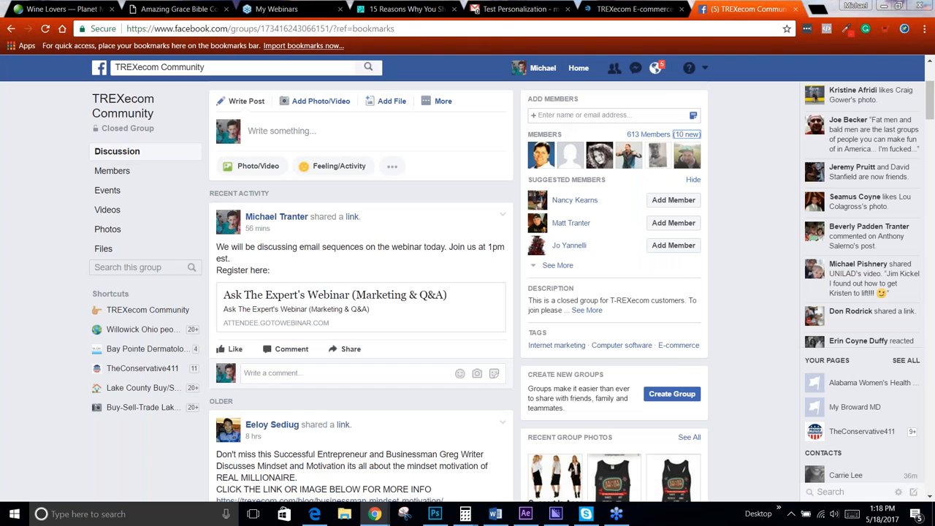
pyautogui.click(238, 69)
pyautogui.write('planet')
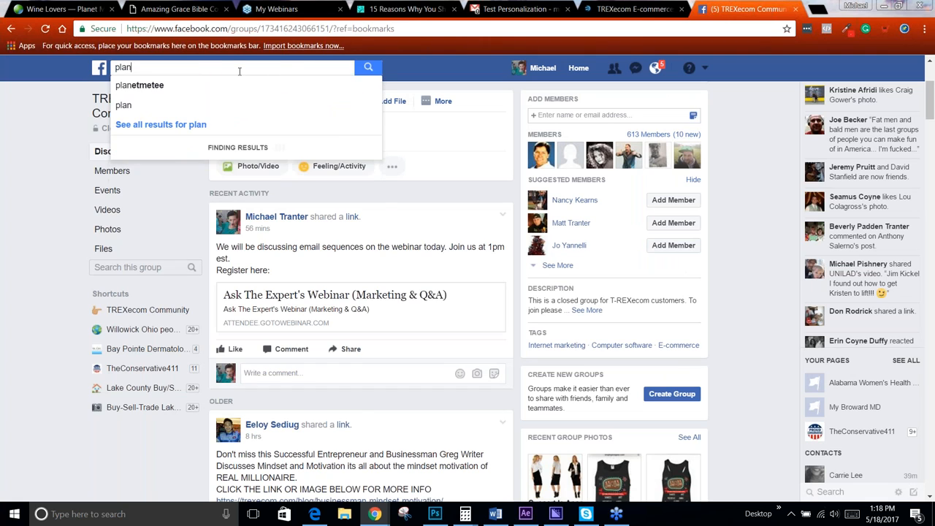
pyautogui.click(175, 85)
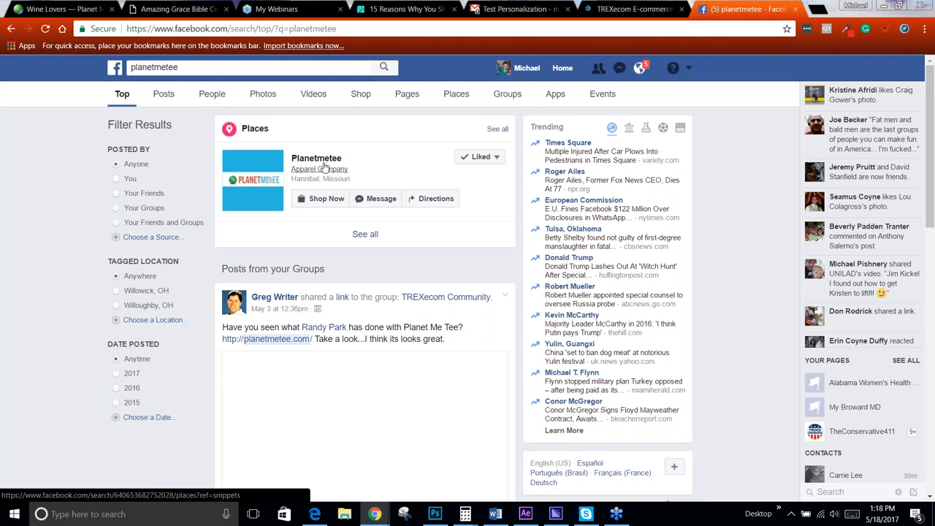
pyautogui.click(321, 158)
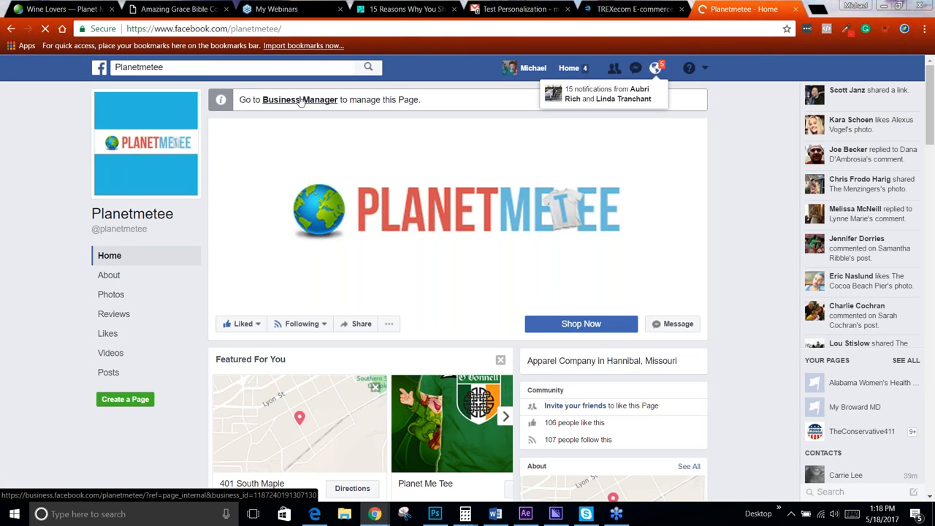
# - Manage the Planetmetee page through Business Manager and read the customer conversation about received glasses in its inbox
pyautogui.click(301, 101)
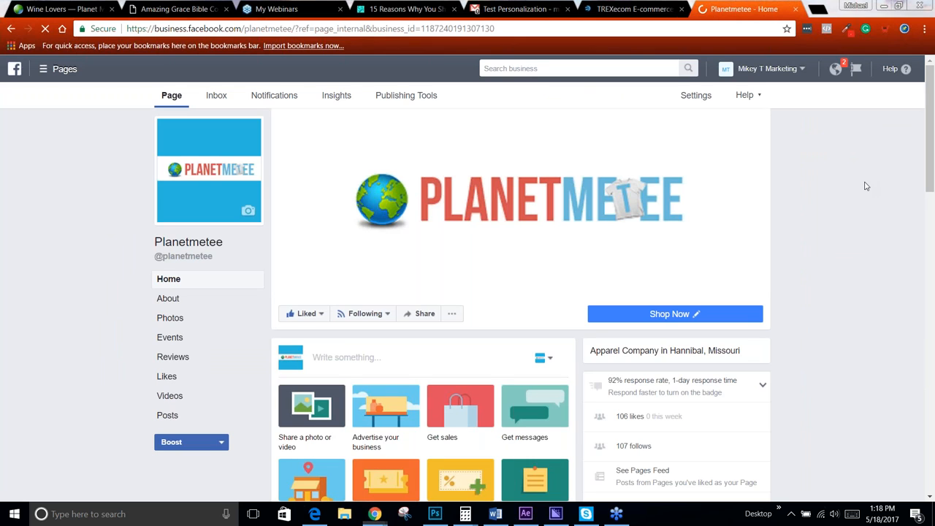
pyautogui.click(214, 96)
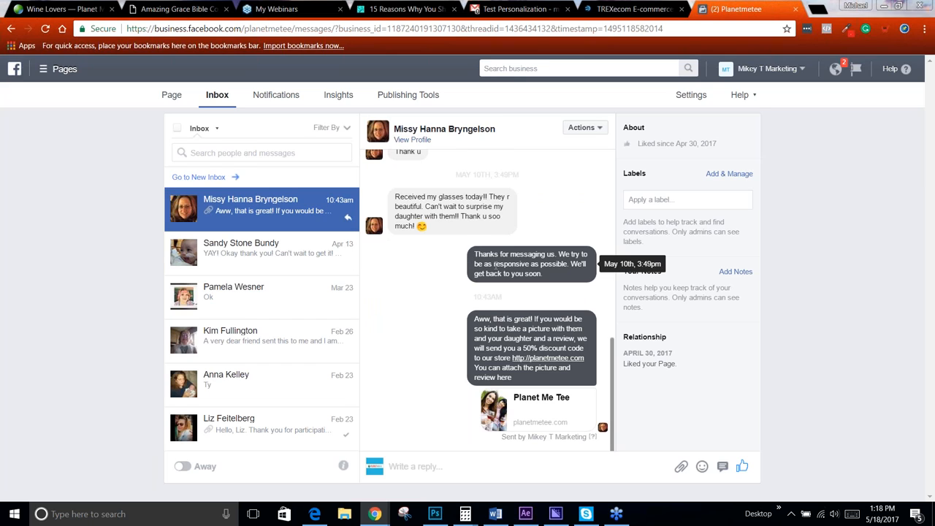
pyautogui.scroll(1, 495, 263)
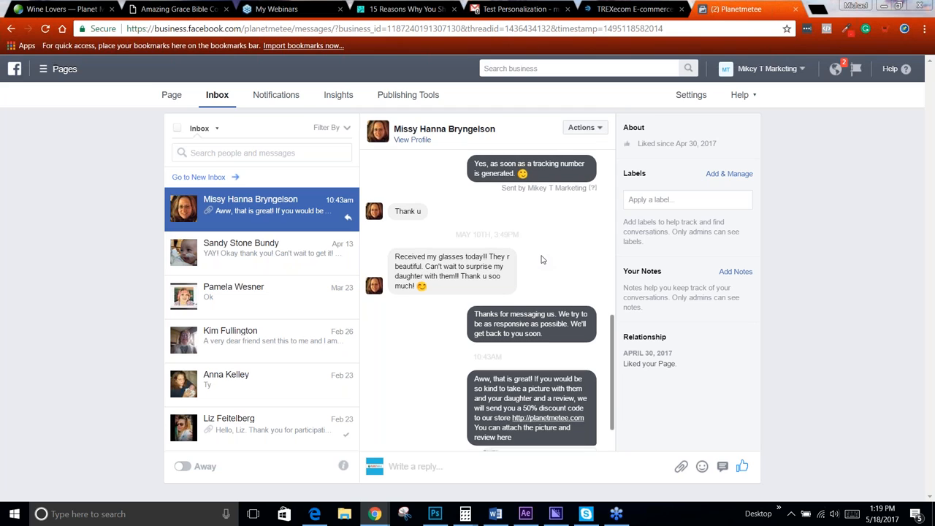
pyautogui.scroll(-1, 542, 259)
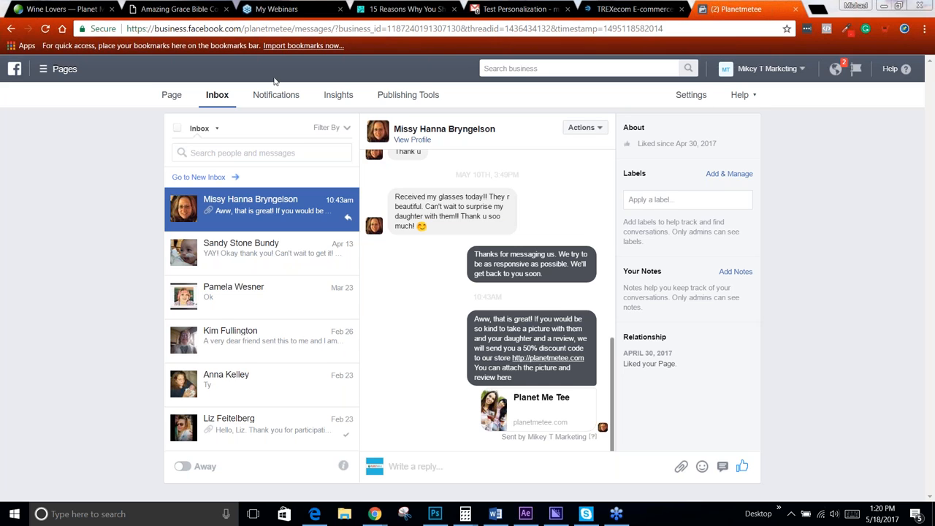
# - Return to the Wine Lovers store page in Chrome, open its WordPress dashboard, and look over the admin menu
pyautogui.click(278, 8)
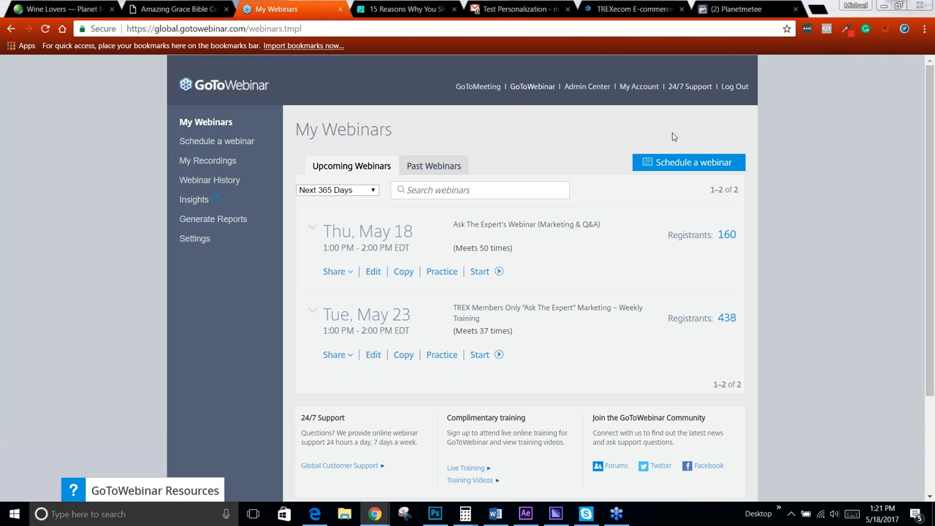
pyautogui.click(177, 9)
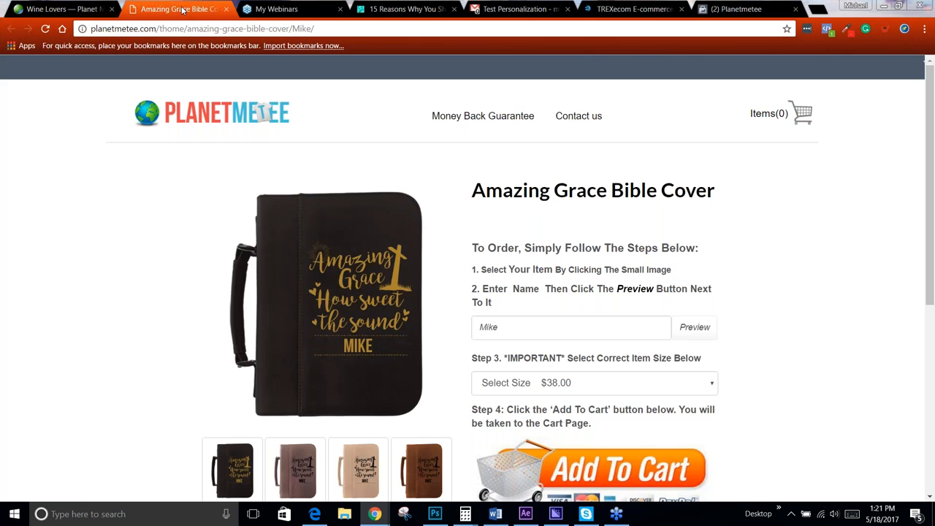
pyautogui.click(69, 9)
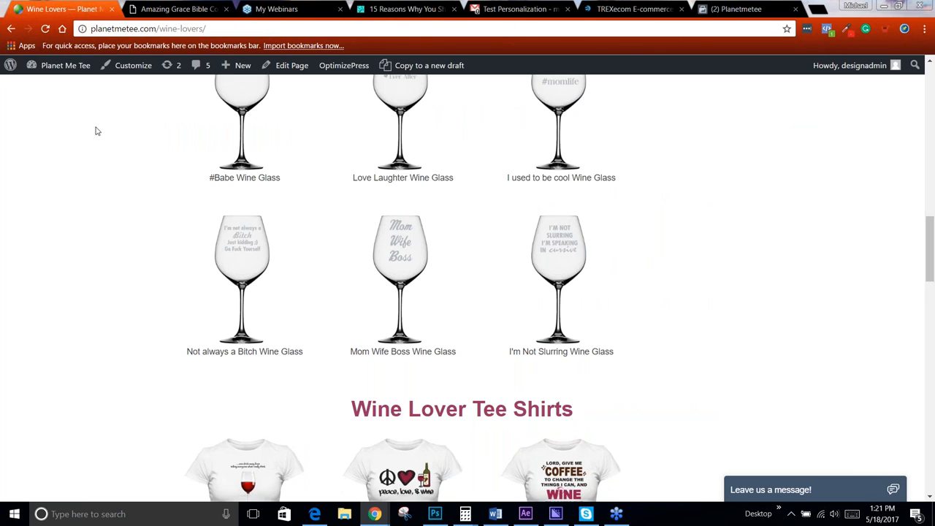
pyautogui.moveTo(79, 72)
pyautogui.click(63, 87)
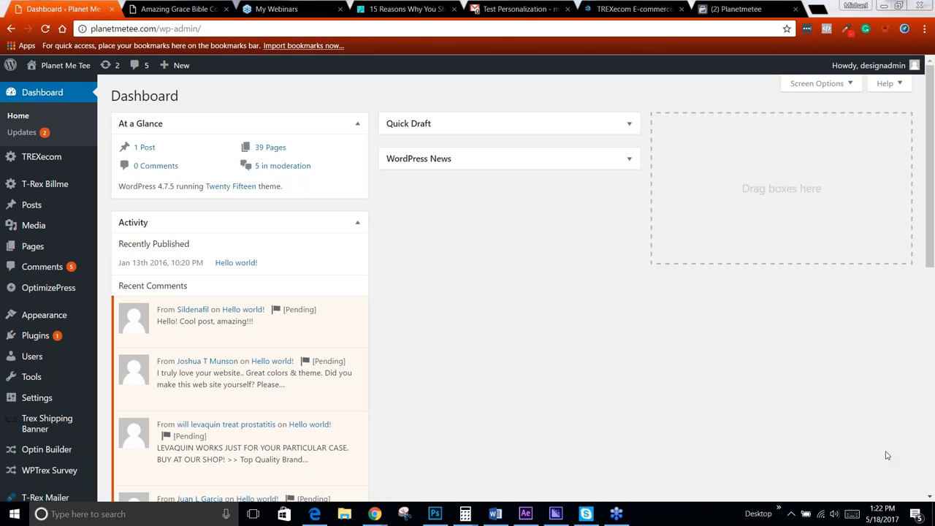
pyautogui.scroll(-1, 42, 322)
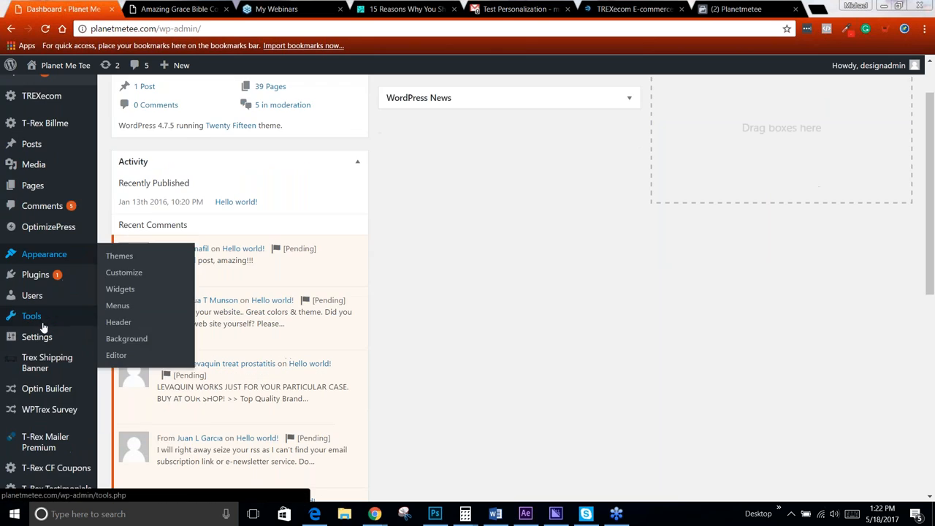
pyautogui.moveTo(53, 410)
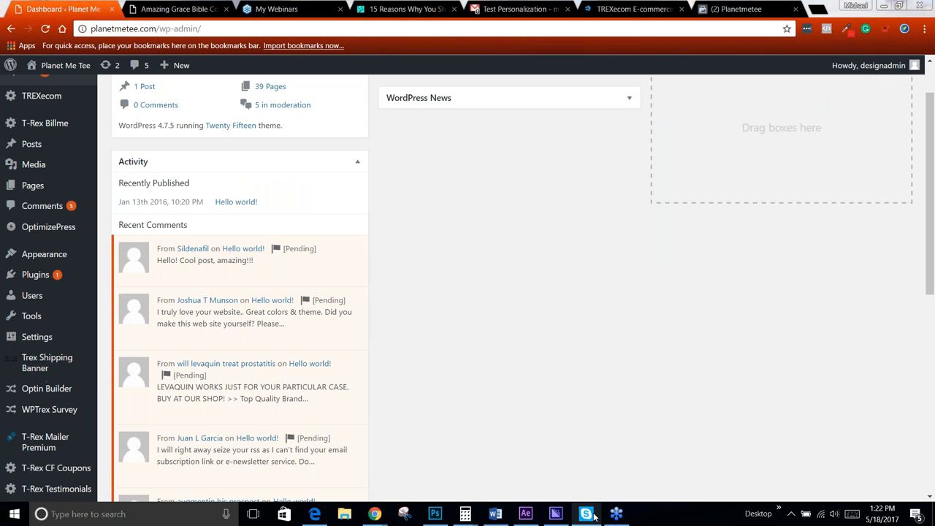
# - Return to the TREXecom members site and open the T-REX Email Marketing Made Easy course from its content
pyautogui.click(745, 10)
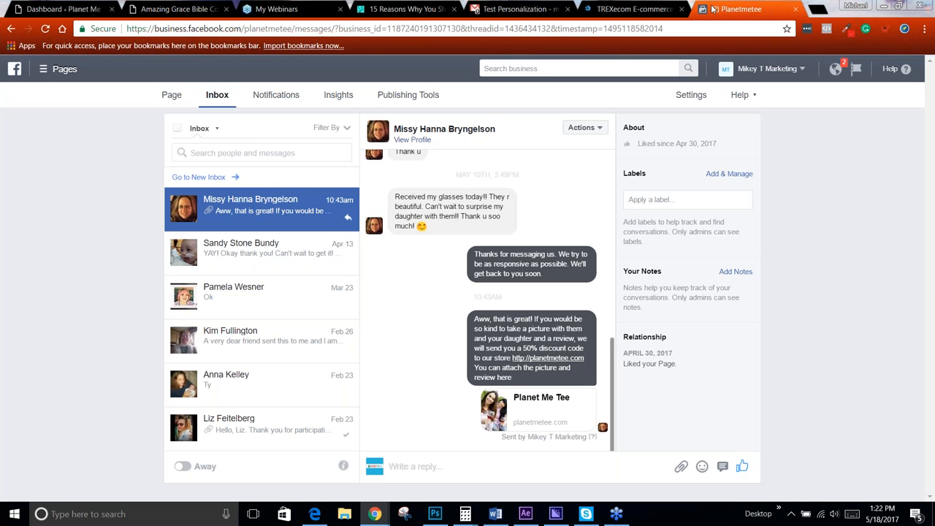
pyautogui.click(634, 9)
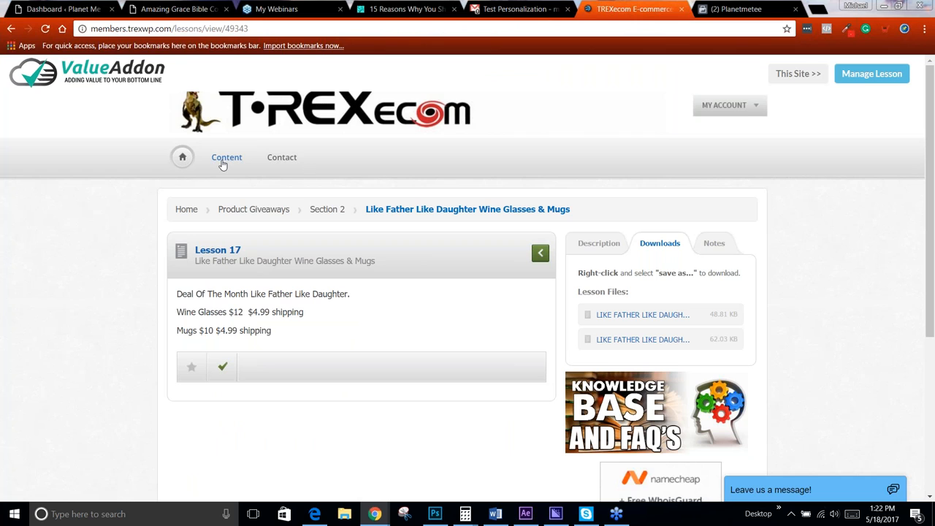
pyautogui.click(224, 159)
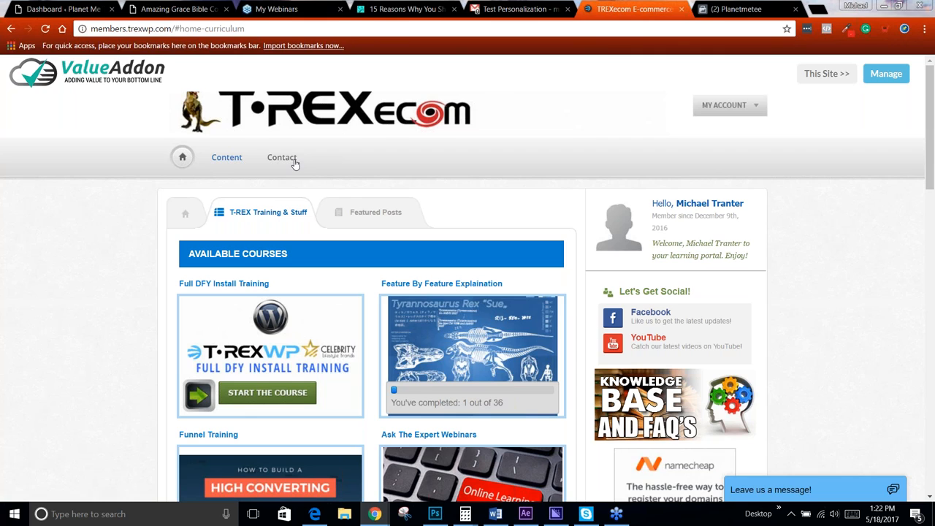
pyautogui.scroll(-1, 416, 254)
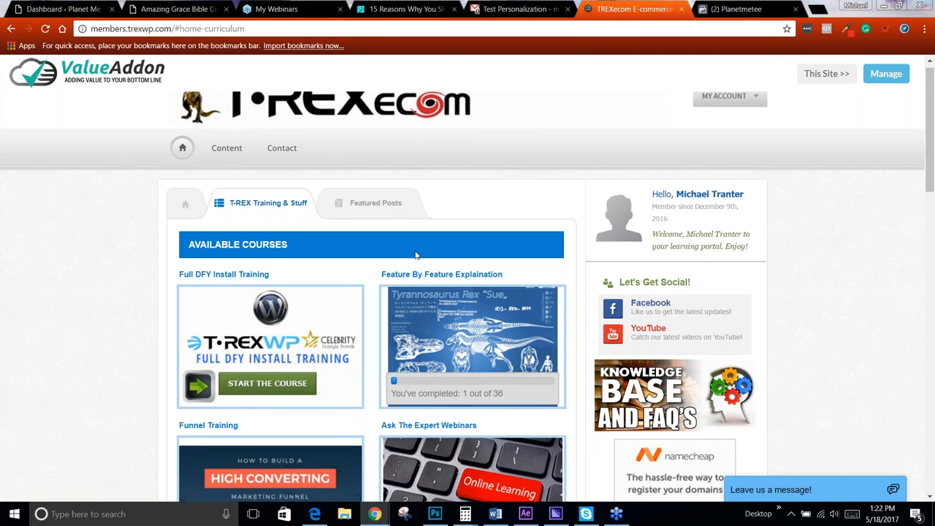
pyautogui.scroll(-15, 416, 254)
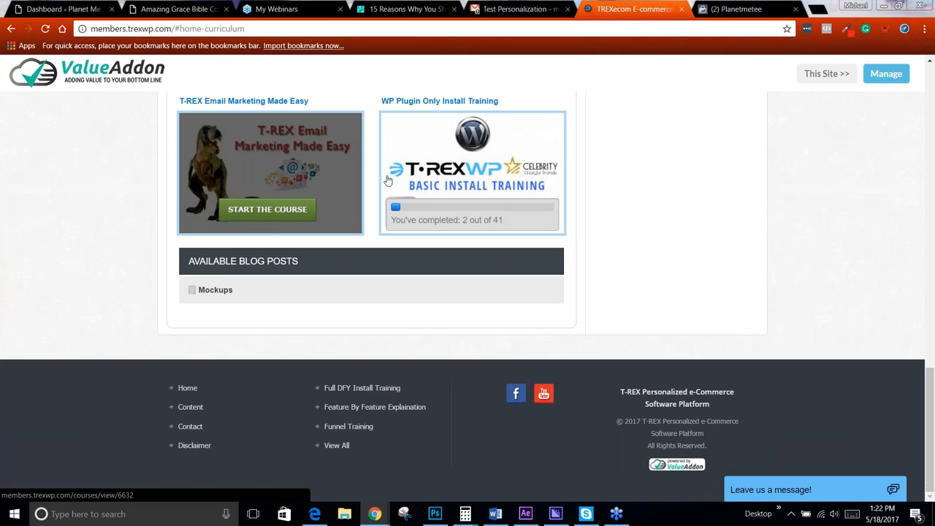
pyautogui.click(261, 212)
# - Examine the sections and lessons of the T-REX Email Marketing Made Easy course, including the email templates
pyautogui.scroll(-1, 318, 205)
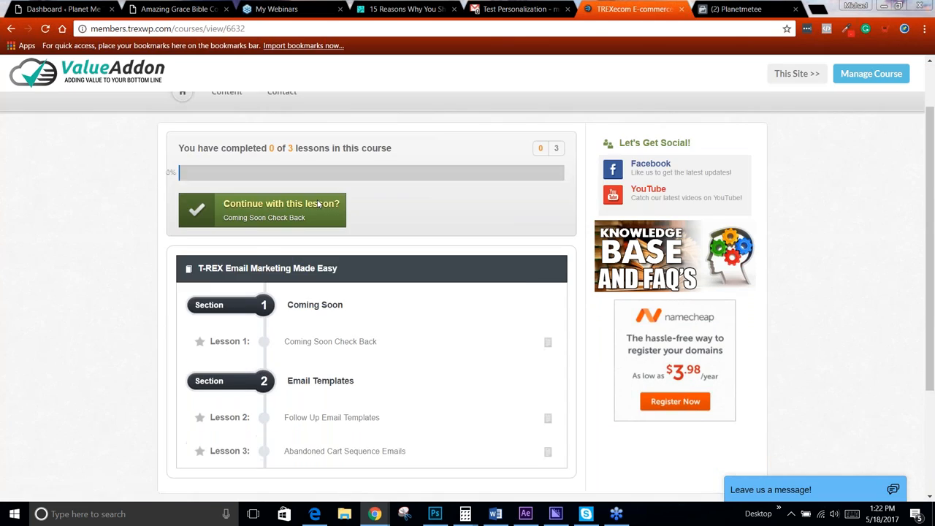
pyautogui.scroll(-2, 318, 204)
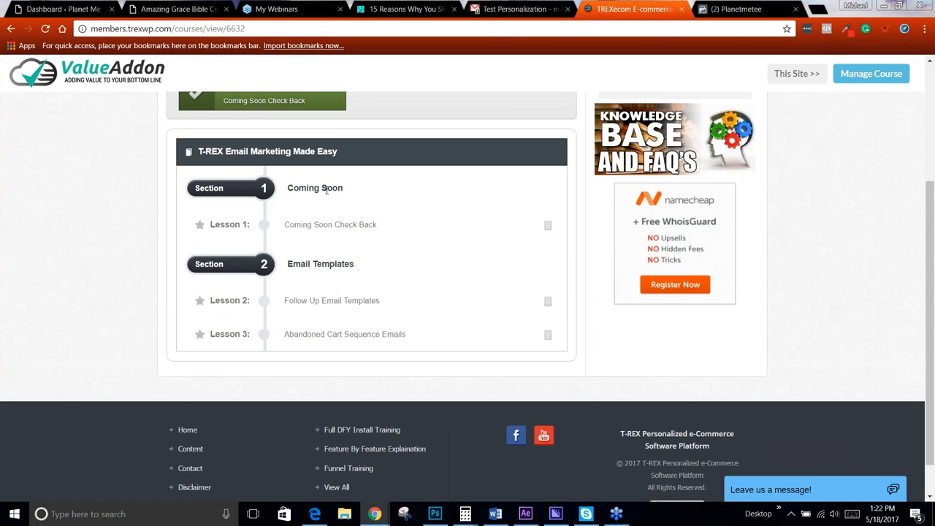
pyautogui.moveTo(303, 225)
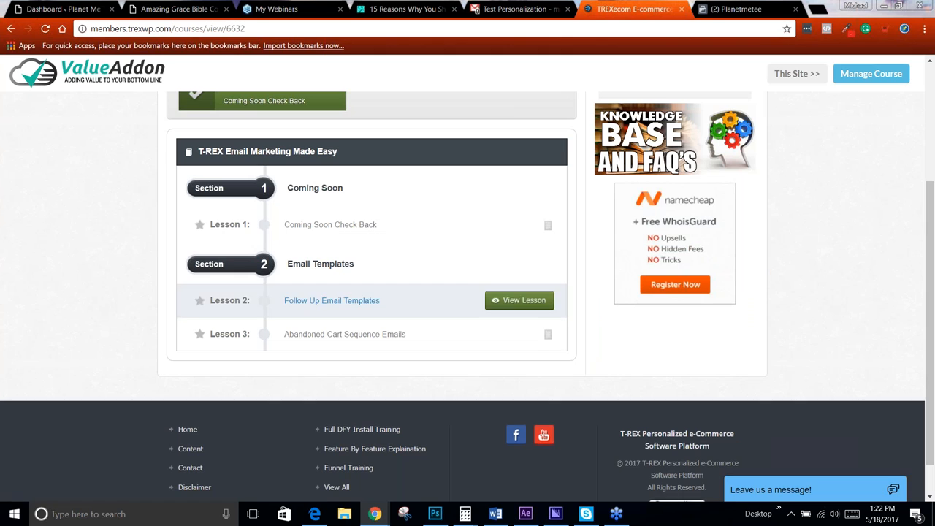
pyautogui.scroll(3, 338, 265)
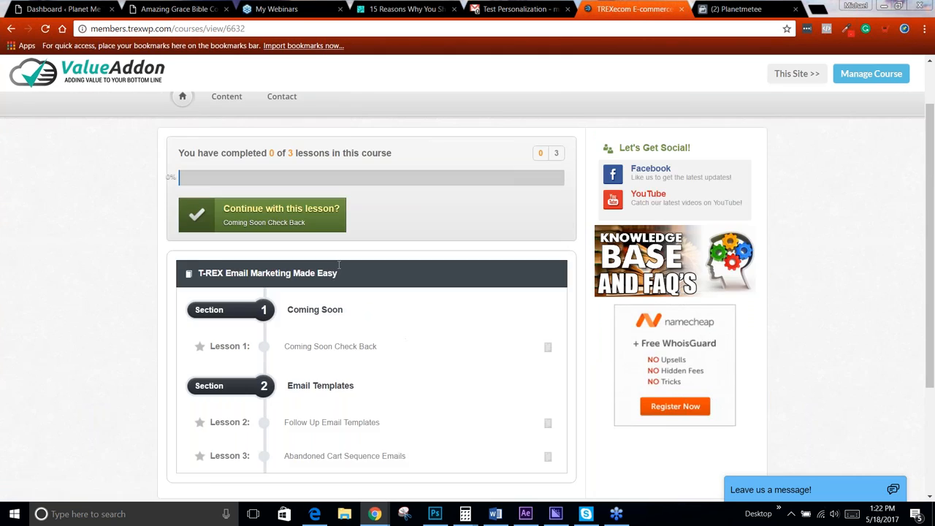
pyautogui.scroll(-1, 339, 265)
pyautogui.scroll(2, 293, 334)
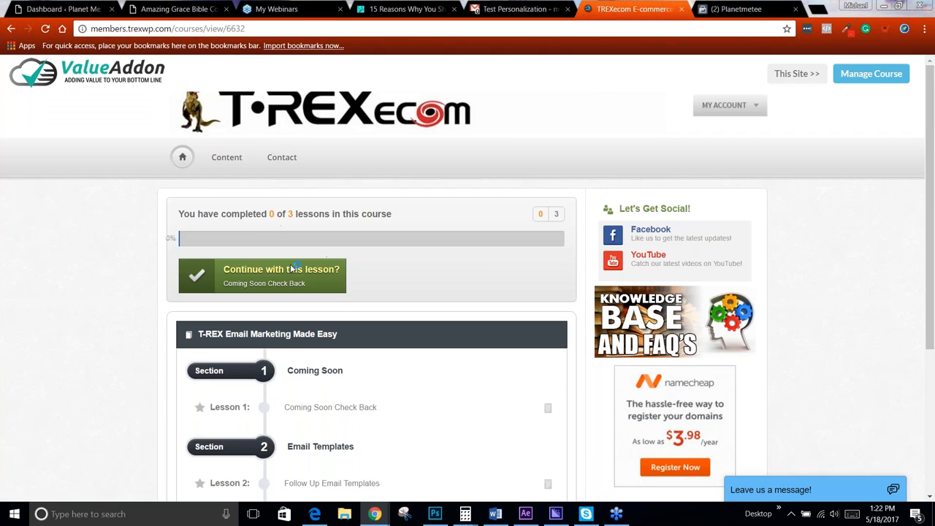
# - Open the Follow Up Email Templates lesson in Section 2 and download its lesson file of email templates
pyautogui.scroll(-3, 294, 334)
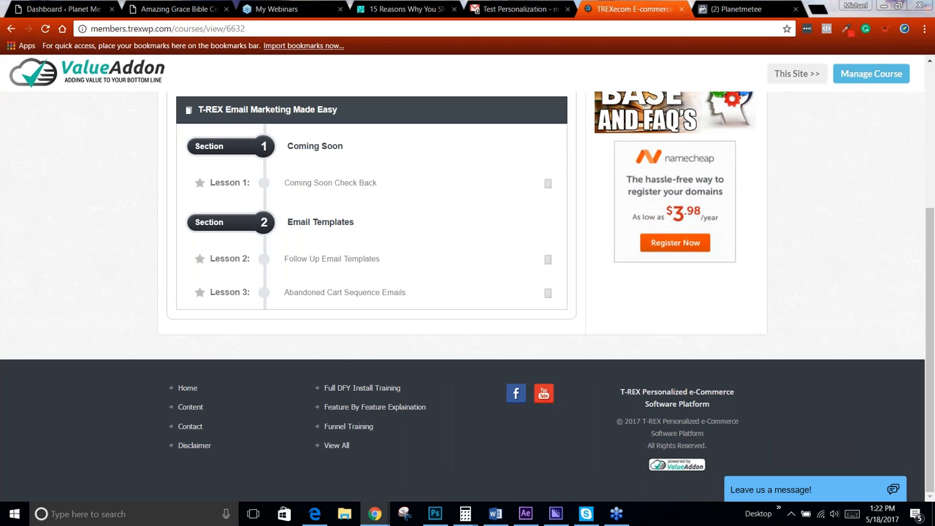
pyautogui.moveTo(321, 267)
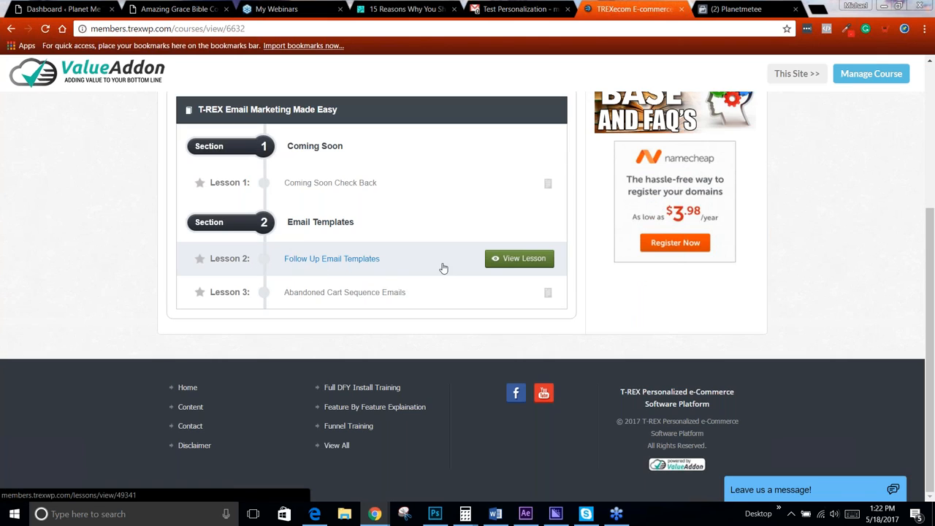
pyautogui.click(523, 260)
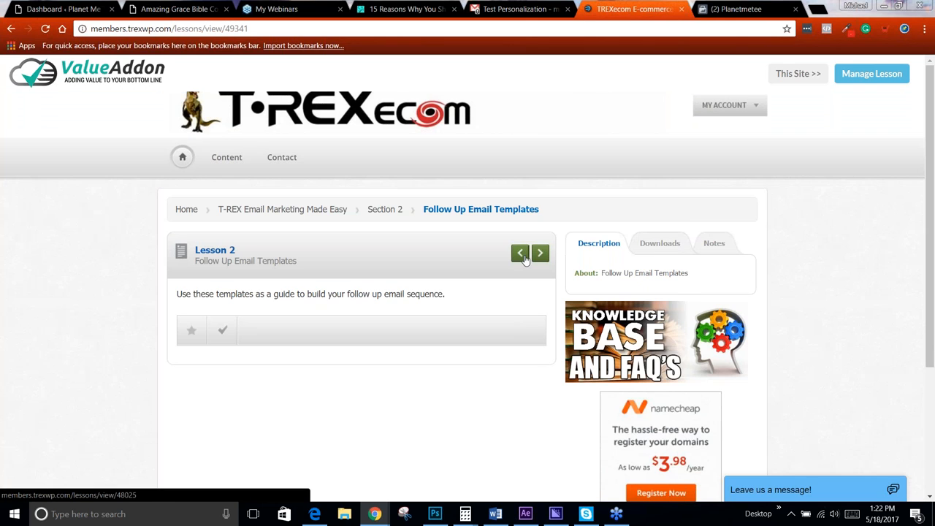
pyautogui.click(661, 243)
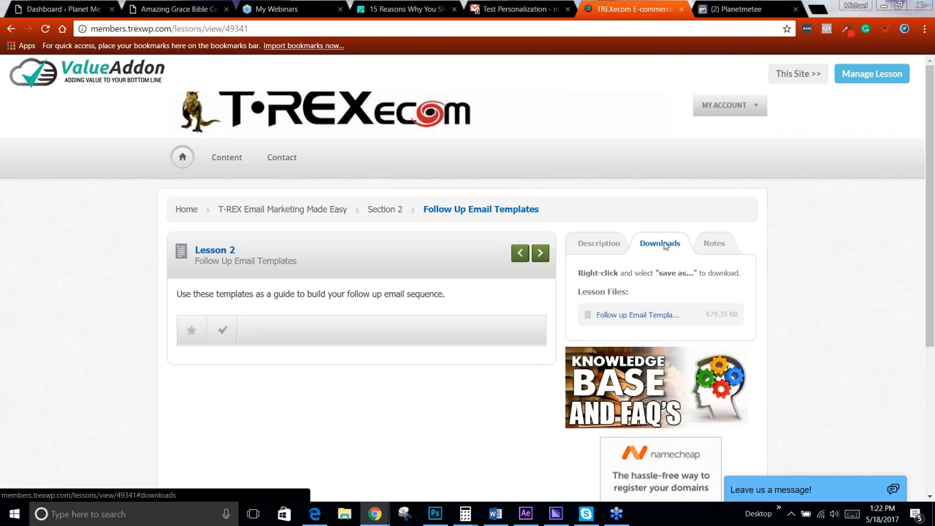
pyautogui.click(636, 315)
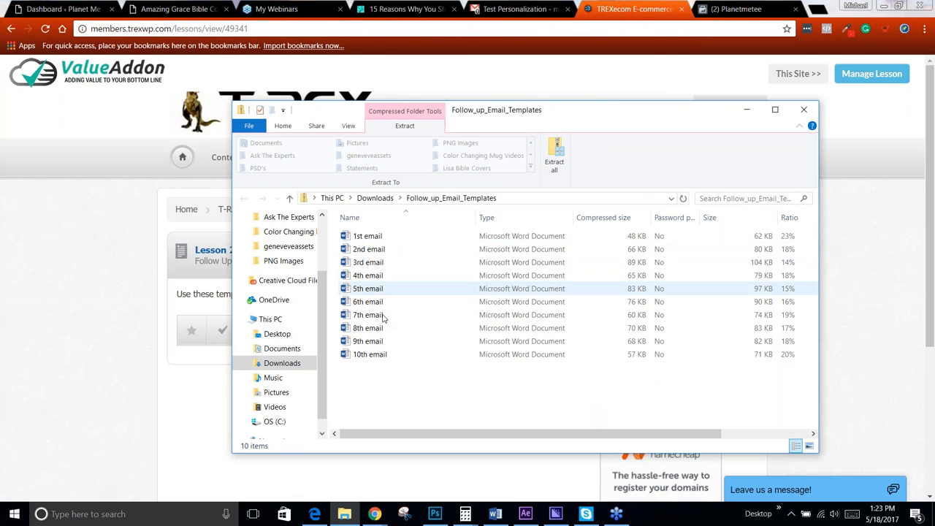
# - Try to open the 1st email document from the Follow_up_Email_Templates archive, and close the archive window
pyautogui.doubleClick(372, 235)
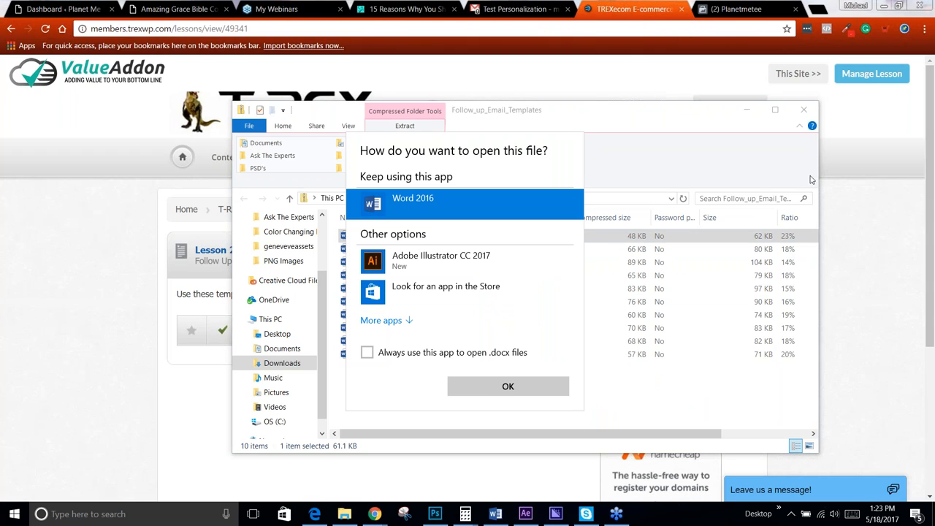
pyautogui.click(805, 109)
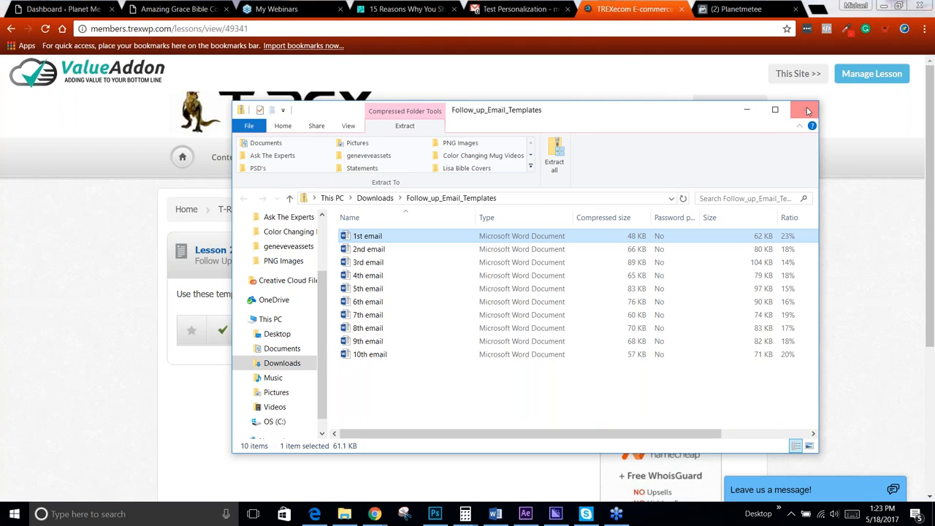
pyautogui.click(805, 109)
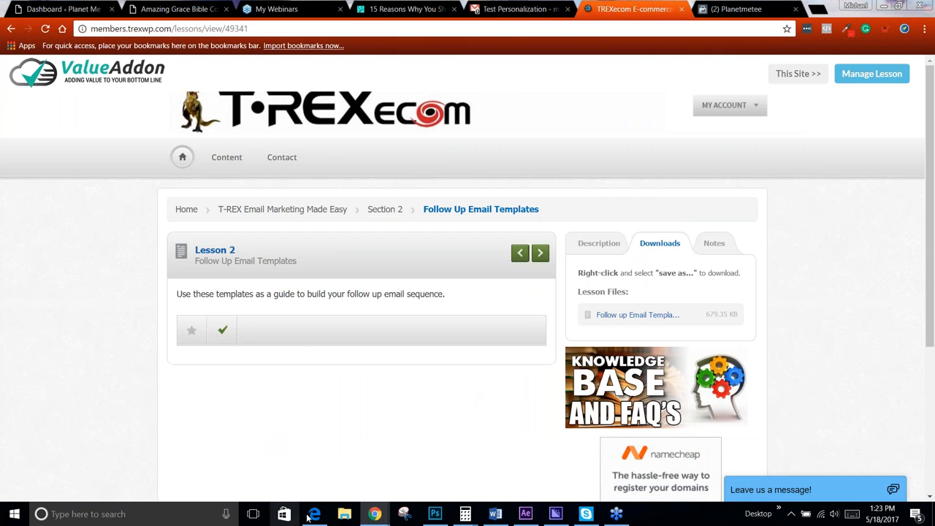
# - Return to the Planet Me Tee WordPress dashboard and open the list of all WPTrex survey pages
pyautogui.click(46, 14)
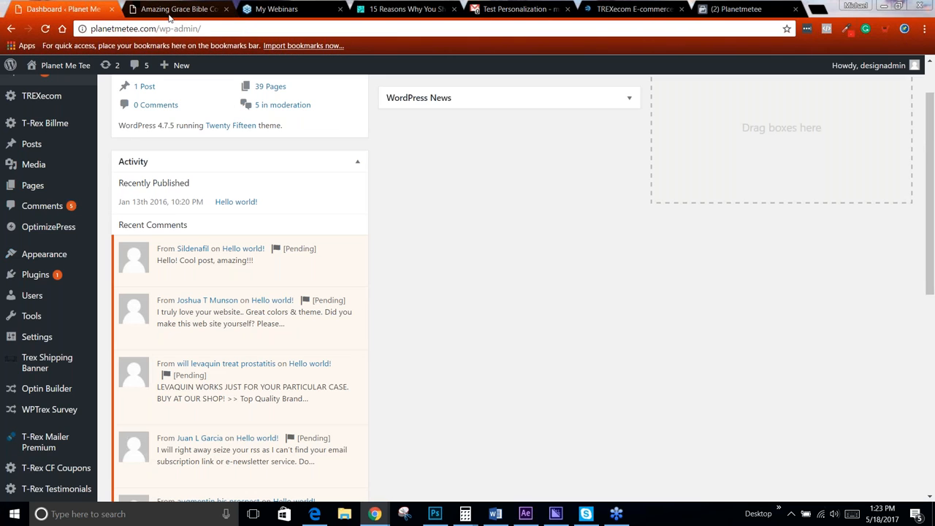
pyautogui.moveTo(30, 410)
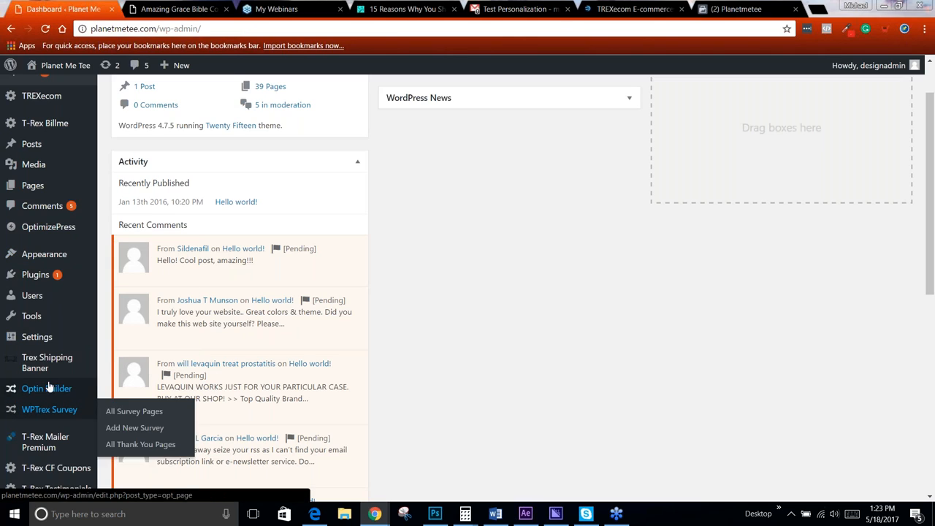
pyautogui.click(121, 412)
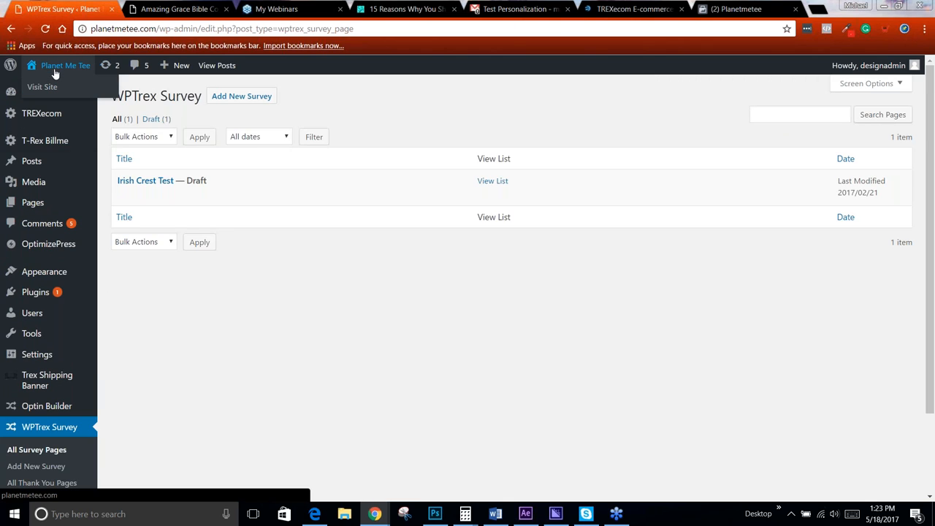
# - Open the T-Rex Mailer Premium email templates and edit the abandoned cart email "Is There Anything I Can Help You With"
pyautogui.scroll(-3, 44, 438)
pyautogui.click(45, 422)
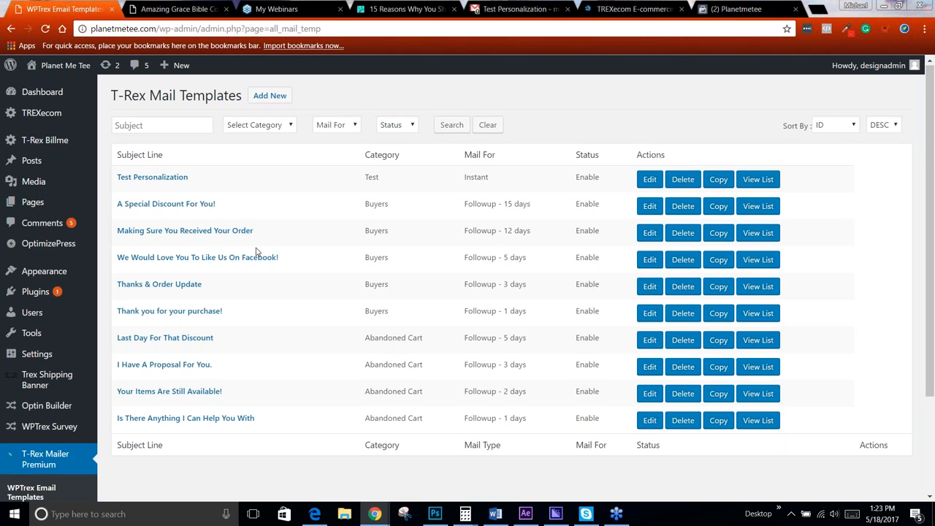
pyautogui.scroll(-3, 256, 252)
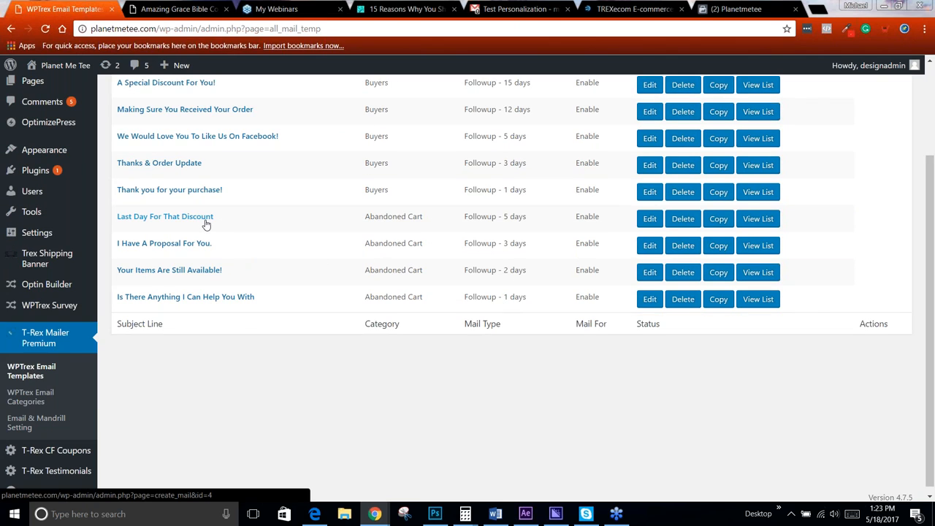
pyautogui.click(649, 300)
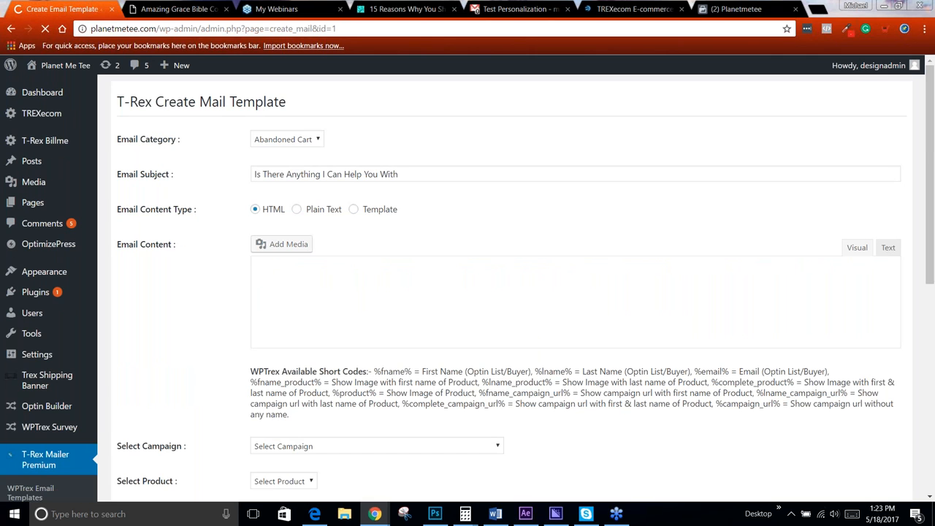
# - Look over the abandoned cart email's content, available short codes, campaign and product selectors, and unsubscribe message
pyautogui.scroll(-2, 438, 307)
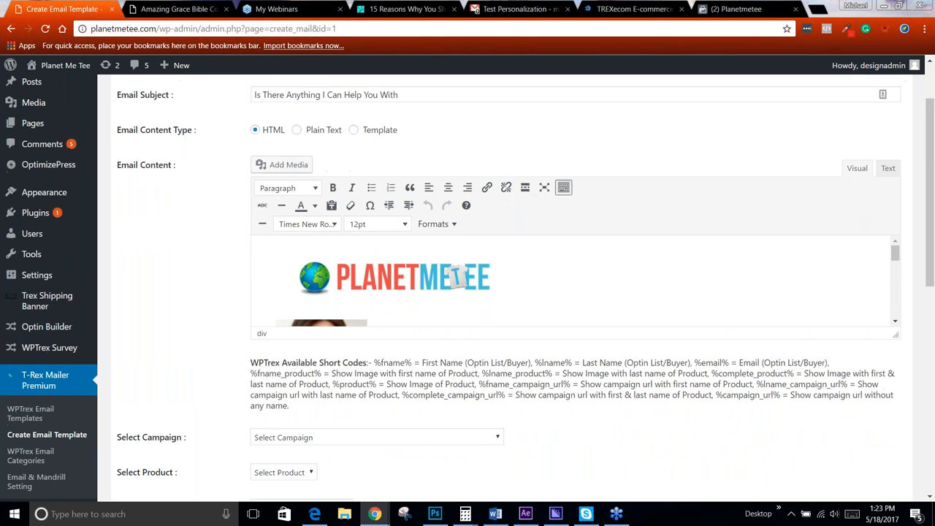
pyautogui.scroll(-5, 575, 343)
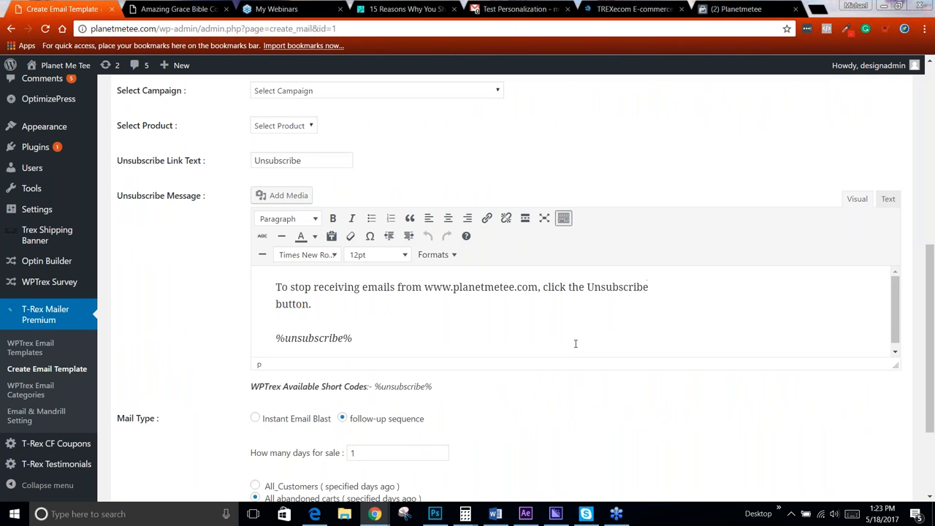
pyautogui.scroll(4, 575, 343)
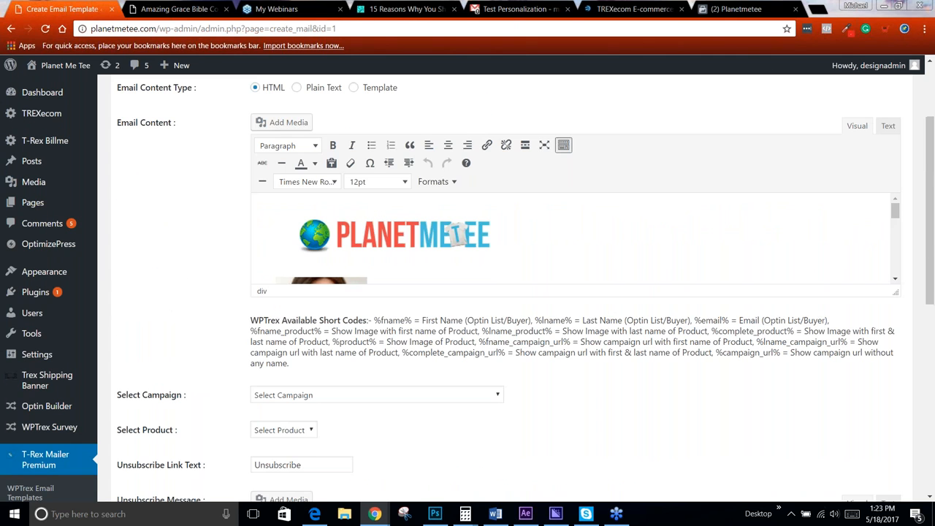
pyautogui.click(895, 211)
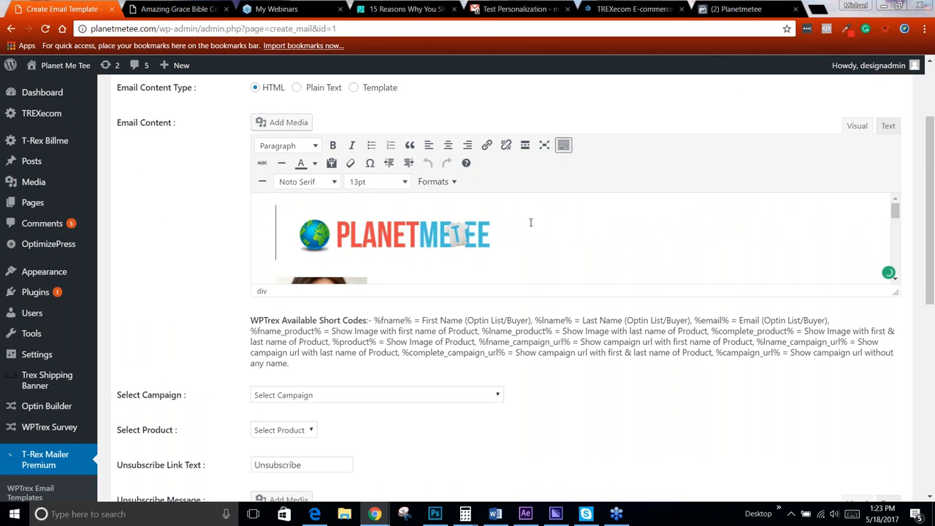
pyautogui.scroll(-2, 530, 222)
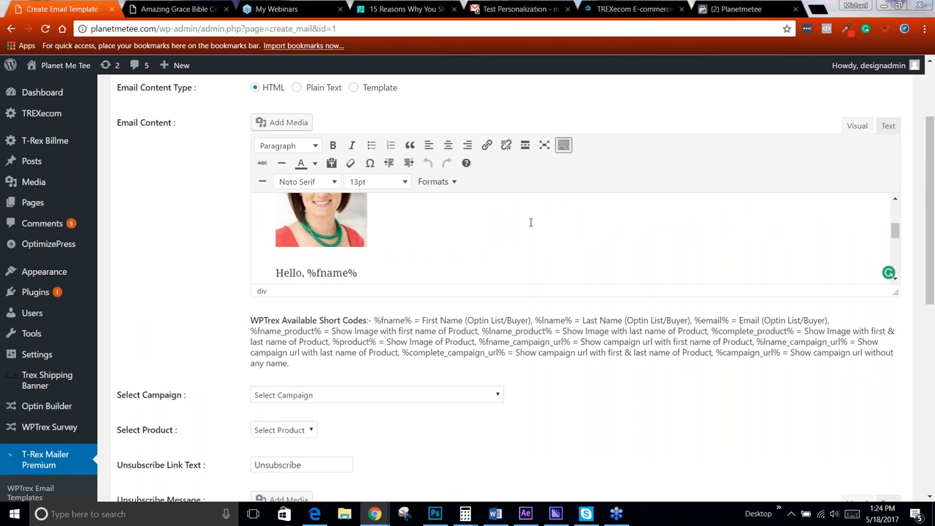
pyautogui.scroll(-5, 595, 390)
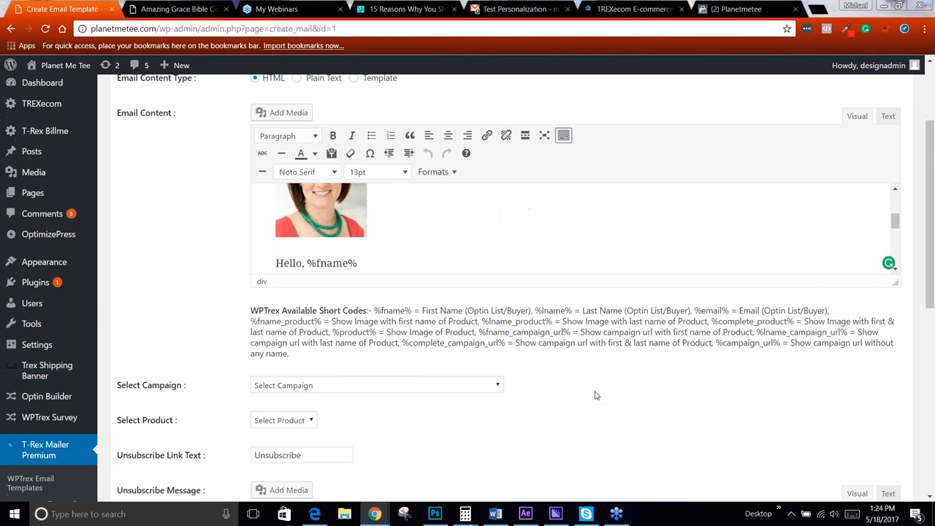
# - Compare the recipient options for an Instant Email Blast with those of the follow-up sequence, leaving the mail type on follow-up sequence
pyautogui.scroll(-2, 604, 378)
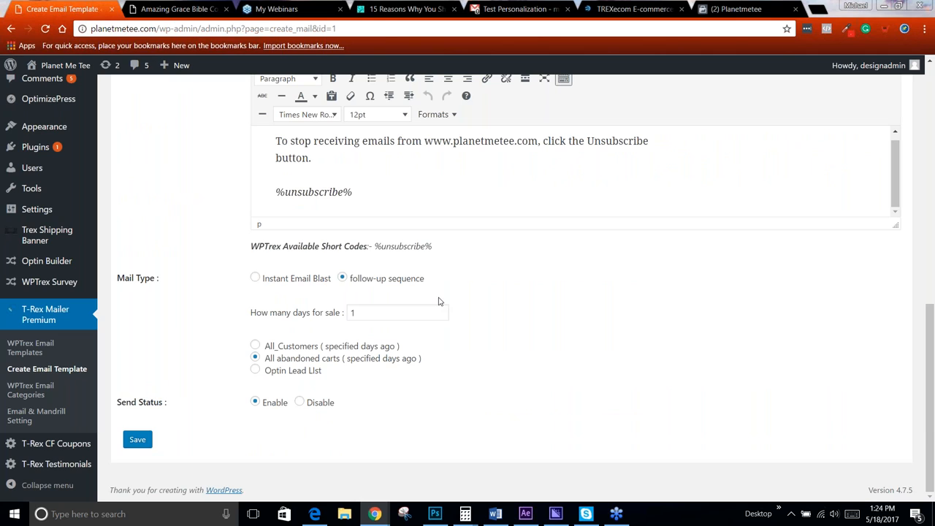
pyautogui.click(255, 279)
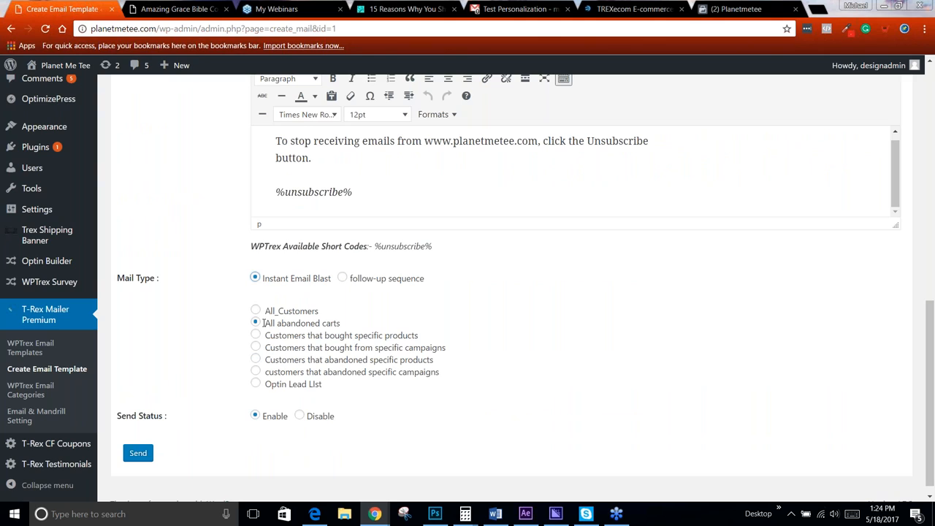
pyautogui.click(343, 279)
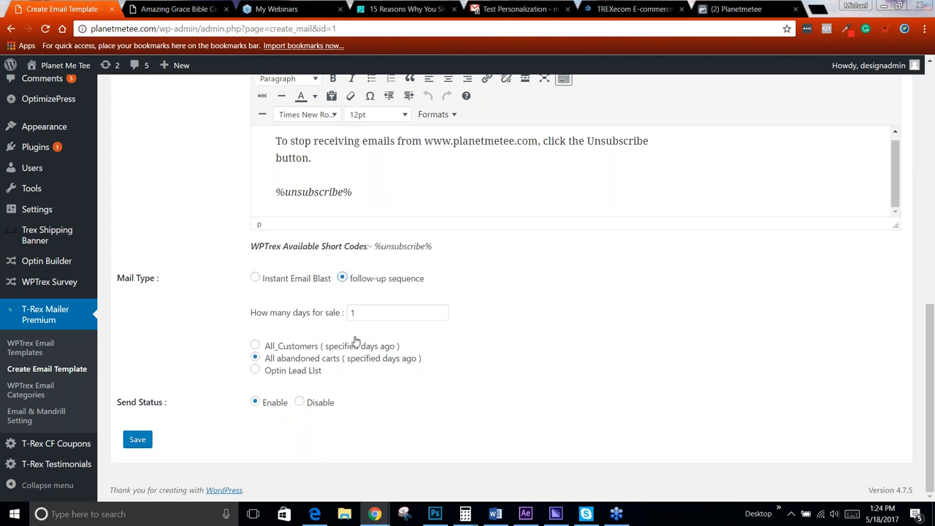
# - Examine the abandoned cart email's content, including the Planet Me Tee logo, the portrait photo and the %fname% greeting
pyautogui.scroll(5, 488, 302)
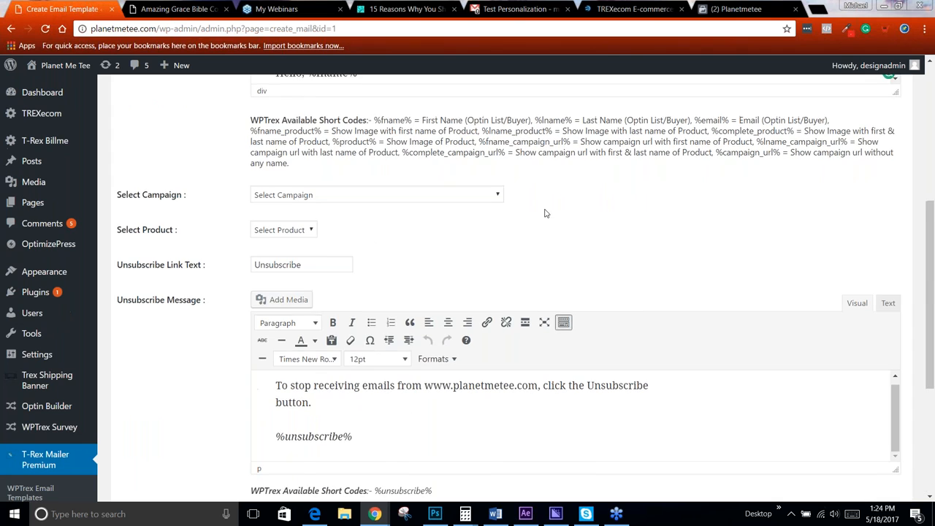
pyautogui.scroll(4, 544, 213)
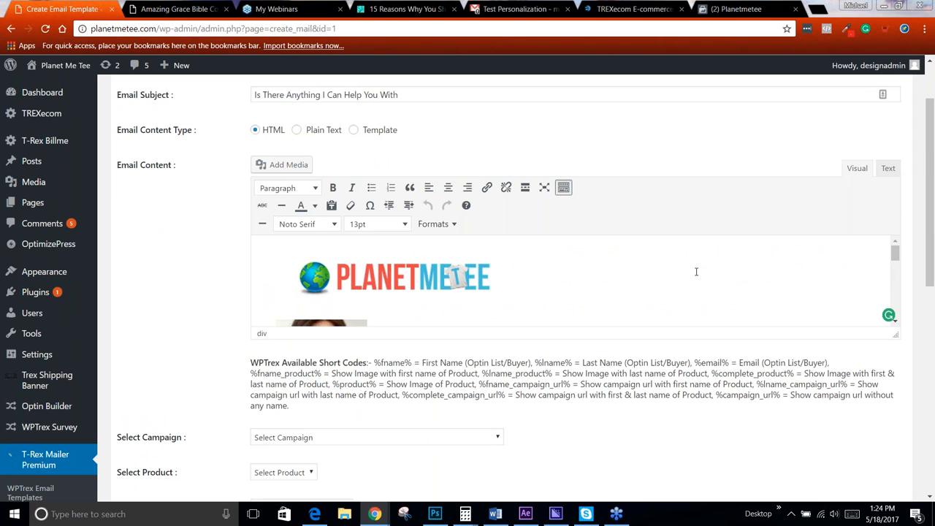
pyautogui.scroll(-2, 691, 275)
pyautogui.scroll(-1, 528, 279)
pyautogui.scroll(-1, 528, 279)
pyautogui.scroll(2, 529, 280)
pyautogui.scroll(1, 528, 279)
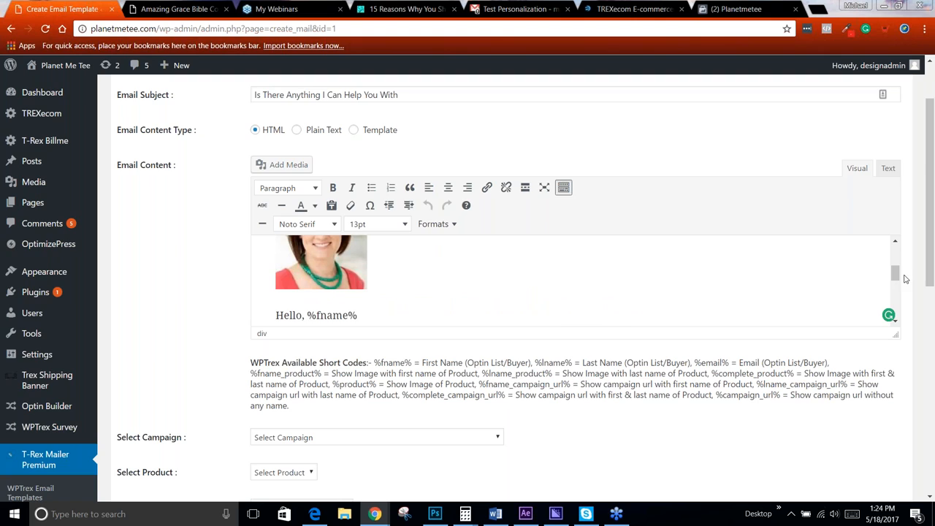
pyautogui.moveTo(895, 274); pyautogui.dragTo(895, 267)
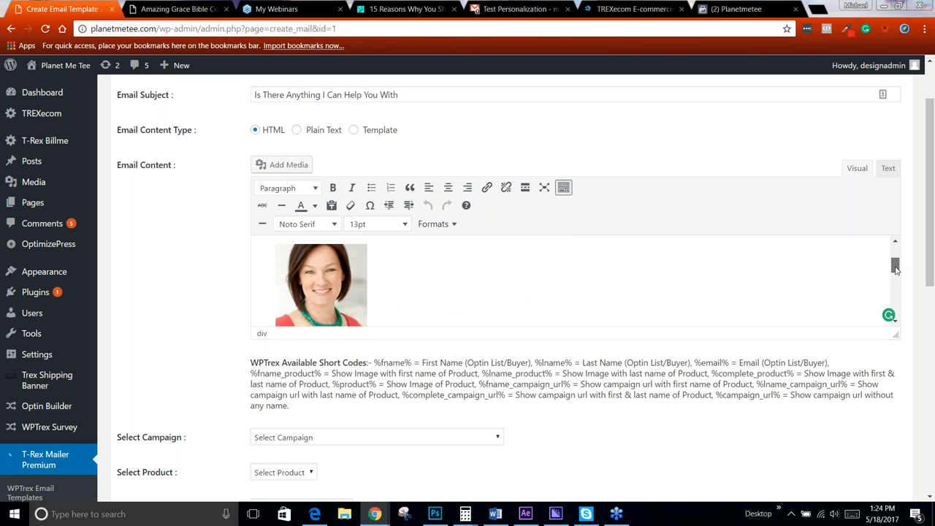
pyautogui.moveTo(896, 269); pyautogui.dragTo(894, 259)
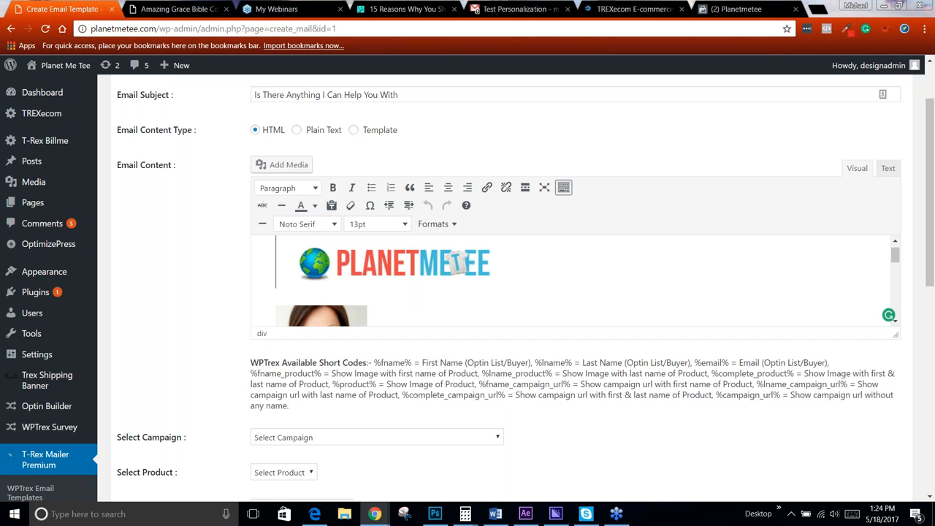
pyautogui.scroll(-1, 496, 259)
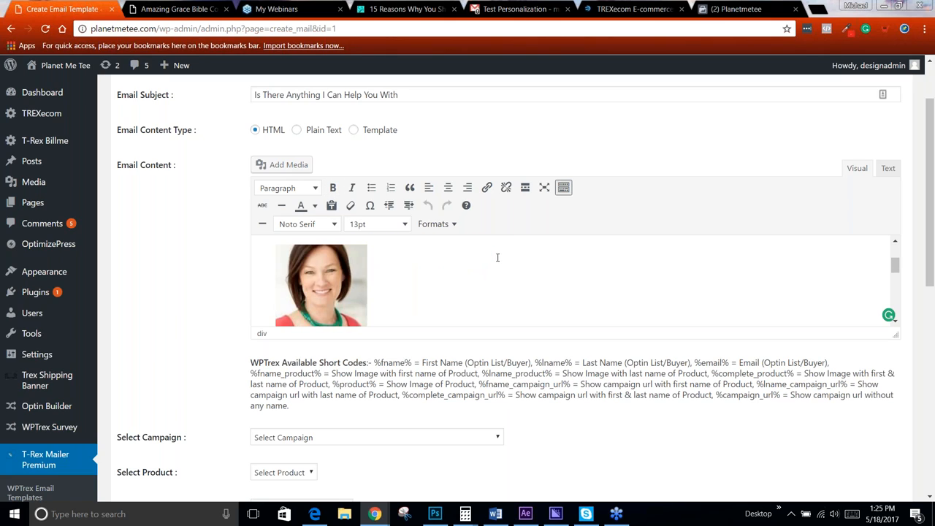
pyautogui.scroll(1, 459, 252)
pyautogui.scroll(1, 458, 252)
pyautogui.scroll(-3, 447, 271)
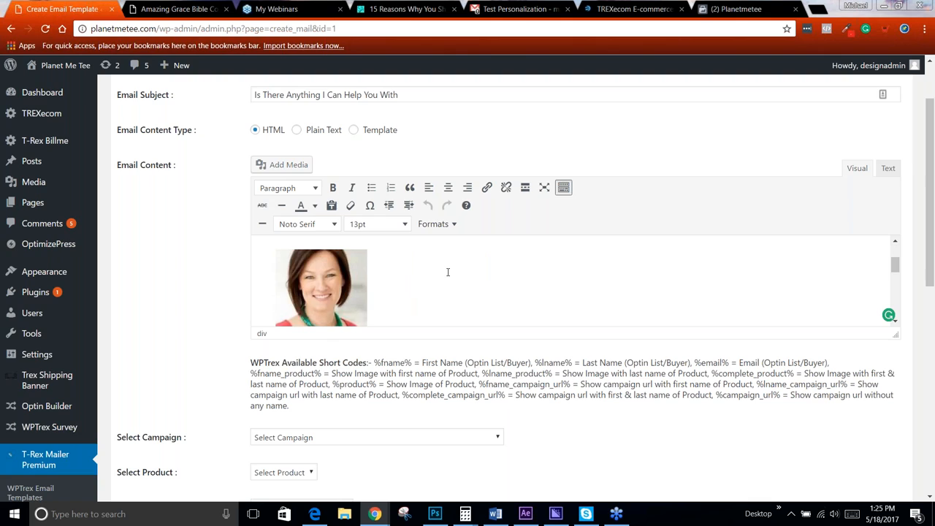
pyautogui.scroll(2, 442, 272)
pyautogui.scroll(-2, 339, 275)
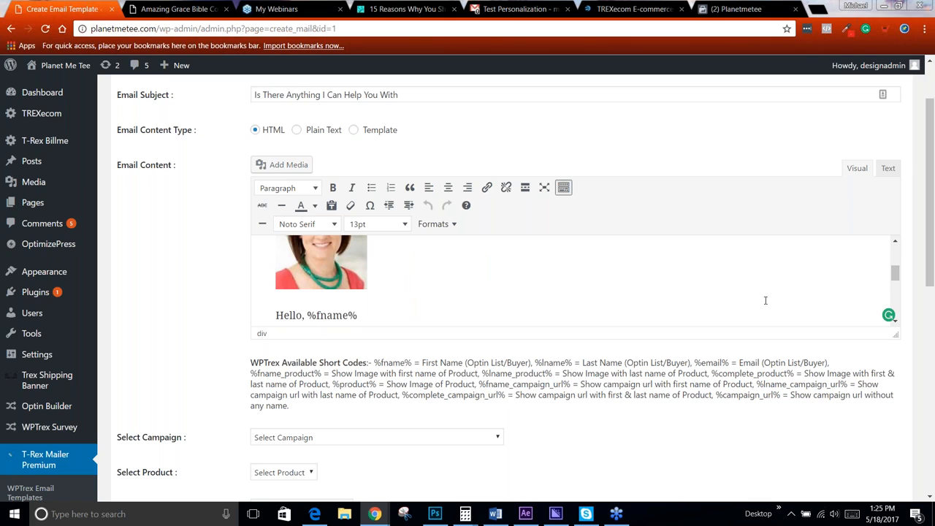
pyautogui.click(896, 244)
pyautogui.click(895, 244)
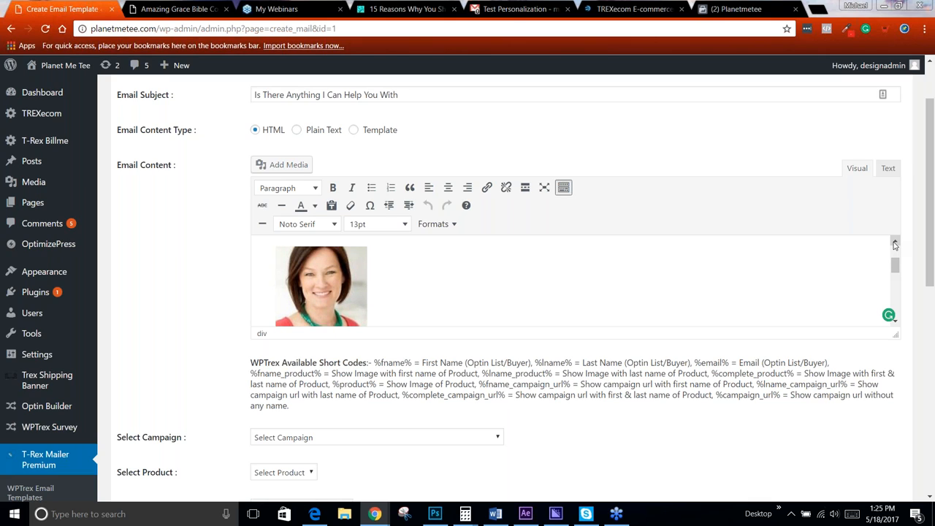
pyautogui.scroll(-1, 390, 278)
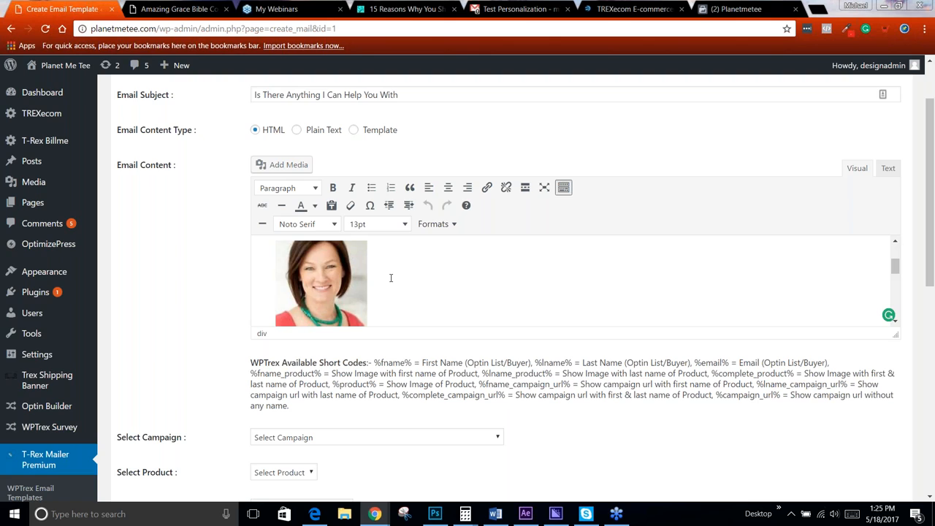
pyautogui.scroll(-2, 390, 277)
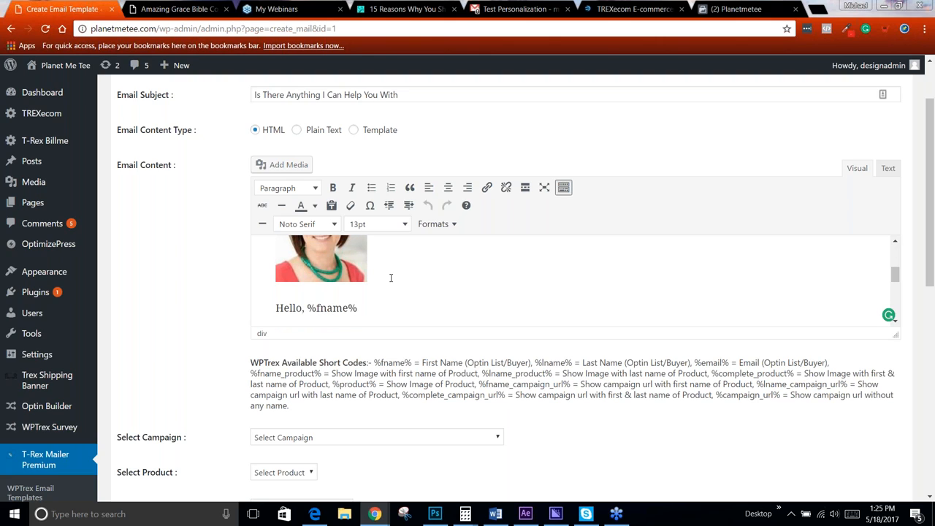
pyautogui.scroll(2, 391, 278)
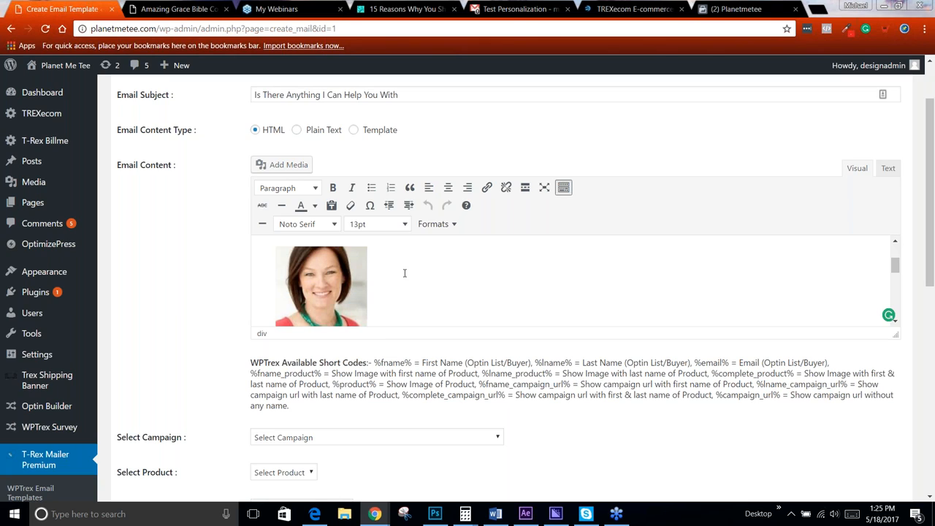
# - Examine the abandoned cart email's portrait photo, its %fname% greeting and the opening message about the uncompleted order
pyautogui.scroll(-2, 406, 276)
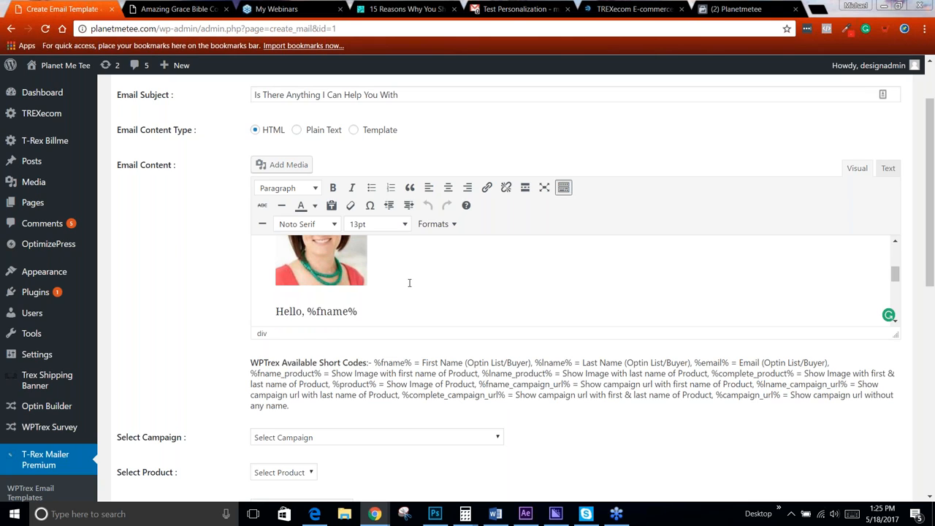
pyautogui.scroll(-1, 409, 282)
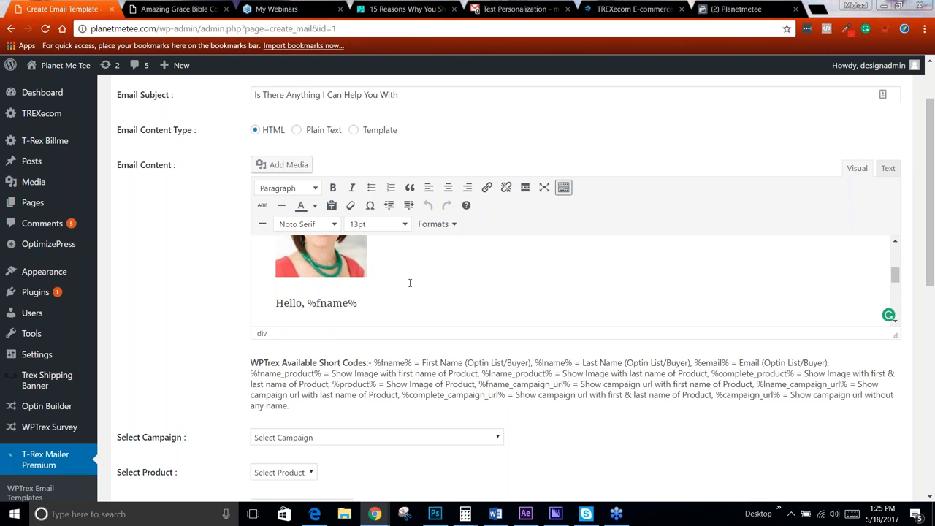
pyautogui.scroll(1, 410, 282)
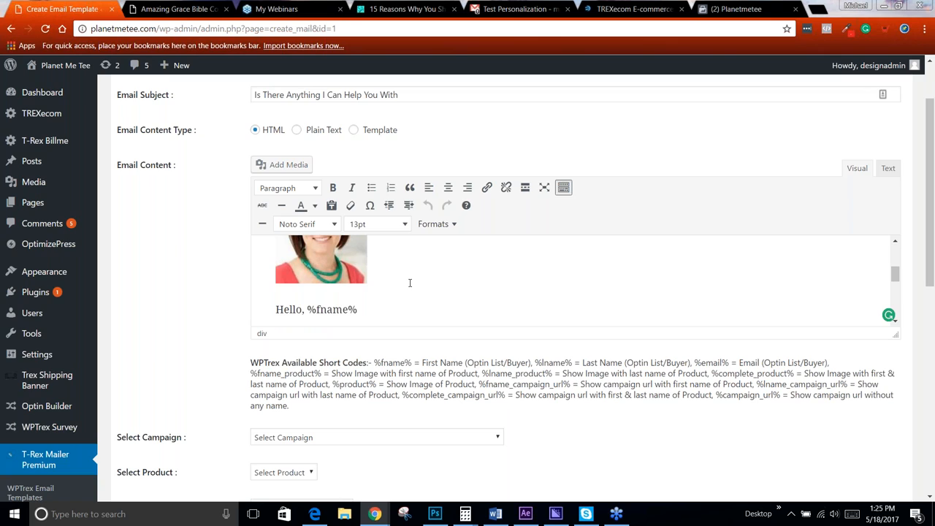
pyautogui.scroll(2, 410, 282)
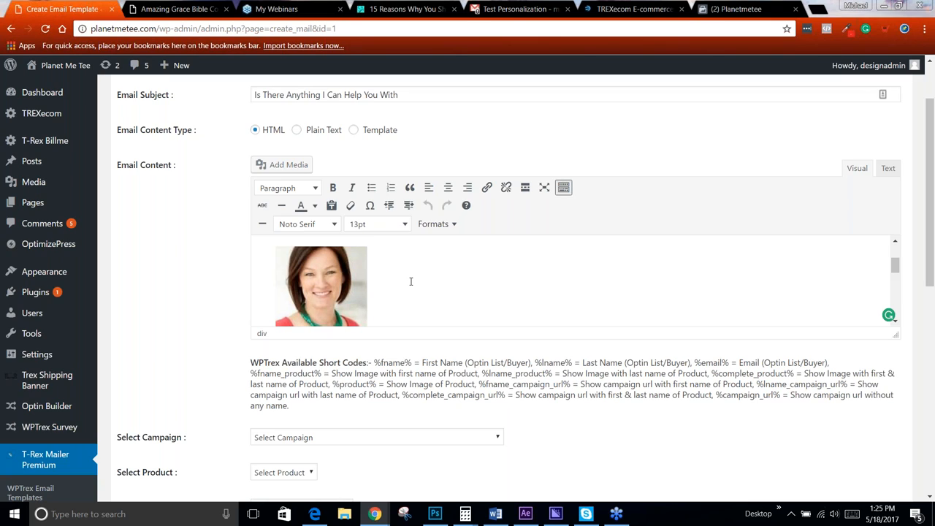
pyautogui.scroll(-2, 412, 277)
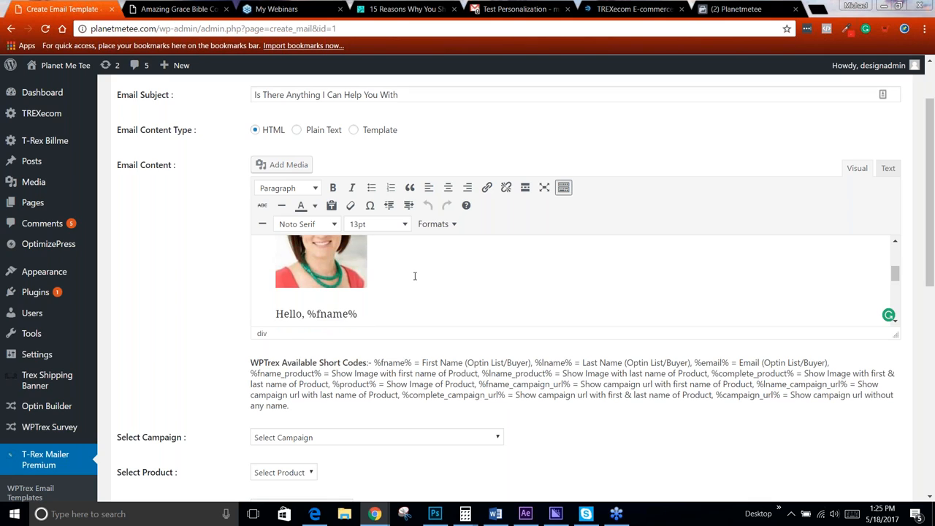
pyautogui.scroll(2, 414, 276)
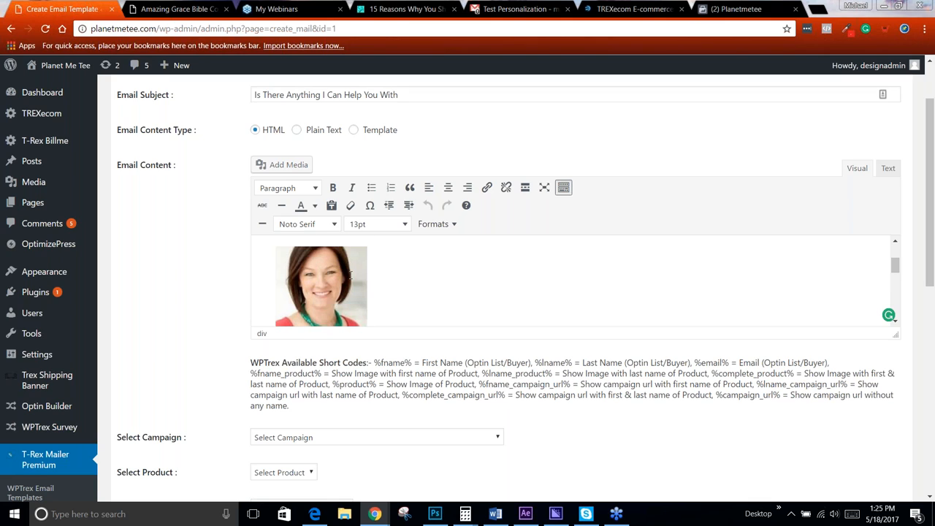
pyautogui.scroll(-1, 412, 269)
pyautogui.scroll(-3, 412, 270)
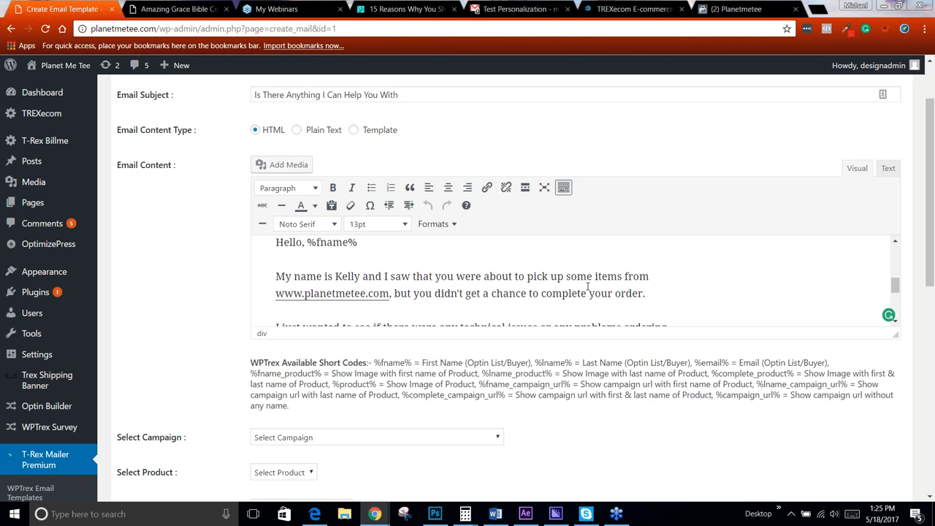
# - Open Dropbox in a new browser tab and browse to the Email Templates folder under TREX EVENTS, Toronto 2016
pyautogui.click(816, 9)
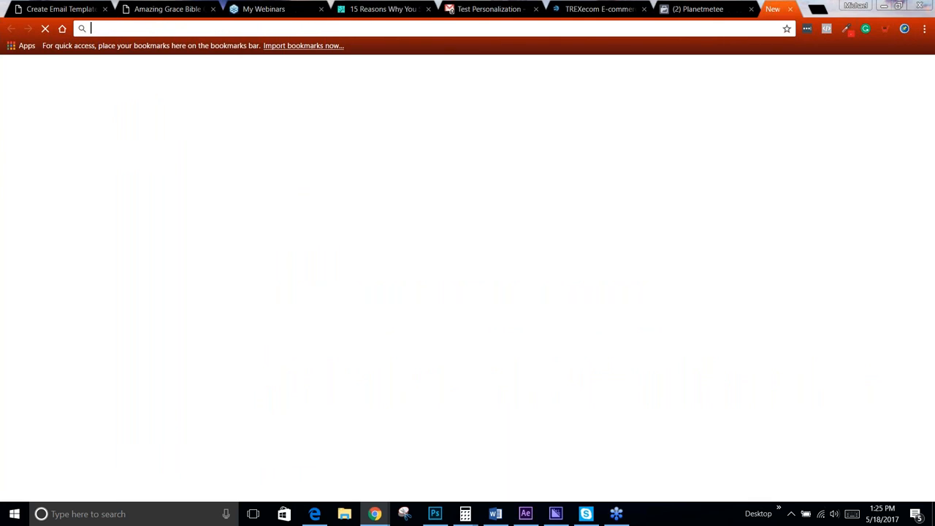
pyautogui.write('drop')
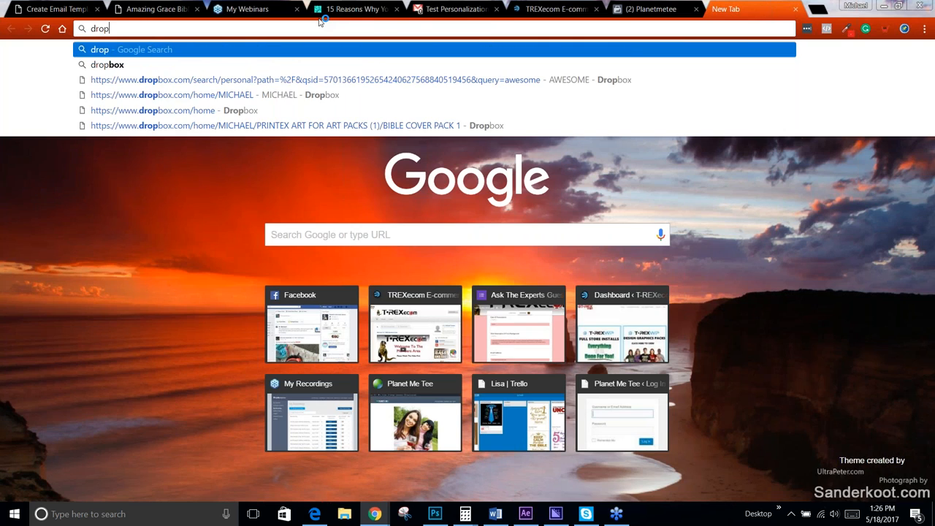
pyautogui.click(183, 94)
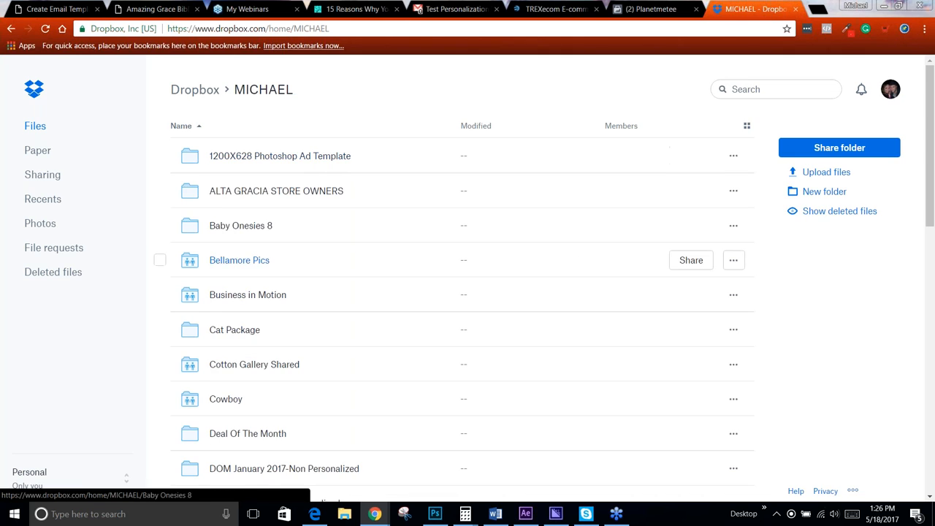
pyautogui.scroll(-3, 260, 275)
pyautogui.scroll(-5, 259, 275)
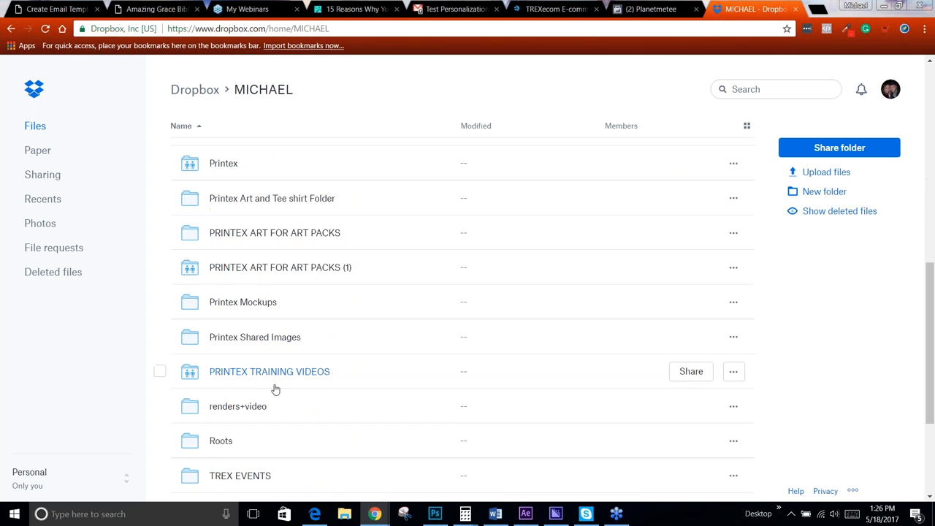
pyautogui.click(261, 475)
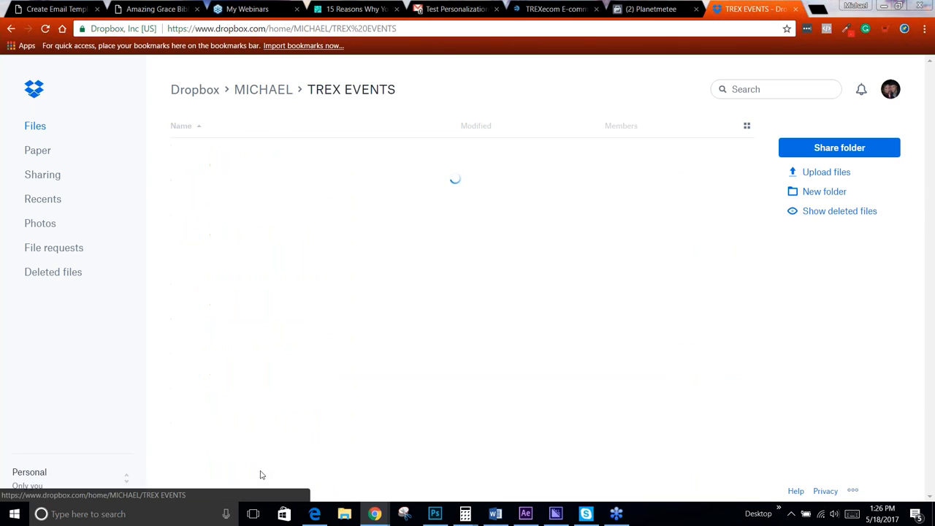
pyautogui.click(244, 263)
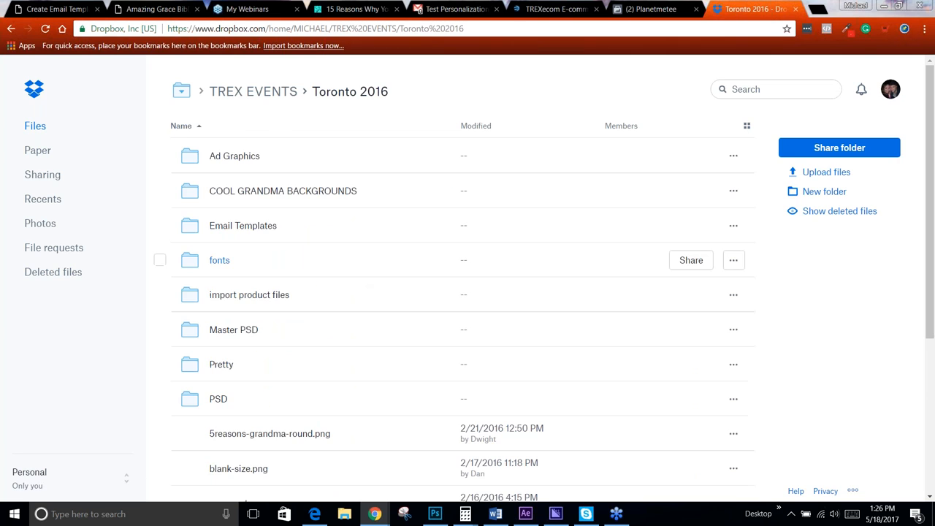
pyautogui.click(263, 226)
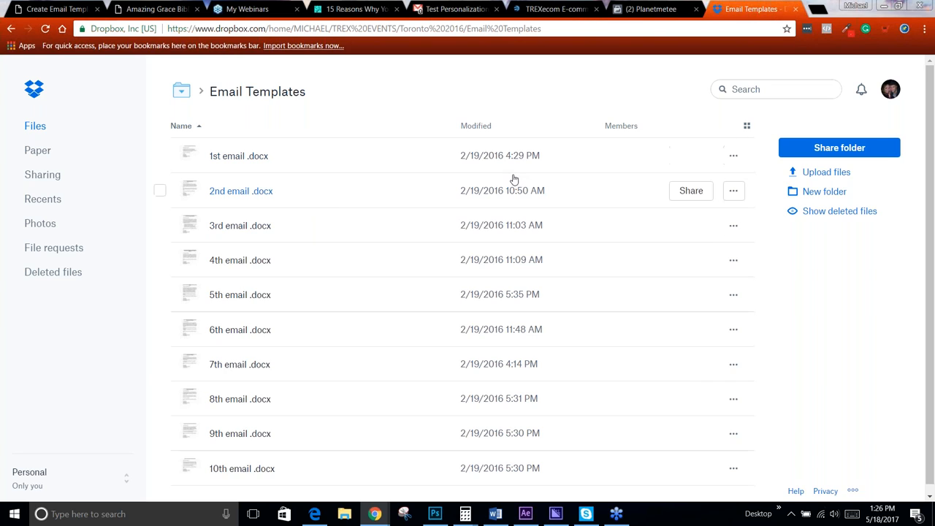
# - Search all of Dropbox for "abando" and open abandoned-cart-funnel-sequnce.txt from the Funnel-Sequnce-Emails folder
pyautogui.click(773, 89)
pyautogui.click(37, 91)
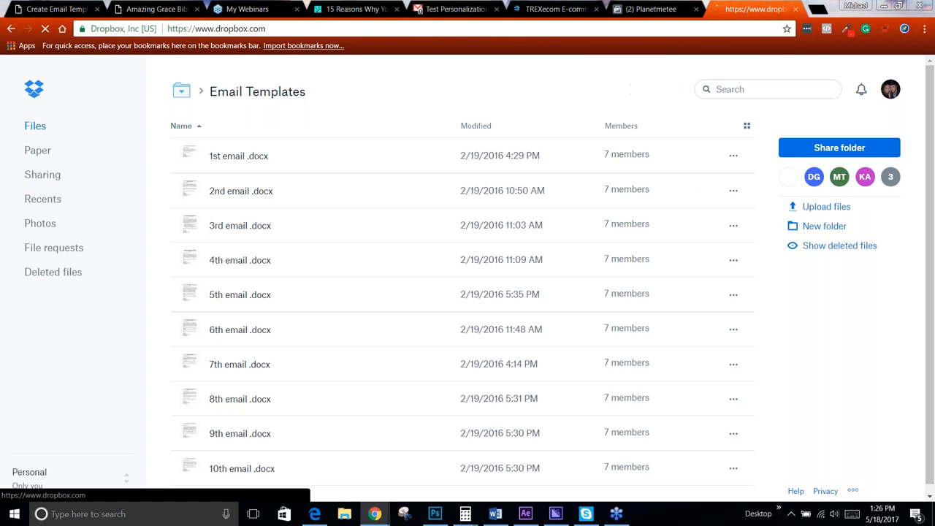
pyautogui.click(773, 89)
pyautogui.write('abon')
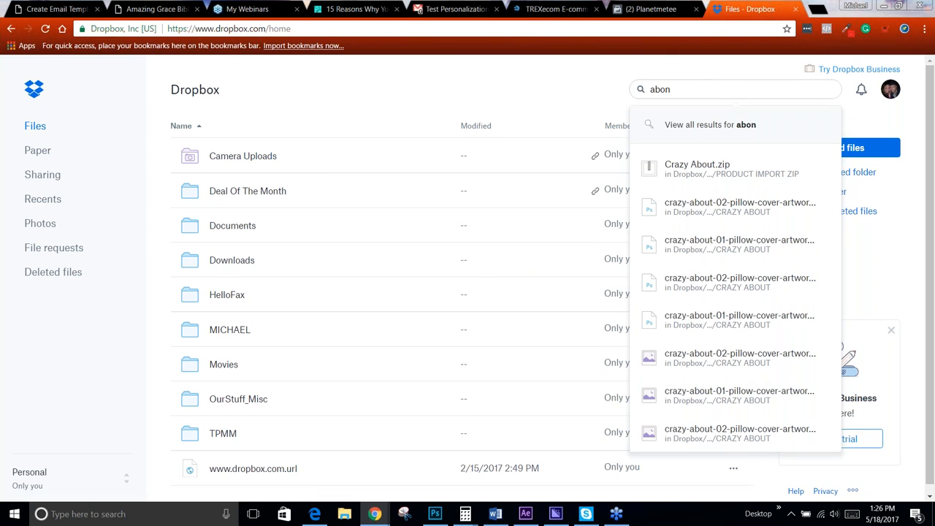
pyautogui.press('BackSpace')
pyautogui.press('BackSpace')
pyautogui.write('a')
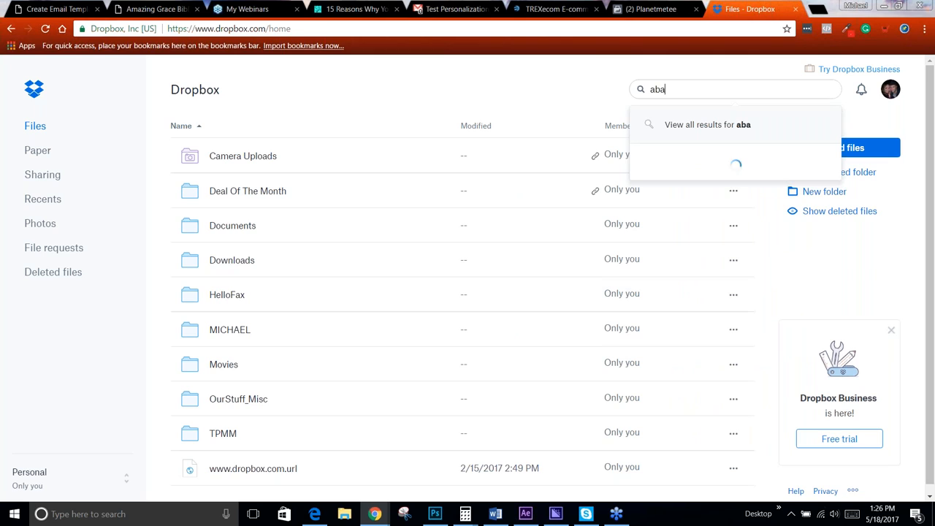
pyautogui.write('ndo')
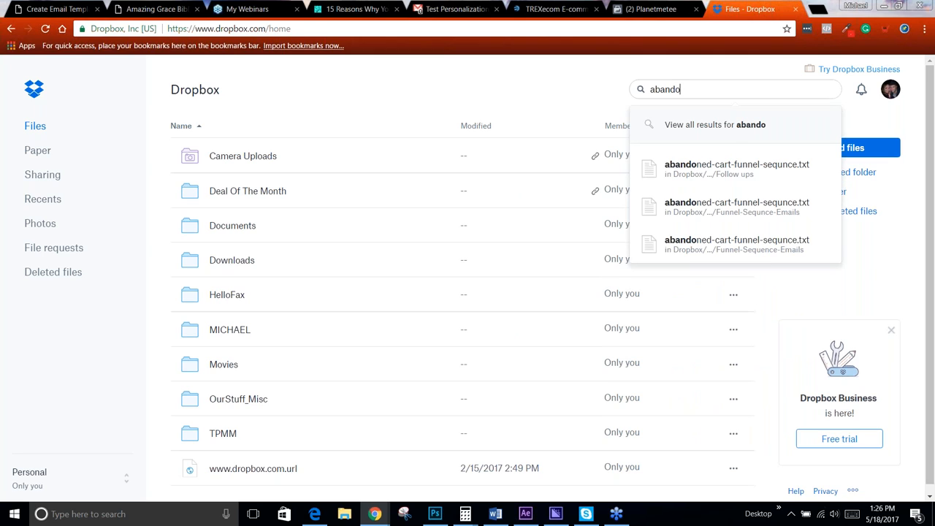
pyautogui.click(777, 206)
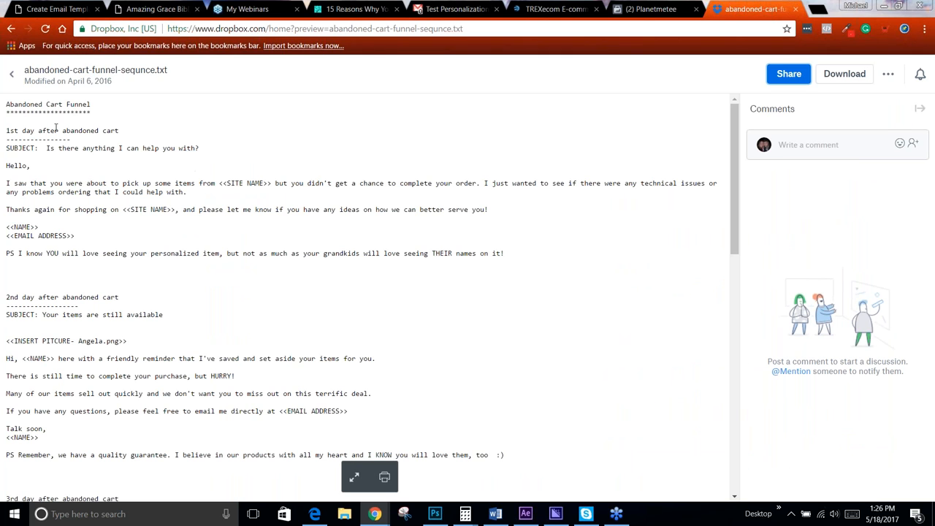
# - Read through the abandoned cart funnel emails from the first to the sixth day, and return to the first two emails
pyautogui.scroll(-1, 208, 192)
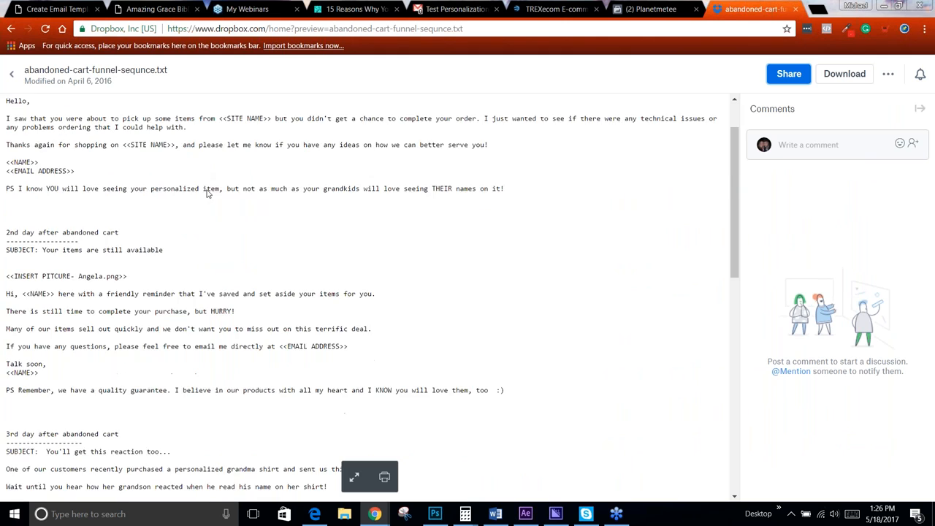
pyautogui.scroll(-9, 207, 192)
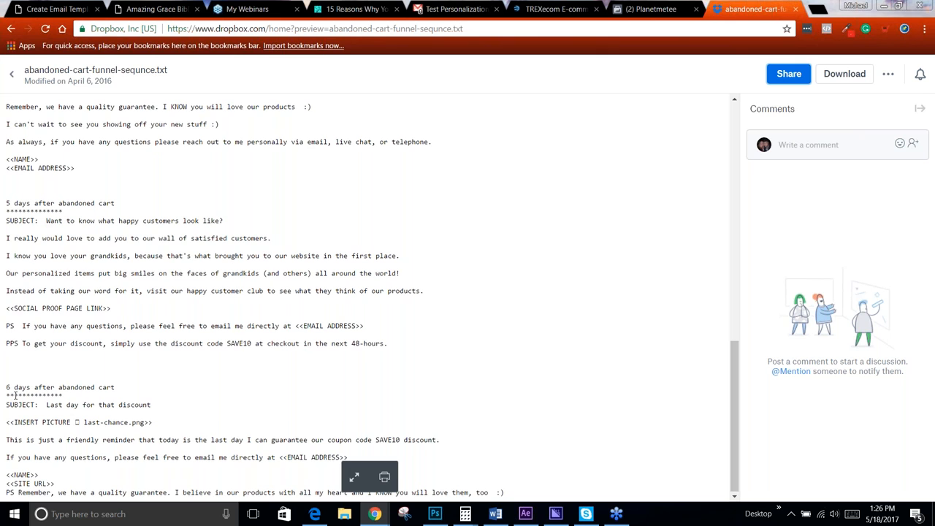
pyautogui.scroll(10, 15, 395)
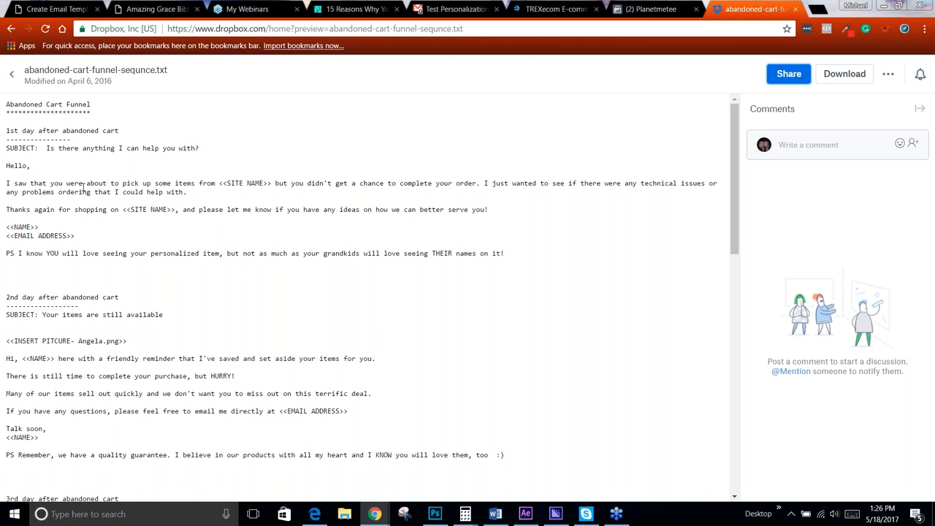
pyautogui.scroll(-1, 178, 203)
pyautogui.scroll(-1, 365, 296)
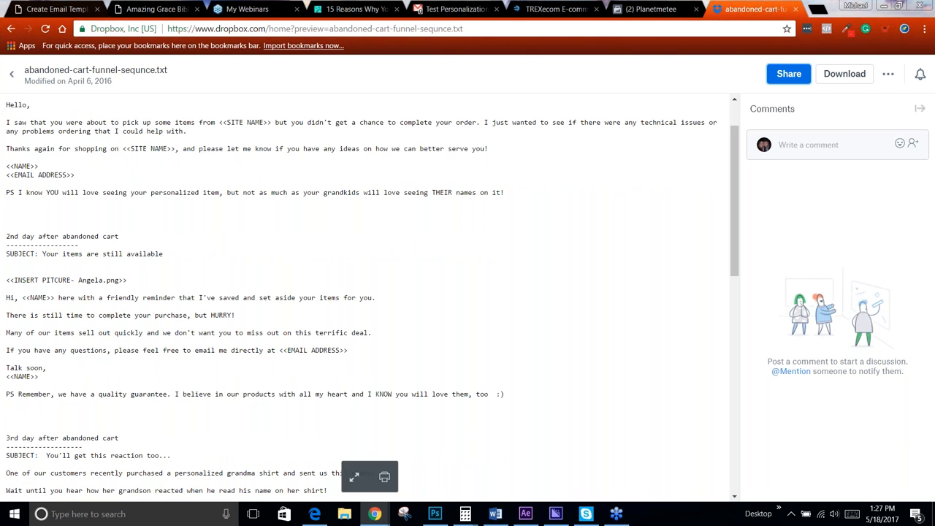
# - Return to the abandoned cart email template, review its unsubscribe message and follow-up sequence settings, and save it
pyautogui.click(45, 9)
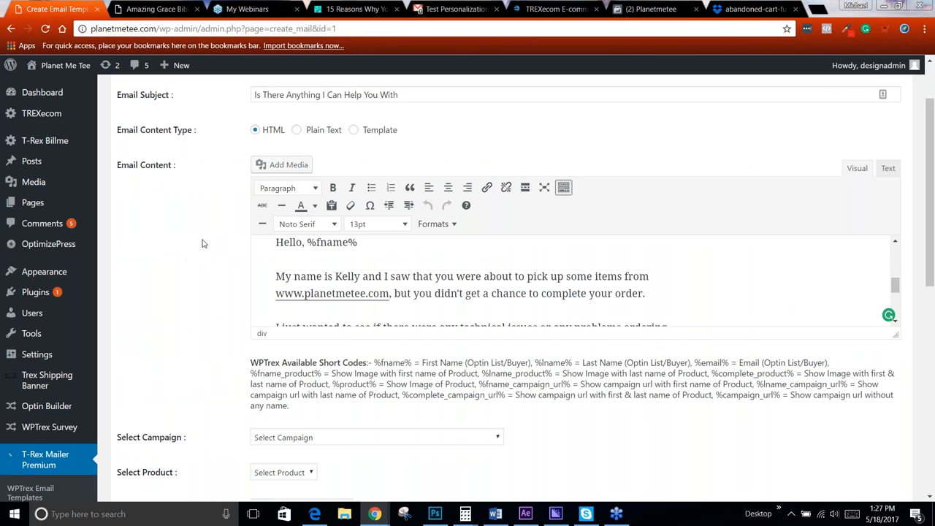
pyautogui.scroll(-1, 177, 266)
pyautogui.scroll(-4, 177, 267)
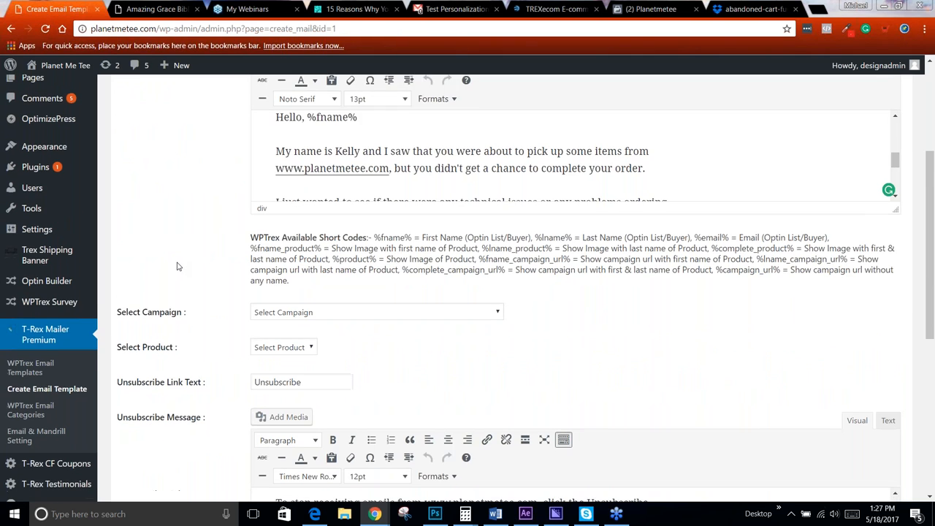
pyautogui.scroll(-3, 285, 147)
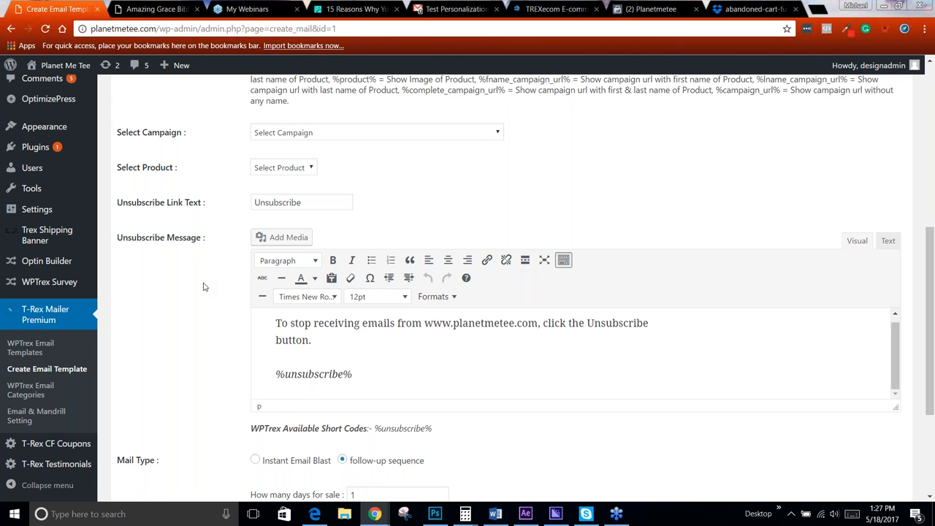
pyautogui.scroll(-3, 204, 285)
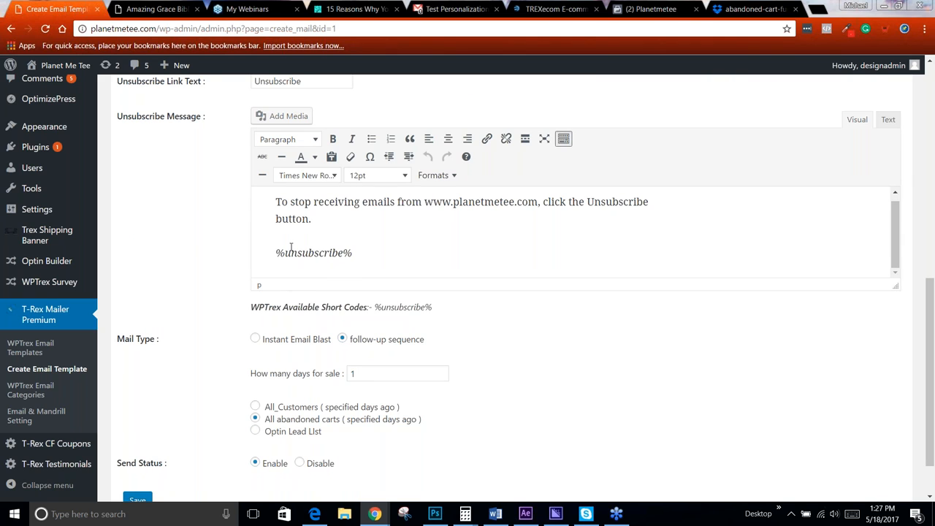
pyautogui.scroll(1, 292, 190)
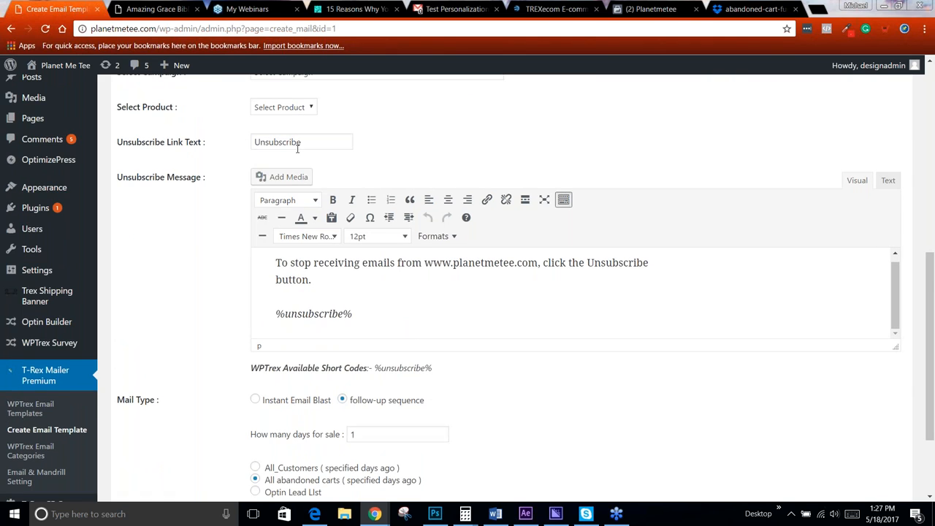
pyautogui.scroll(-1, 300, 216)
pyautogui.scroll(-1, 292, 314)
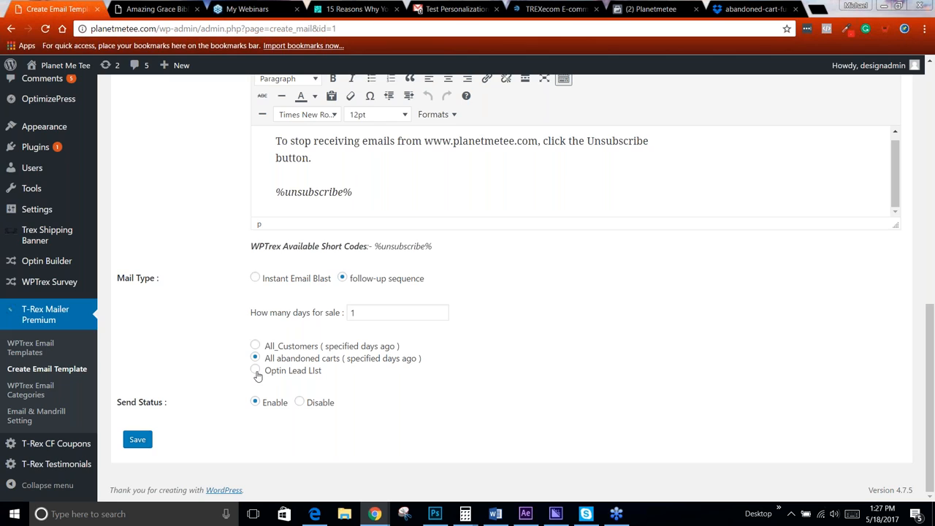
pyautogui.click(137, 439)
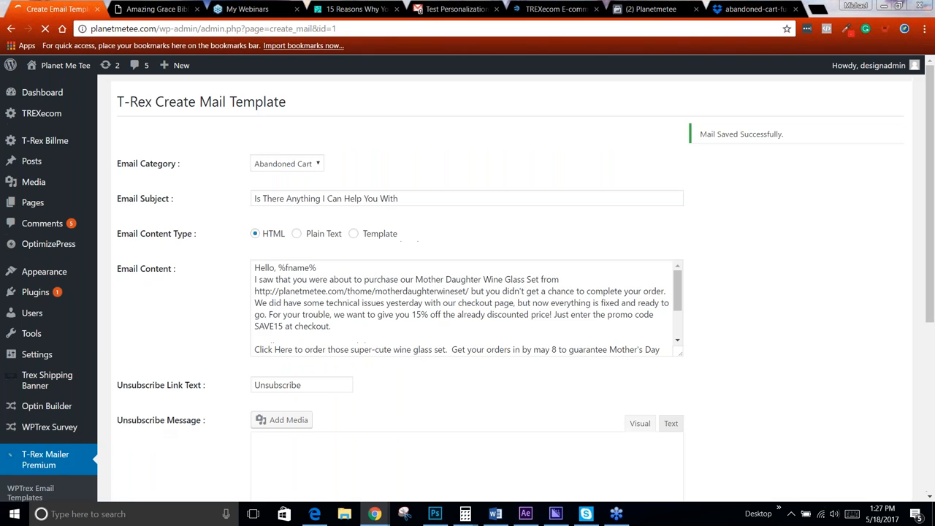
# - Open the WPTrex email templates list and look over the buyer and abandoned cart follow-up emails
pyautogui.scroll(-2, 44, 416)
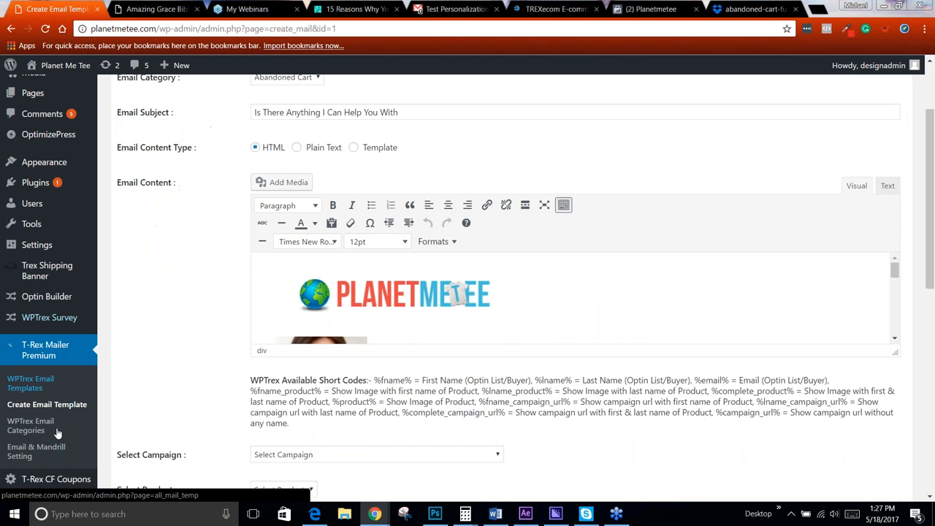
pyautogui.click(30, 370)
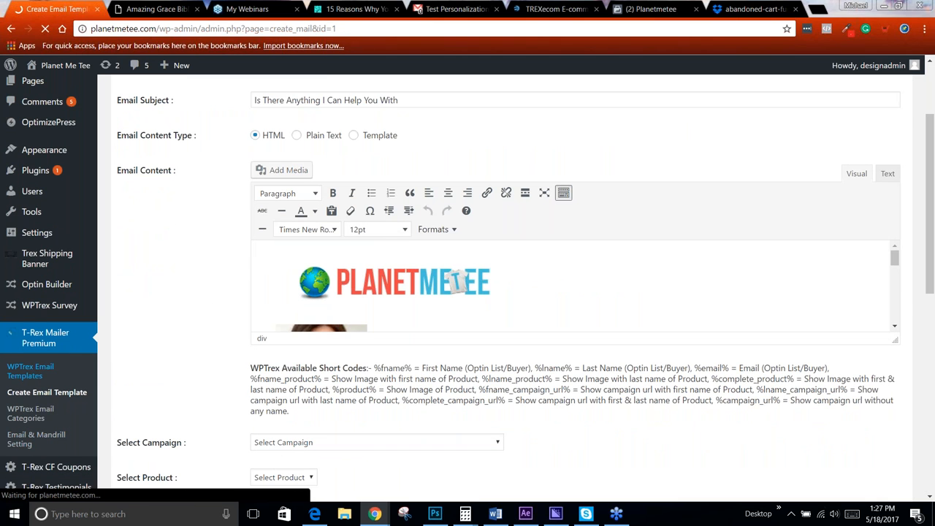
pyautogui.scroll(-2, 44, 376)
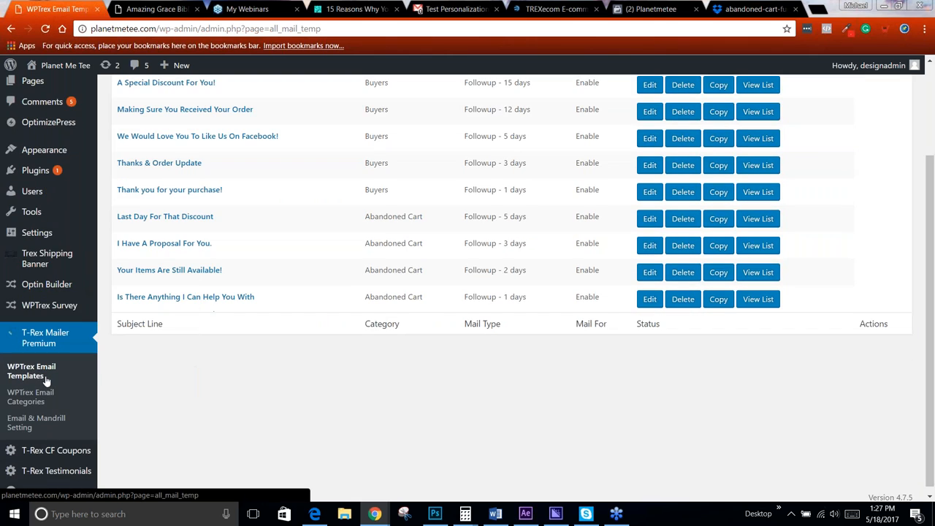
# - Check the WPTrex email categories and go back to the email templates list
pyautogui.click(40, 398)
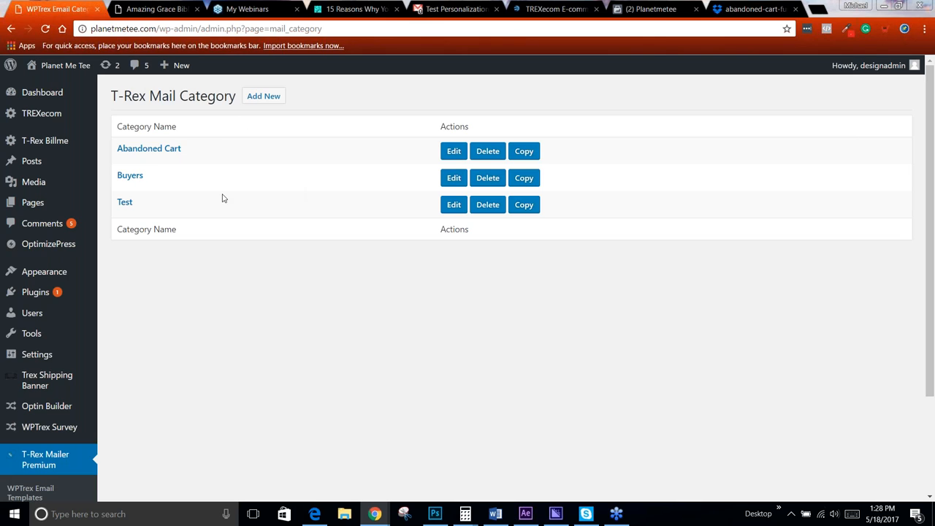
pyautogui.scroll(-3, 63, 438)
pyautogui.click(30, 370)
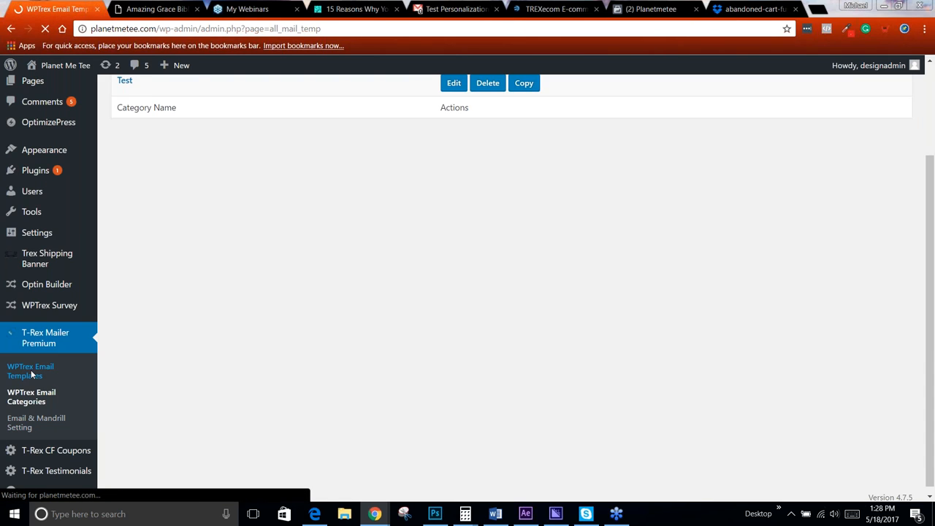
# - Look over the T-Rex mail templates list and the options of its category filter
pyautogui.scroll(-2, 183, 292)
pyautogui.scroll(2, 328, 256)
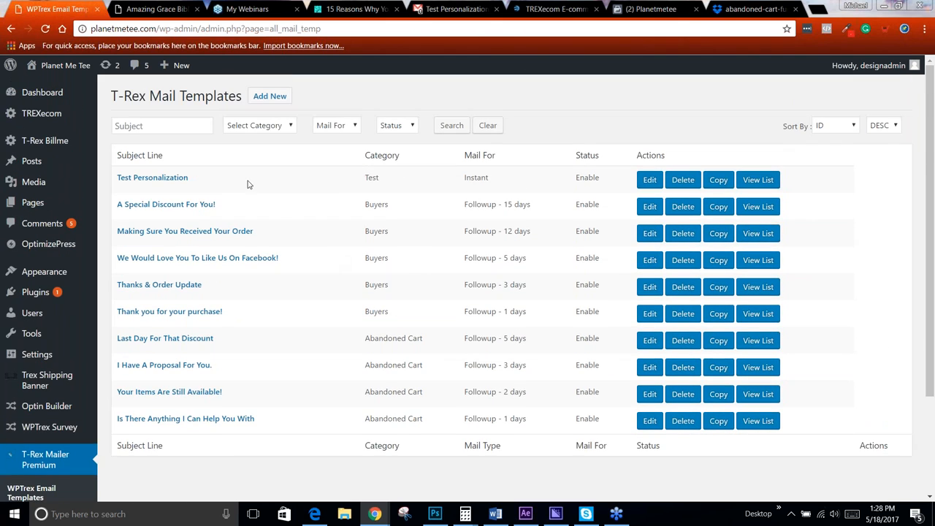
pyautogui.click(269, 128)
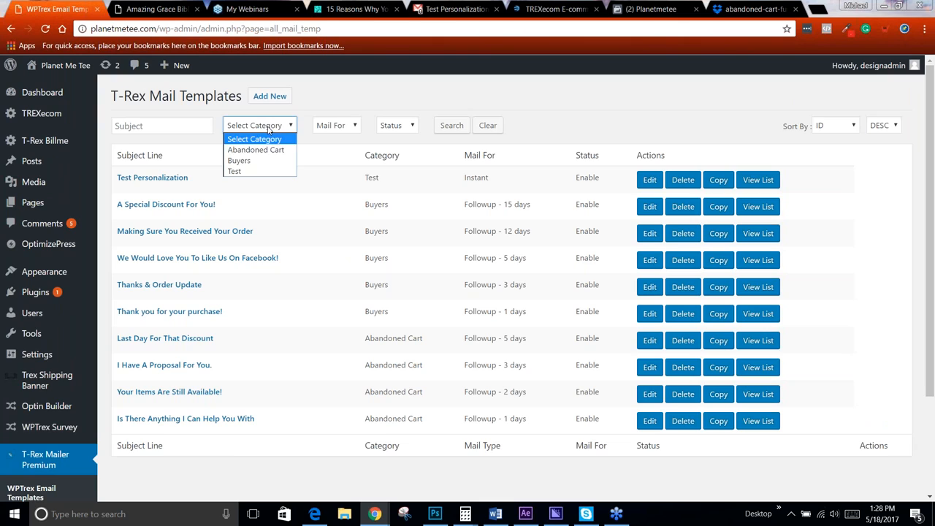
pyautogui.click(383, 104)
pyautogui.scroll(-2, 356, 308)
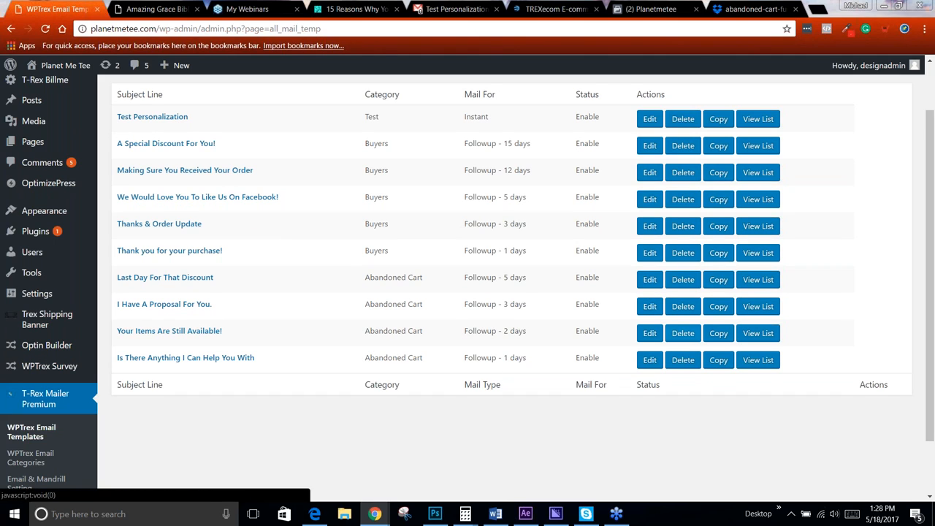
pyautogui.scroll(2, 259, 325)
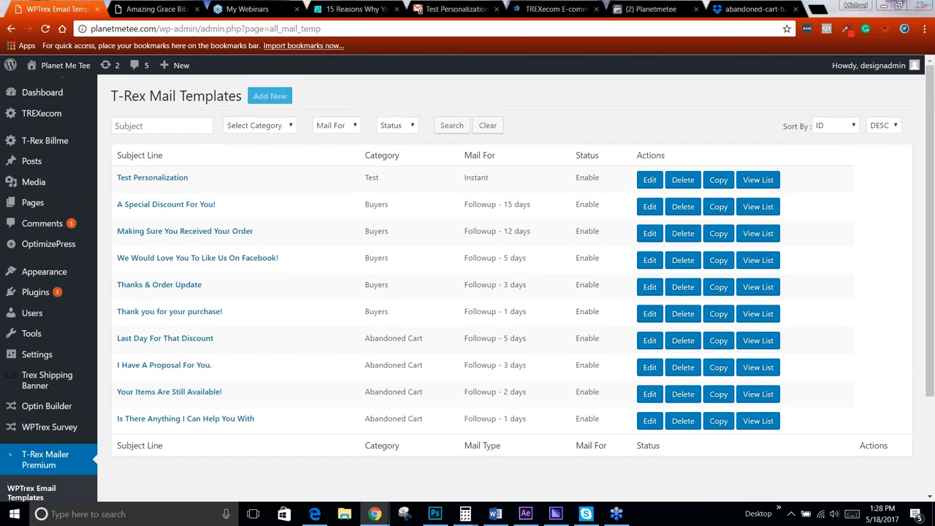
# - Start a new mail template in the Abandoned Cart category and consult the abandoned cart funnel text in Dropbox
pyautogui.click(280, 103)
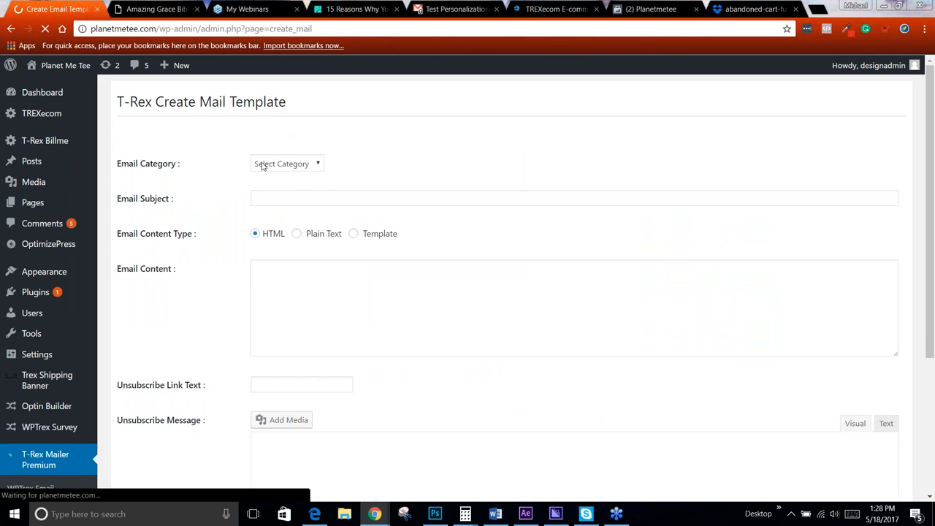
pyautogui.click(261, 164)
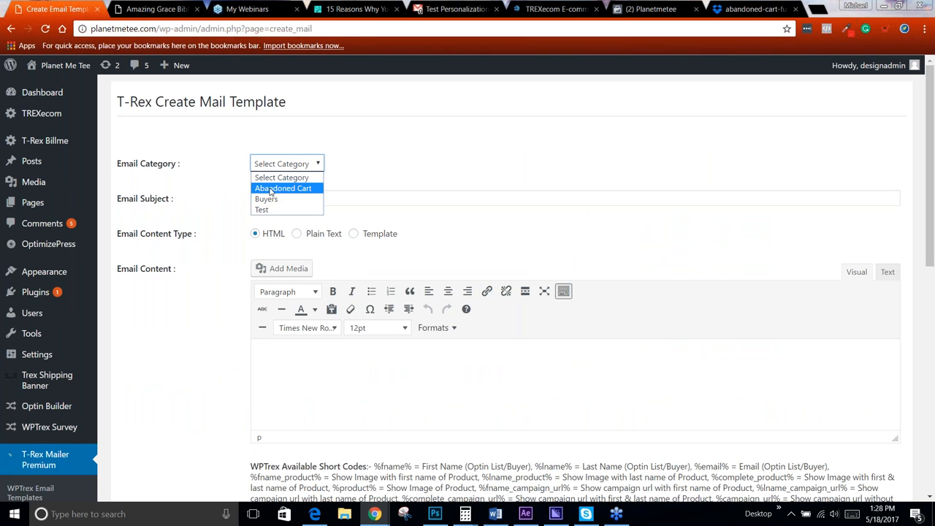
pyautogui.click(271, 188)
pyautogui.scroll(-1, 378, 162)
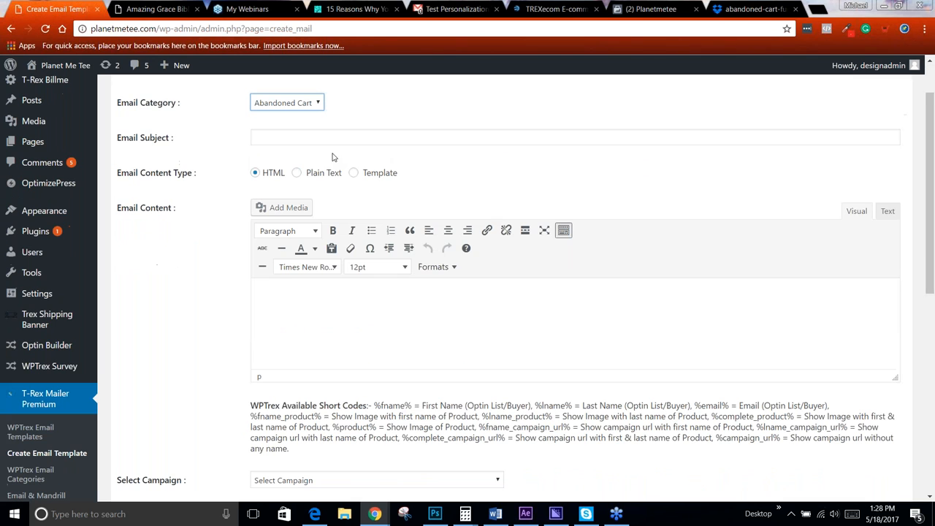
pyautogui.click(753, 8)
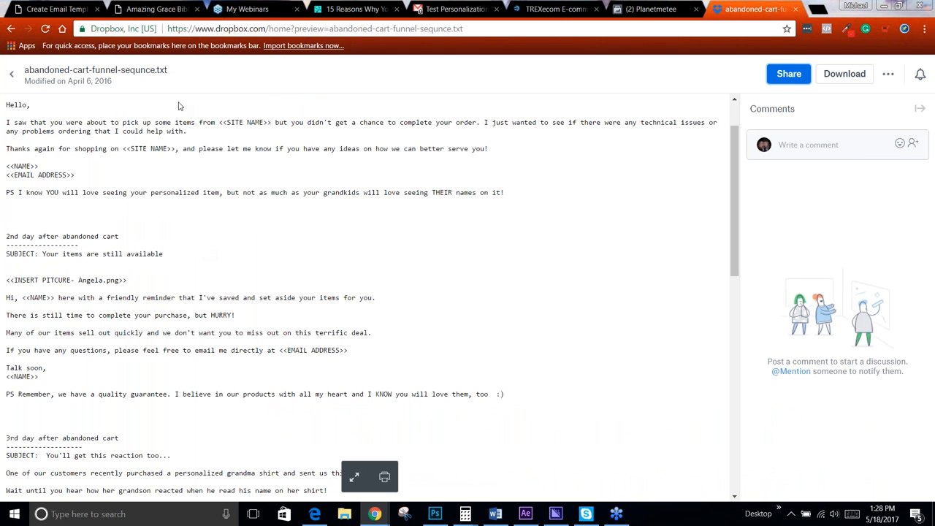
pyautogui.click(63, 10)
pyautogui.scroll(1, 467, 287)
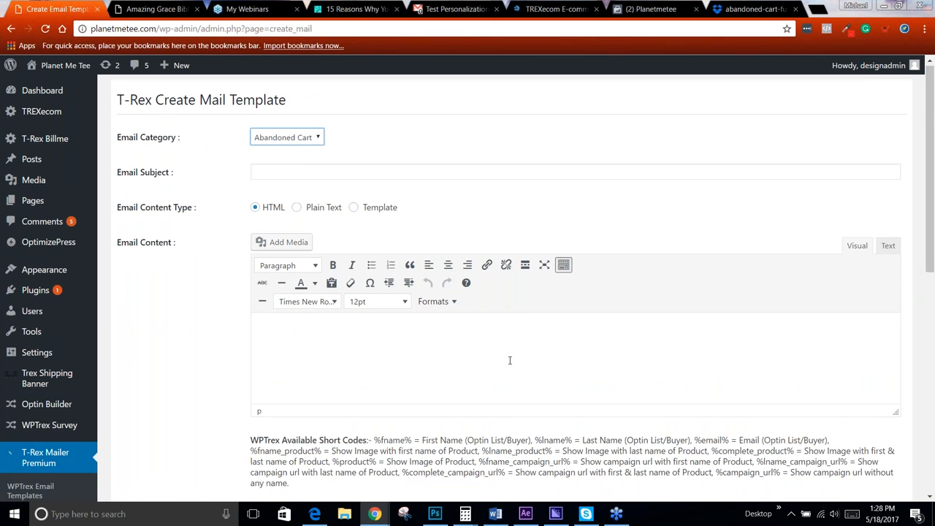
# - Set the new template to a 2-day follow-up sequence for all abandoned carts, and return to the templates list without saving
pyautogui.scroll(-2, 447, 319)
pyautogui.scroll(-6, 438, 264)
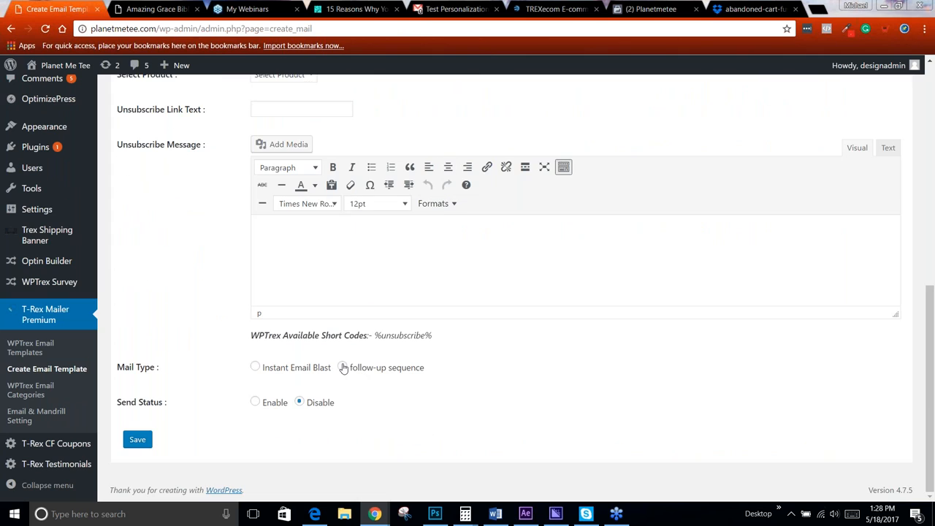
pyautogui.click(360, 370)
pyautogui.scroll(-1, 380, 365)
pyautogui.click(367, 342)
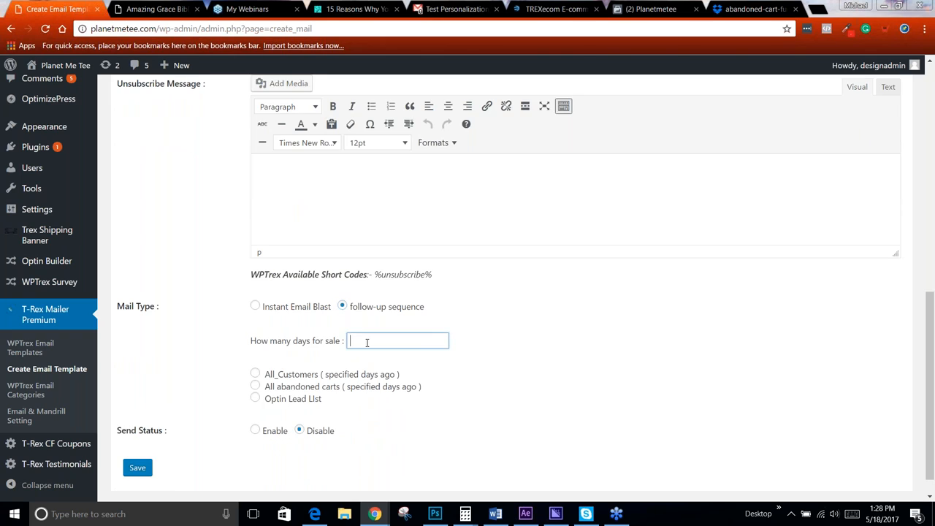
pyautogui.write('2')
pyautogui.click(255, 386)
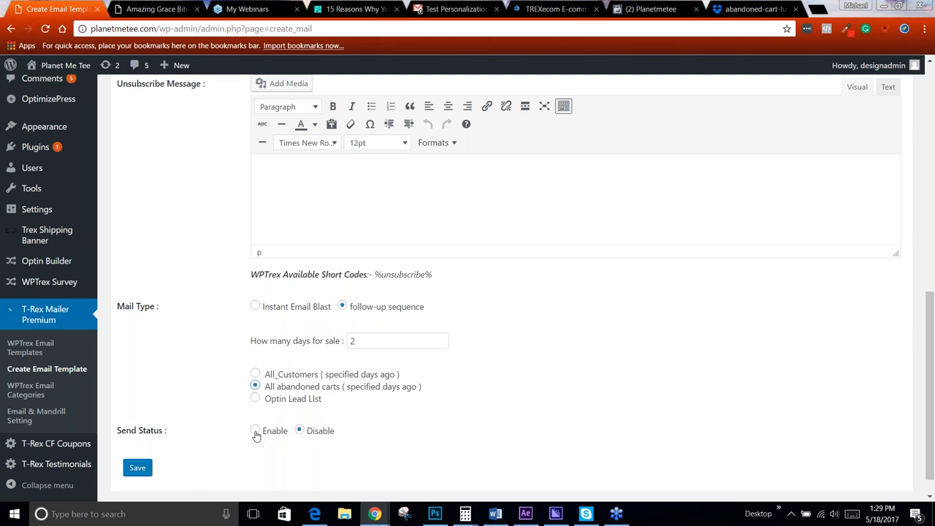
pyautogui.click(33, 351)
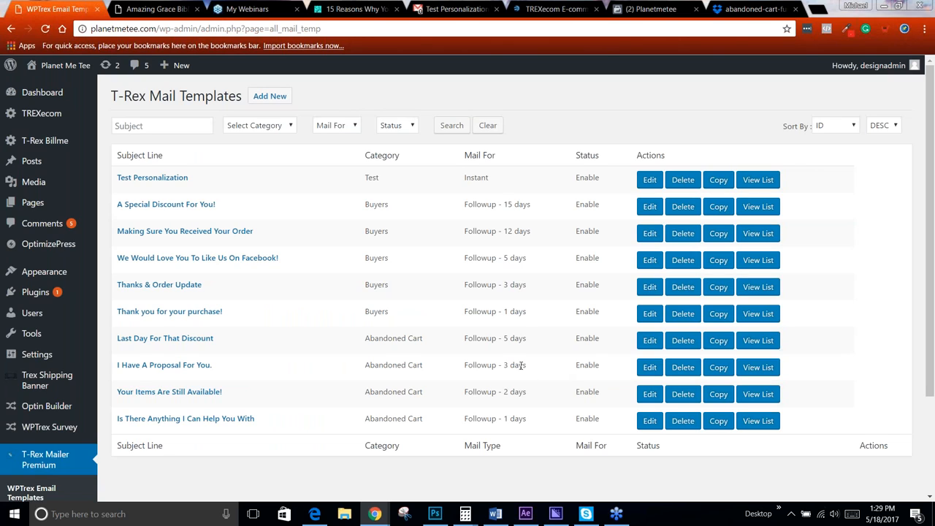
# - Switch to the Dropbox abandoned cart funnel text, read its second to fifth day emails, and return to the mail templates list
pyautogui.click(741, 10)
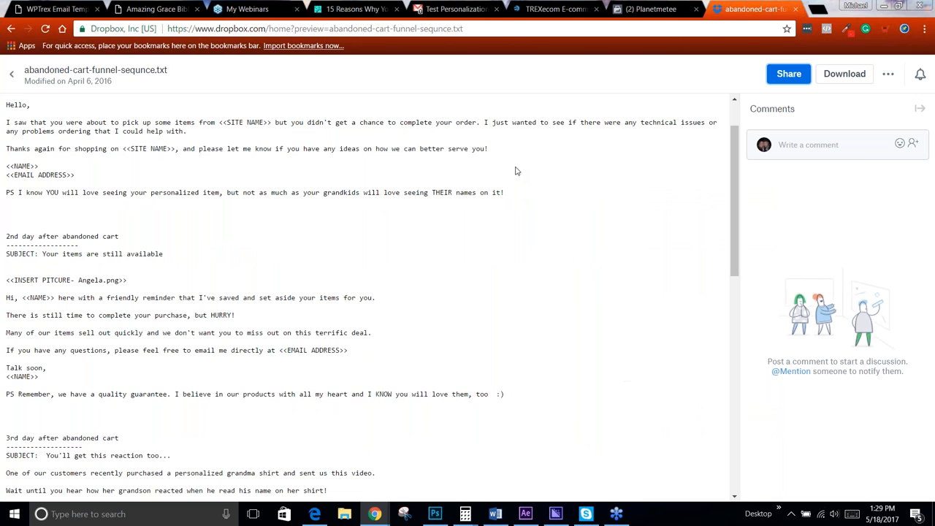
pyautogui.scroll(-3, 132, 330)
pyautogui.scroll(-1, 97, 207)
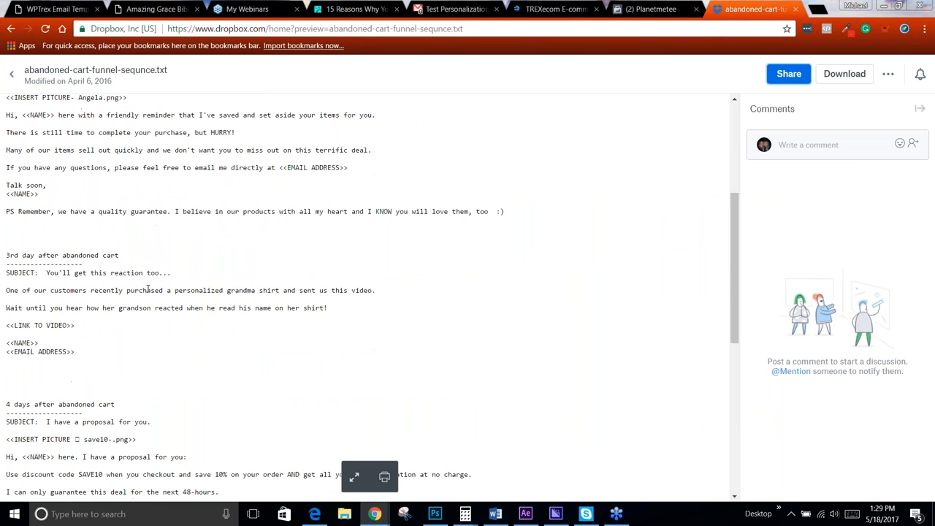
pyautogui.scroll(1, 97, 206)
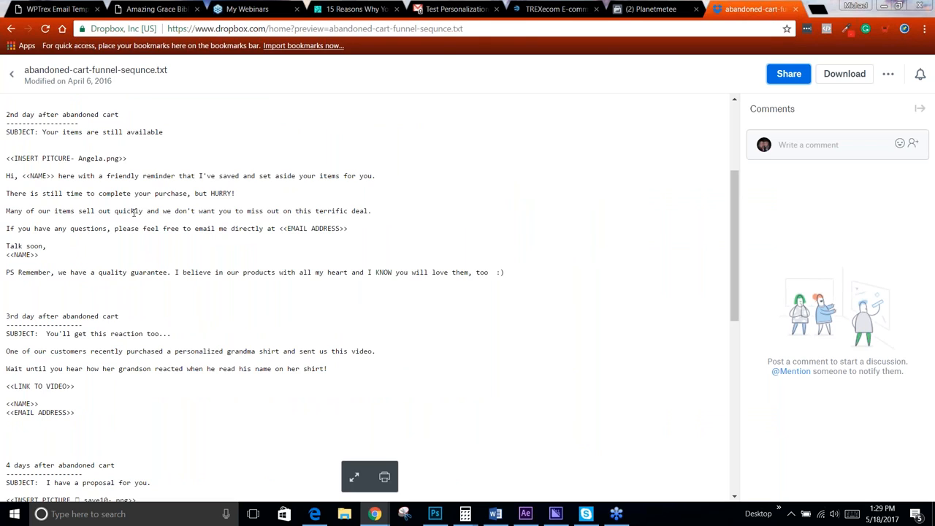
pyautogui.scroll(-1, 134, 212)
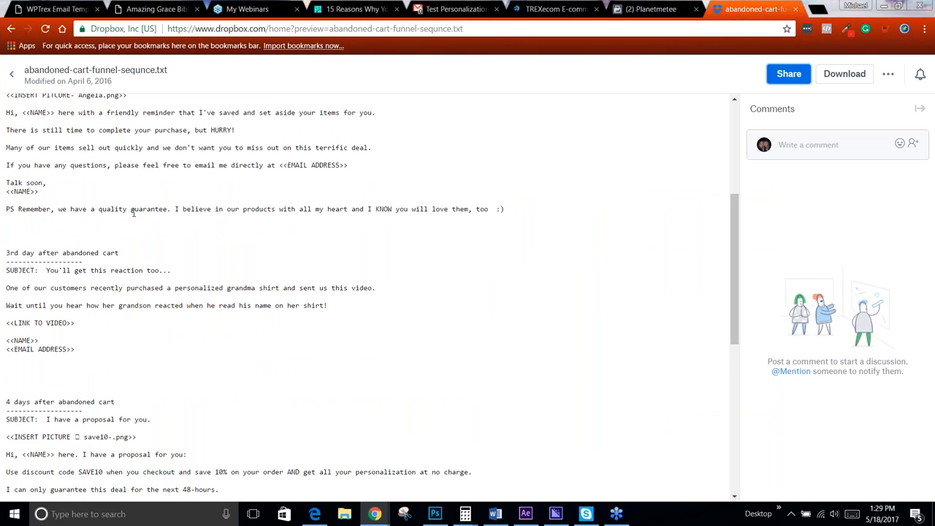
pyautogui.scroll(-1, 134, 212)
pyautogui.scroll(-4, 102, 243)
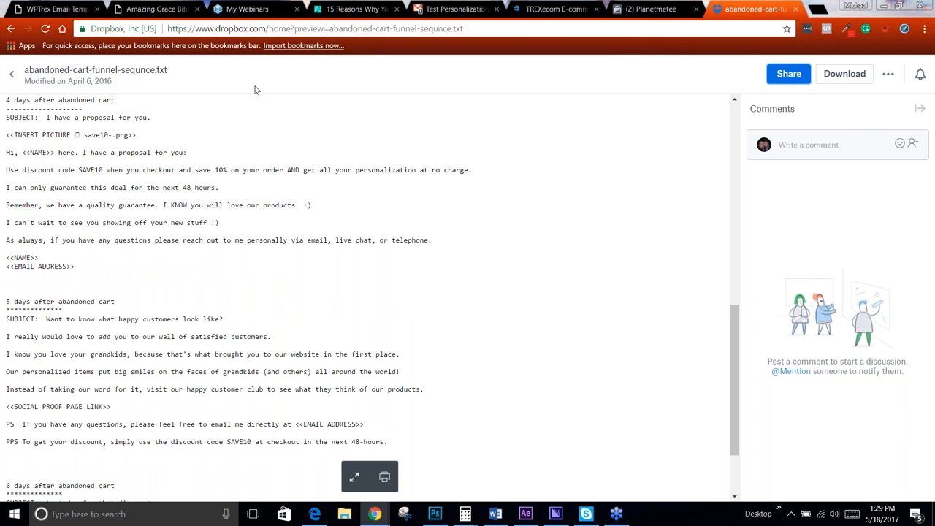
pyautogui.click(153, 9)
pyautogui.click(51, 9)
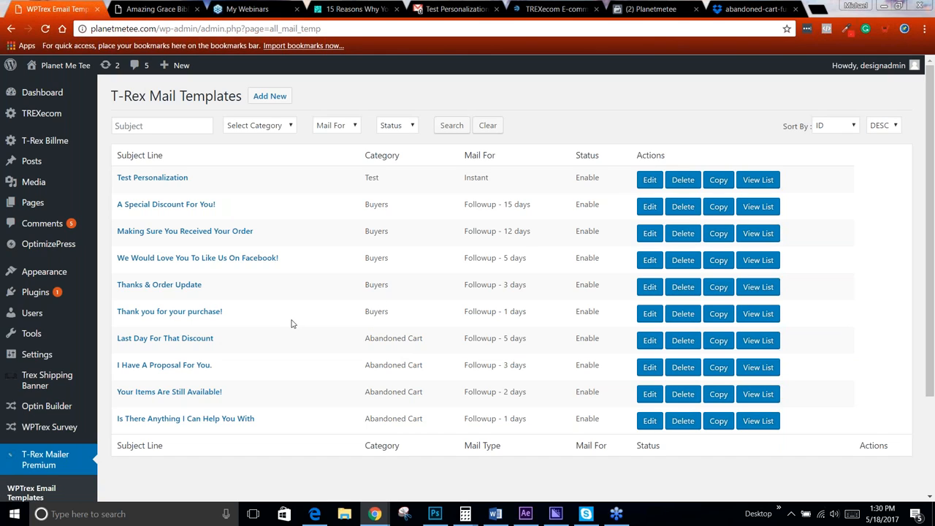
# - Go back to the Email Templates folder in Dropbox and look over its numbered email documents
pyautogui.click(730, 15)
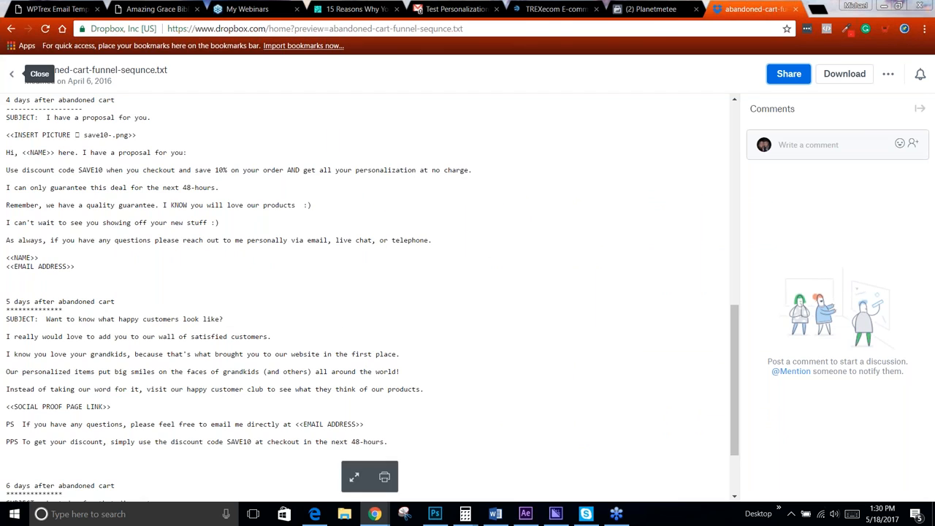
pyautogui.click(11, 28)
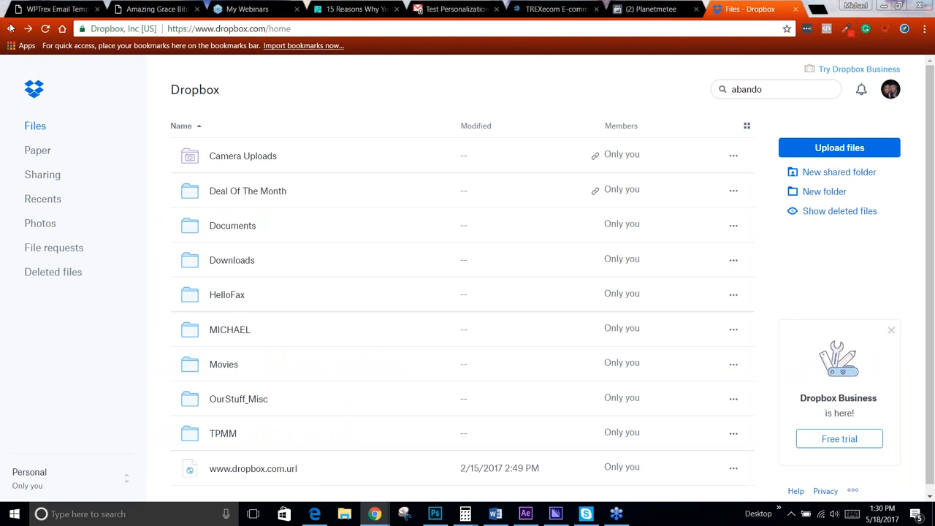
pyautogui.click(11, 28)
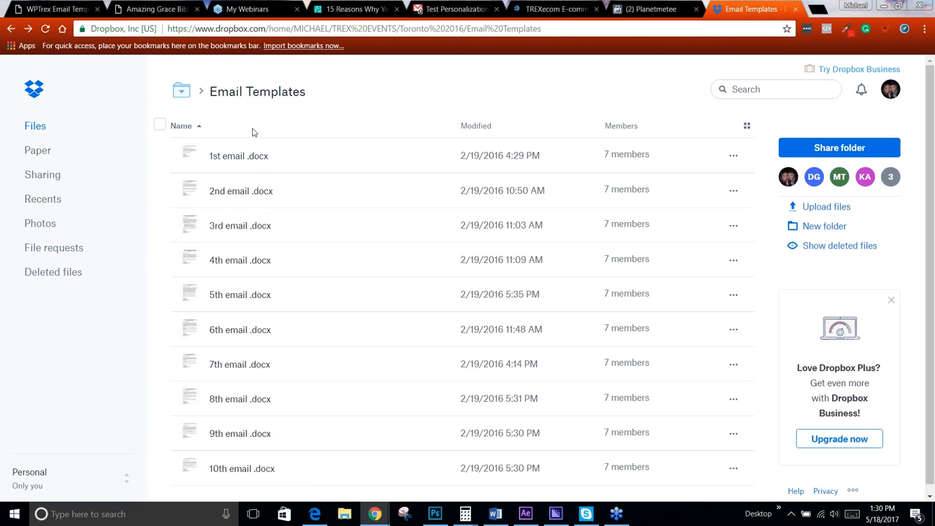
pyautogui.scroll(-1, 257, 167)
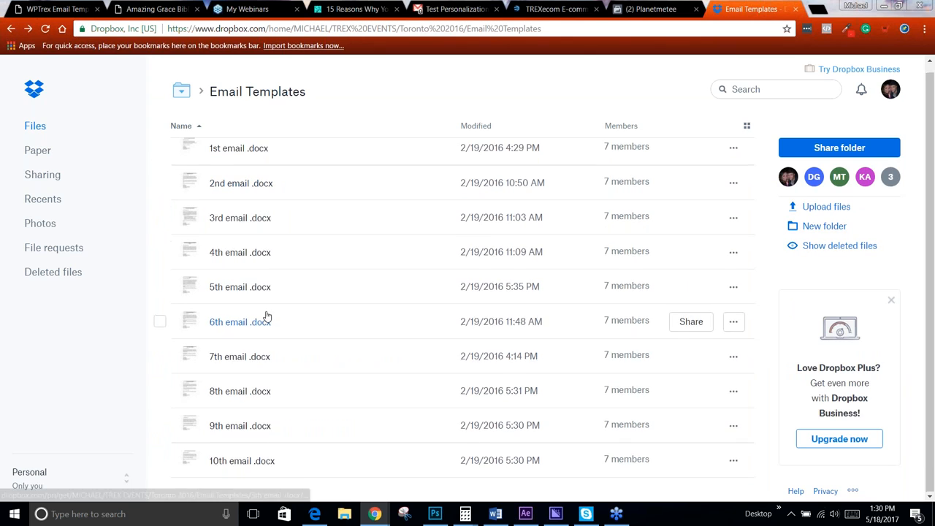
pyautogui.scroll(1, 263, 292)
# - Open "1st email .docx" and read through its thank-you message
pyautogui.click(241, 163)
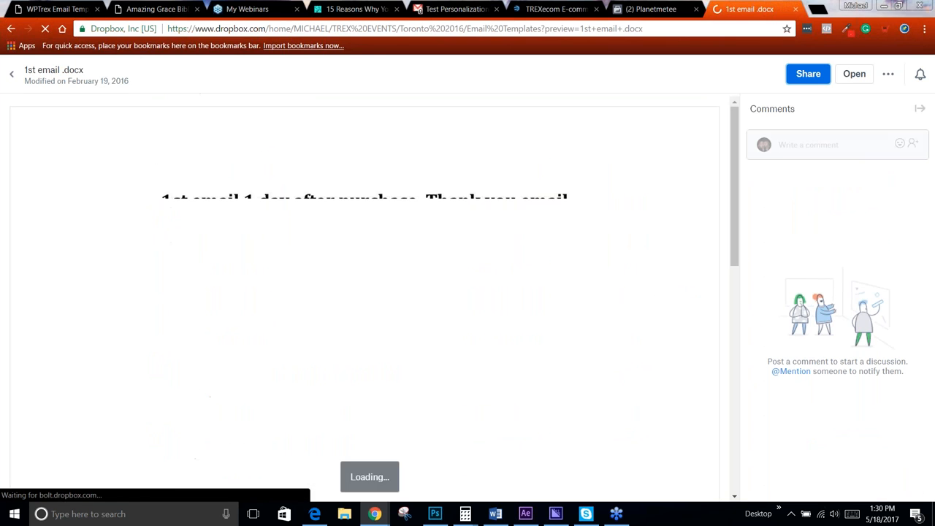
pyautogui.scroll(-1, 226, 188)
pyautogui.scroll(-5, 226, 188)
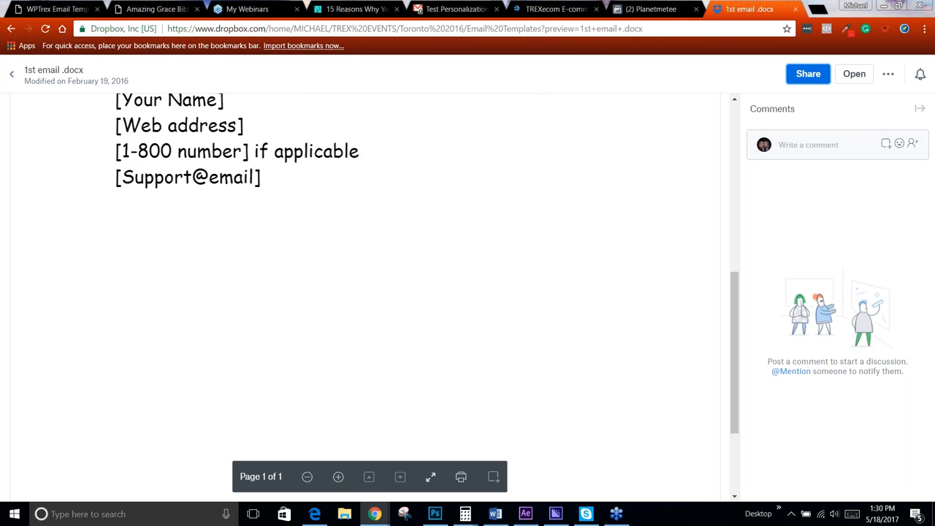
pyautogui.scroll(5, 318, 213)
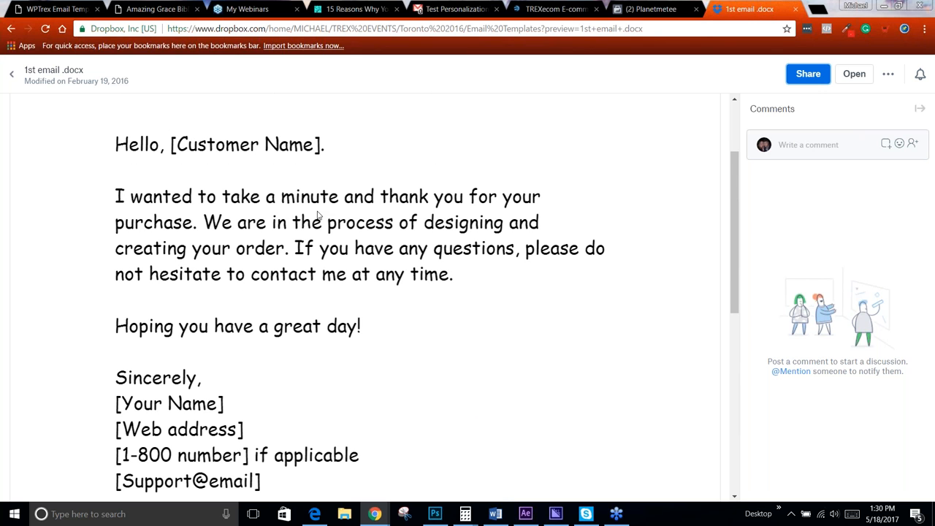
# - Return to the T-Rex mail templates list and review the buyer follow-up emails and their intervals
pyautogui.click(119, 11)
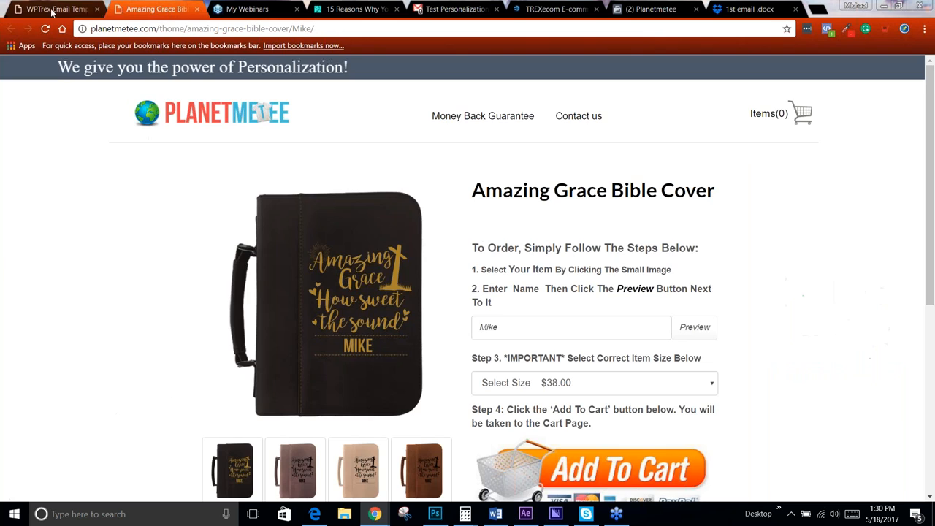
pyautogui.click(55, 10)
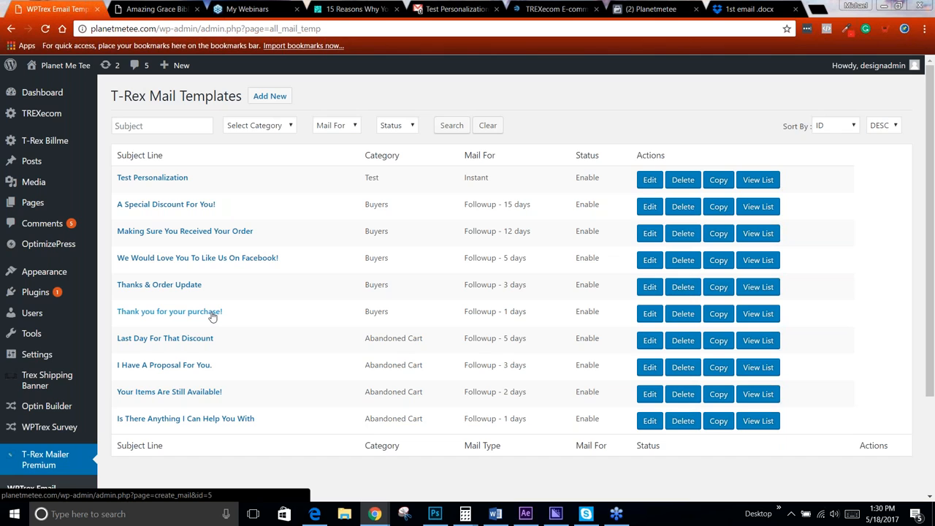
pyautogui.scroll(-2, 365, 340)
pyautogui.scroll(2, 365, 342)
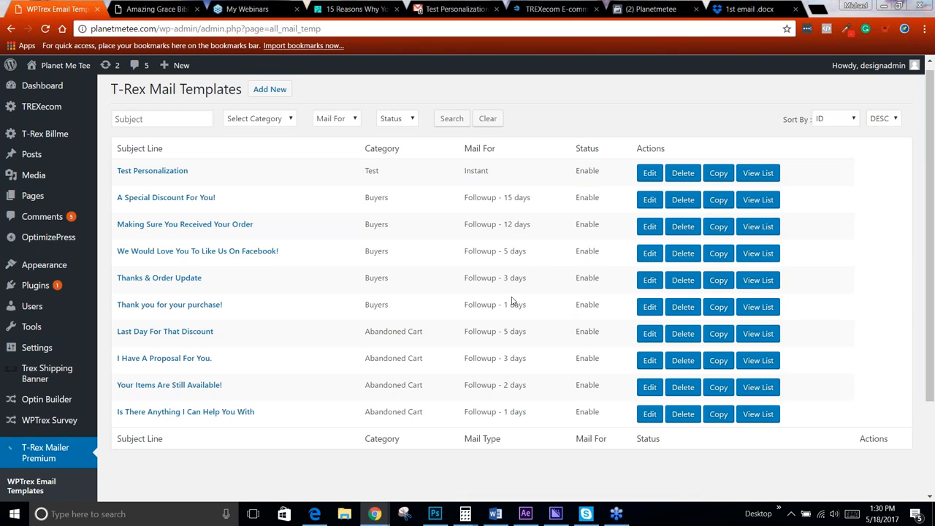
# - Open the "Thanks & Order Update" buyer template and read its email content through to the closing signature
pyautogui.click(182, 283)
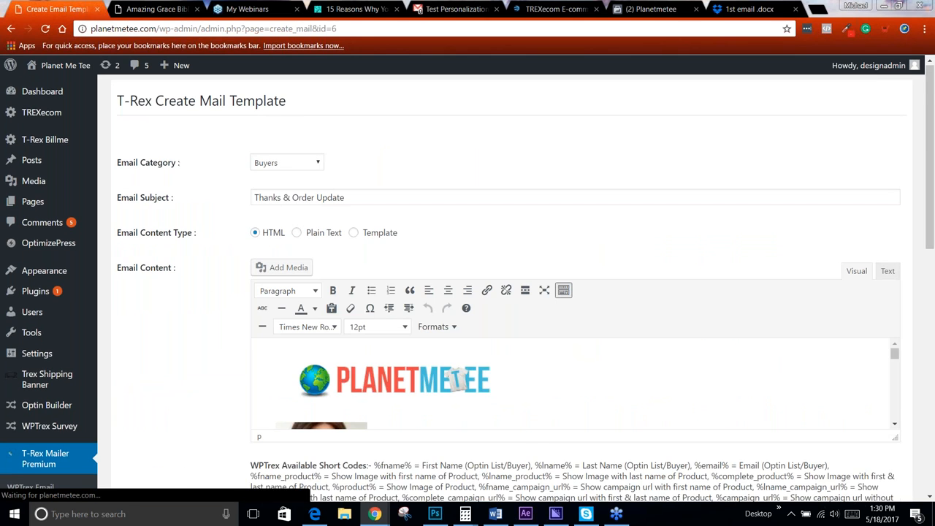
pyautogui.scroll(-1, 315, 269)
pyautogui.scroll(-4, 354, 306)
pyautogui.scroll(2, 354, 307)
pyautogui.scroll(2, 355, 307)
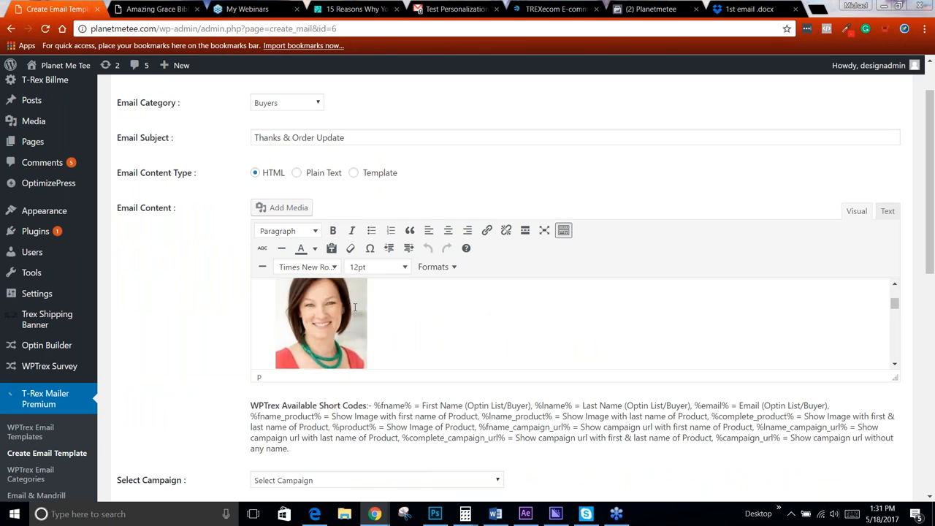
pyautogui.scroll(-3, 356, 321)
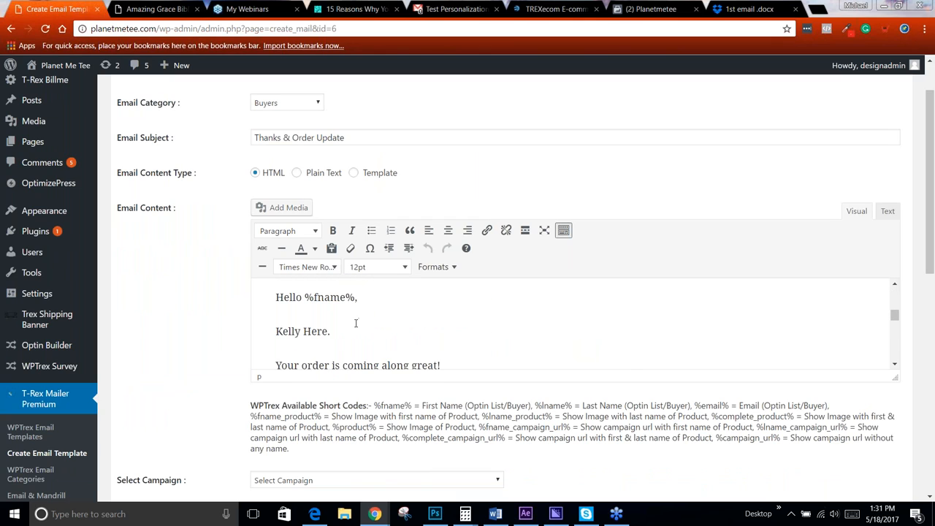
pyautogui.scroll(-2, 355, 323)
pyautogui.scroll(-2, 422, 319)
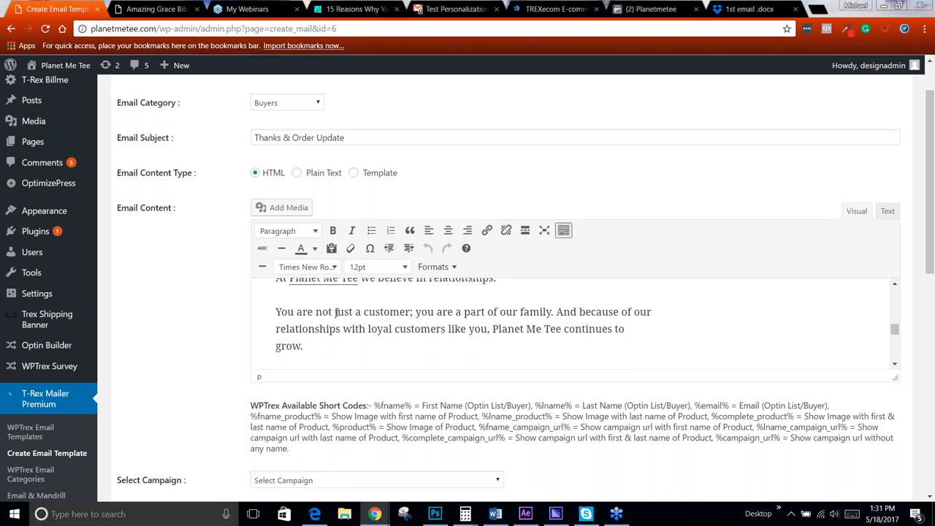
pyautogui.scroll(-2, 343, 319)
pyautogui.scroll(-1, 315, 319)
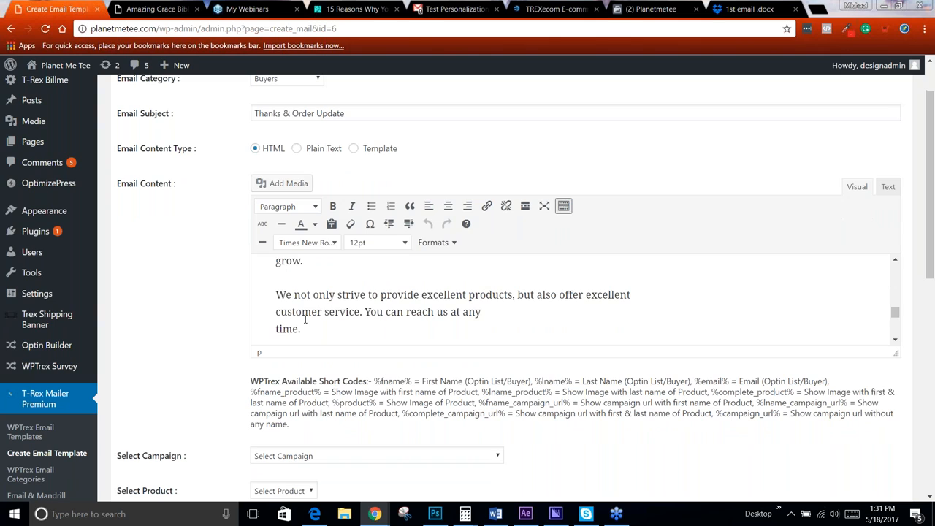
pyautogui.scroll(-1, 367, 304)
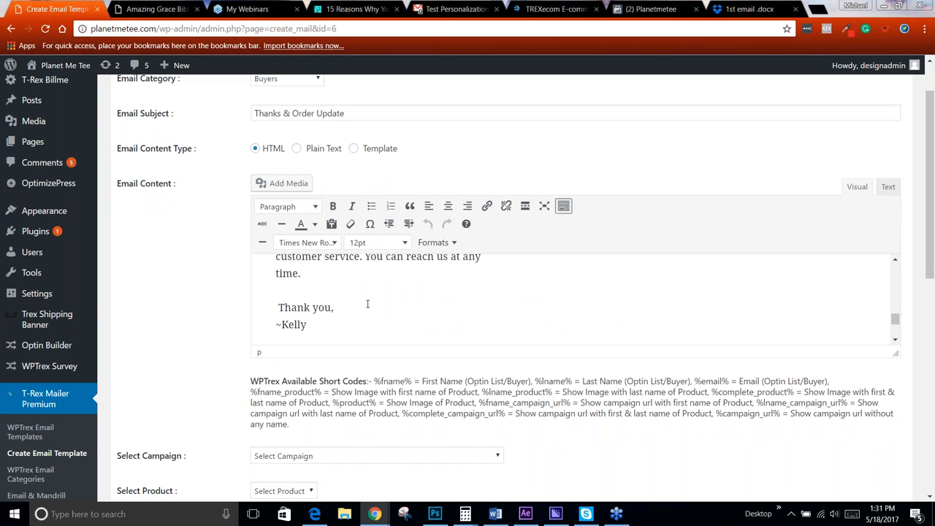
# - Look back over the email's customer-relationship paragraphs and return to the T-Rex mail templates list
pyautogui.scroll(2, 367, 304)
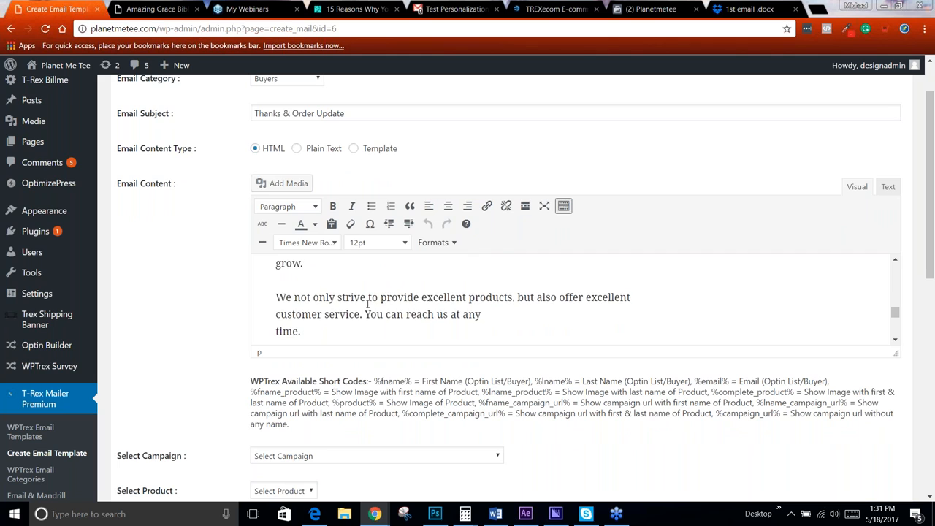
pyautogui.scroll(2, 355, 305)
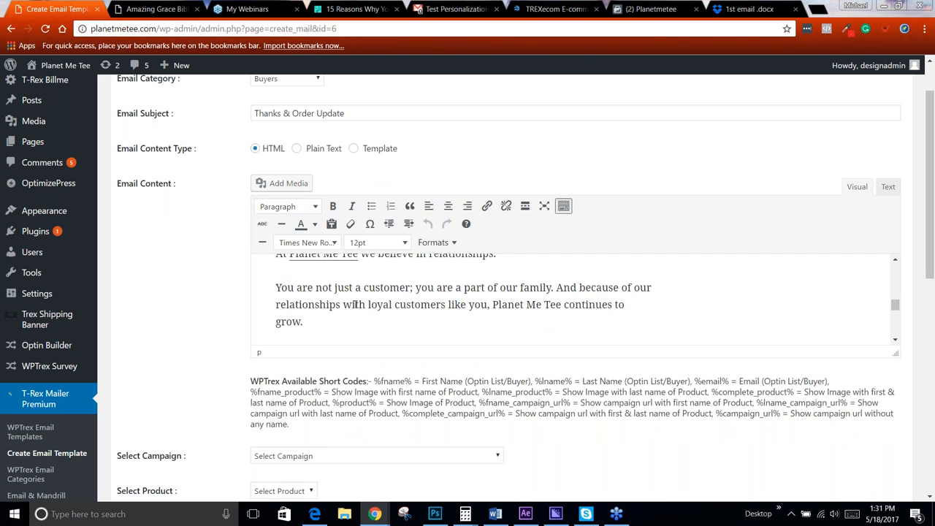
pyautogui.click(11, 28)
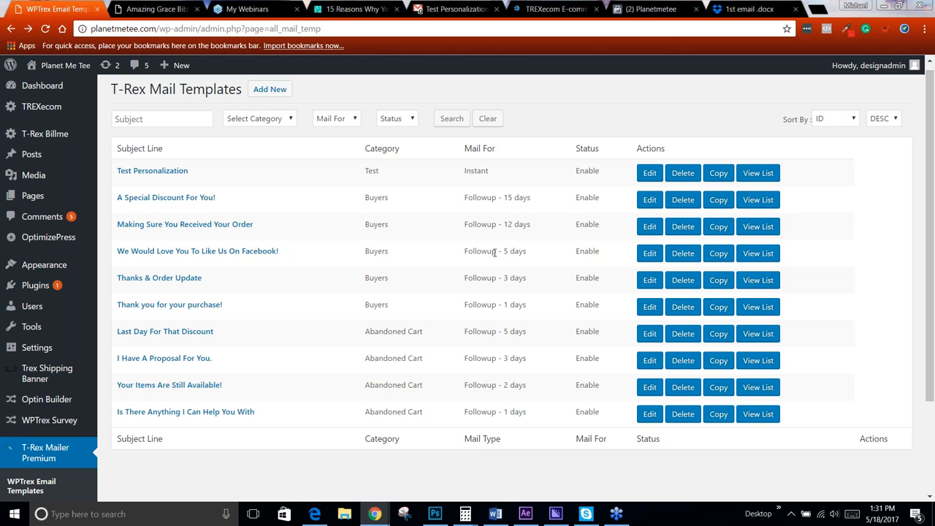
# - Open the "We Would Love You To Like Us On Facebook!" buyer template and read its content through to the Facebook link
pyautogui.click(226, 252)
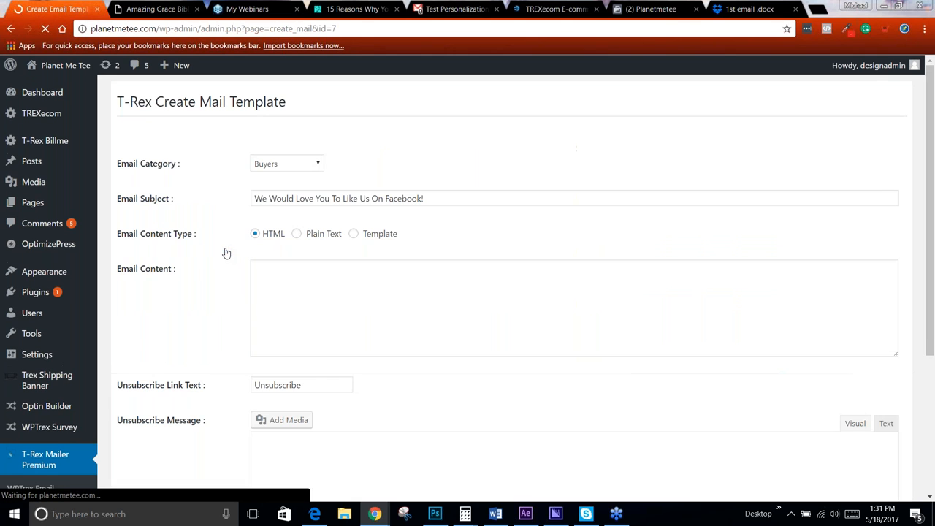
pyautogui.scroll(-1, 399, 307)
pyautogui.scroll(-1, 429, 265)
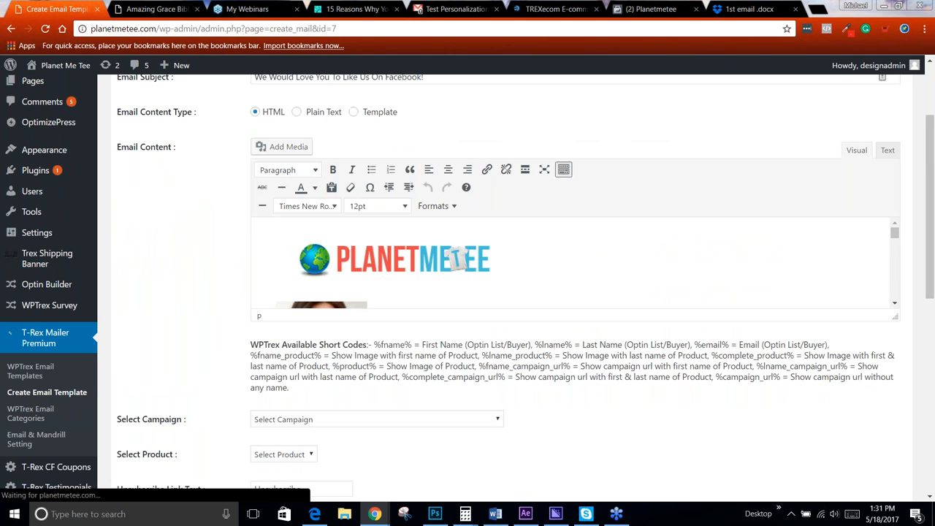
pyautogui.scroll(-5, 430, 265)
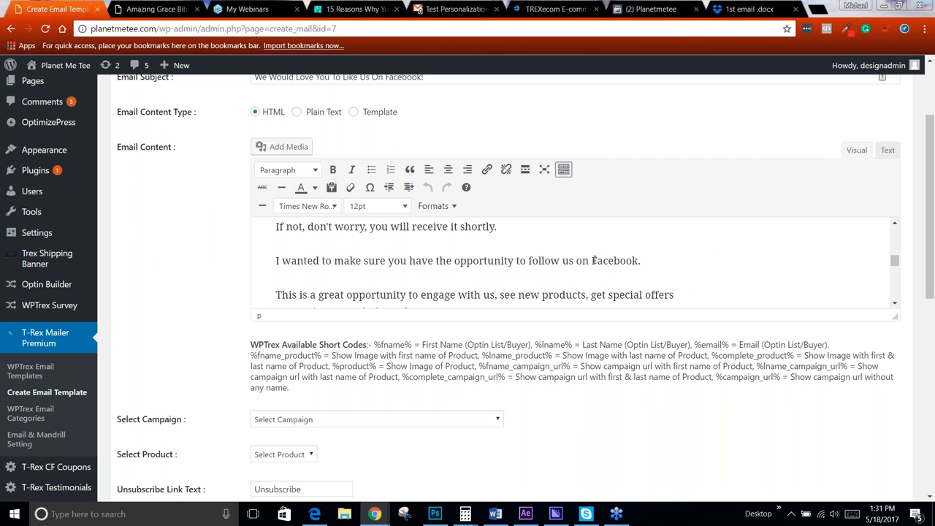
pyautogui.scroll(-1, 370, 283)
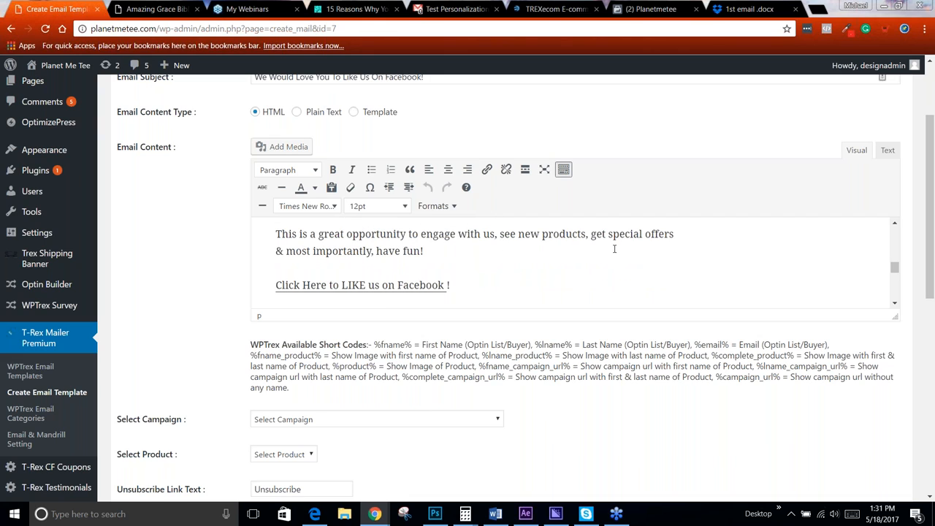
pyautogui.scroll(-1, 352, 239)
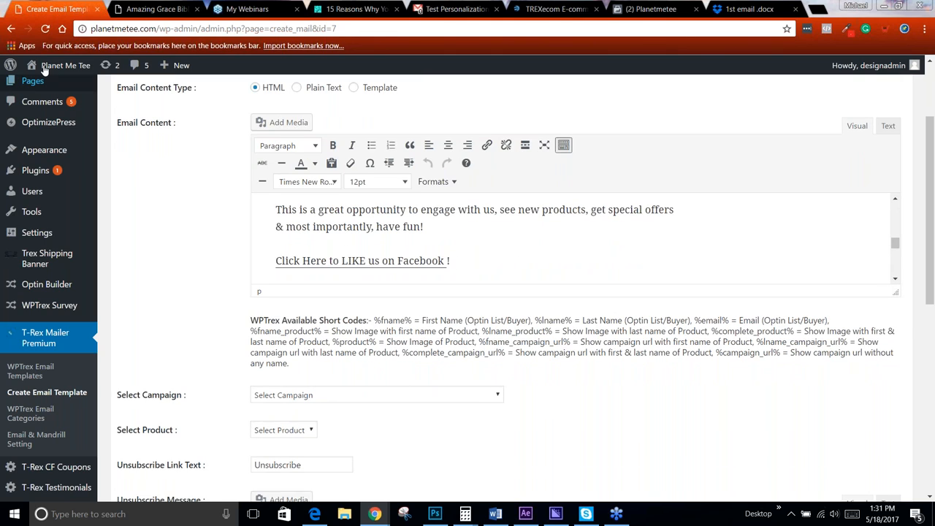
# - Go back to the templates list and open "Making Sure You Received Your Order", reading its email content through to the signature
pyautogui.click(11, 29)
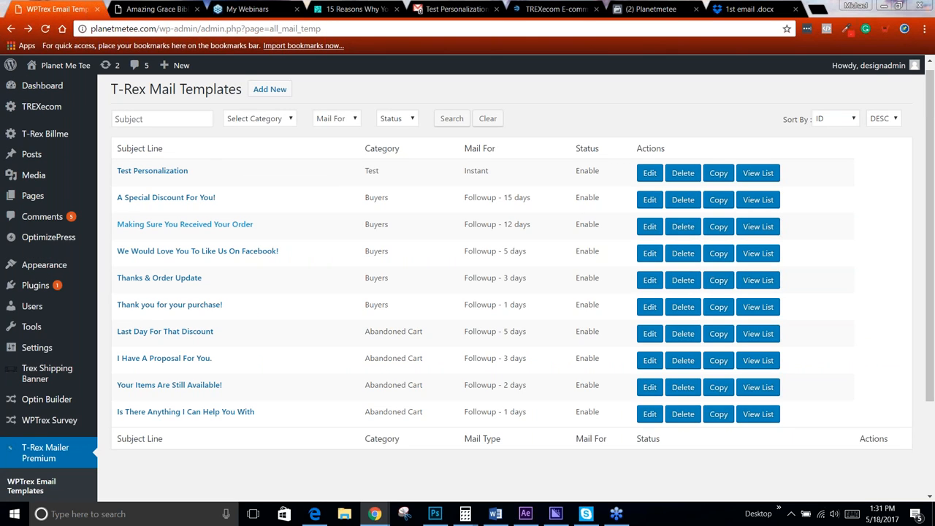
pyautogui.click(206, 227)
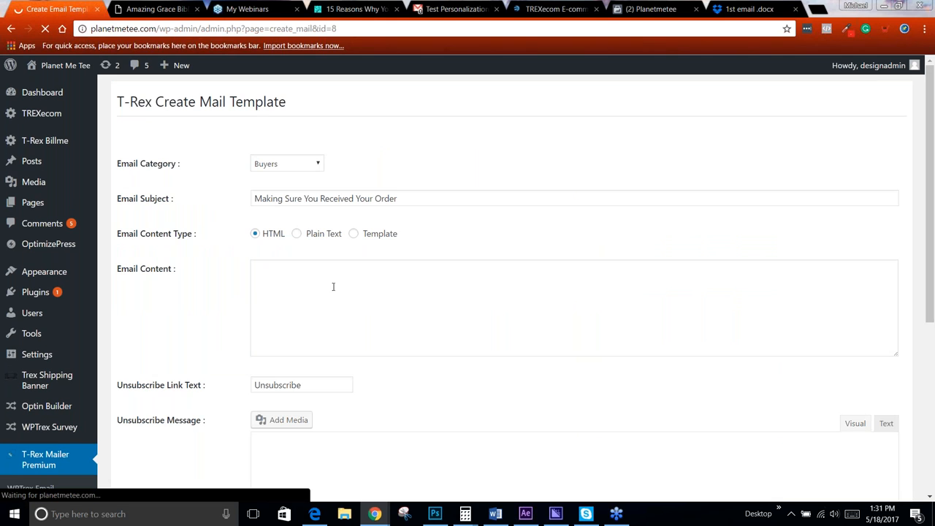
pyautogui.scroll(-3, 371, 365)
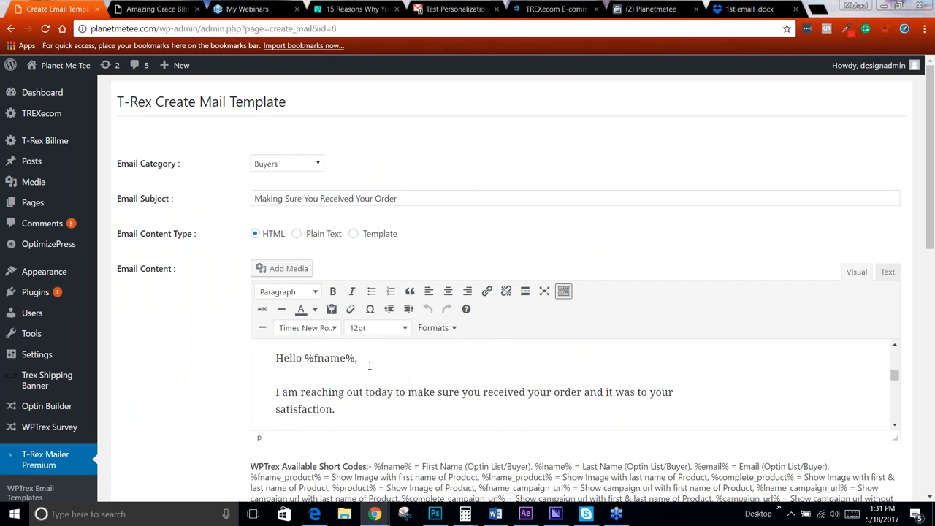
pyautogui.scroll(-3, 450, 374)
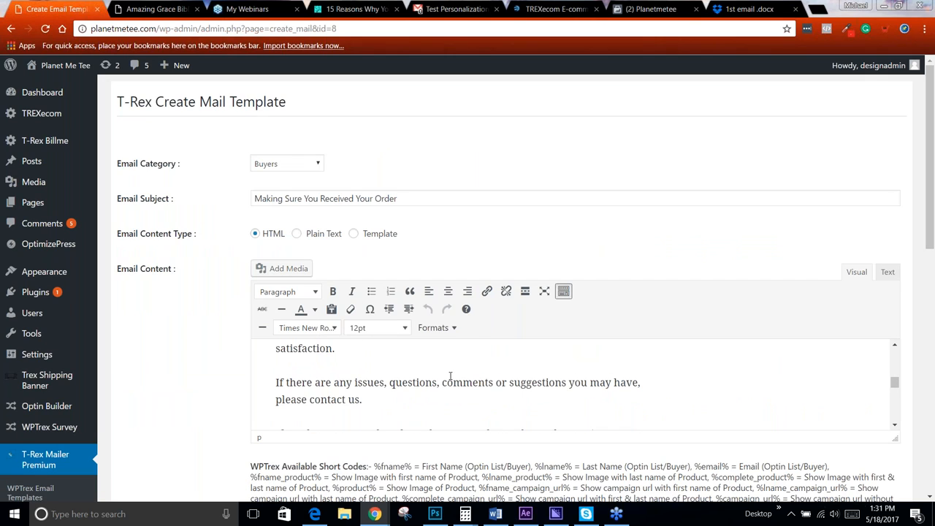
pyautogui.scroll(-2, 421, 382)
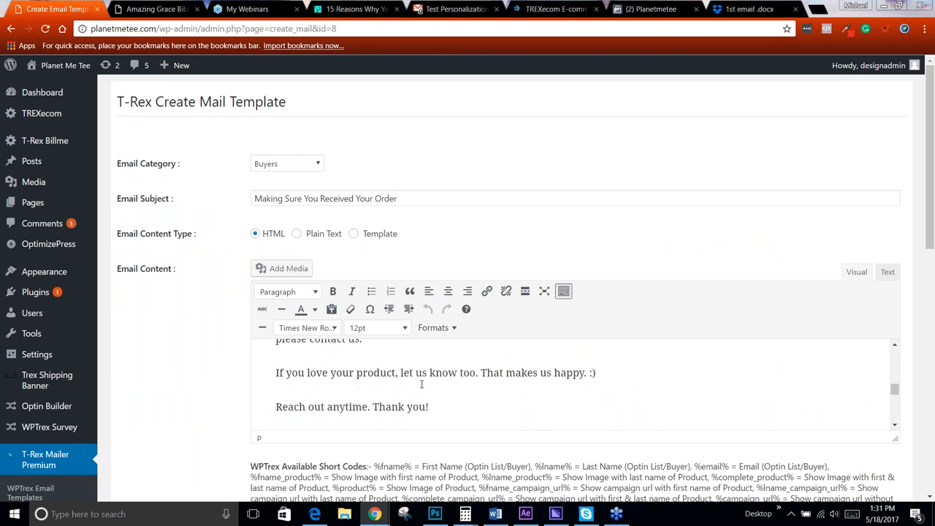
pyautogui.scroll(-1, 456, 386)
pyautogui.scroll(-2, 456, 385)
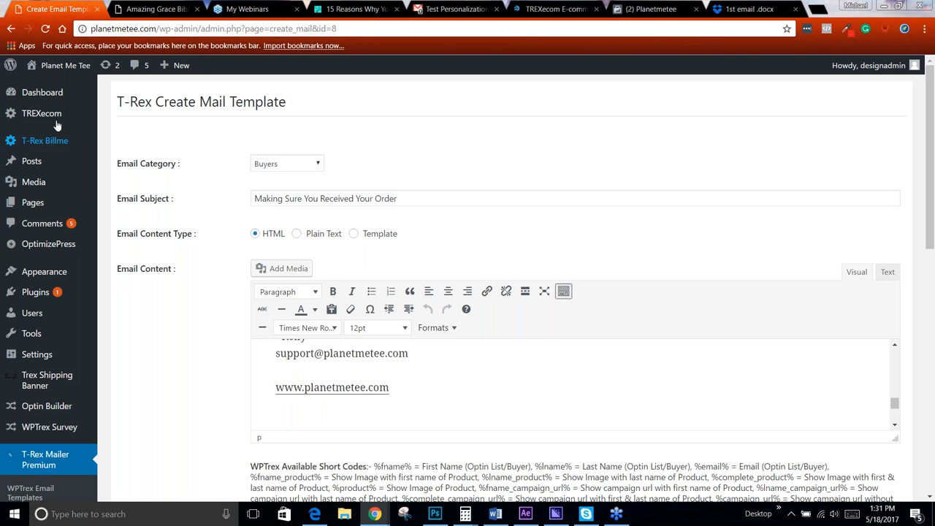
# - Return to the mail templates list, and go back to the Email Templates folder in Dropbox
pyautogui.click(10, 29)
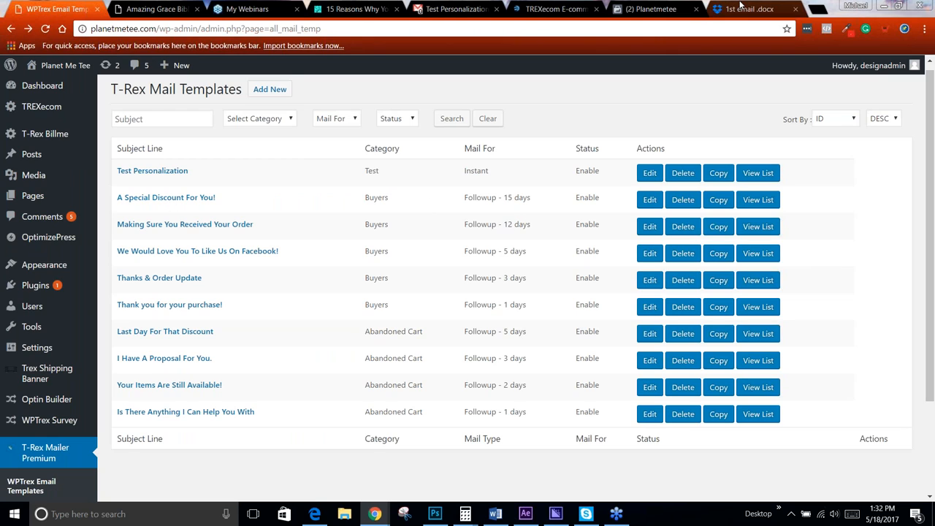
pyautogui.click(741, 8)
pyautogui.click(12, 74)
pyautogui.scroll(-1, 211, 292)
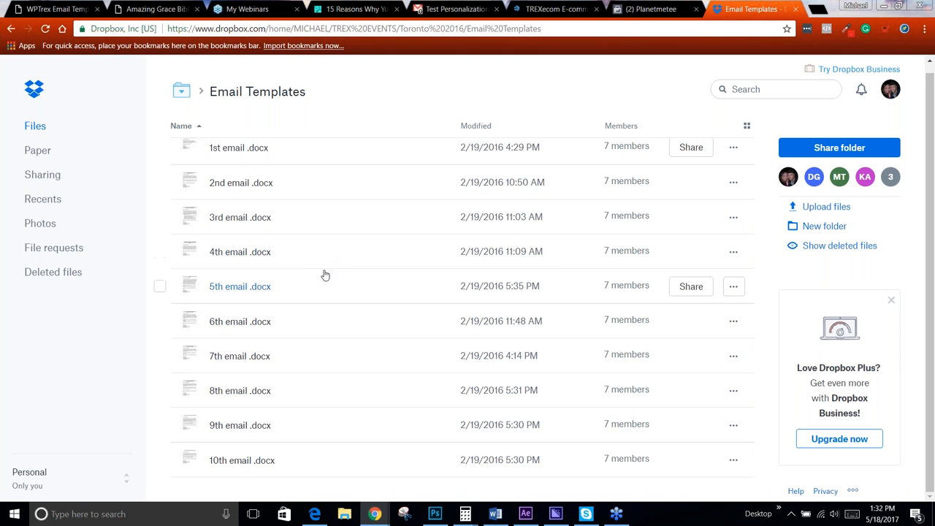
# - Open "10th email .docx" and read through its featured products message for 30 days after purchase
pyautogui.click(251, 466)
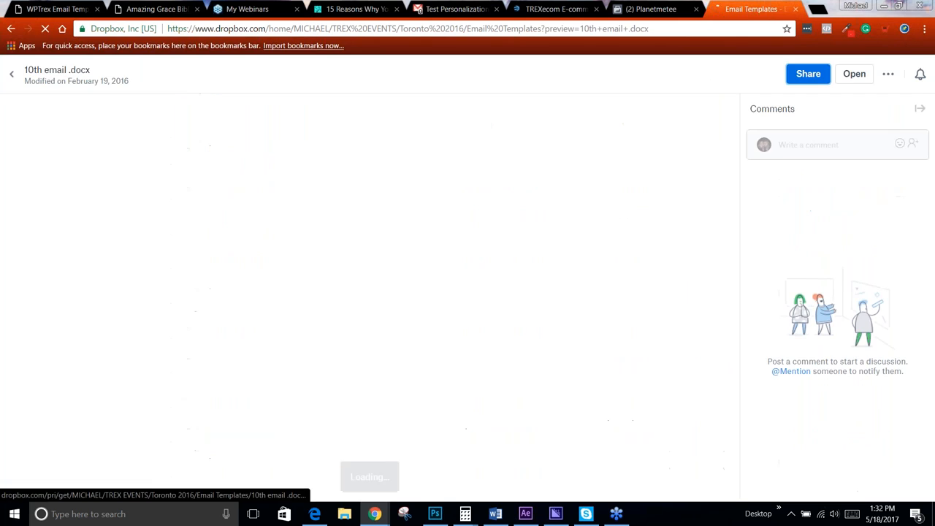
pyautogui.scroll(-2, 295, 299)
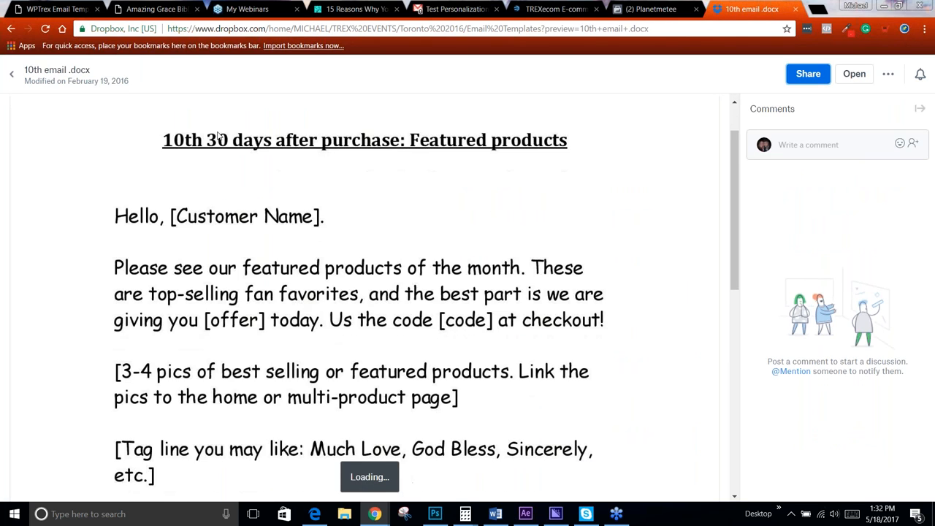
pyautogui.scroll(-5, 346, 212)
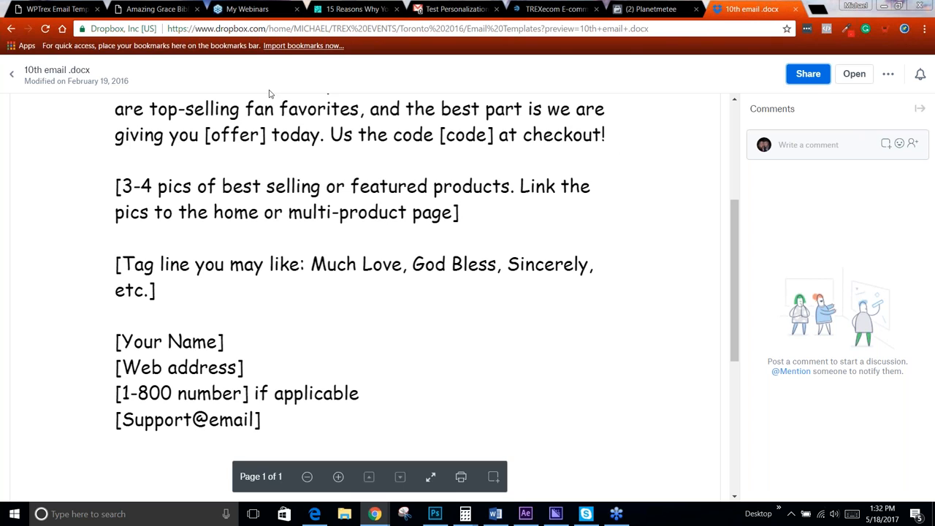
# - Reopen "1st email .docx" from the Dropbox folder, and switch back to the T-Rex mail templates list
pyautogui.click(10, 28)
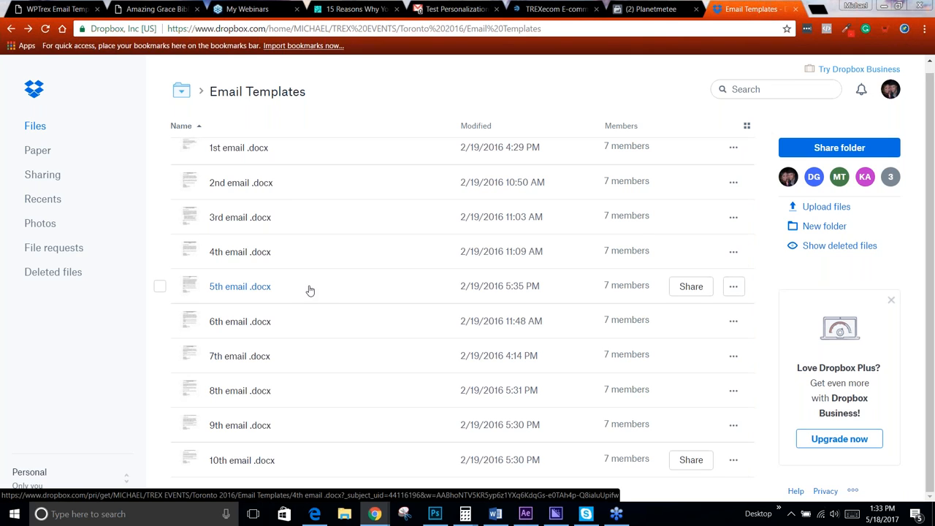
pyautogui.click(292, 147)
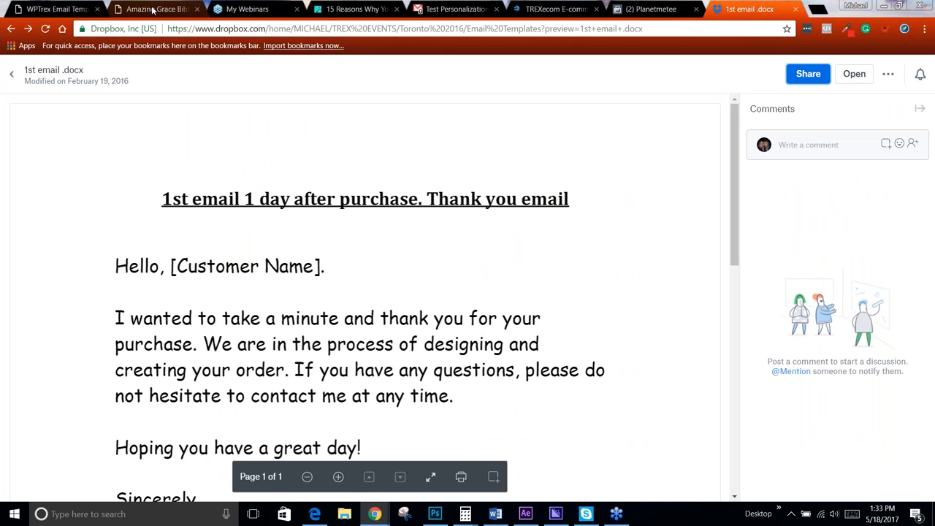
pyautogui.click(147, 9)
pyautogui.click(59, 9)
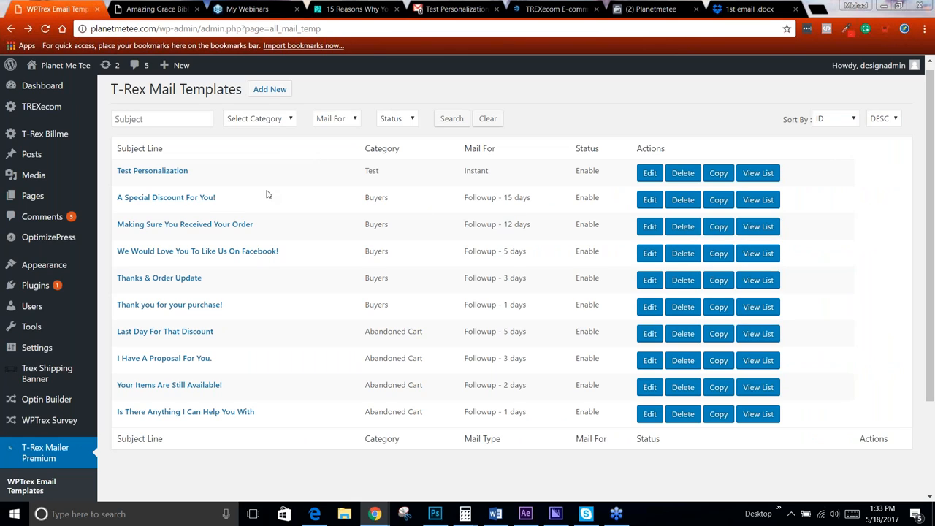
pyautogui.click(861, 475)
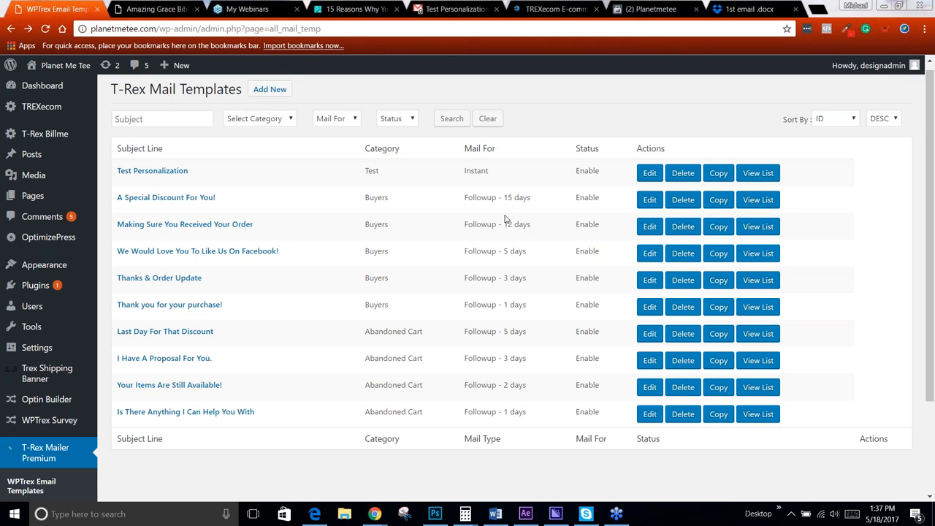
# - Open the abandoned cart template "Is There Anything I Can Help You With" and look over its content, campaign, product and unsubscribe settings
pyautogui.click(152, 412)
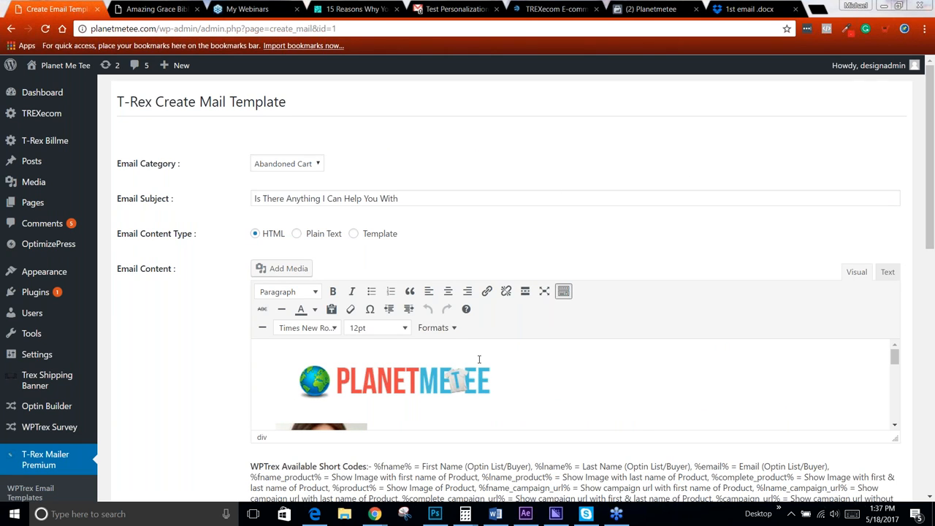
pyautogui.scroll(-5, 460, 372)
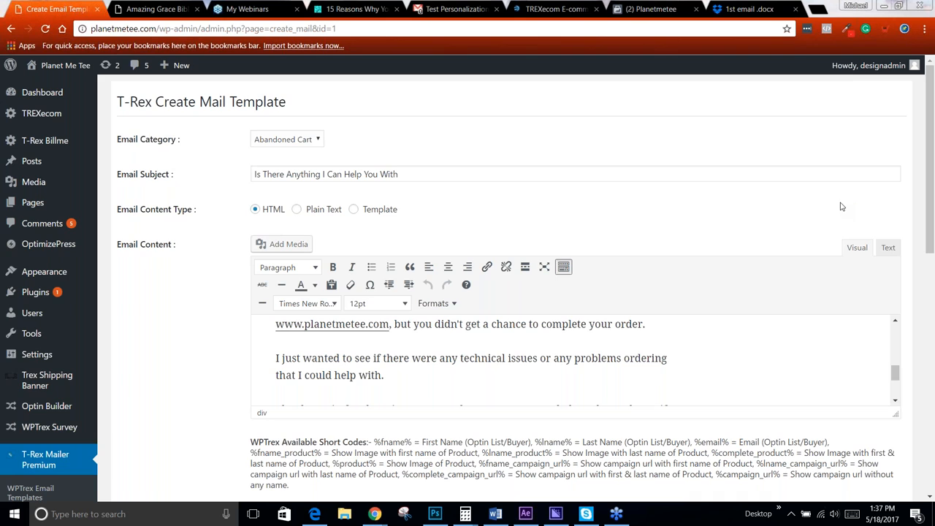
pyautogui.scroll(-3, 685, 220)
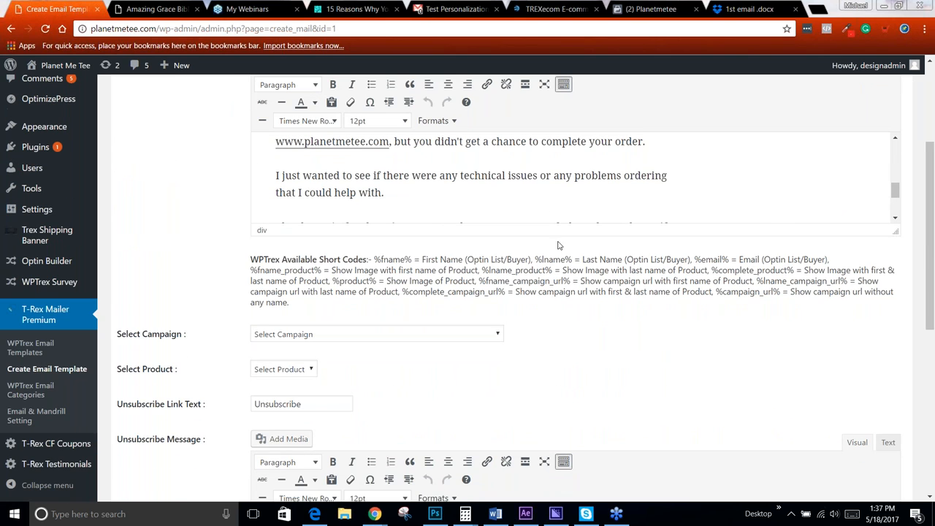
pyautogui.scroll(-1, 561, 250)
pyautogui.scroll(-4, 561, 250)
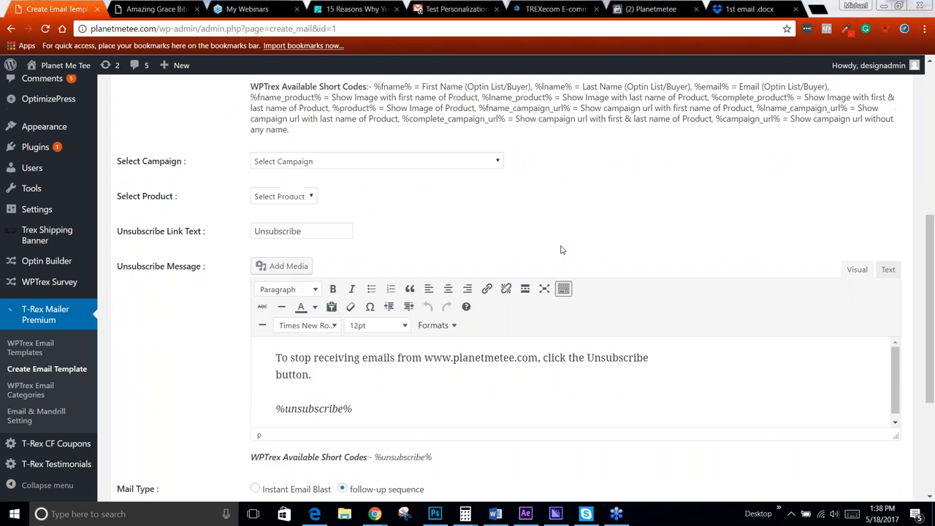
# - Change the abandoned cart template's mail type to Instant Email Blast
pyautogui.scroll(5, 561, 250)
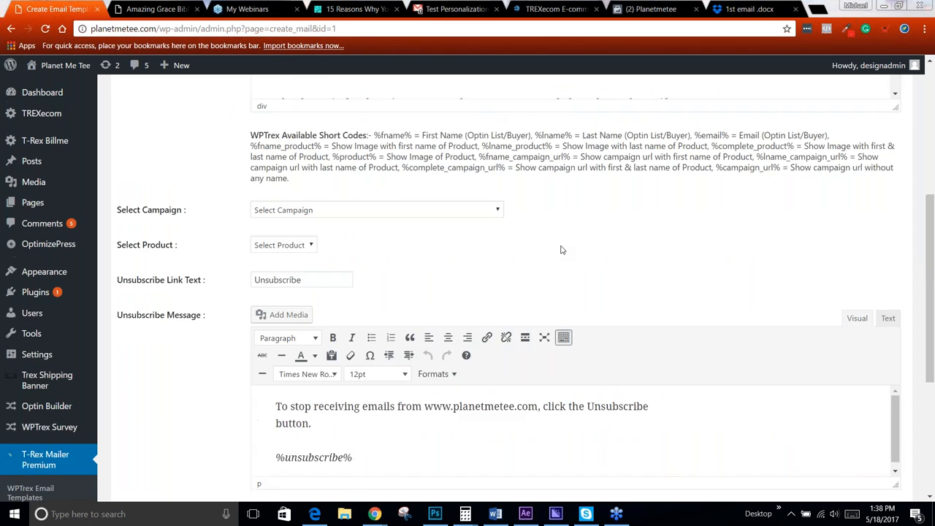
pyautogui.scroll(-3, 561, 249)
pyautogui.scroll(-1, 561, 250)
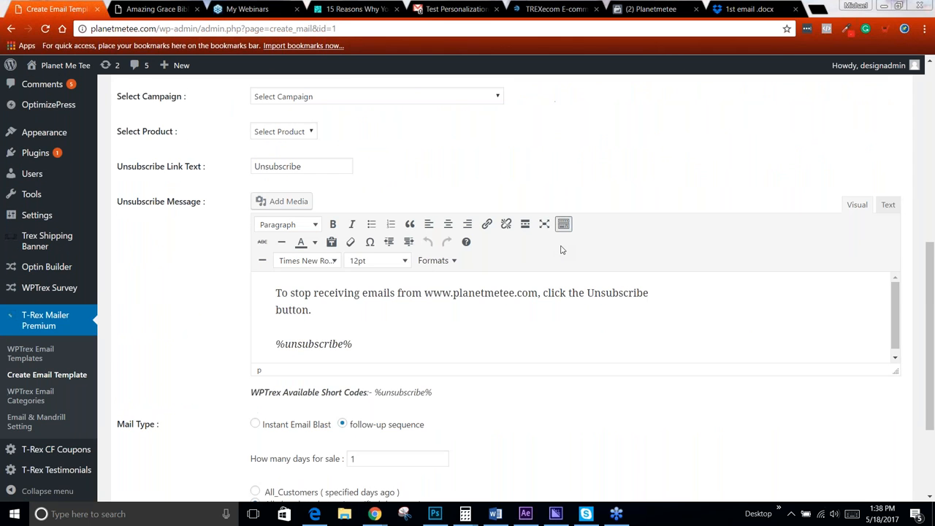
pyautogui.scroll(2, 561, 250)
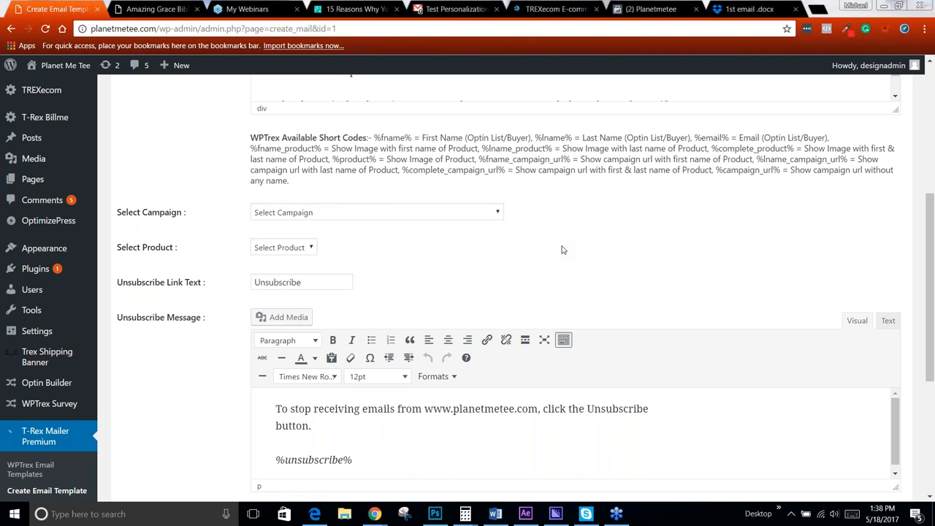
pyautogui.scroll(-4, 566, 252)
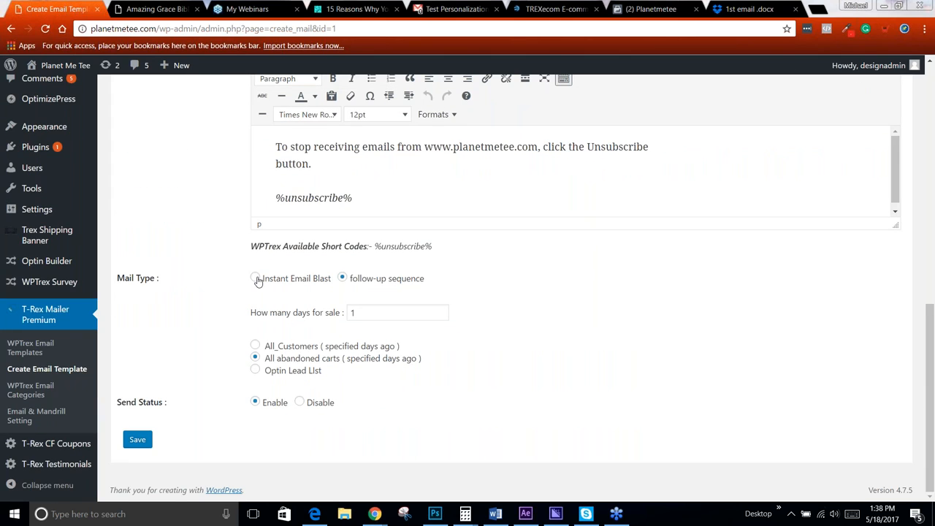
pyautogui.click(256, 279)
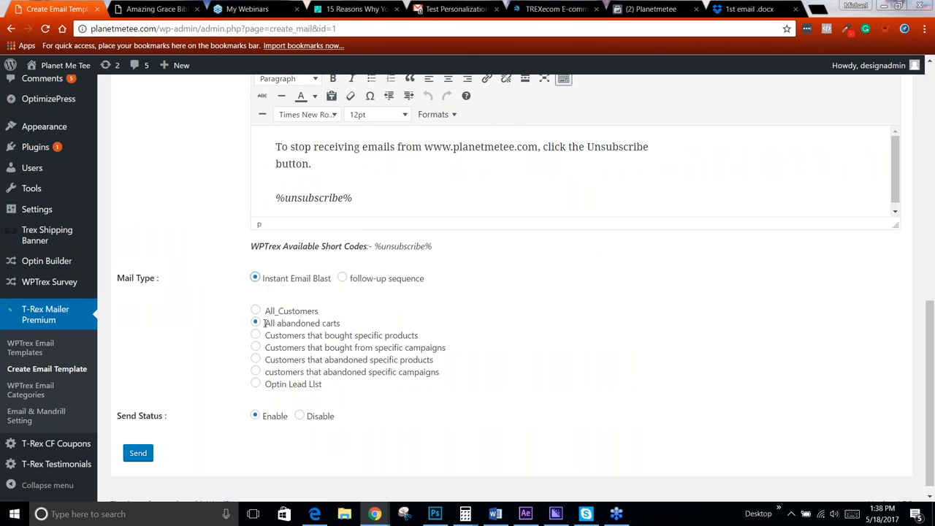
# - Try the recipient option for customers that bought specific products, check its product selector, and return to all abandoned carts
pyautogui.click(255, 334)
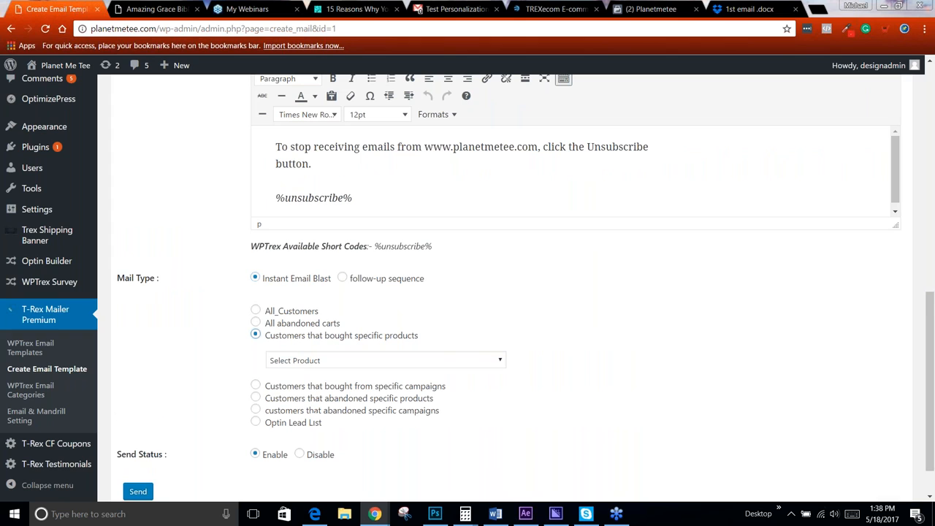
pyautogui.click(308, 361)
pyautogui.click(443, 358)
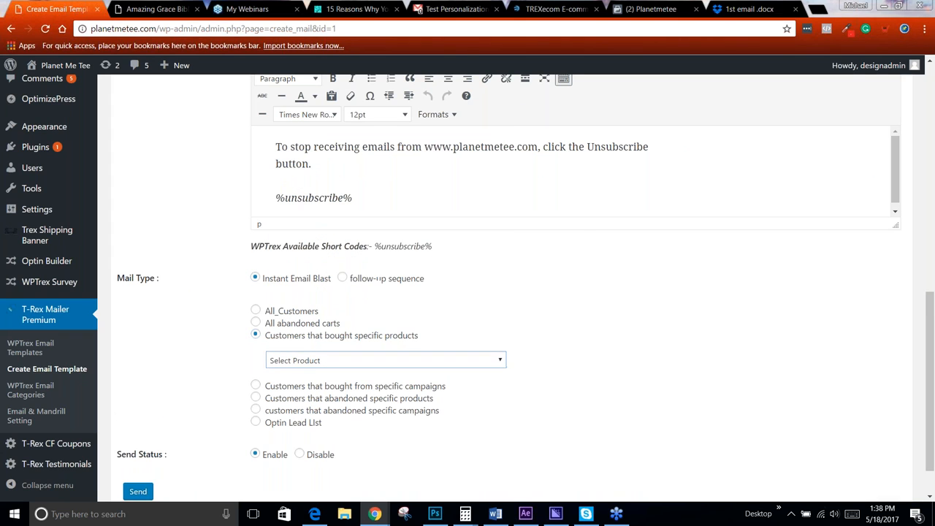
pyautogui.click(256, 324)
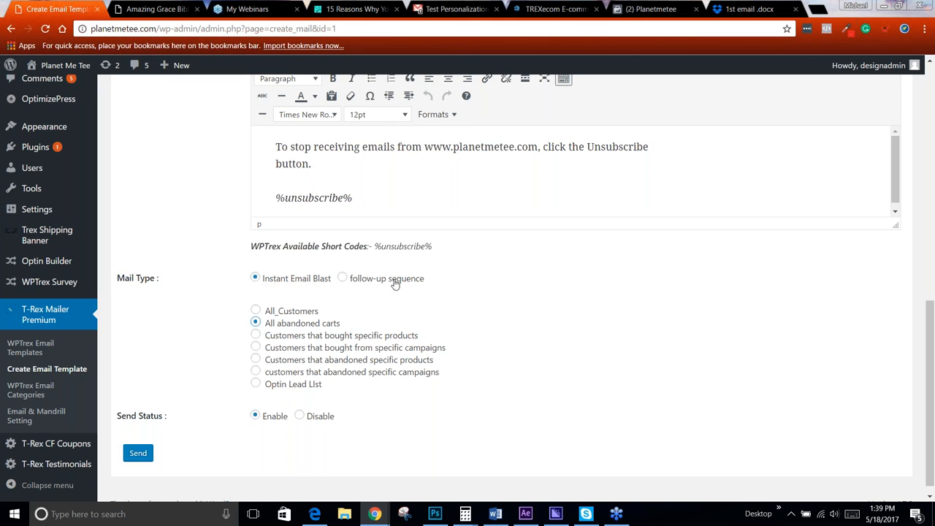
# - Examine the recipient options for customers that bought specific products or abandoned specific products or campaigns, including the campaign choices
pyautogui.click(255, 334)
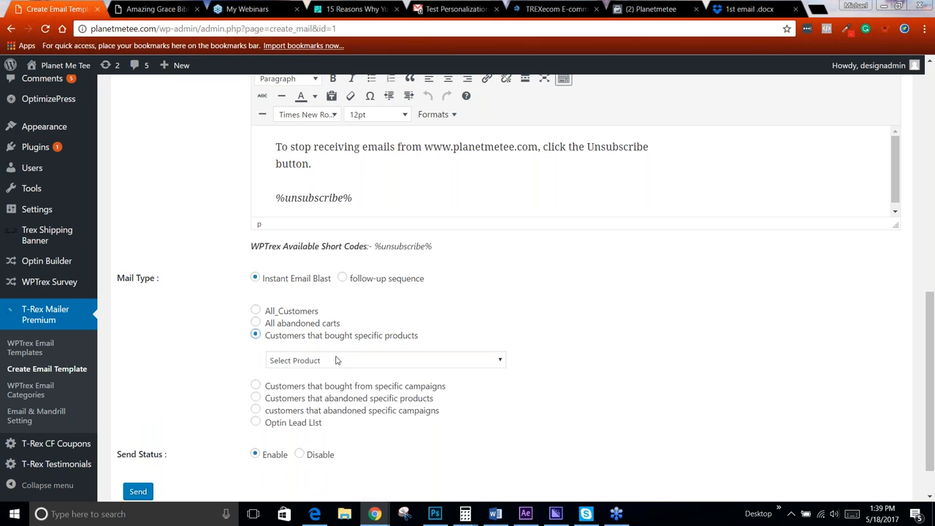
pyautogui.click(254, 398)
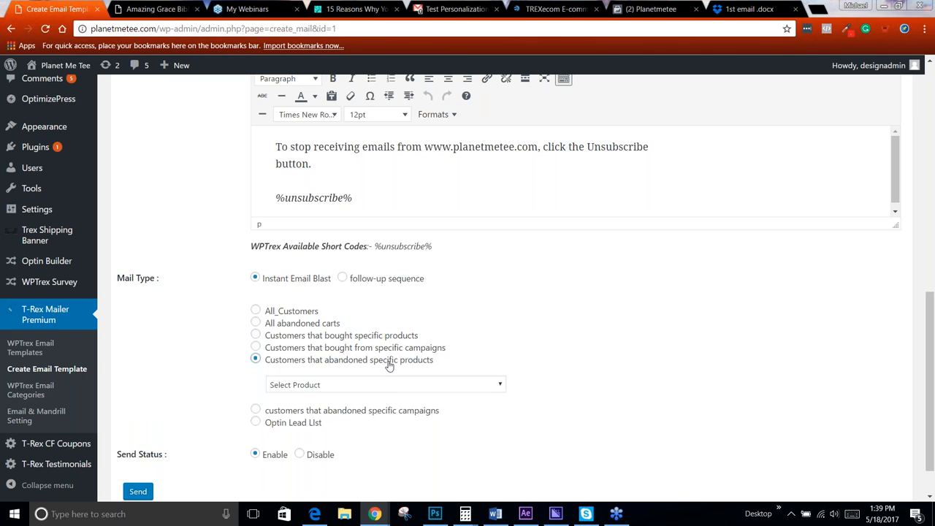
pyautogui.click(256, 410)
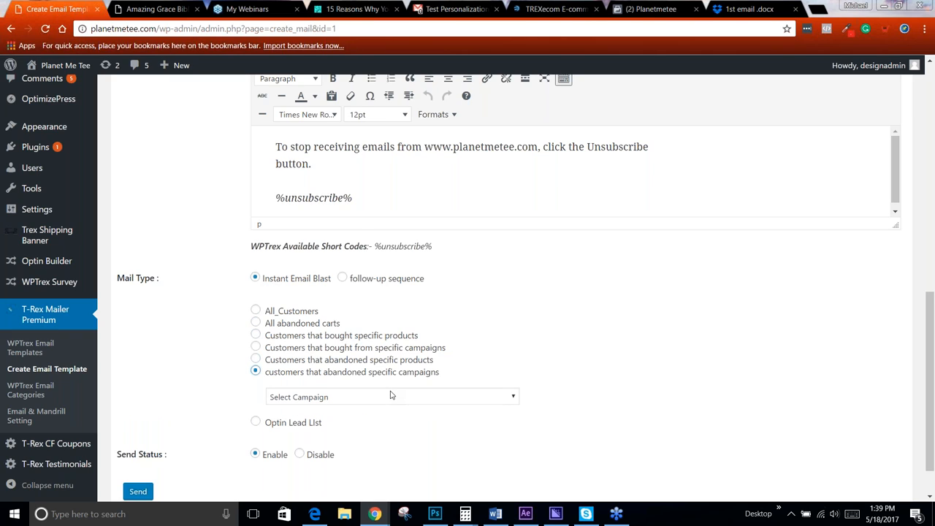
pyautogui.click(390, 395)
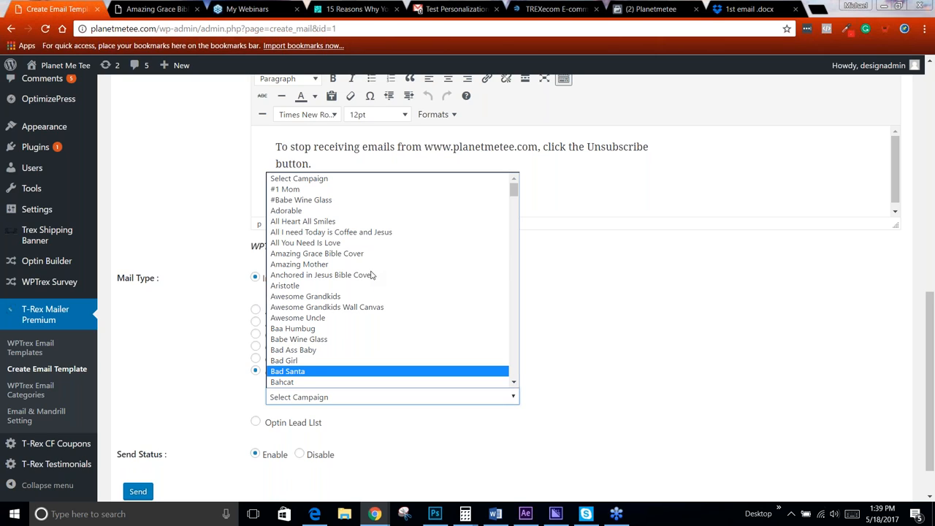
pyautogui.click(631, 260)
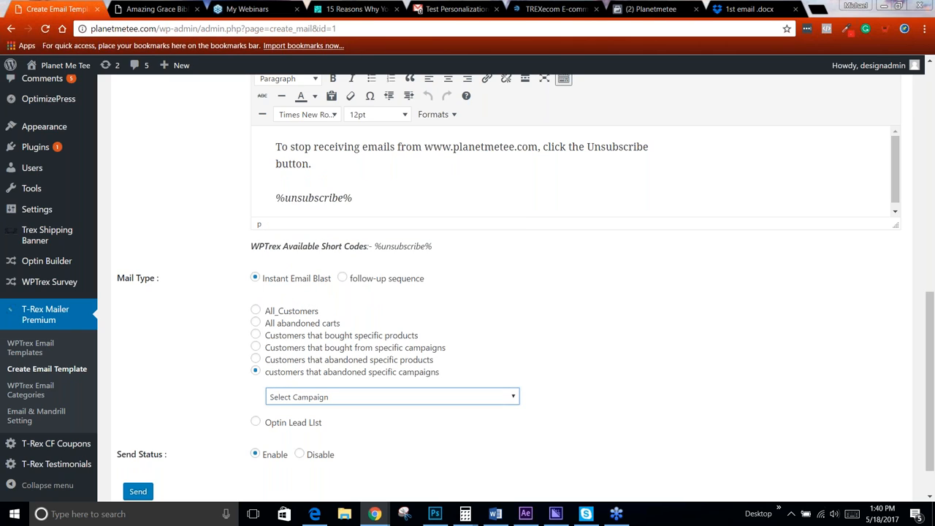
pyautogui.click(632, 260)
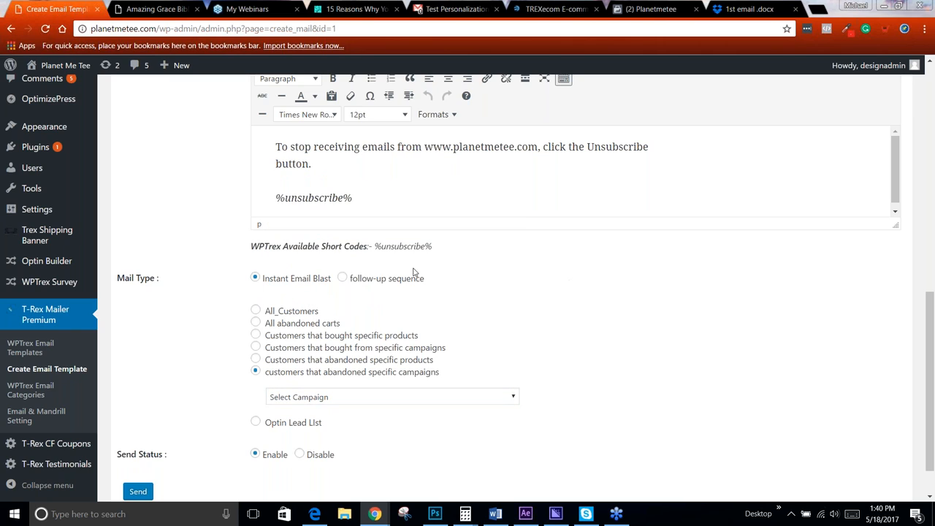
# - Compare the follow-up sequence recipients with the instant email blast options for abandoned specific products and abandoned specific campaigns
pyautogui.click(343, 279)
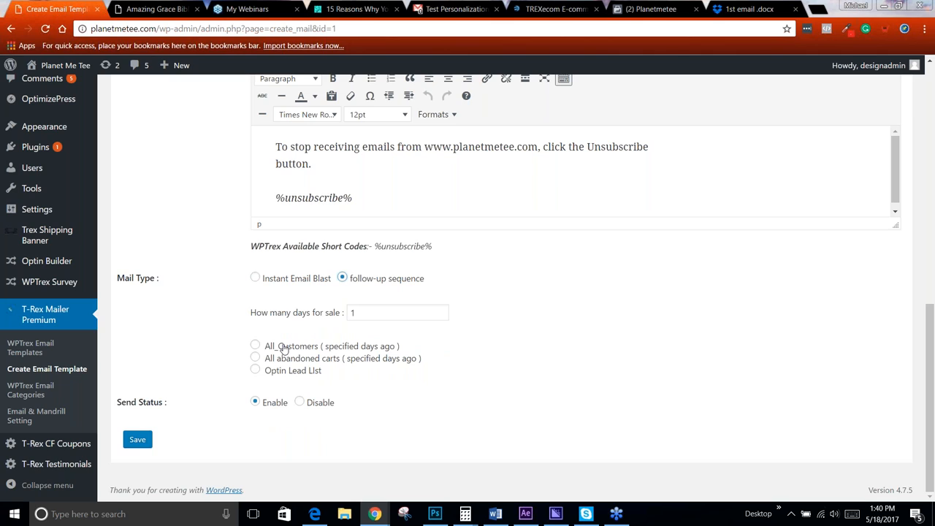
pyautogui.click(255, 278)
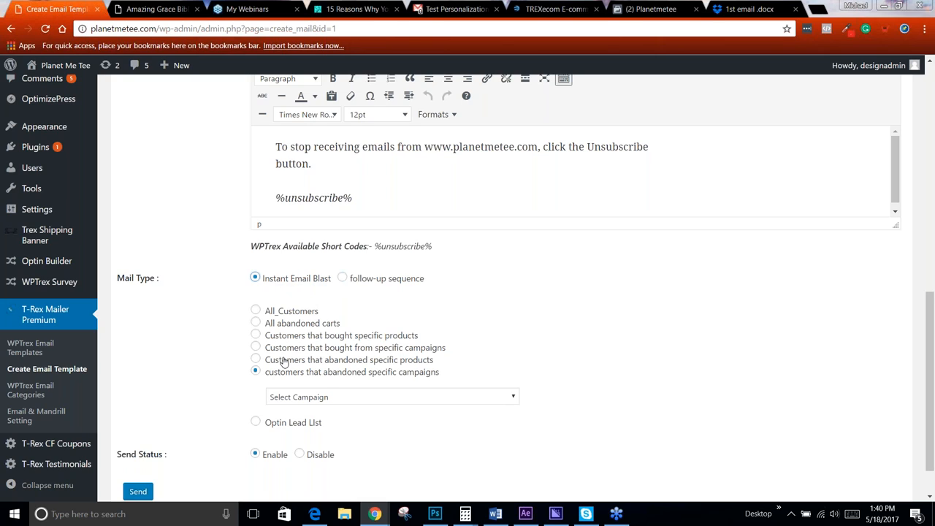
pyautogui.click(255, 360)
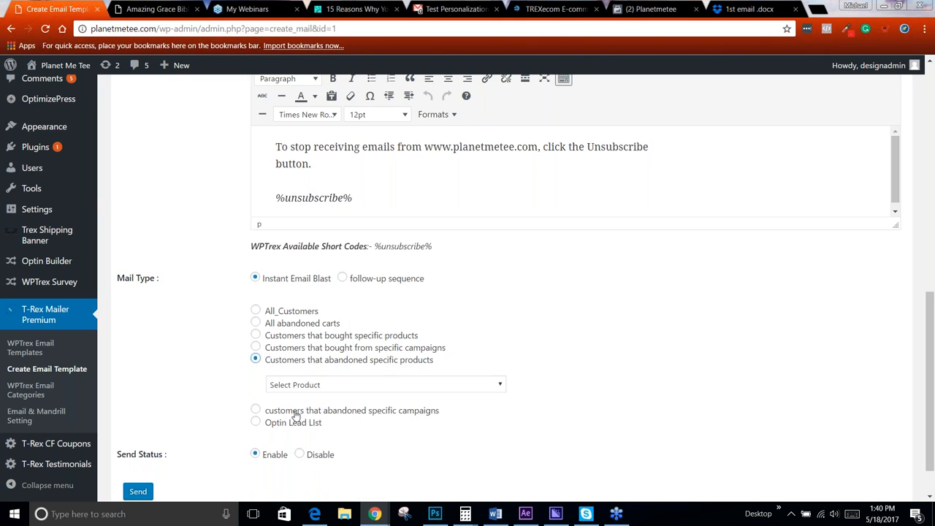
pyautogui.click(255, 410)
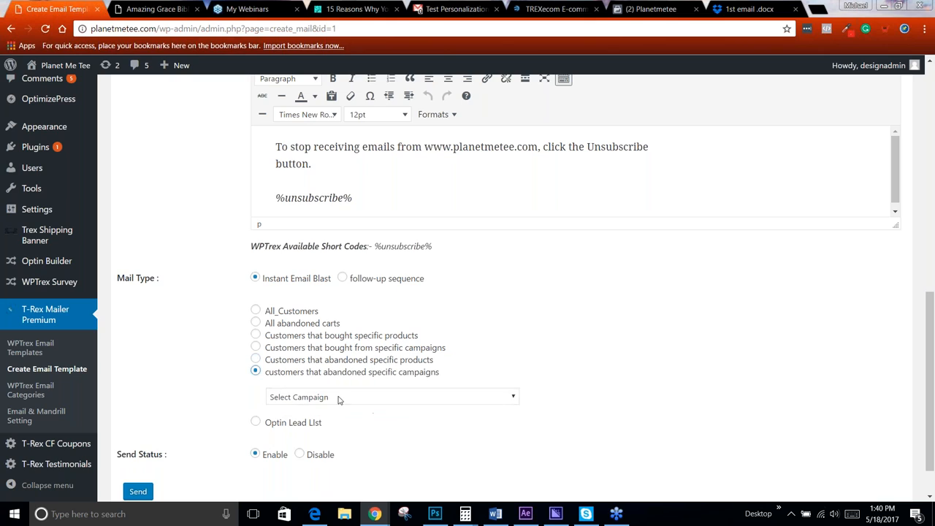
# - Choose the Optin Lead List as the instant blast's recipients and examine the lists it offers
pyautogui.click(256, 421)
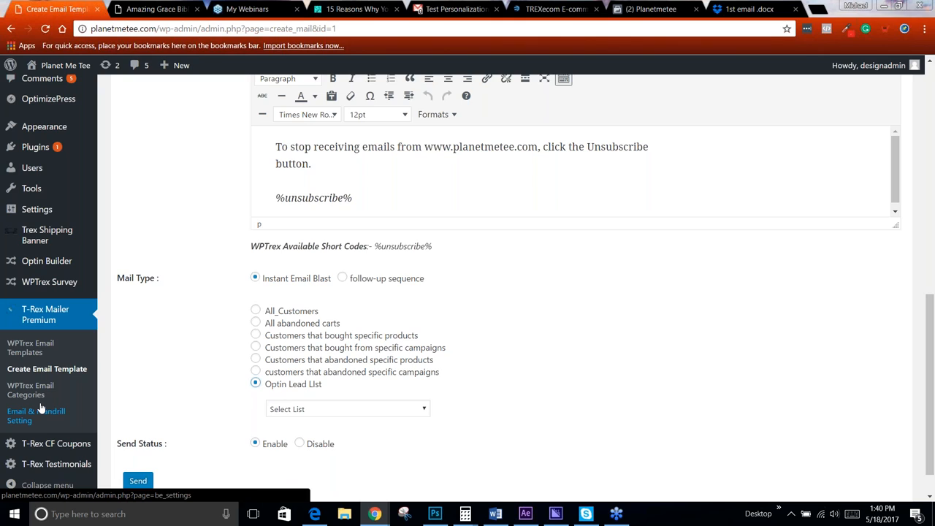
pyautogui.click(301, 411)
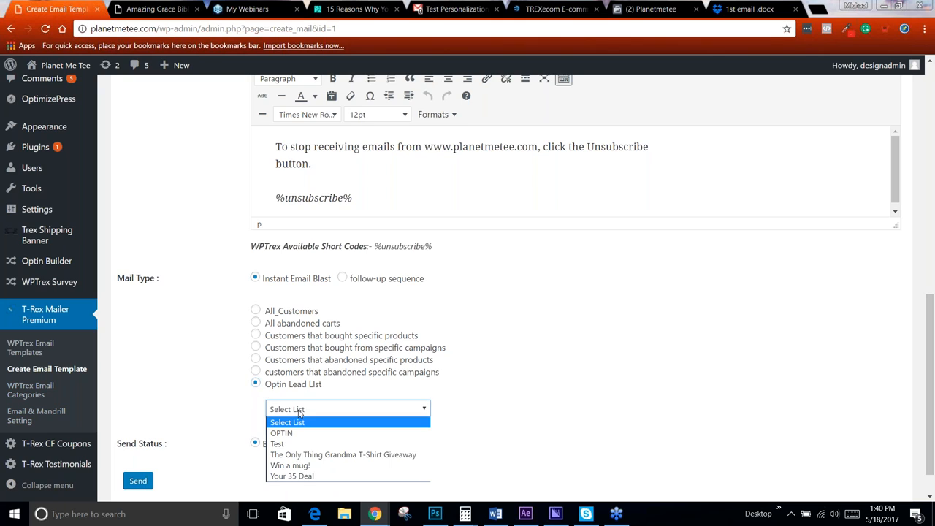
pyautogui.click(517, 376)
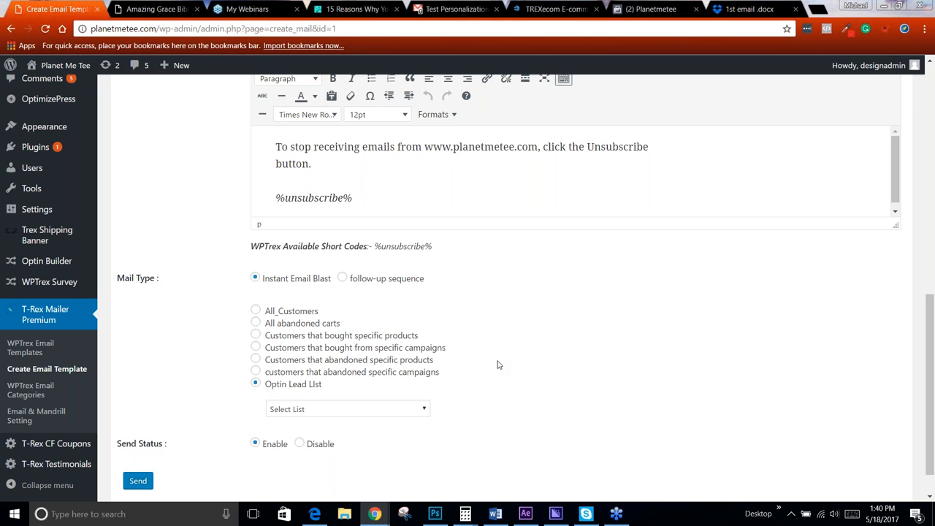
pyautogui.click(316, 410)
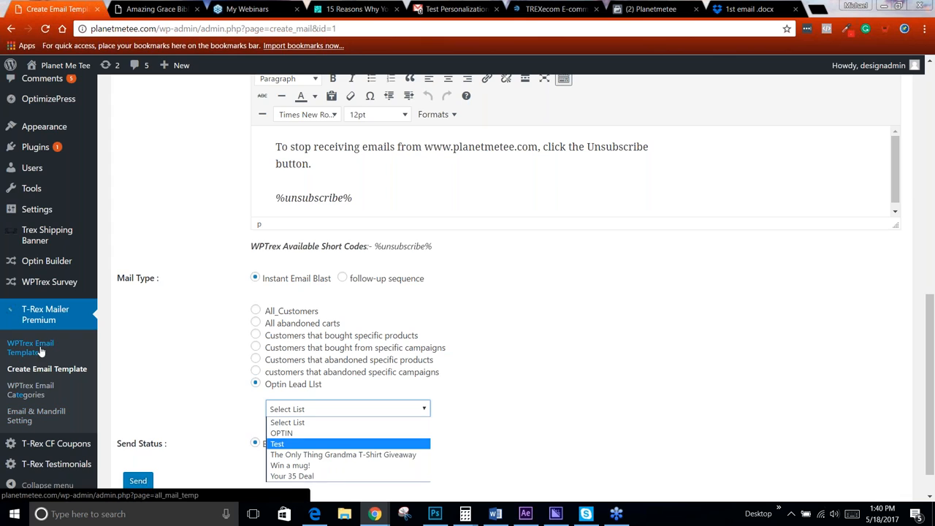
pyautogui.scroll(-2, 44, 409)
# - Open the Test page from the Optin Builder's optin pages for editing and look over its settings
pyautogui.moveTo(42, 268)
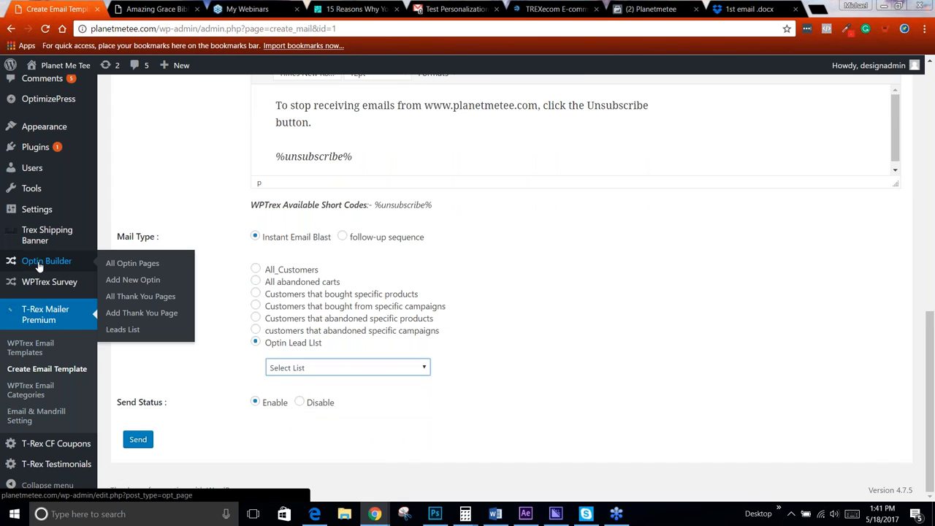
pyautogui.click(130, 265)
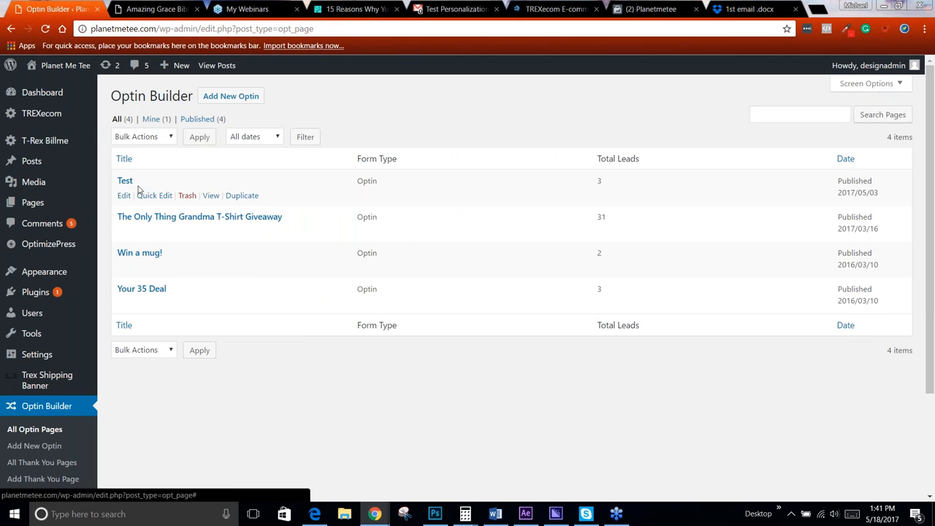
pyautogui.click(124, 197)
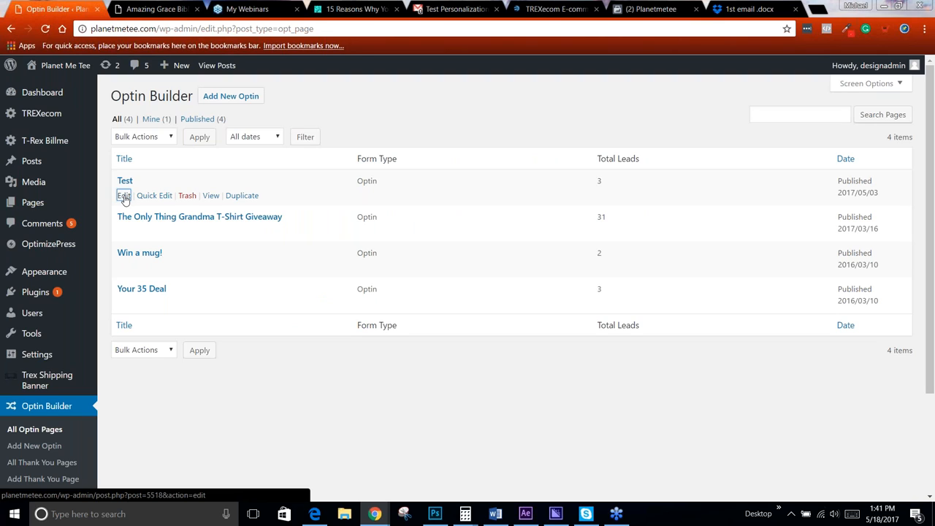
pyautogui.click(124, 197)
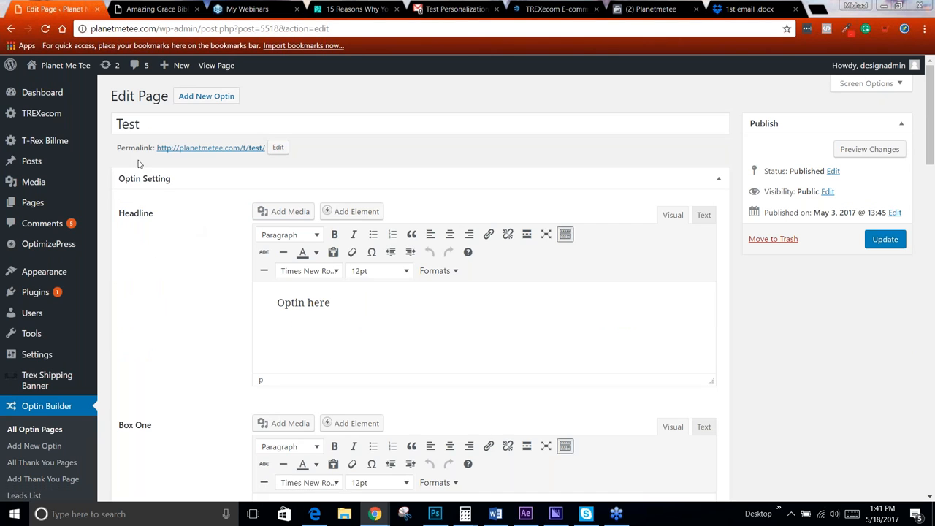
pyautogui.scroll(-1, 146, 285)
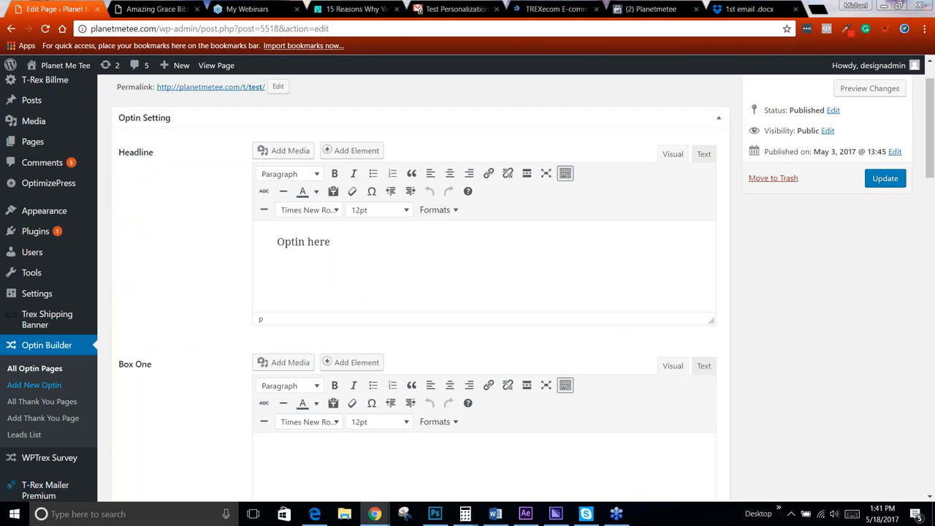
# - Go back to all optin pages, view the published Test page, and return to the optin page overview
pyautogui.click(48, 373)
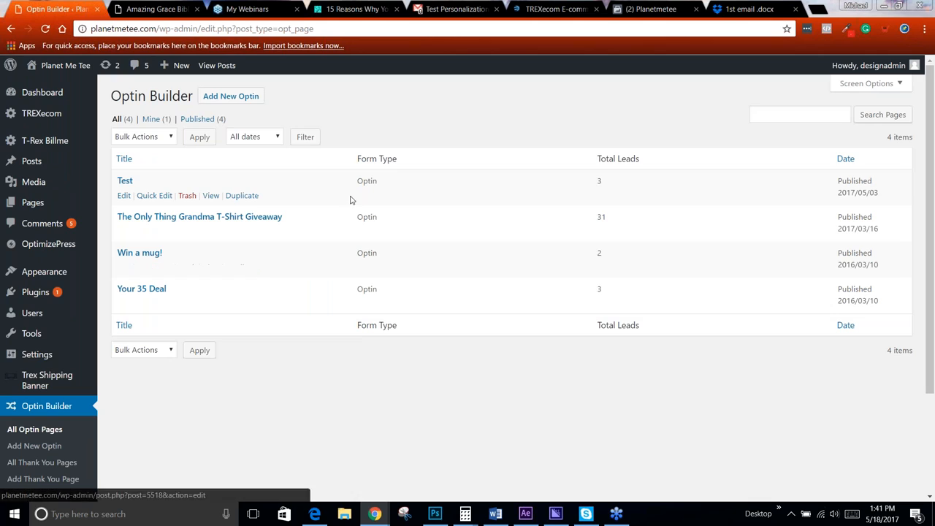
pyautogui.click(210, 195)
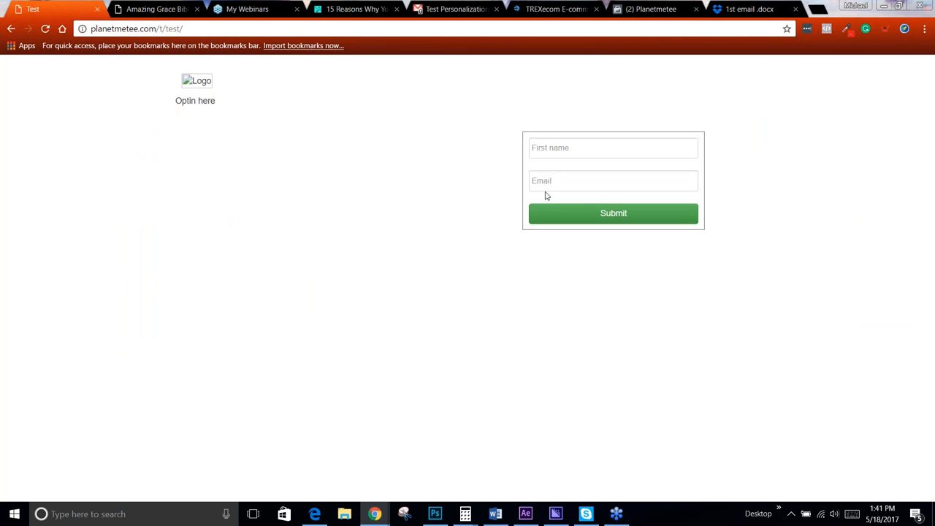
pyautogui.click(11, 27)
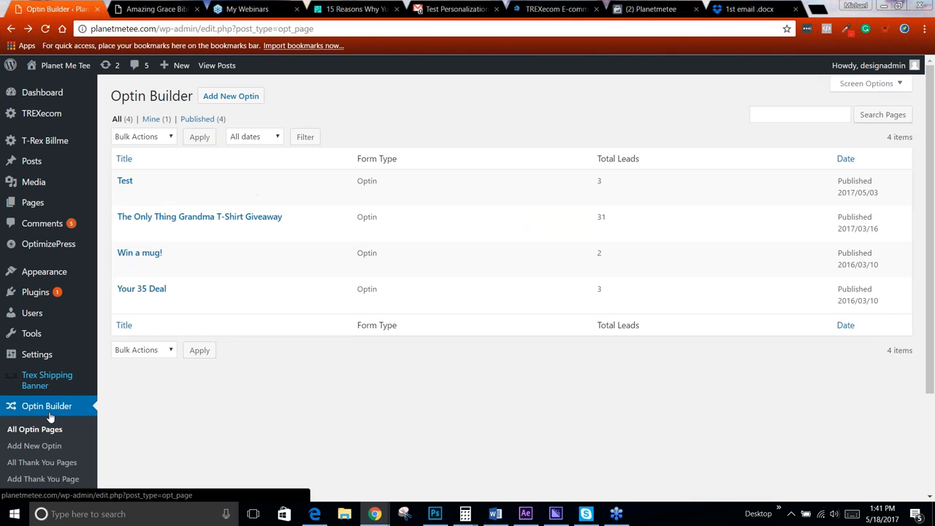
# - Open the Test Personalization email template for editing from the T-Rex Mailer Premium templates
pyautogui.scroll(-2, 57, 435)
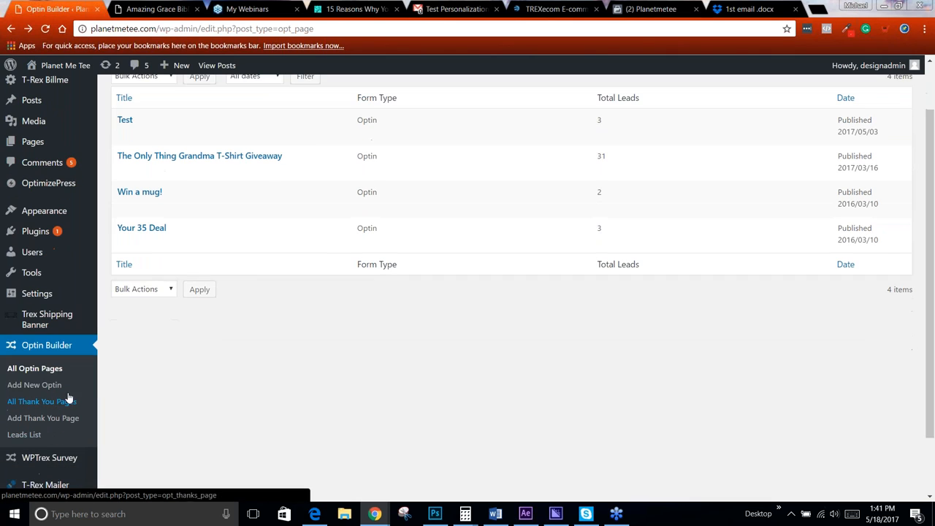
pyautogui.scroll(-2, 46, 402)
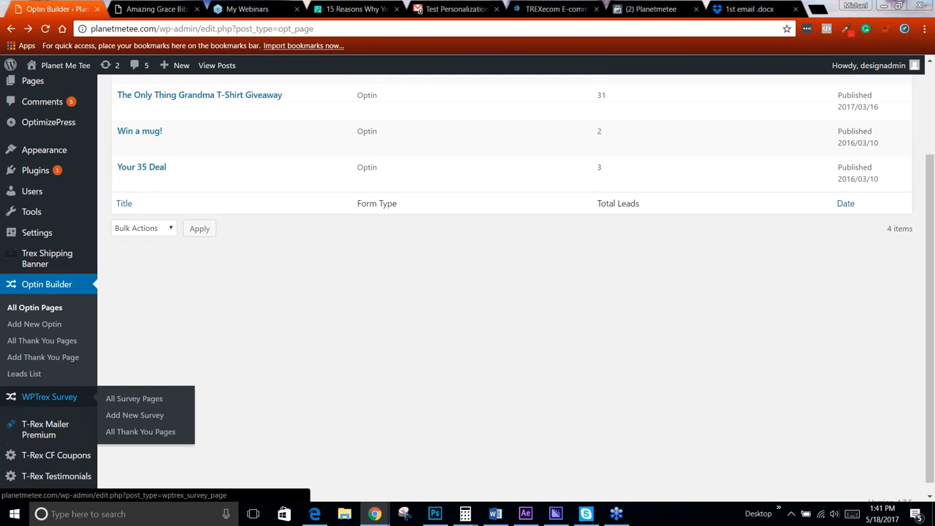
pyautogui.click(126, 396)
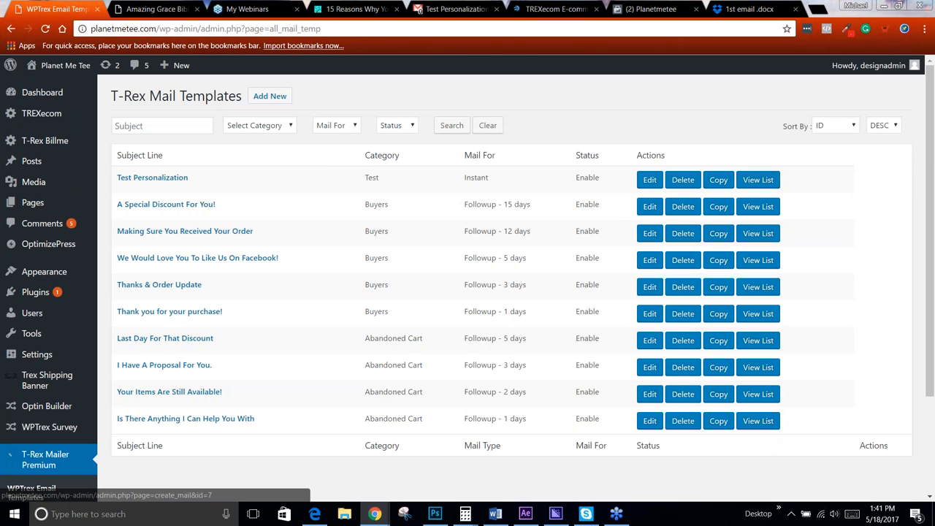
pyautogui.click(649, 180)
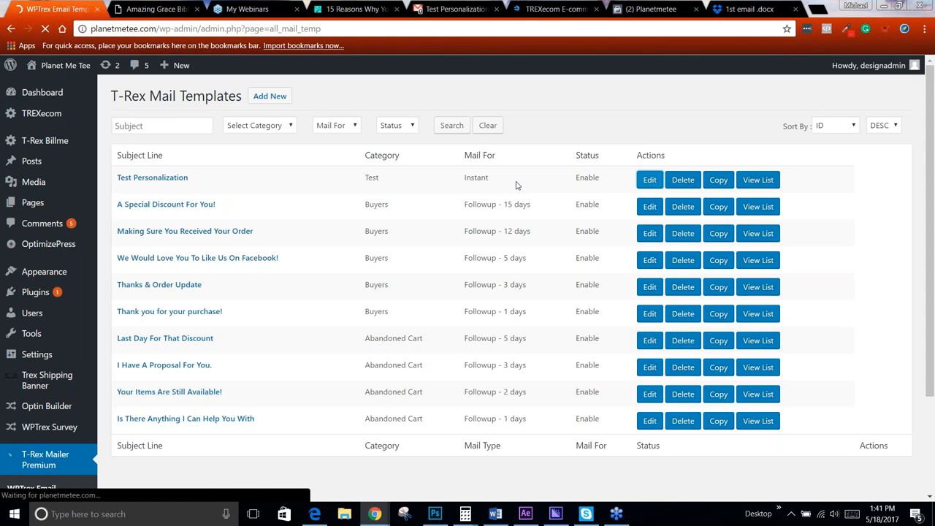
# - Examine the optin lead list choices in the Test Personalization template's mail type settings, leaving Test selected
pyautogui.scroll(-5, 486, 233)
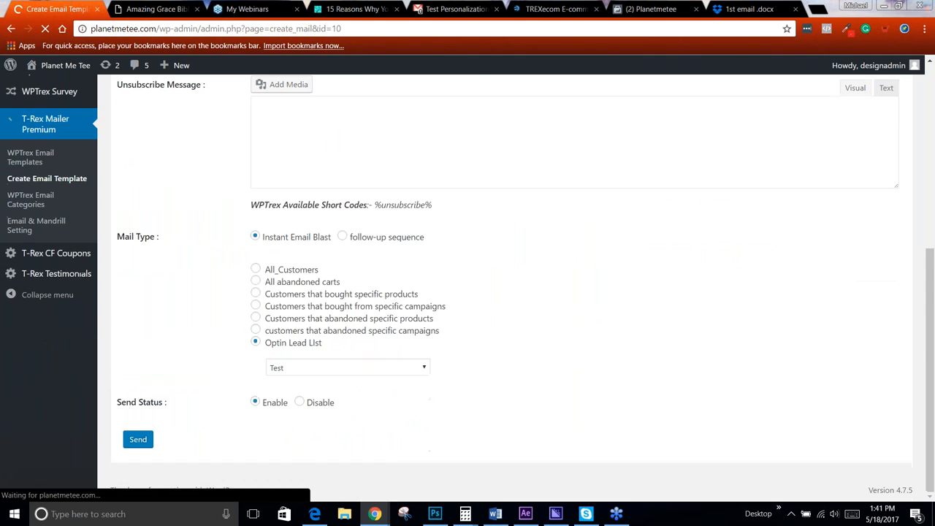
pyautogui.scroll(-3, 285, 380)
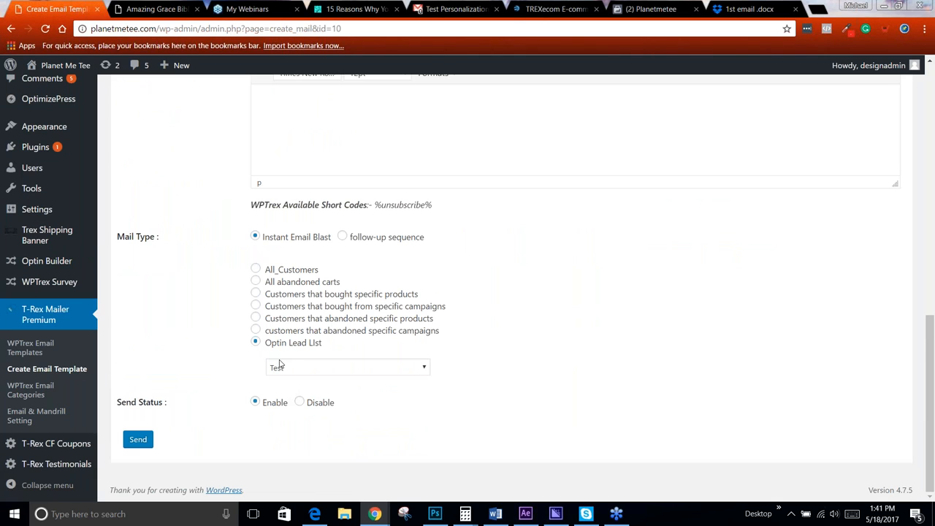
pyautogui.click(279, 365)
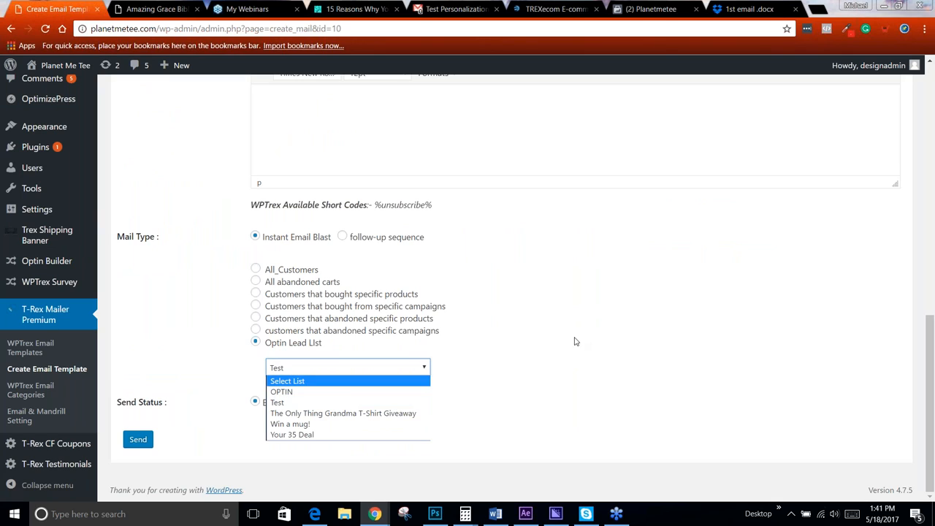
pyautogui.click(553, 350)
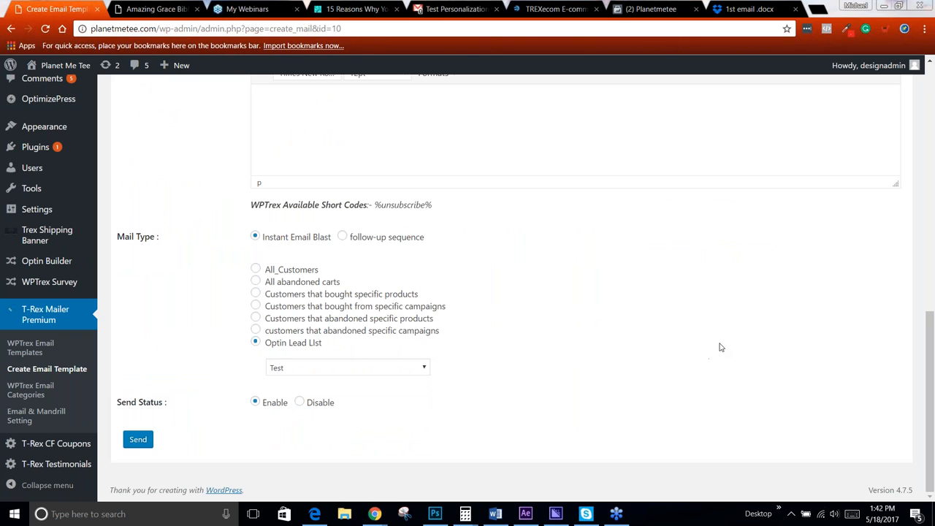
# - Switch to the TREXecom members site showing the Follow Up Email Templates lesson
pyautogui.scroll(2, 720, 345)
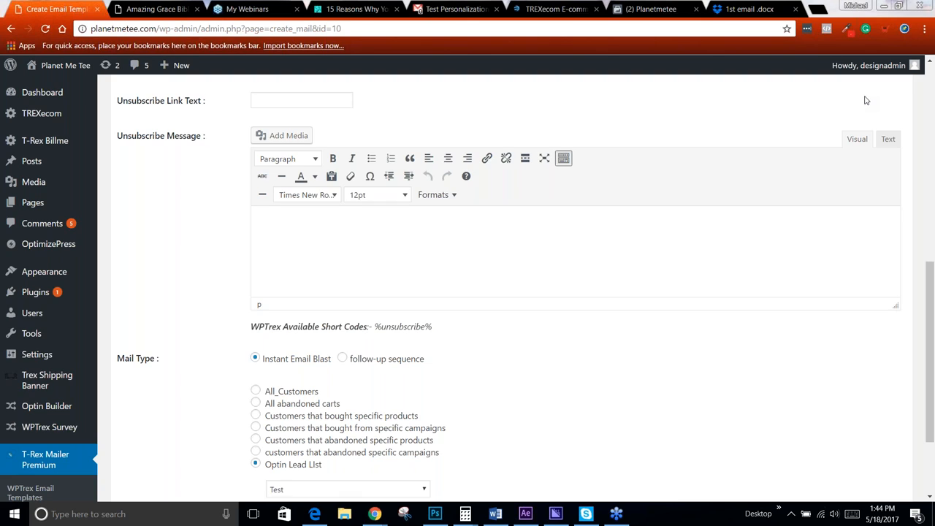
pyautogui.click(539, 10)
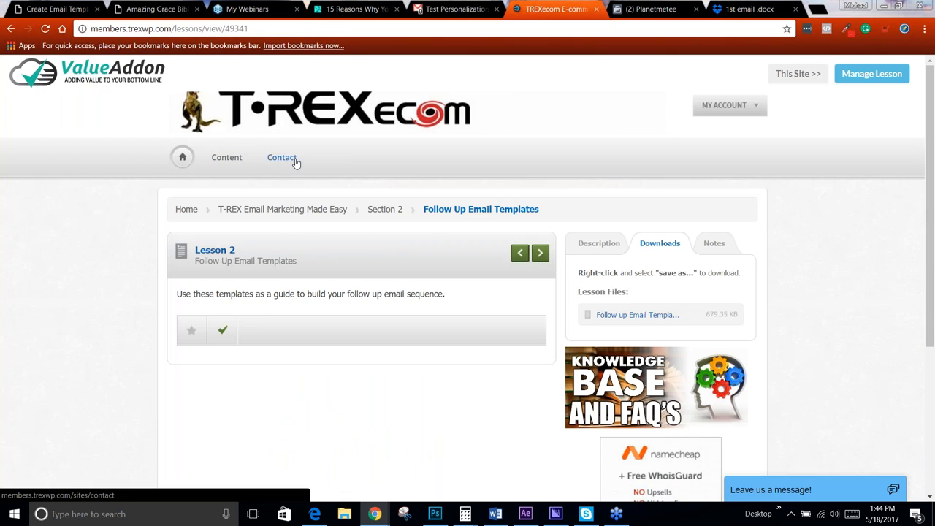
# - Open the Product Giveaways course from the members site's content overview
pyautogui.click(232, 159)
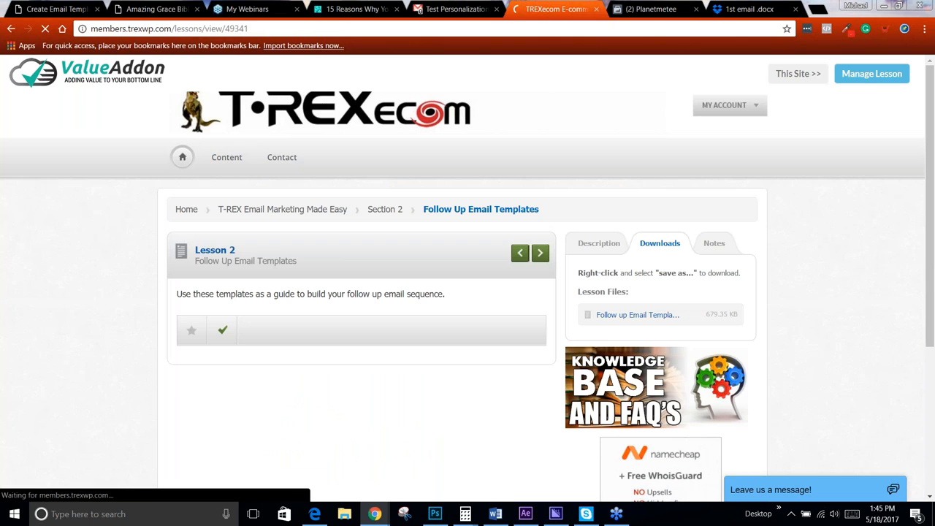
pyautogui.scroll(-4, 491, 238)
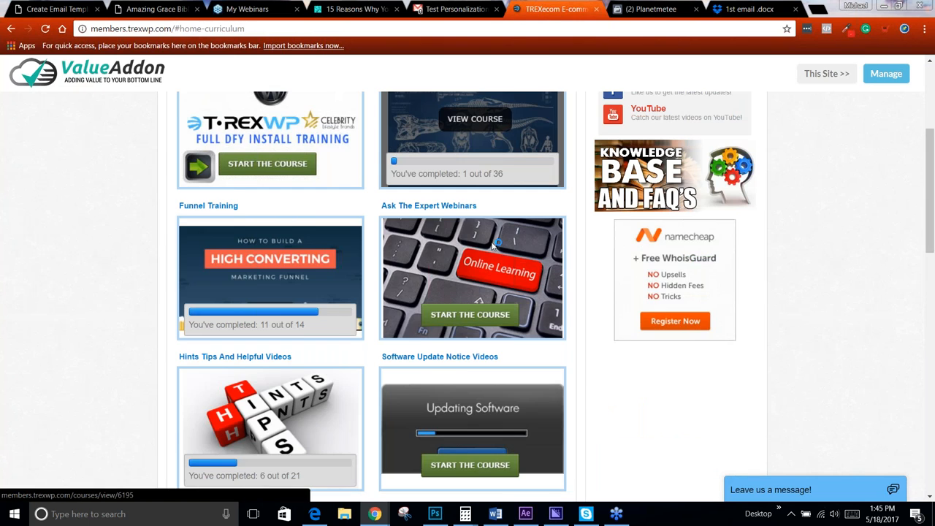
pyautogui.scroll(-10, 493, 245)
pyautogui.scroll(4, 427, 306)
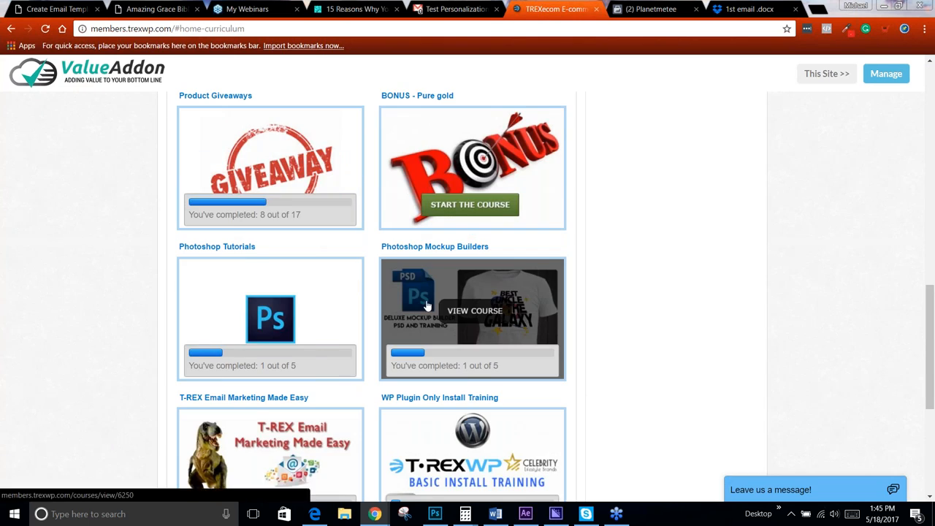
pyautogui.scroll(2, 427, 306)
pyautogui.click(317, 279)
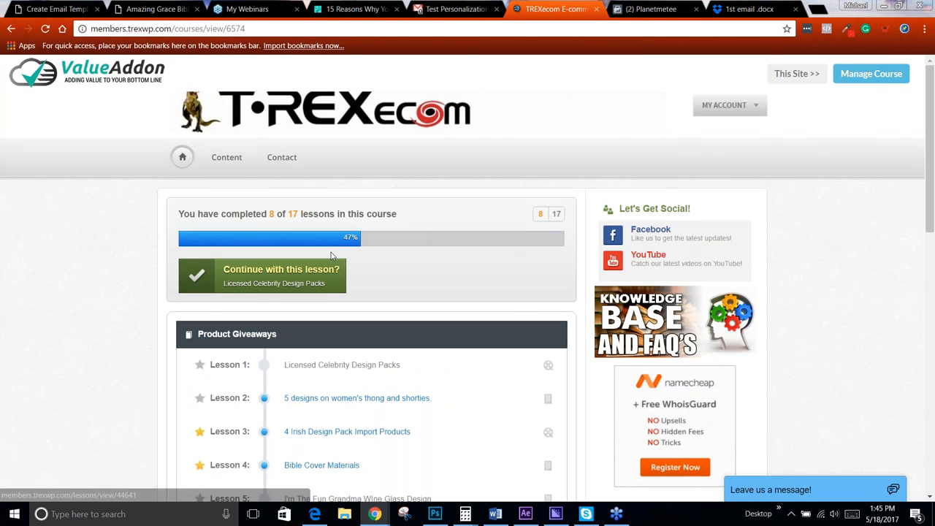
# - Open Lesson 17, Like Father Like Daughter Wine Glasses & Mugs, from the Deal Of The Month-Products section
pyautogui.scroll(-6, 330, 257)
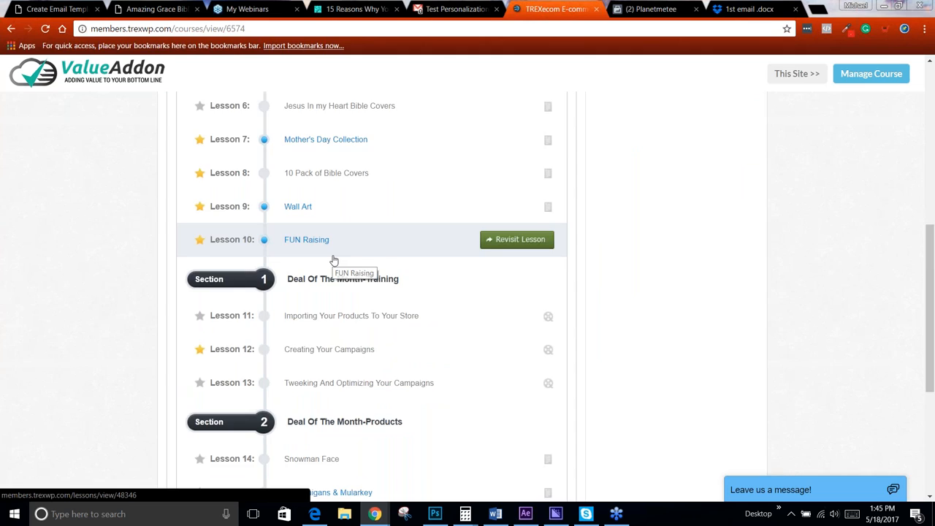
pyautogui.scroll(-4, 333, 261)
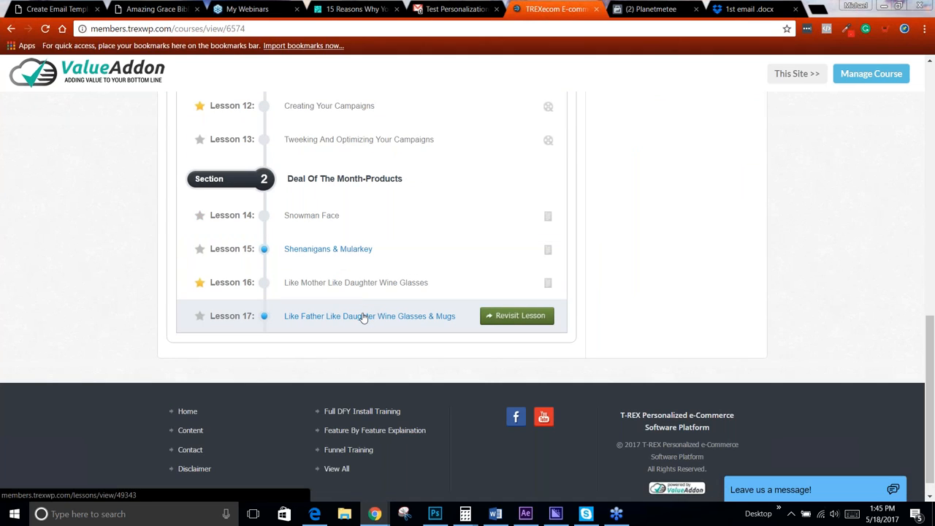
pyautogui.click(425, 322)
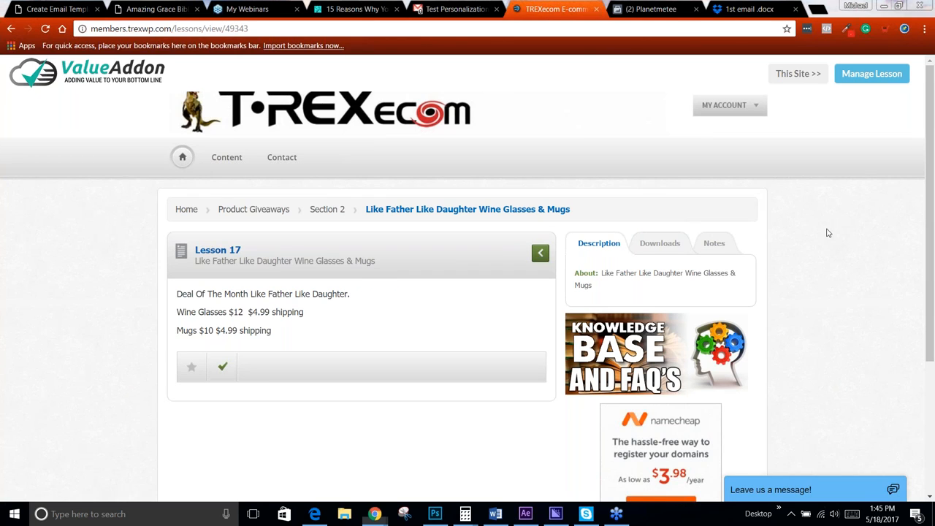
# - View the Like Father Like Daughter mugs image from the lesson's downloads and return to the lesson
pyautogui.click(662, 246)
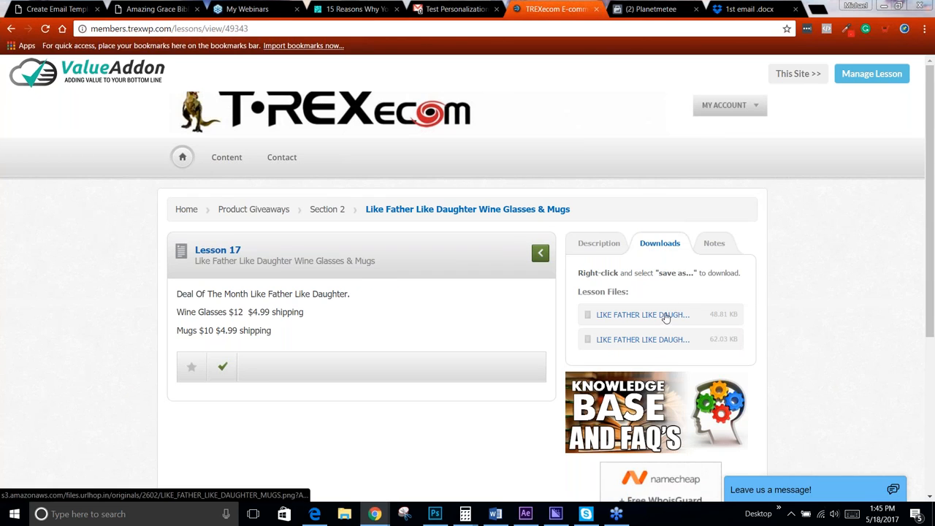
pyautogui.click(665, 317)
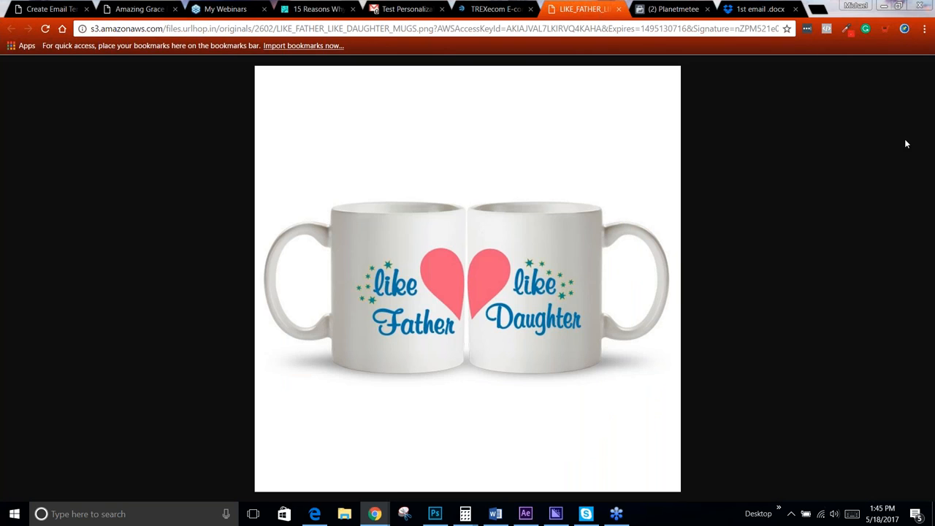
pyautogui.click(494, 9)
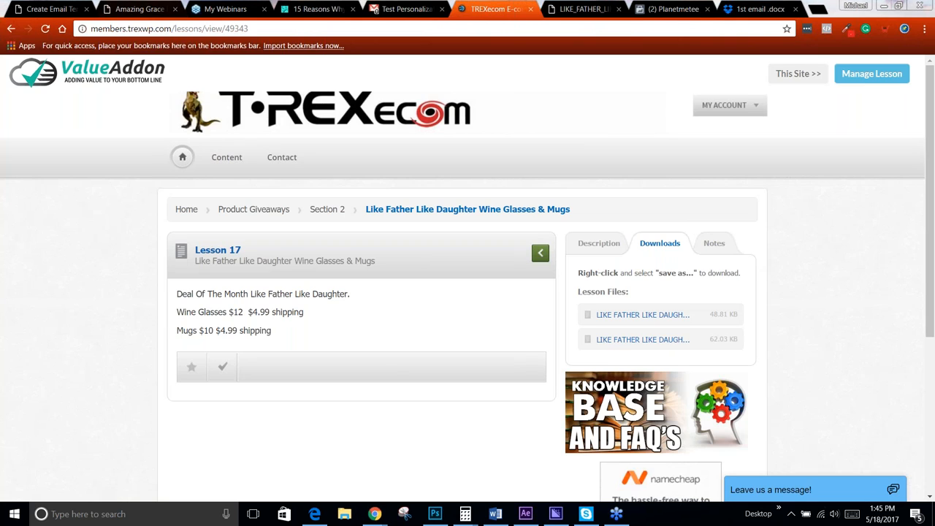
# - Return to the Test Personalization email template and examine its content, short codes, campaign, product and mail type settings
pyautogui.click(141, 10)
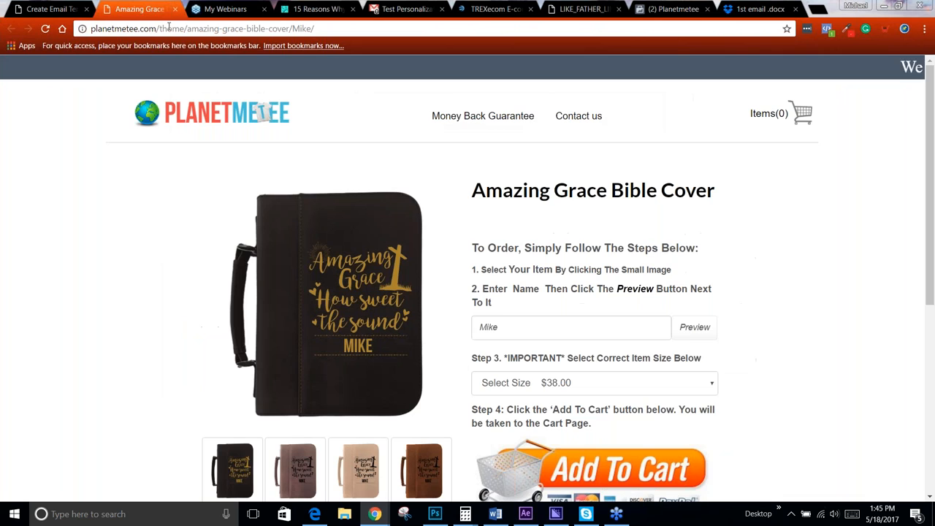
pyautogui.click(57, 9)
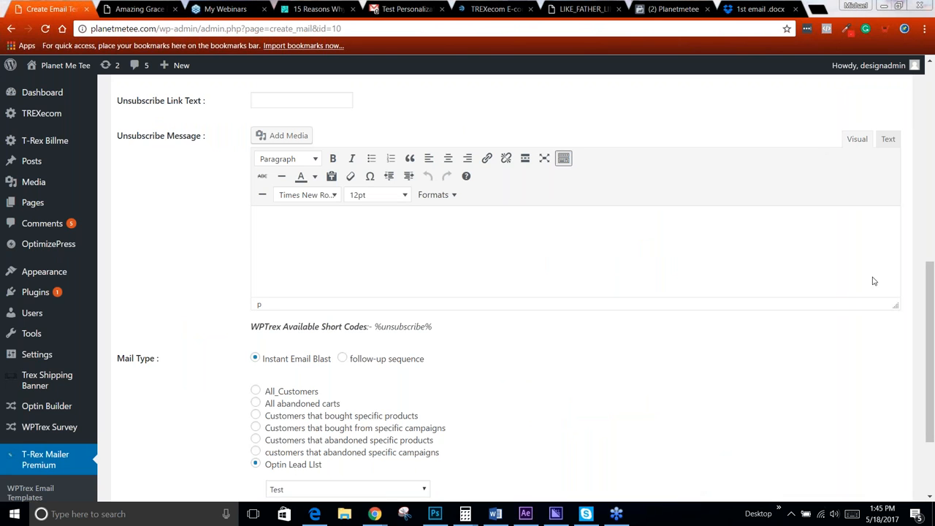
pyautogui.scroll(8, 270, 251)
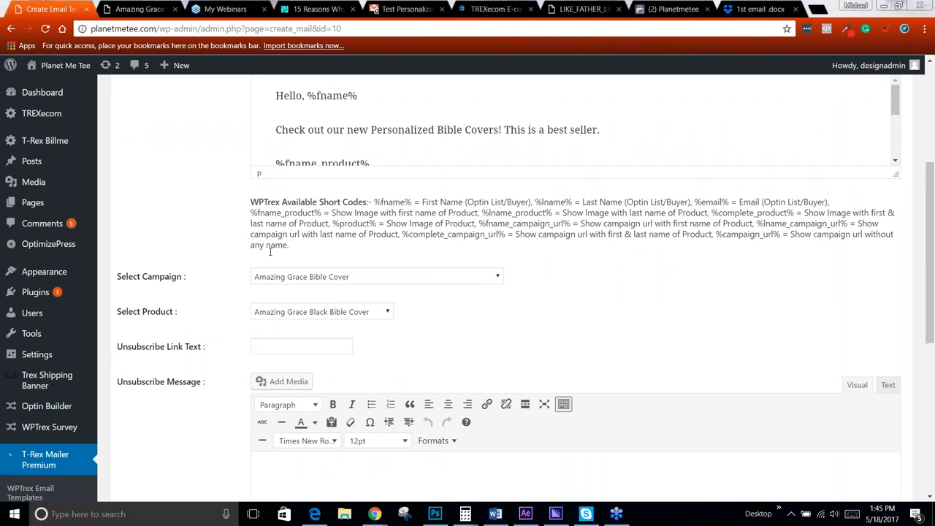
pyautogui.scroll(-5, 277, 245)
pyautogui.scroll(-5, 280, 249)
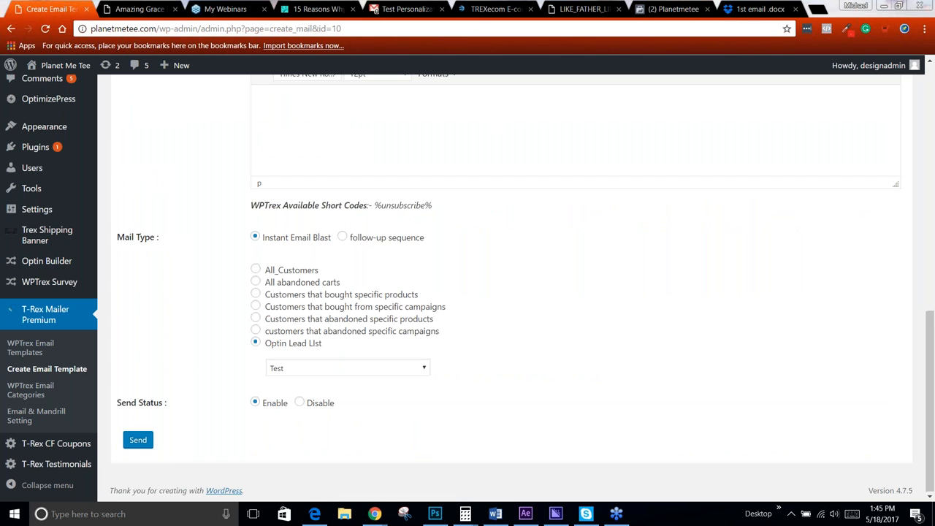
pyautogui.scroll(3, 387, 222)
pyautogui.scroll(3, 387, 223)
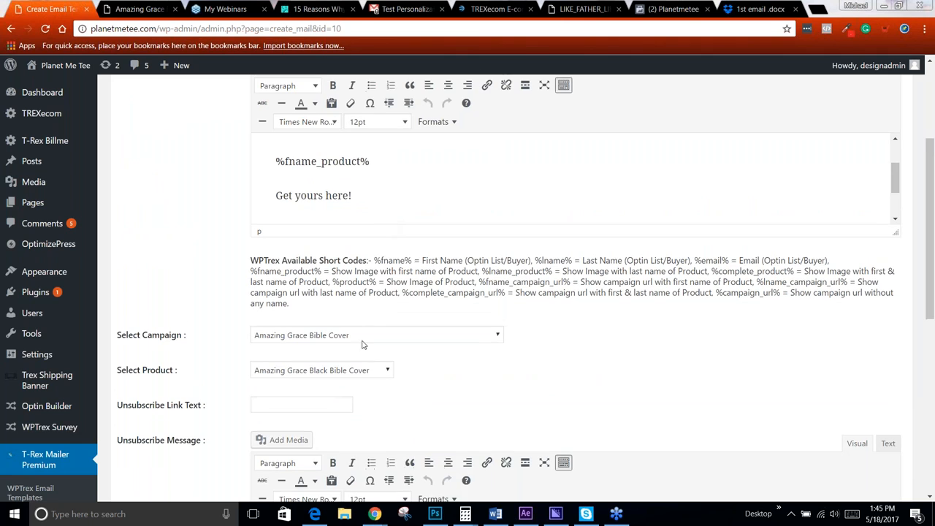
pyautogui.scroll(-1, 173, 362)
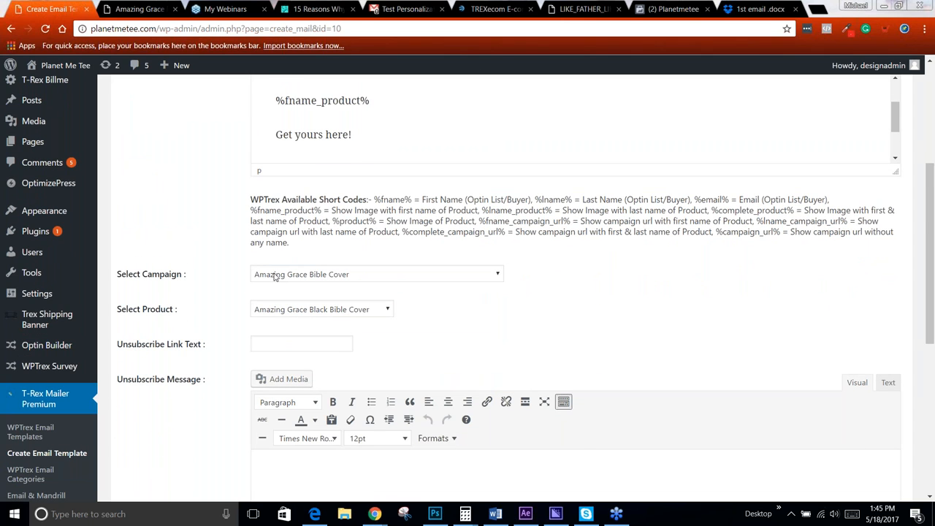
pyautogui.scroll(1, 605, 290)
pyautogui.scroll(2, 605, 291)
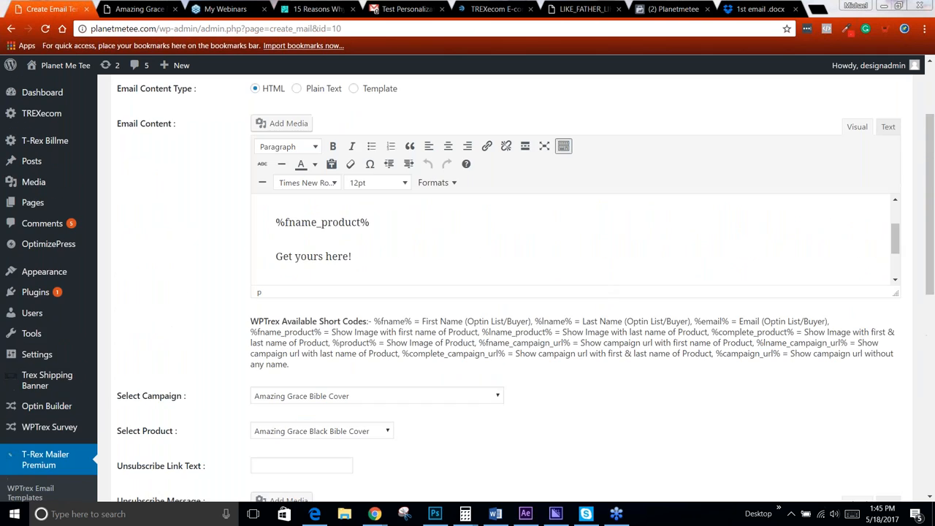
pyautogui.scroll(-1, 23, 471)
pyautogui.scroll(-2, 24, 471)
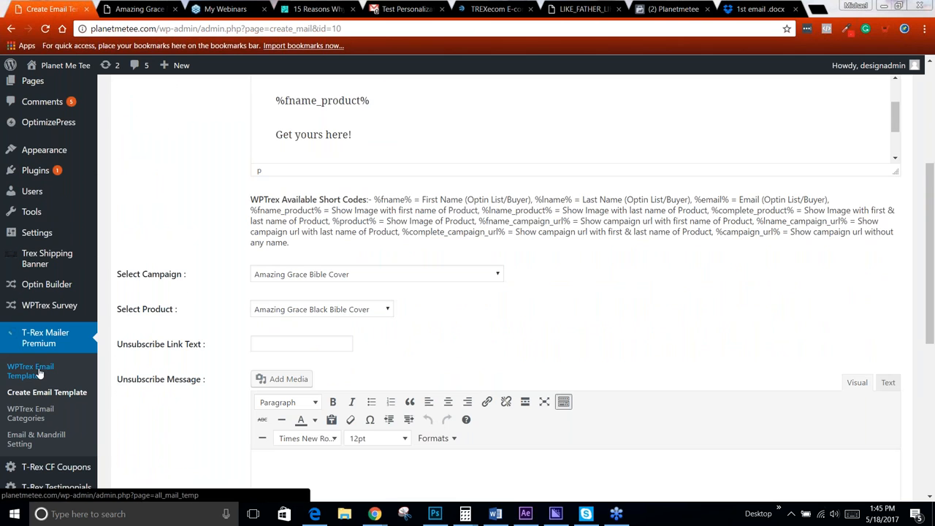
# - Reopen the Test Personalization template for editing from the T-Rex mail templates list and show its email content
pyautogui.click(28, 374)
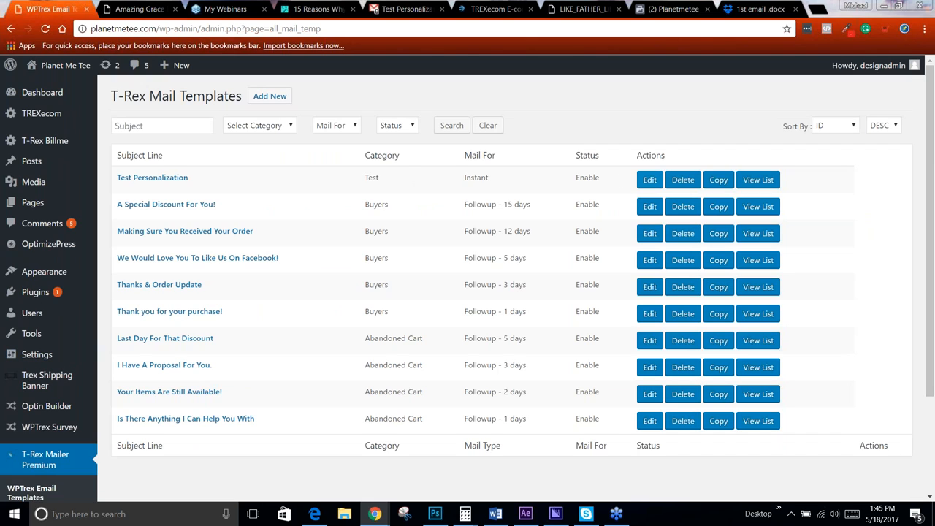
pyautogui.click(643, 180)
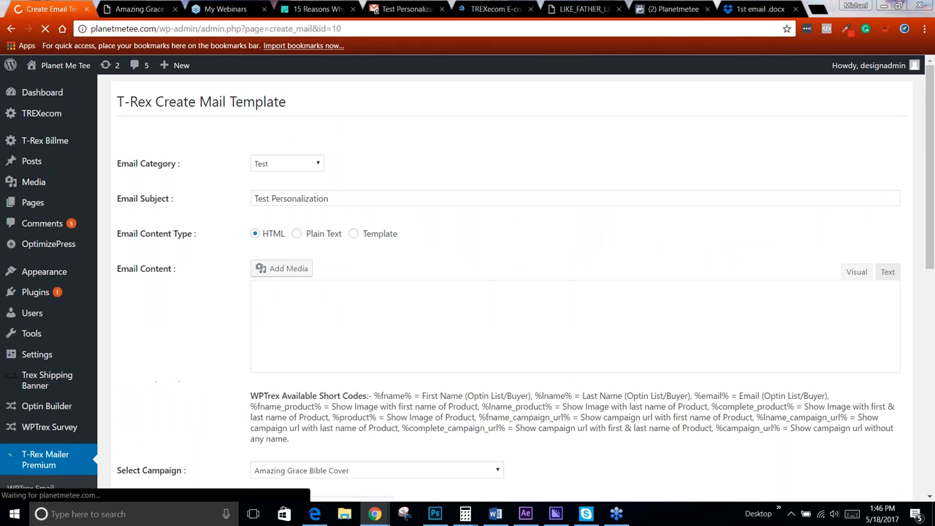
pyautogui.scroll(-2, 297, 276)
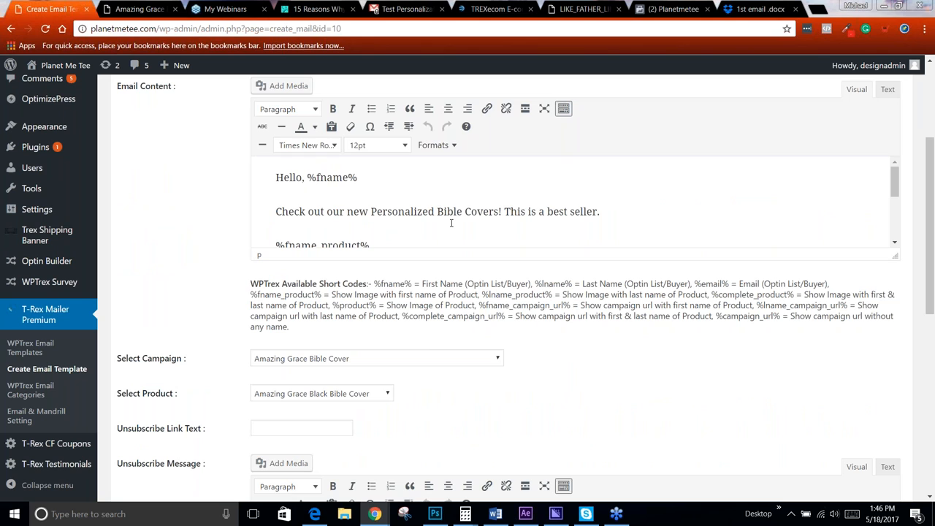
pyautogui.scroll(1, 205, 206)
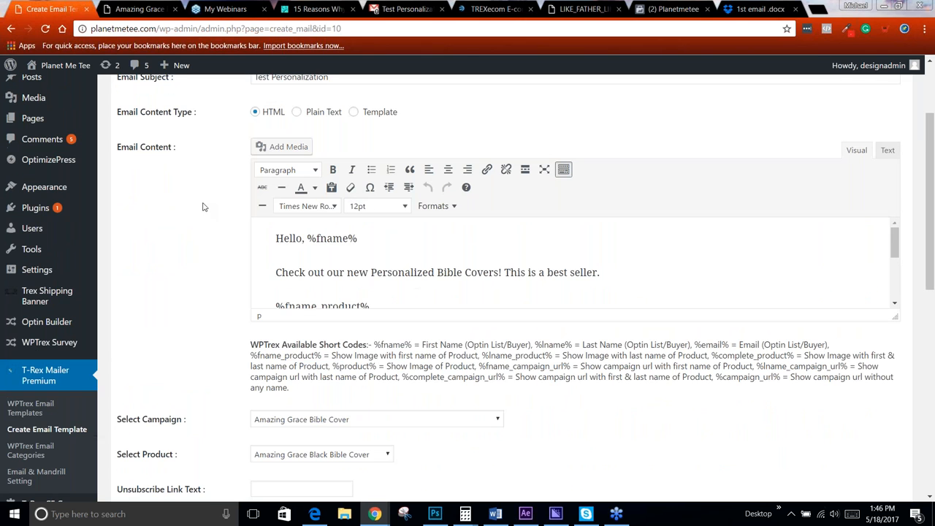
pyautogui.scroll(-1, 206, 228)
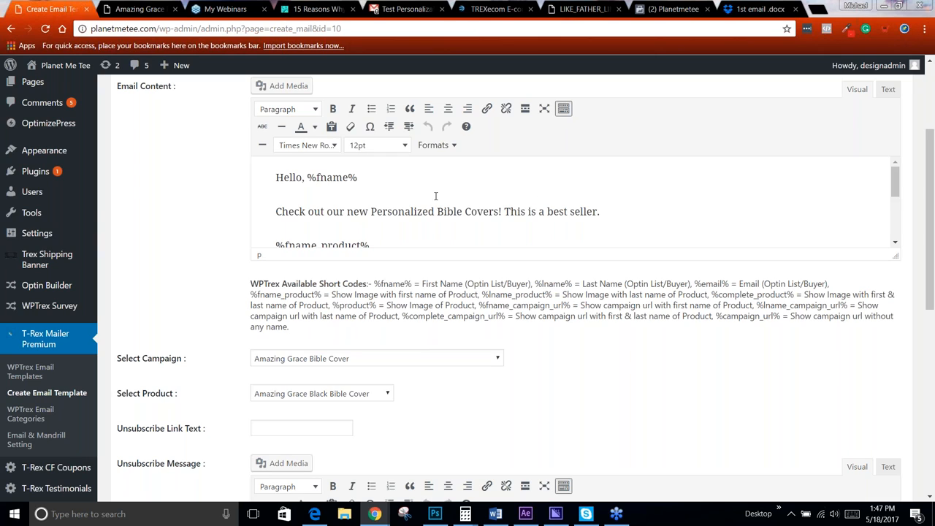
# - Examine the %fname_product% short code in the email content together with the template's campaign and product selections
pyautogui.scroll(-1, 436, 196)
pyautogui.scroll(-2, 436, 197)
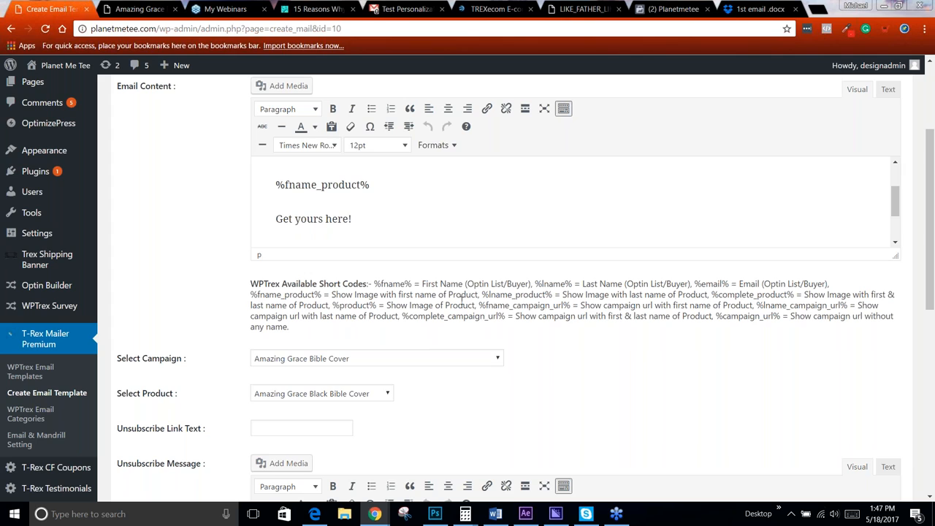
pyautogui.scroll(-1, 450, 275)
pyautogui.scroll(-1, 445, 277)
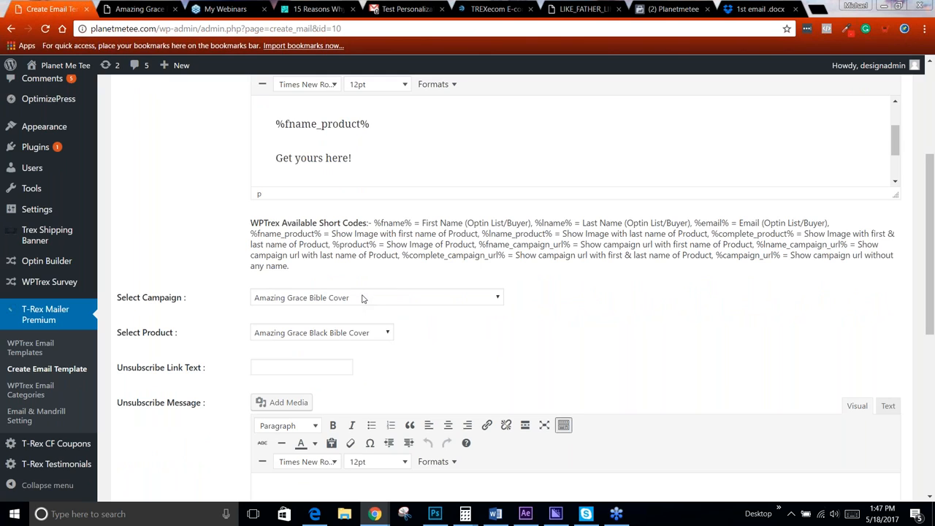
pyautogui.click(344, 334)
pyautogui.click(460, 330)
pyautogui.scroll(2, 438, 165)
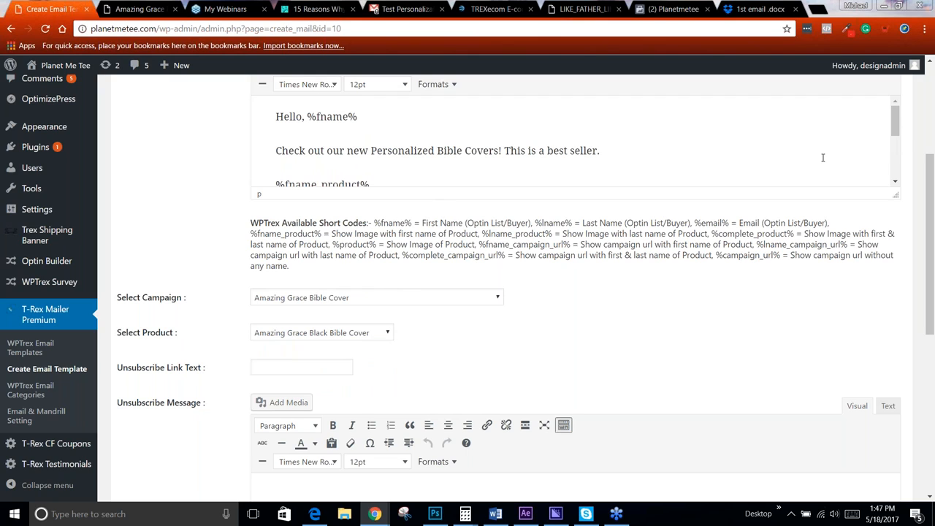
# - Review the email content from the greeting down, highlighting the %fname_campaign_url% short code and its description in the available short codes
pyautogui.click(897, 121)
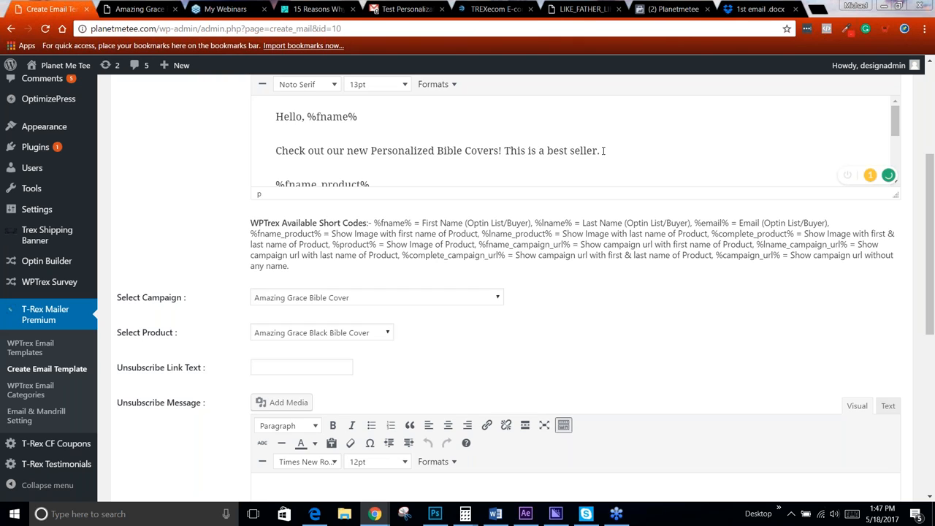
pyautogui.scroll(-1, 380, 152)
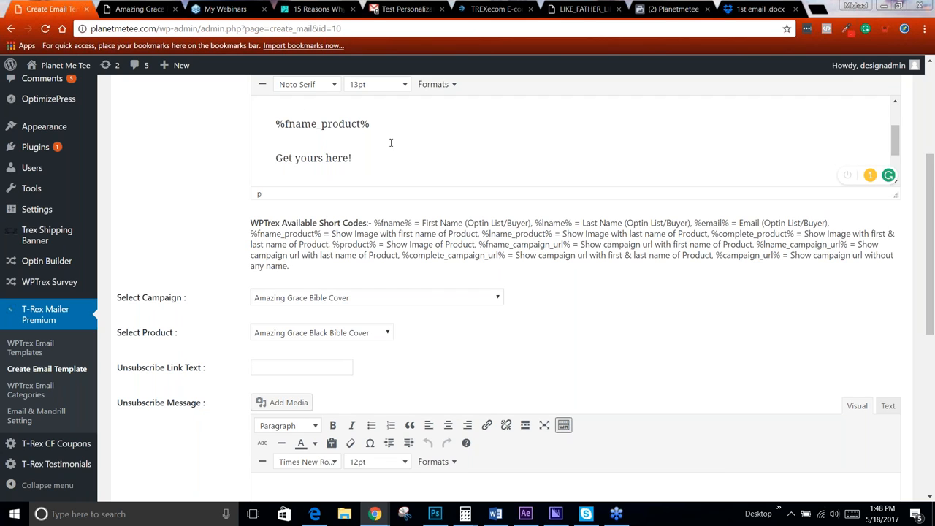
pyautogui.scroll(-1, 370, 159)
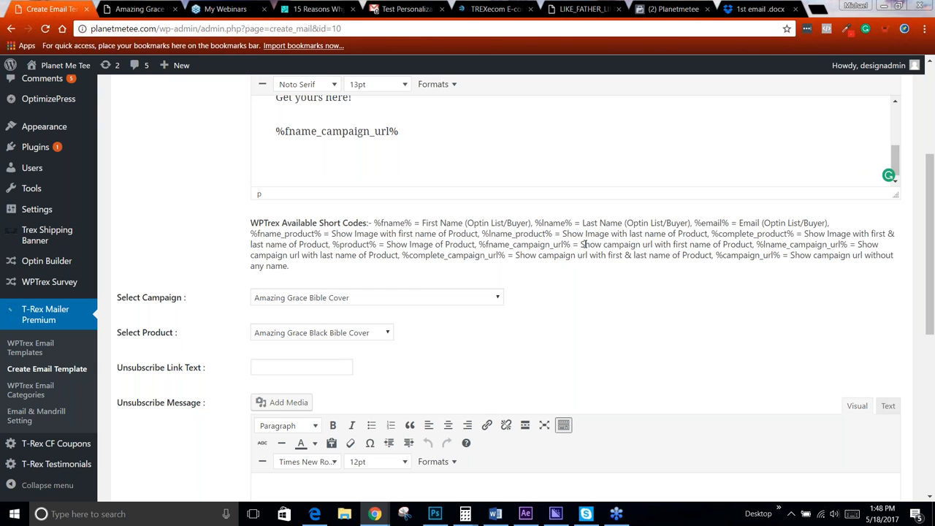
pyautogui.moveTo(578, 244); pyautogui.dragTo(763, 245)
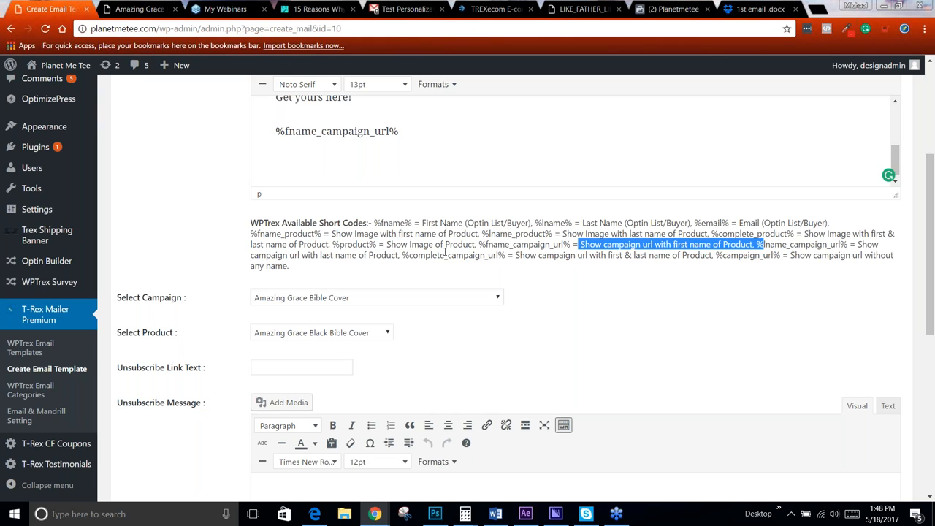
pyautogui.click(277, 131)
pyautogui.moveTo(276, 131); pyautogui.dragTo(427, 140)
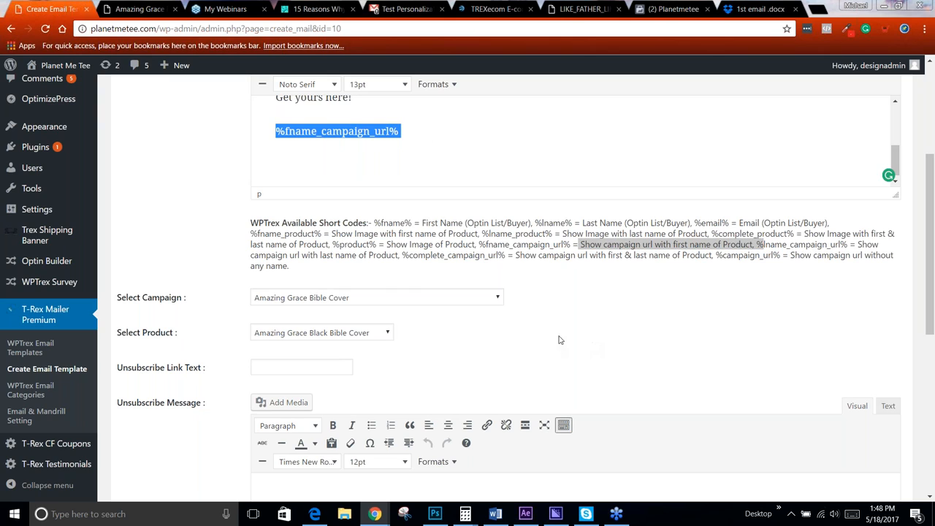
# - Examine the product choices for the Amazing Grace Bible Cover campaign and the unsubscribe settings below them
pyautogui.click(370, 336)
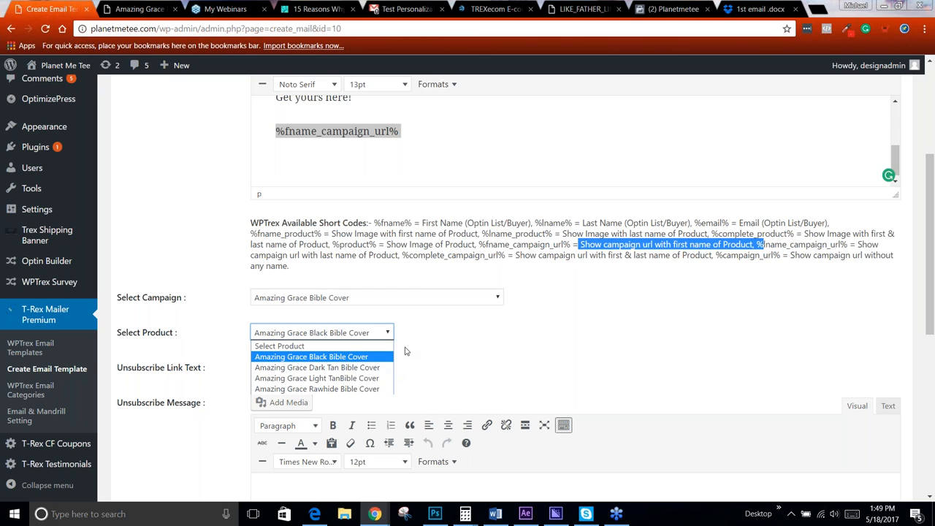
pyautogui.click(405, 351)
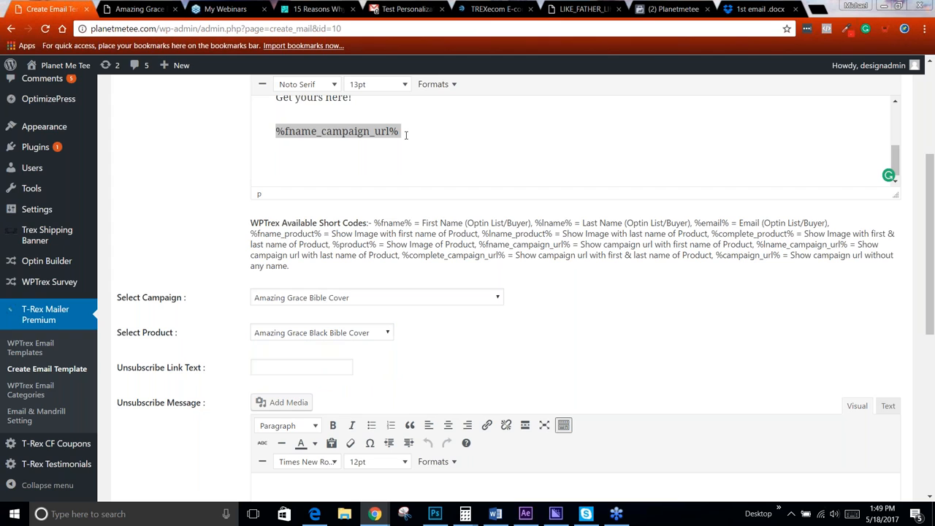
pyautogui.scroll(-1, 453, 175)
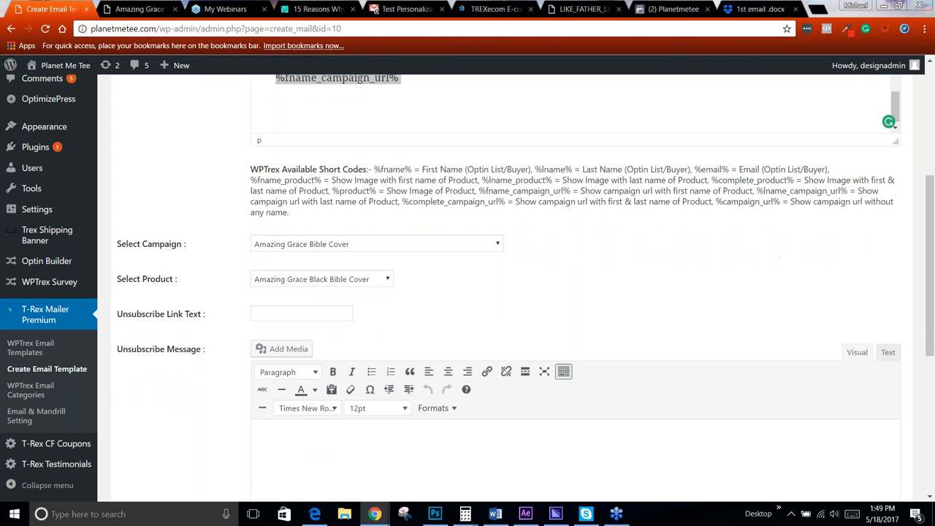
pyautogui.scroll(-1, 511, 252)
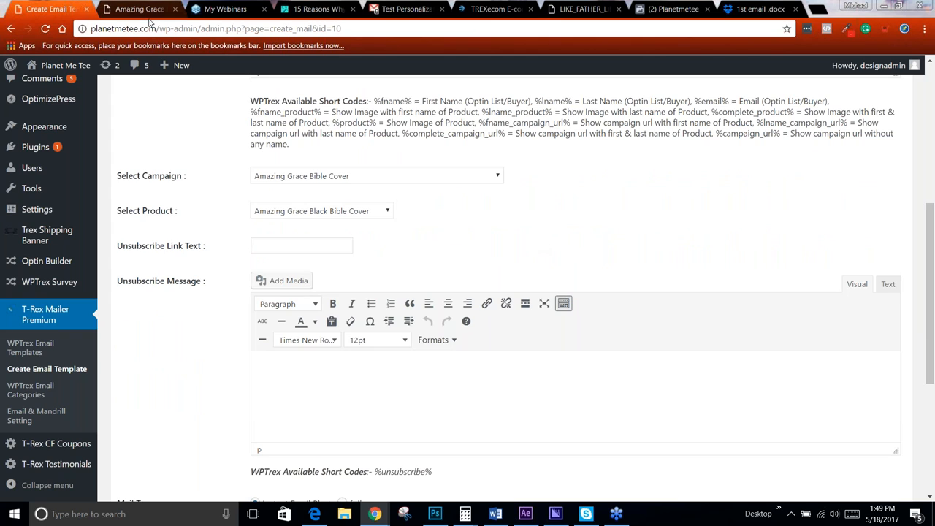
# - Open the received Test Personalization email in Gmail and follow its Amazing Grace Bible Cover link to view the personalized product page
pyautogui.click(407, 9)
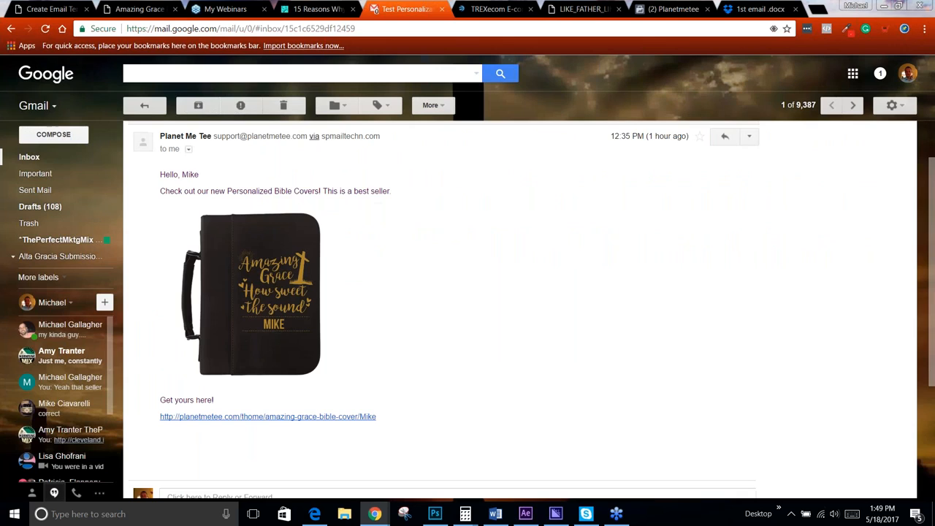
pyautogui.scroll(1, 391, 227)
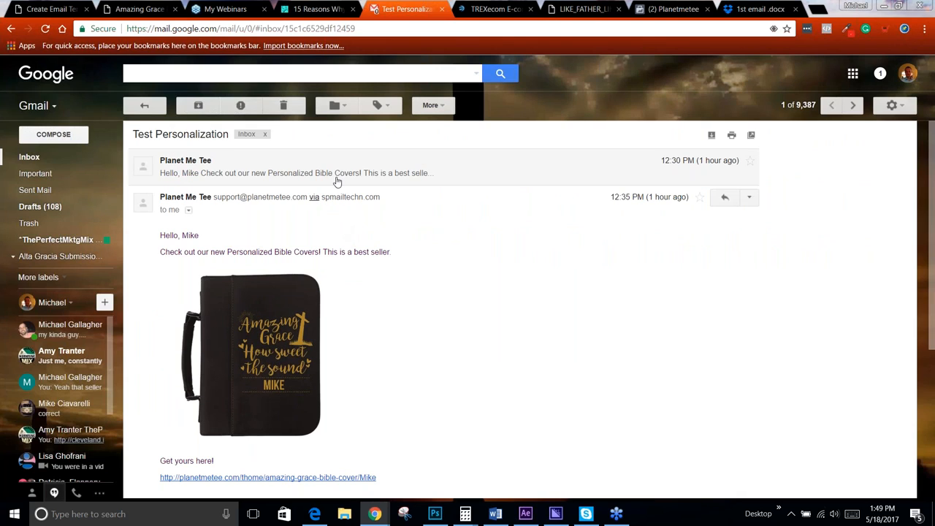
pyautogui.scroll(-1, 322, 219)
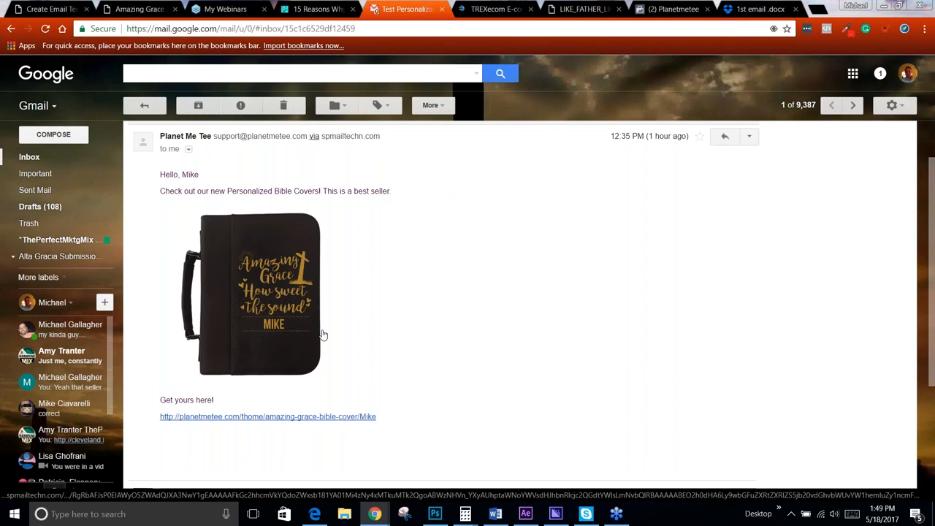
pyautogui.click(192, 417)
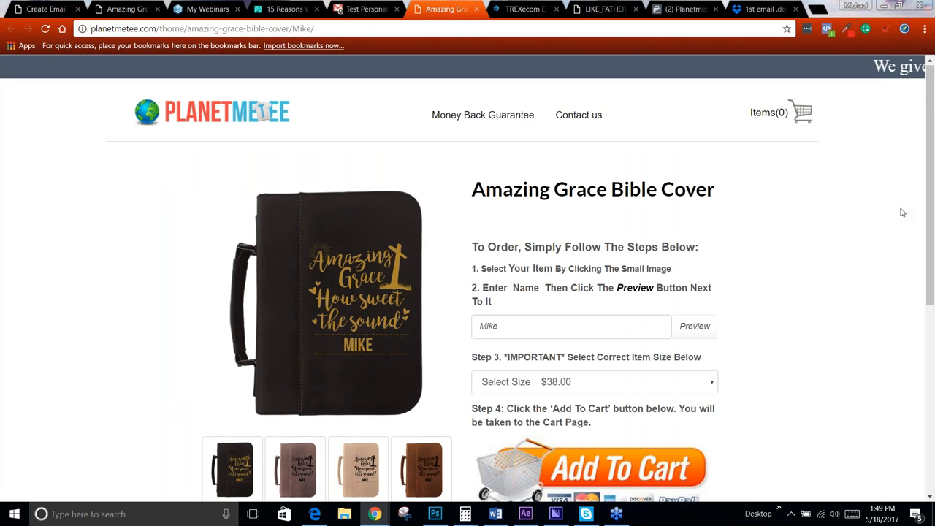
pyautogui.scroll(-1, 860, 241)
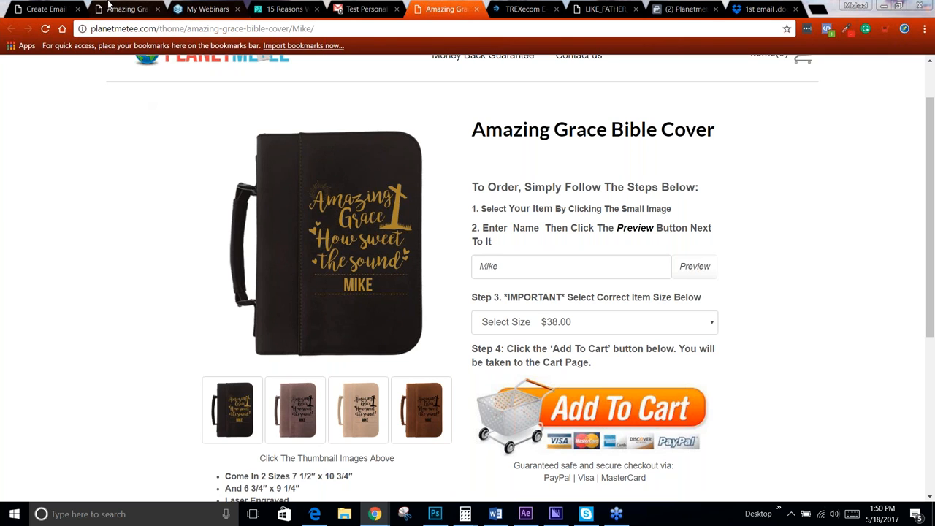
# - Return to the email template and highlight the %fname_campaign_url% and %lname_campaign_url% codes in the available short codes
pyautogui.click(47, 8)
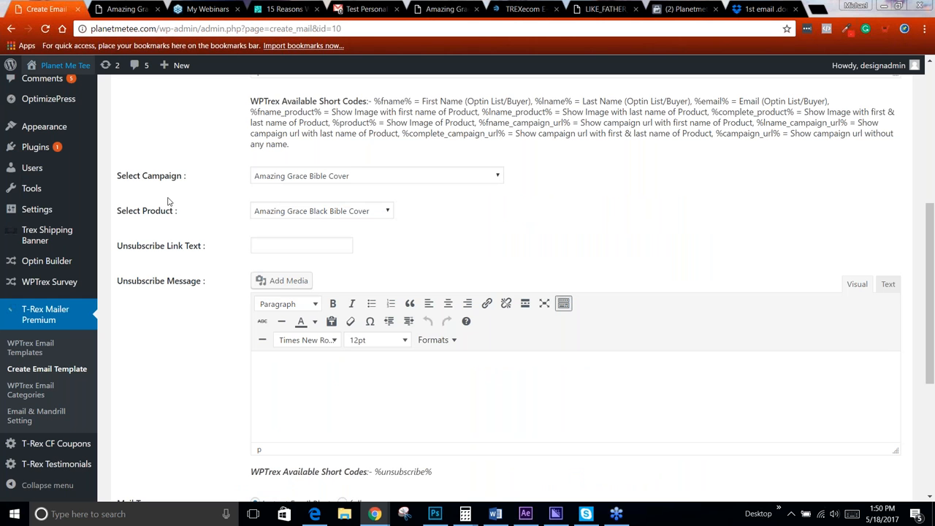
pyautogui.click(124, 10)
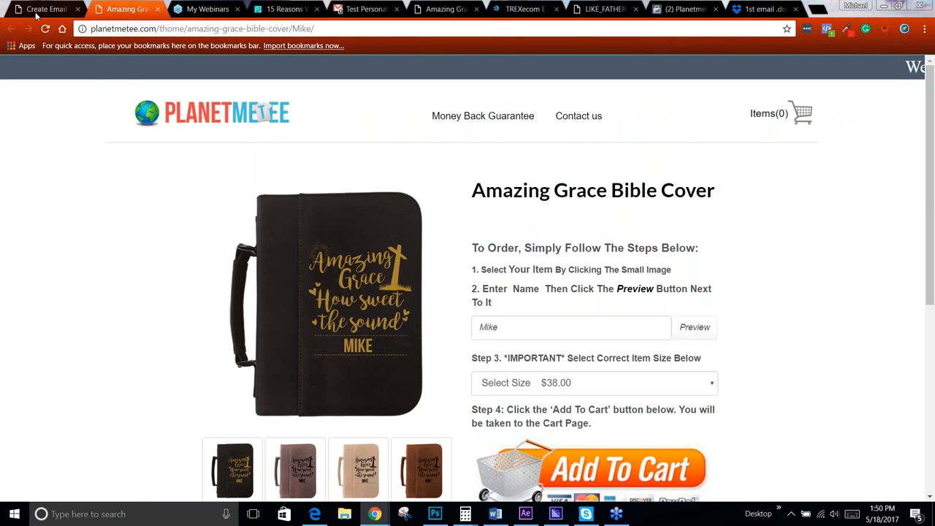
pyautogui.click(45, 9)
pyautogui.scroll(2, 442, 294)
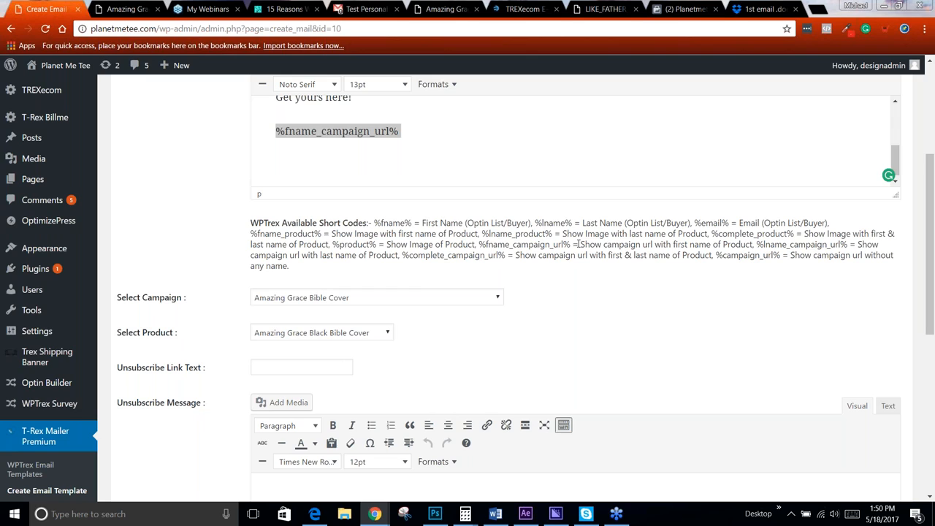
pyautogui.moveTo(479, 244); pyautogui.dragTo(572, 244)
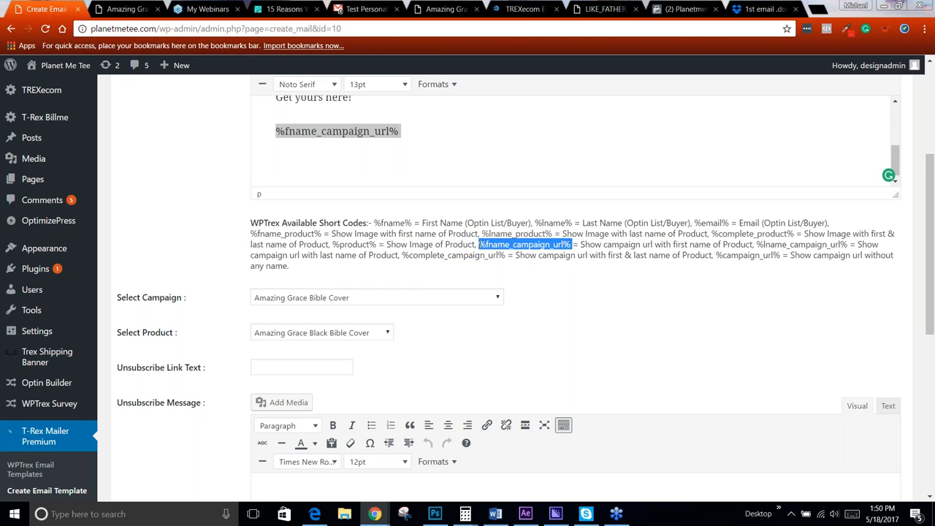
pyautogui.click(478, 244)
pyautogui.moveTo(479, 243); pyautogui.dragTo(574, 244)
pyautogui.click(502, 267)
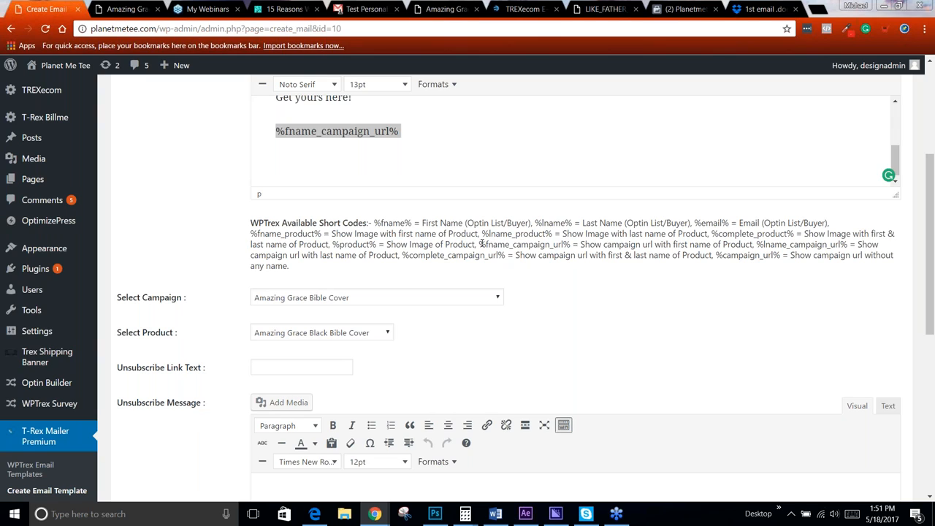
pyautogui.moveTo(478, 244); pyautogui.dragTo(578, 245)
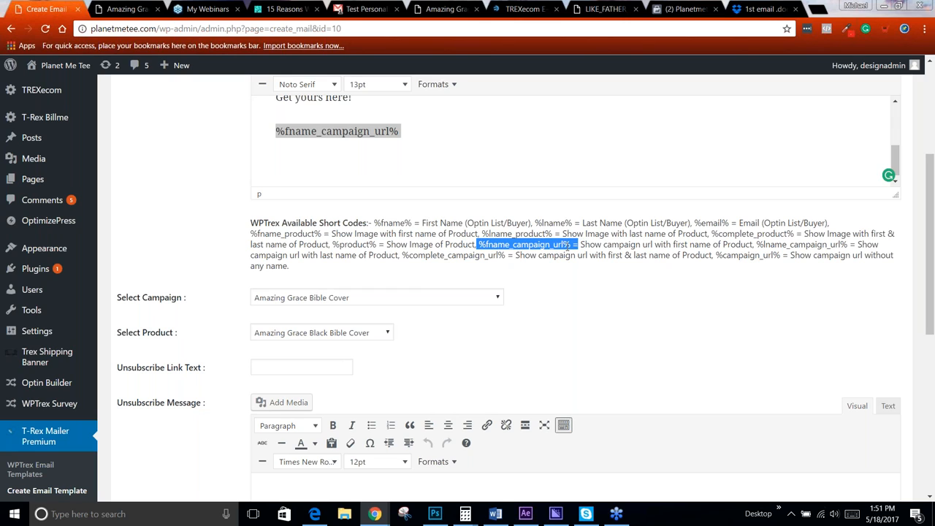
pyautogui.click(580, 248)
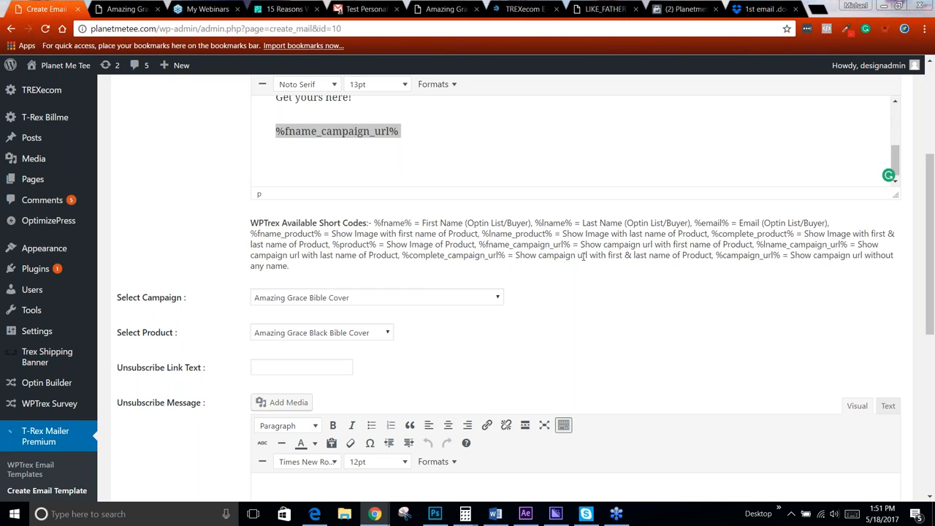
pyautogui.moveTo(479, 245); pyautogui.dragTo(564, 245)
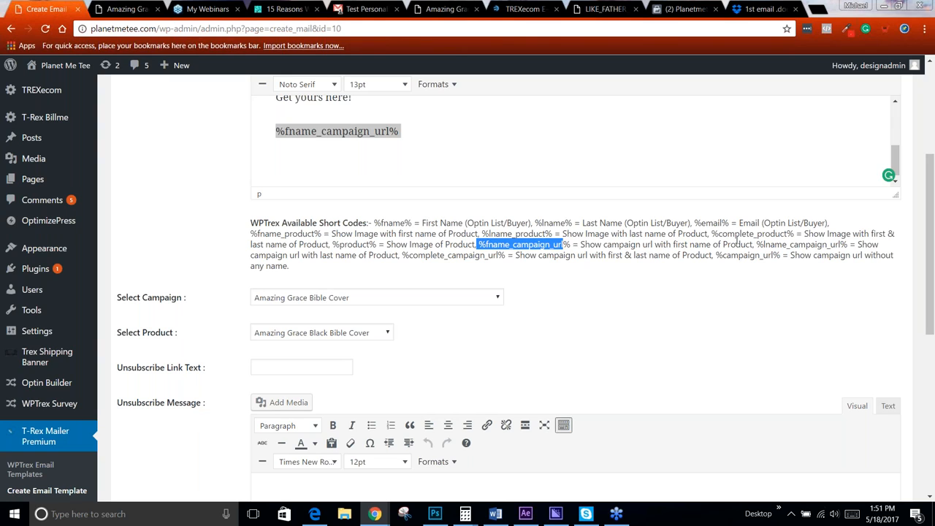
pyautogui.moveTo(753, 244); pyautogui.dragTo(847, 244)
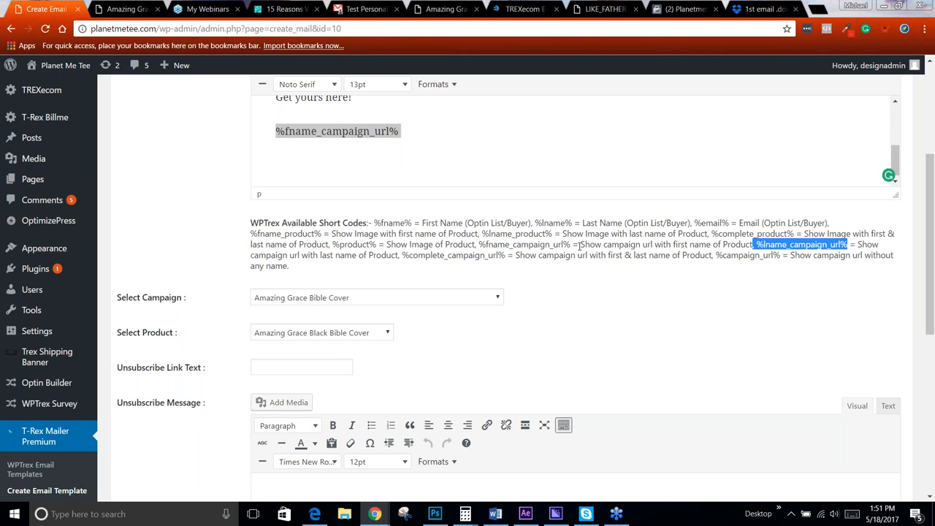
# - Compare the Test Personalization email in Gmail with the personalized Amazing Grace Bible Cover product page
pyautogui.click(366, 11)
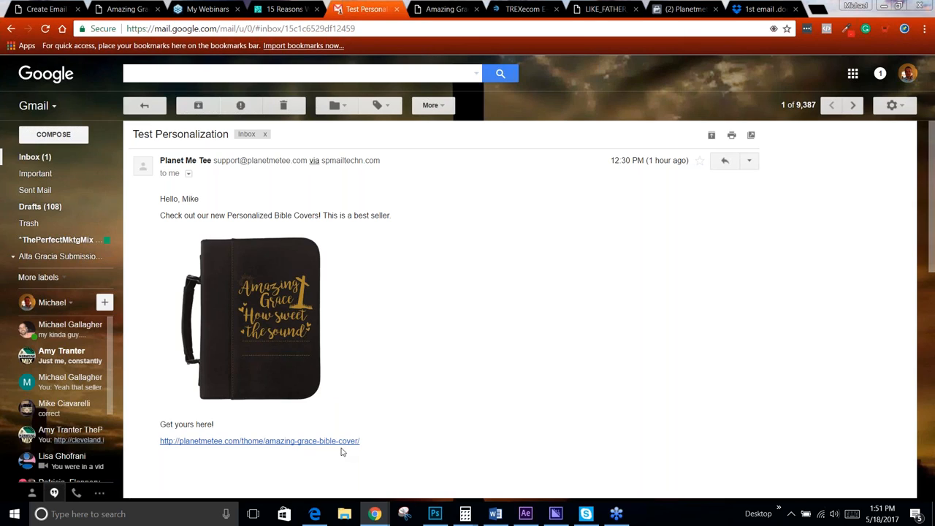
pyautogui.hotkey('ctrl', 'Tab')
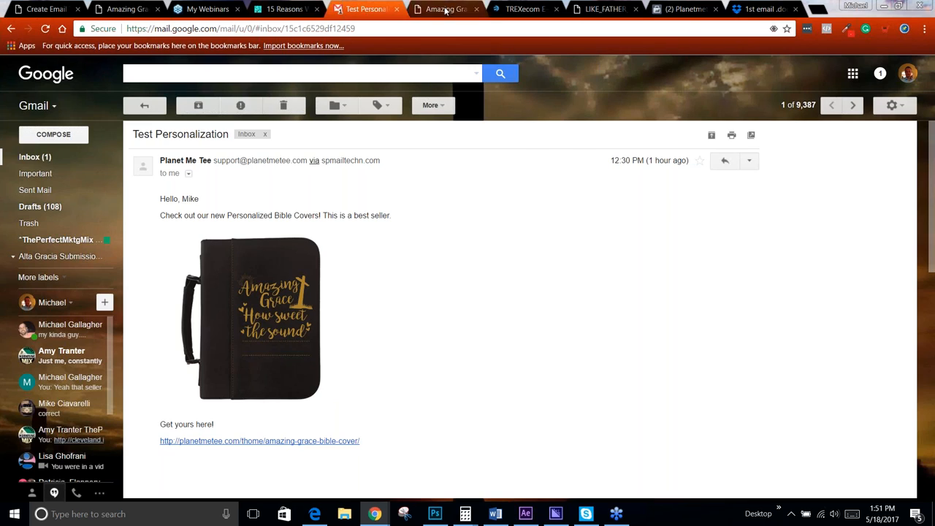
pyautogui.click(139, 9)
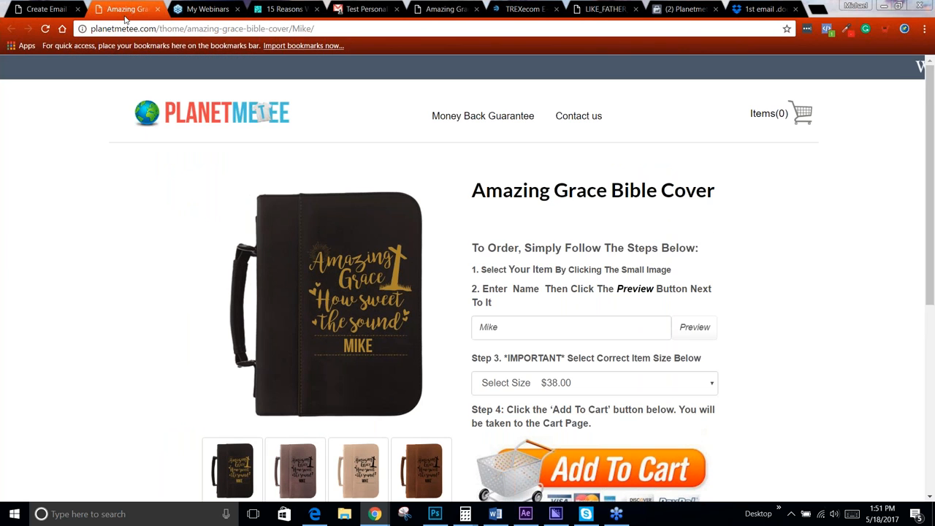
# - Return to the email template and browse the campaigns available for selection
pyautogui.click(46, 8)
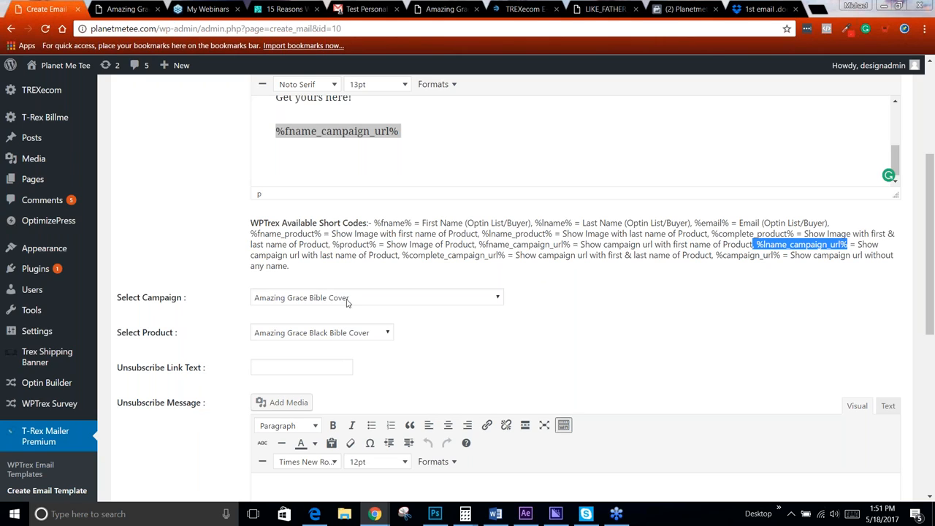
pyautogui.click(368, 300)
pyautogui.scroll(-10, 434, 241)
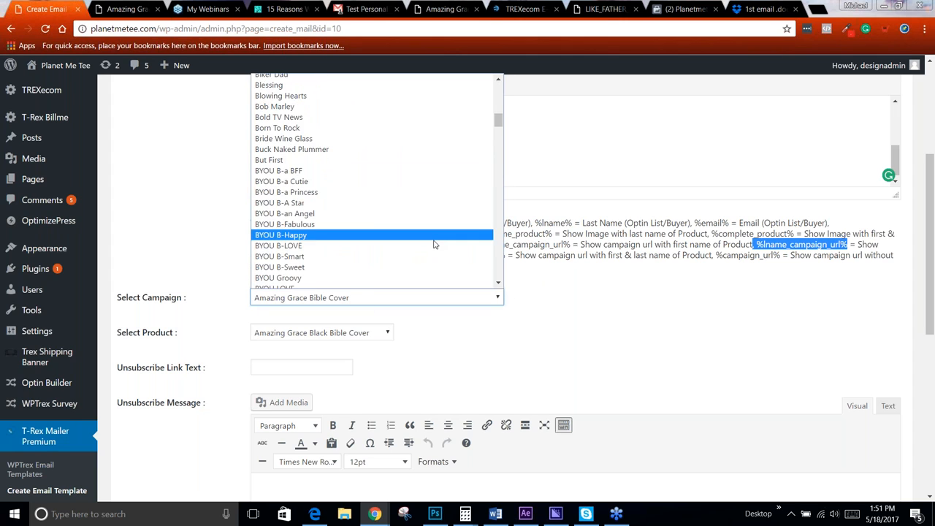
pyautogui.click(604, 347)
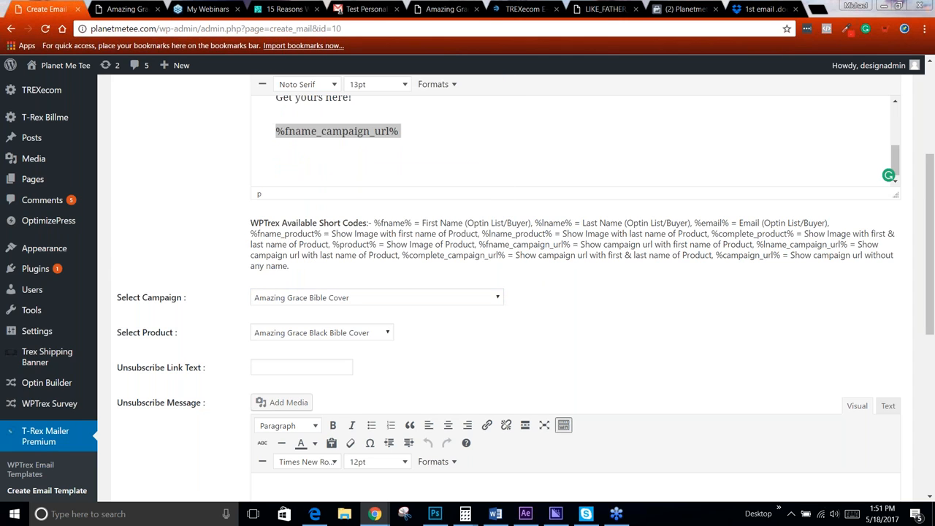
# - Review the template from its category and subject down to the mail type, recipient list and send status options
pyautogui.scroll(-1, 603, 311)
pyautogui.scroll(-4, 603, 311)
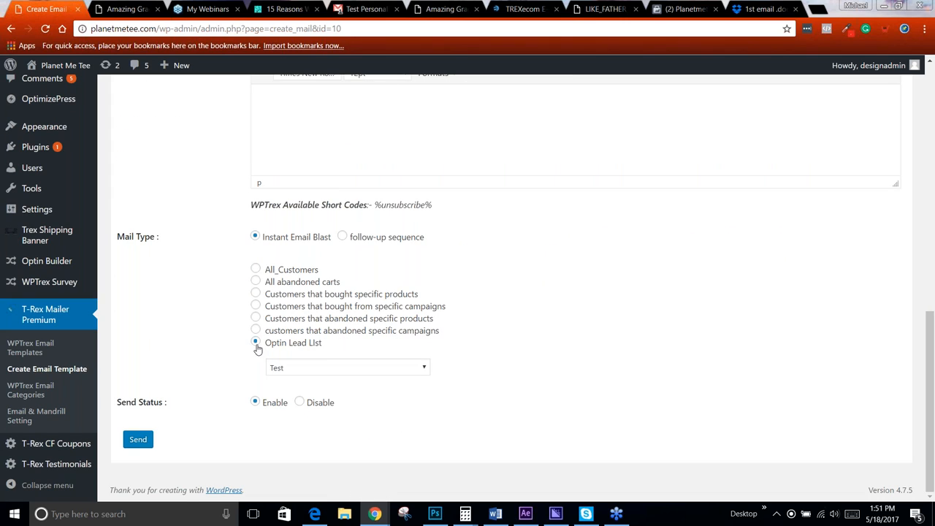
pyautogui.scroll(7, 574, 364)
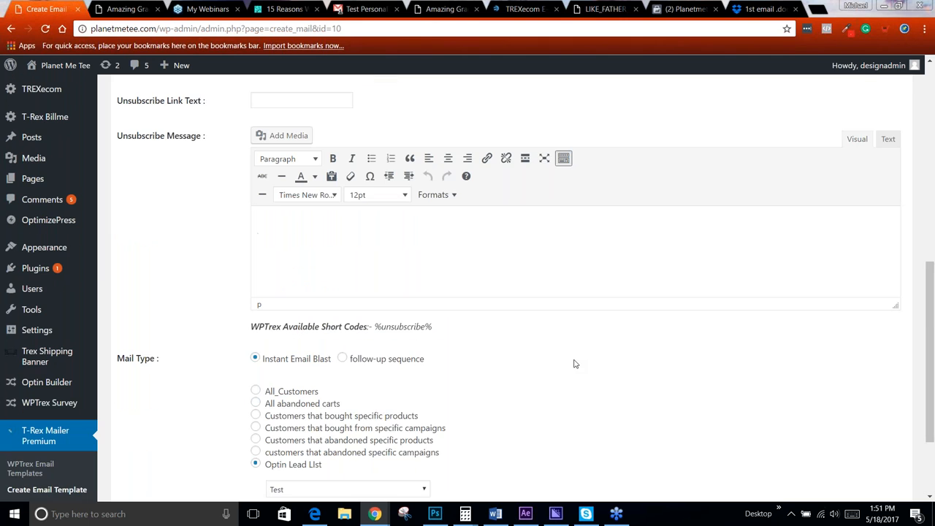
pyautogui.scroll(2, 574, 364)
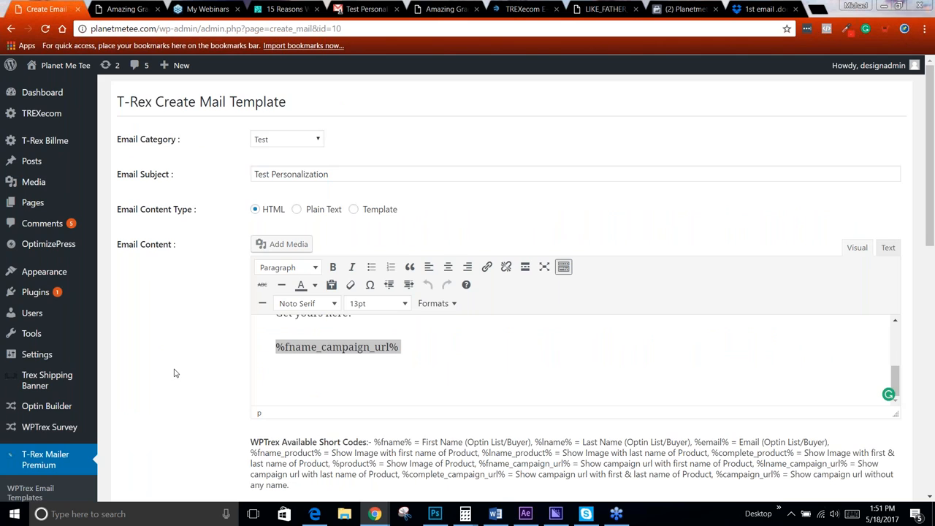
pyautogui.scroll(-2, 174, 373)
pyautogui.scroll(-7, 174, 372)
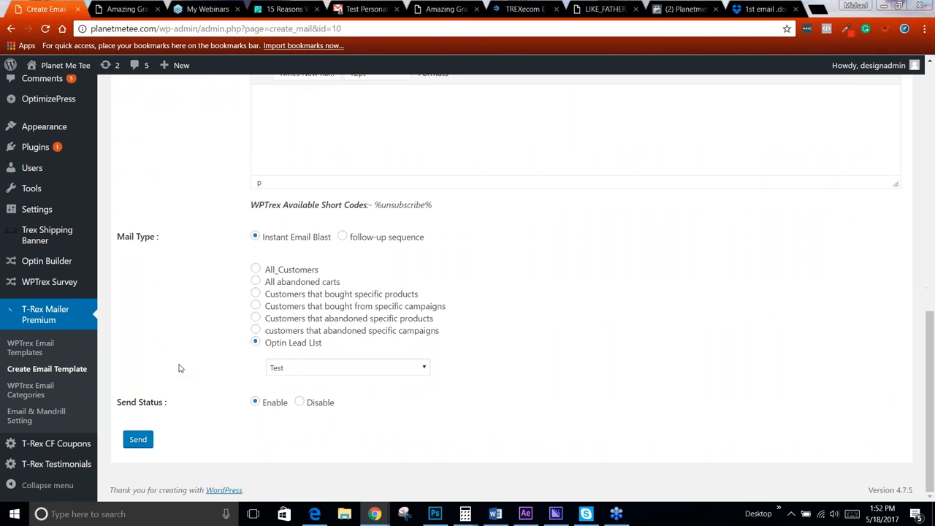
# - Set the template's mail type to follow-up sequence and review its days and recipient options along with the email content
pyautogui.click(342, 236)
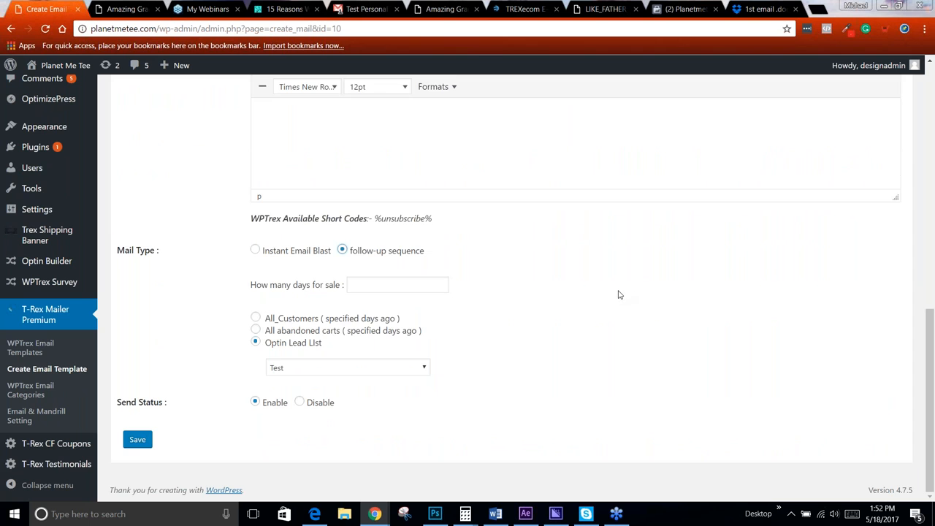
pyautogui.scroll(8, 577, 321)
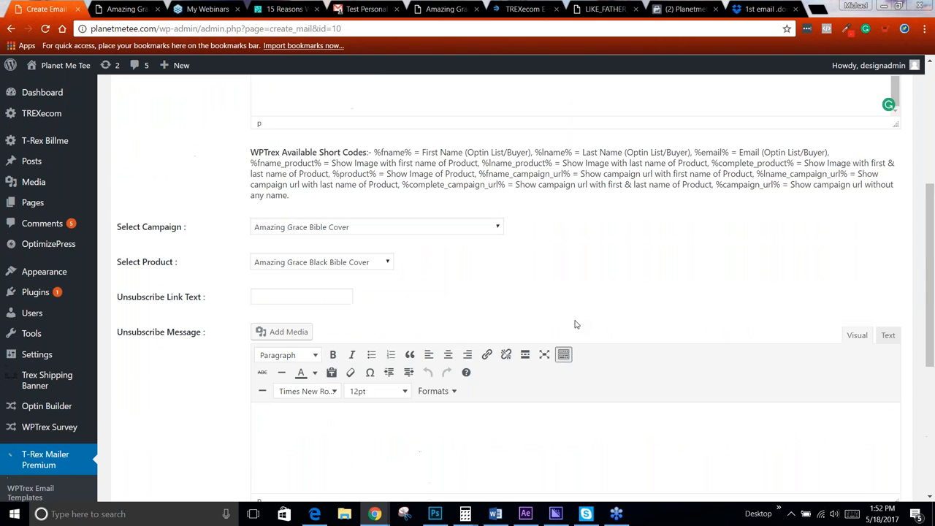
pyautogui.scroll(-8, 577, 321)
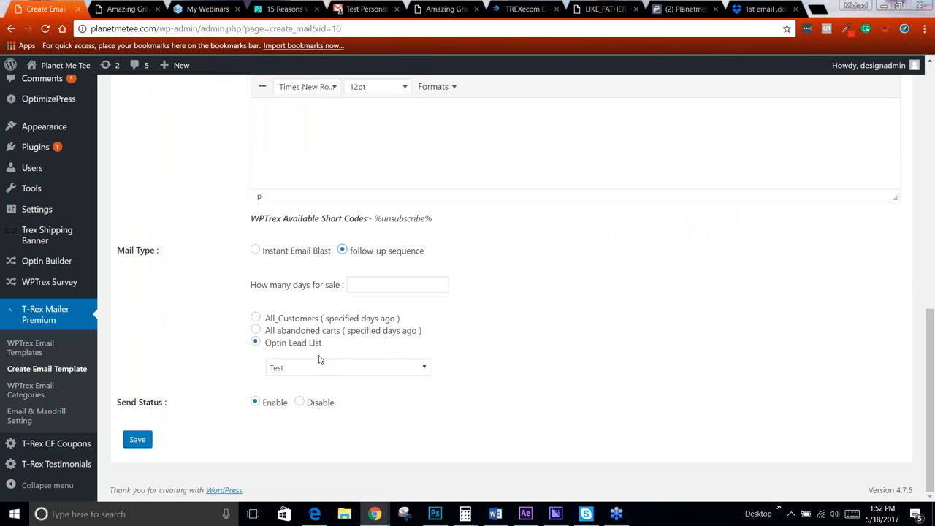
pyautogui.scroll(1, 322, 348)
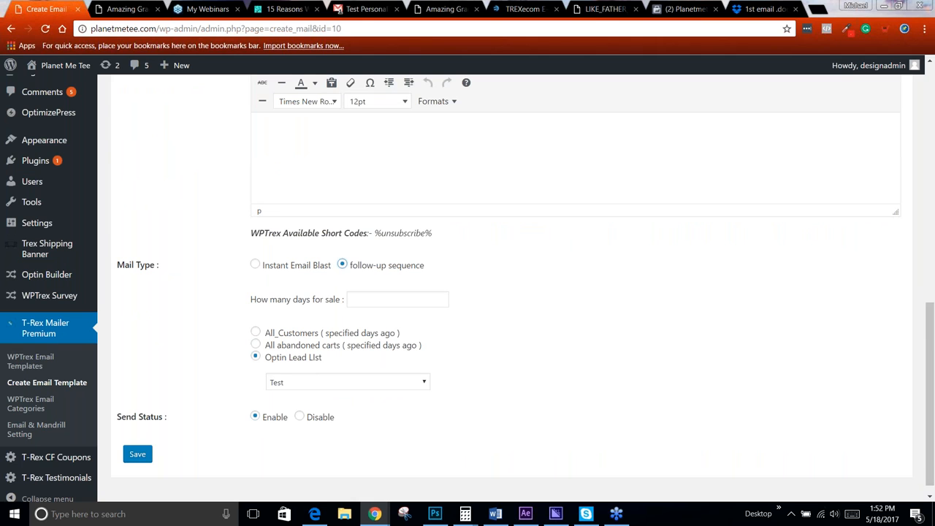
pyautogui.scroll(10, 577, 292)
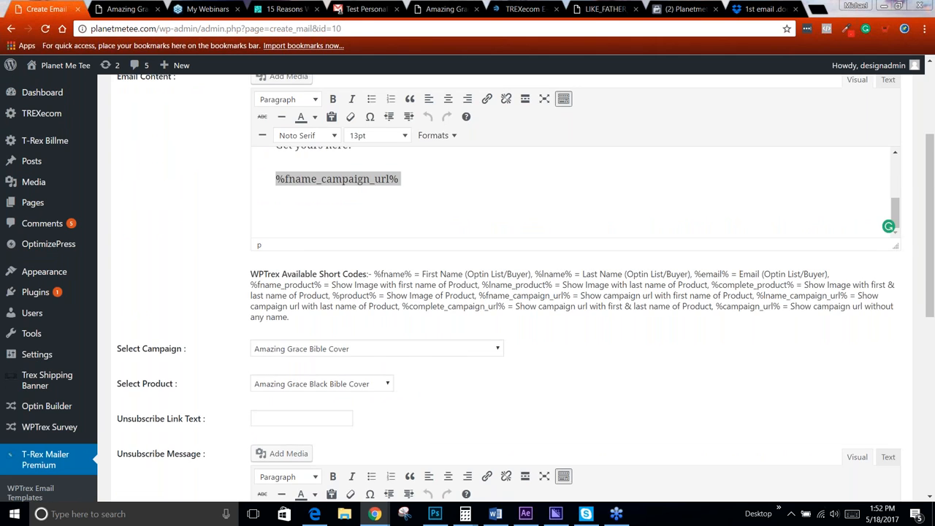
pyautogui.moveTo(896, 371)
pyautogui.mouseDown()
pyautogui.moveTo(896, 343)
pyautogui.moveTo(896, 370)
pyautogui.mouseUp()
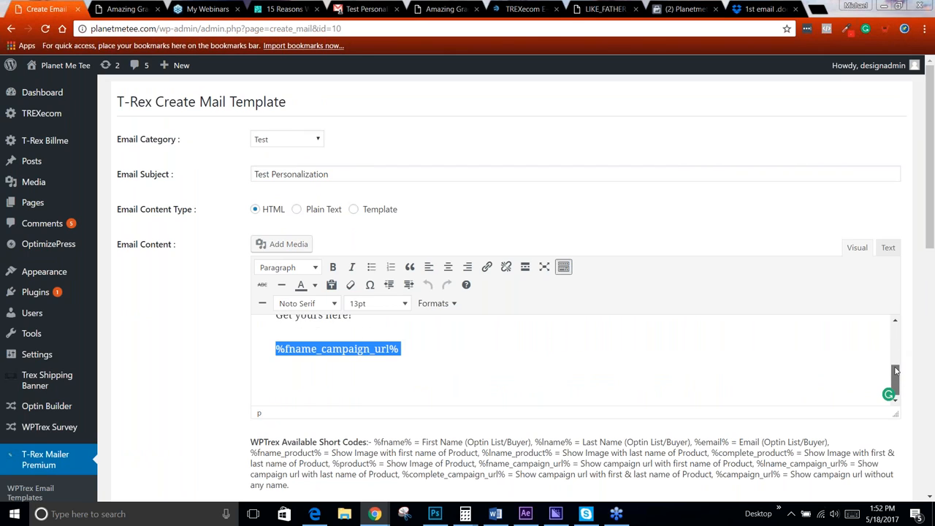
# - Switch to the article on 15 reasons to start building an email list, select its web address and show the article's beginning
pyautogui.click(869, 498)
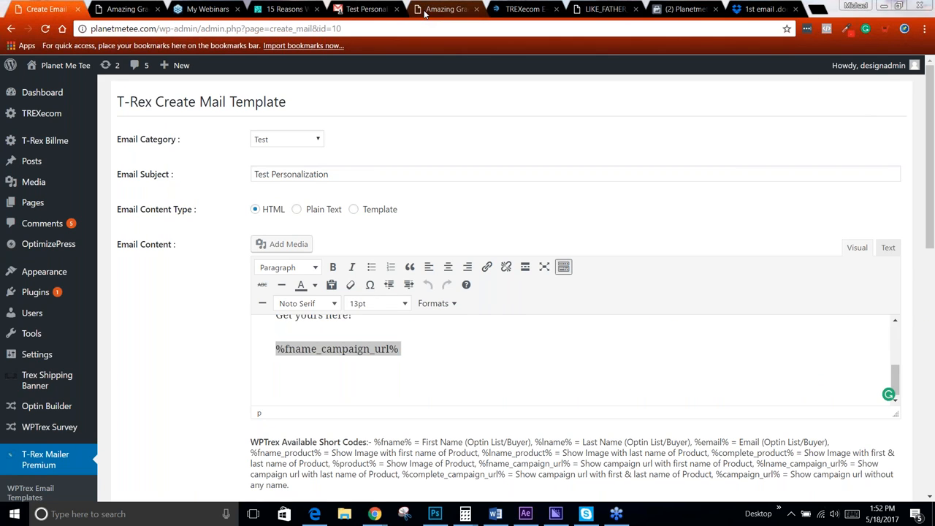
pyautogui.click(600, 11)
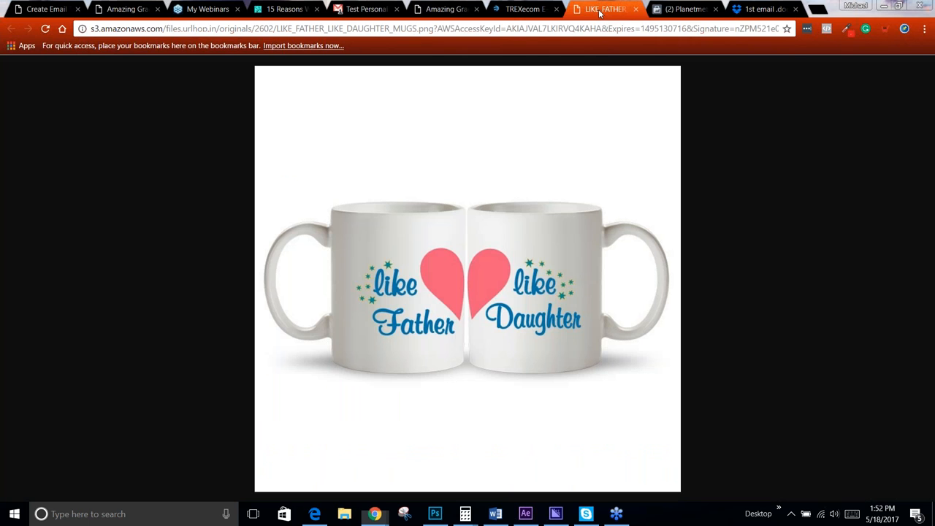
pyautogui.click(522, 9)
pyautogui.click(283, 8)
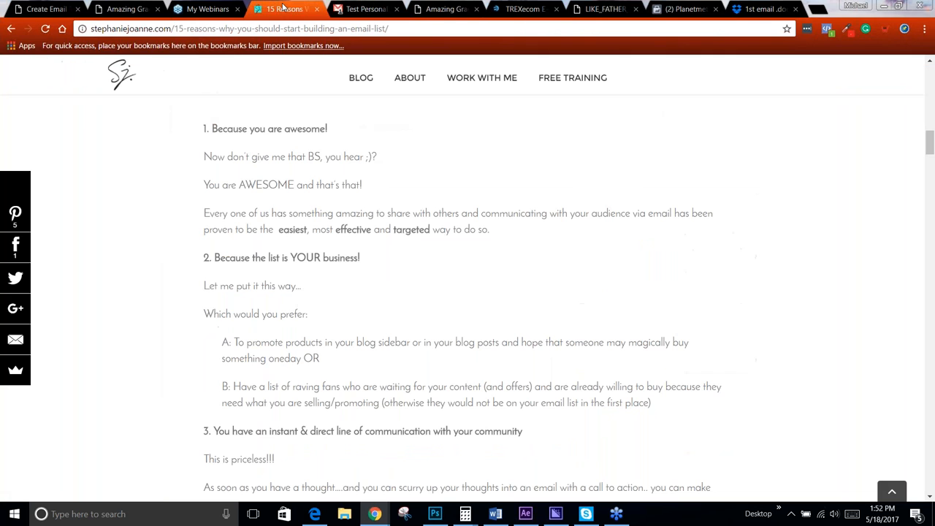
pyautogui.click(427, 28)
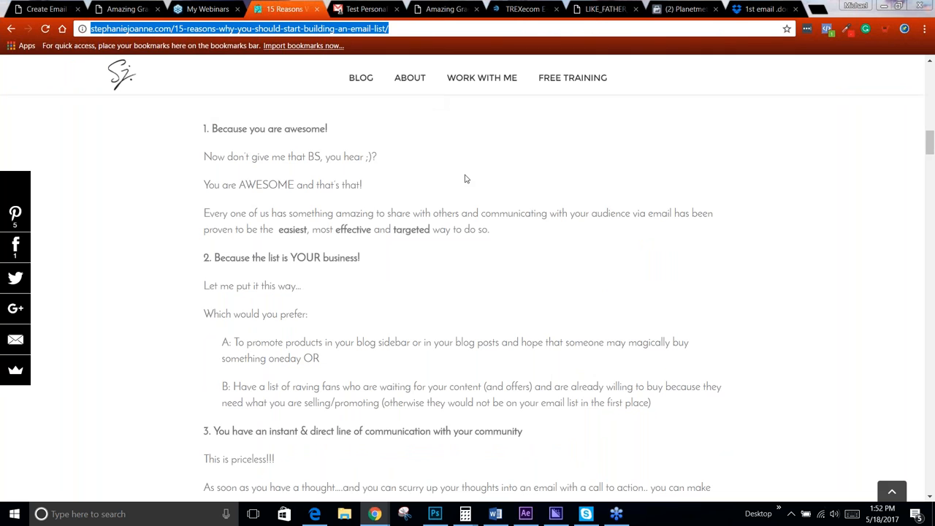
pyautogui.scroll(10, 467, 179)
pyautogui.scroll(7, 472, 180)
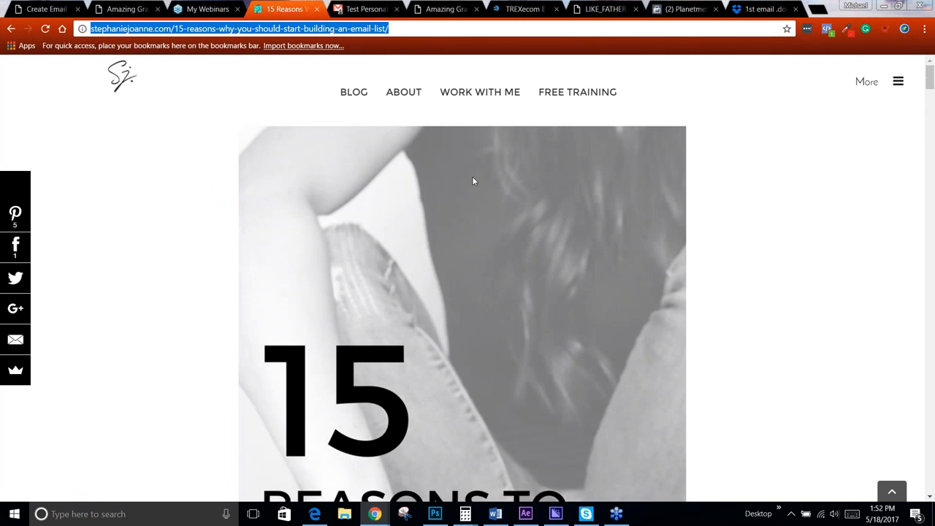
# - Read the article's introduction on why an online business needs an email list
pyautogui.scroll(-5, 472, 180)
pyautogui.scroll(-2, 472, 176)
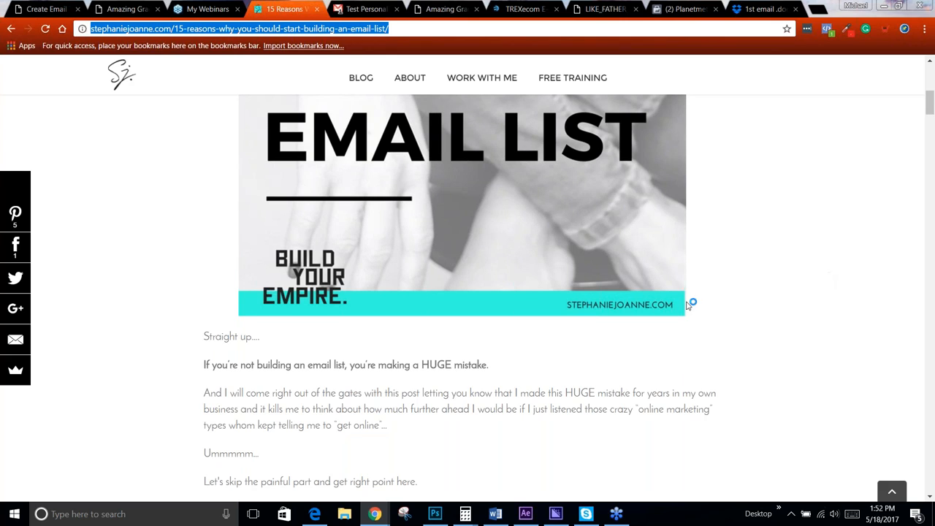
pyautogui.click(739, 278)
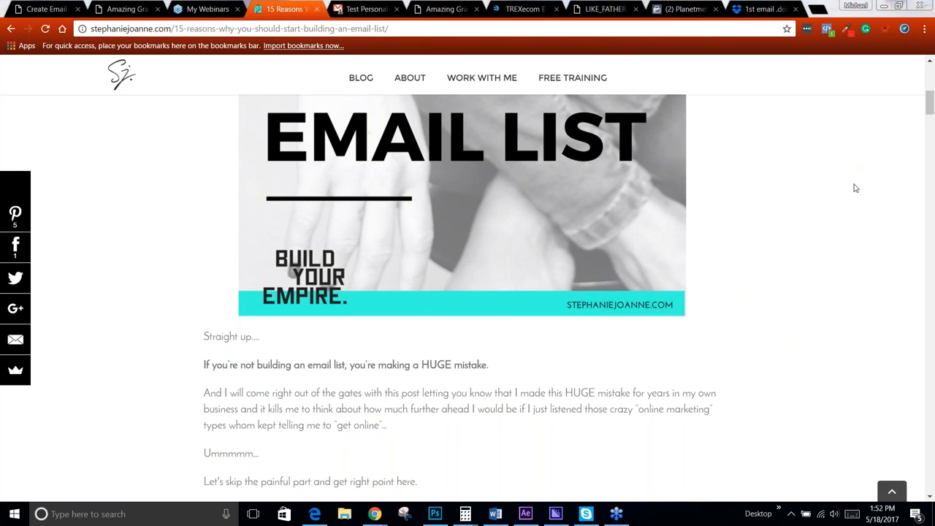
pyautogui.scroll(-3, 550, 188)
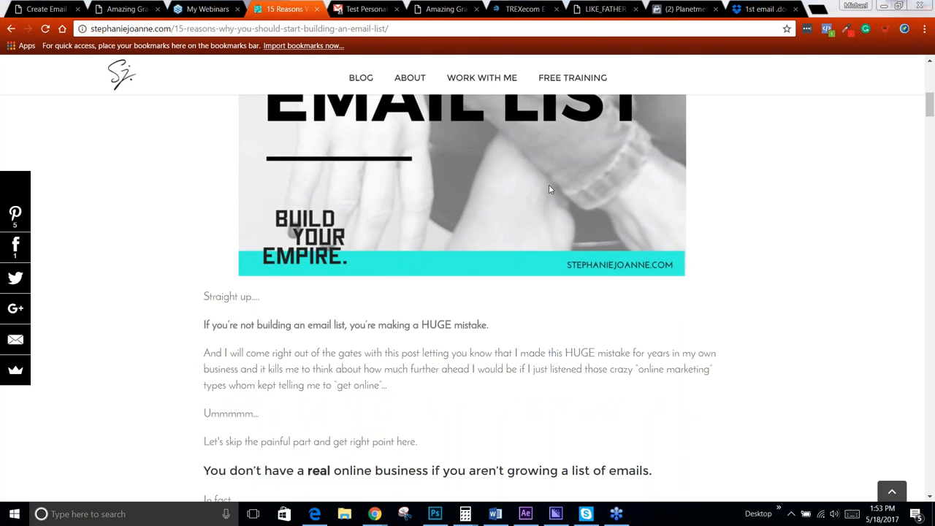
pyautogui.scroll(-2, 552, 191)
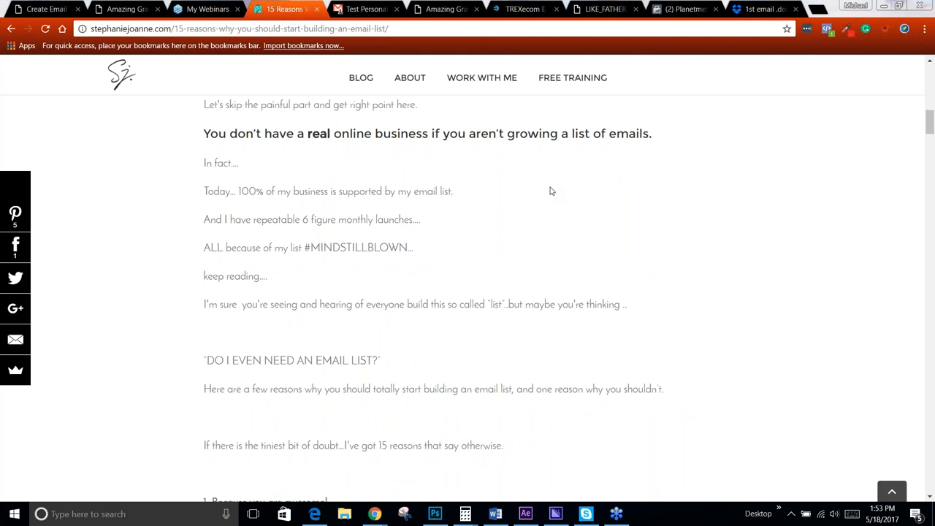
# - Read through the article's numbered reasons for building an email list, down to reasons 8 and 9
pyautogui.scroll(-6, 551, 191)
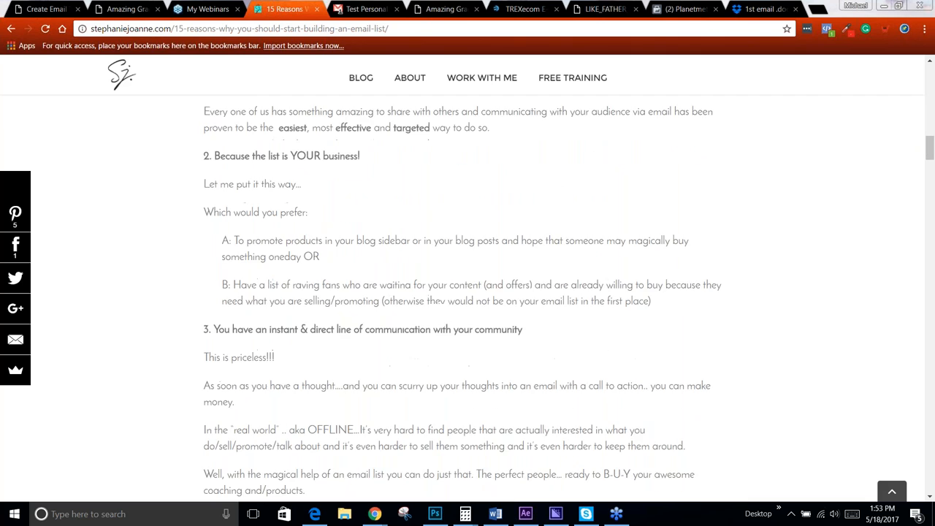
pyautogui.scroll(-1, 405, 309)
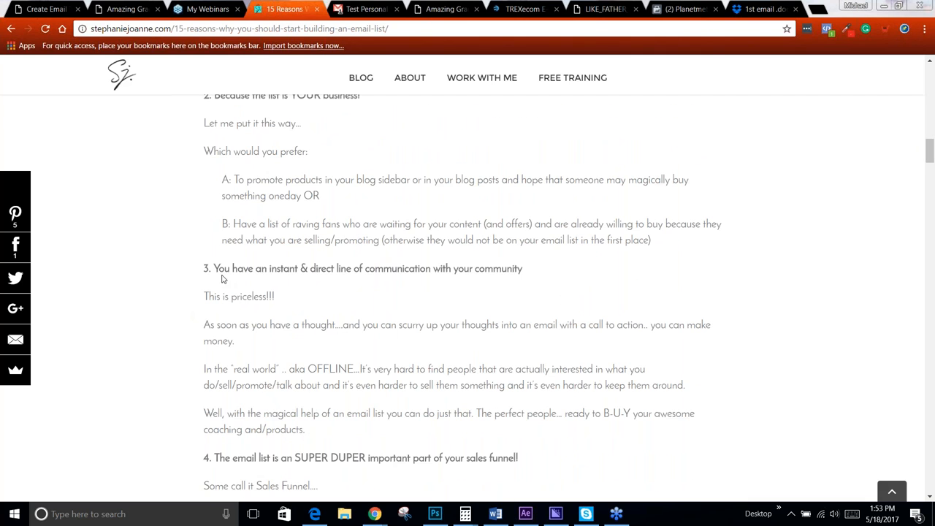
pyautogui.scroll(-1, 243, 271)
pyautogui.scroll(-2, 244, 273)
pyautogui.scroll(-2, 244, 273)
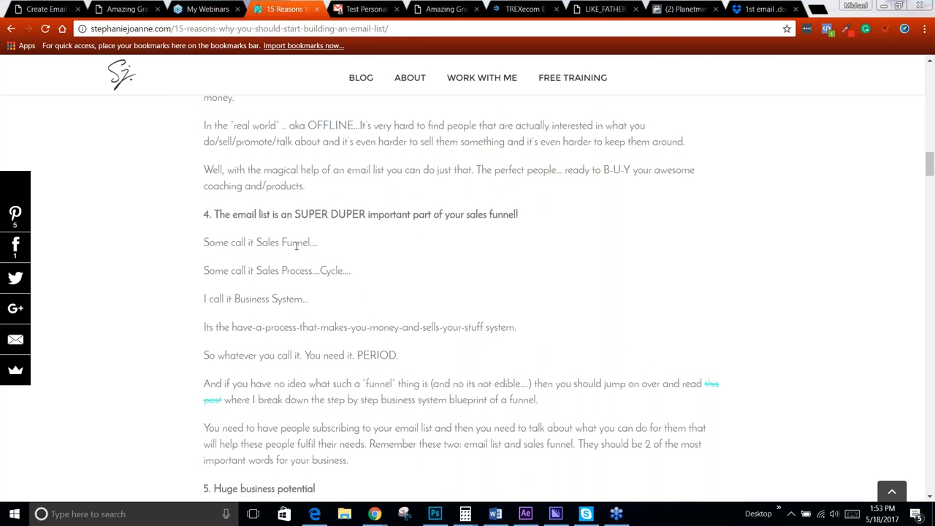
pyautogui.scroll(-5, 410, 229)
pyautogui.scroll(-3, 409, 229)
pyautogui.scroll(-5, 410, 229)
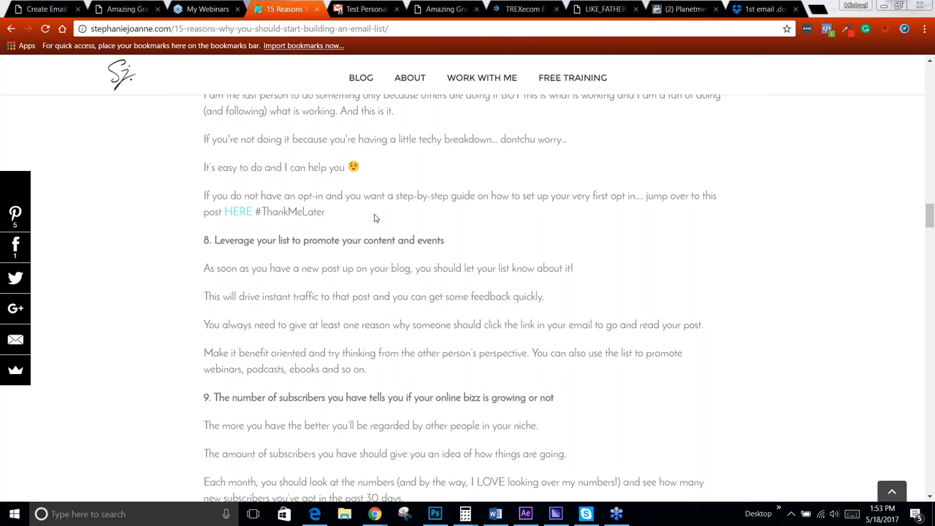
# - Switch to the personalized Amazing Grace Bible Cover product page and check its size and price options without choosing one
pyautogui.click(438, 9)
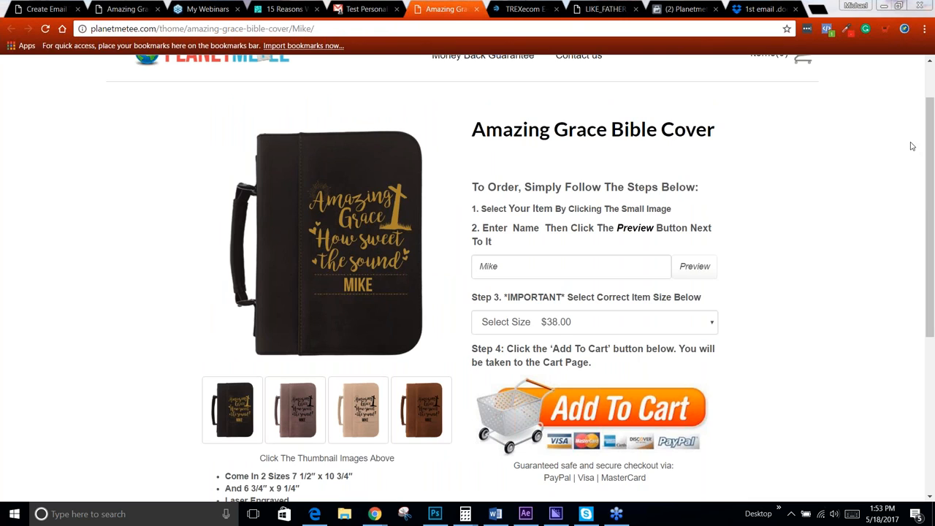
pyautogui.click(557, 327)
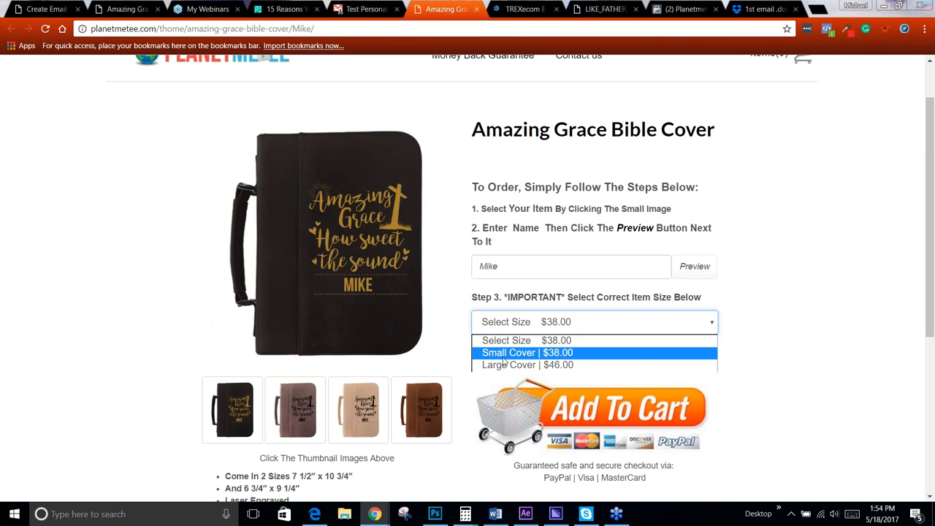
pyautogui.click(563, 344)
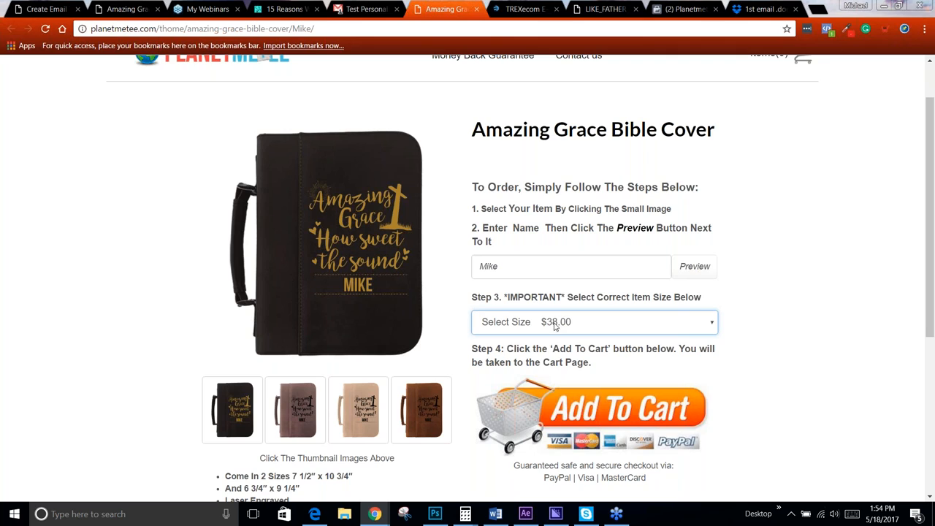
pyautogui.click(555, 328)
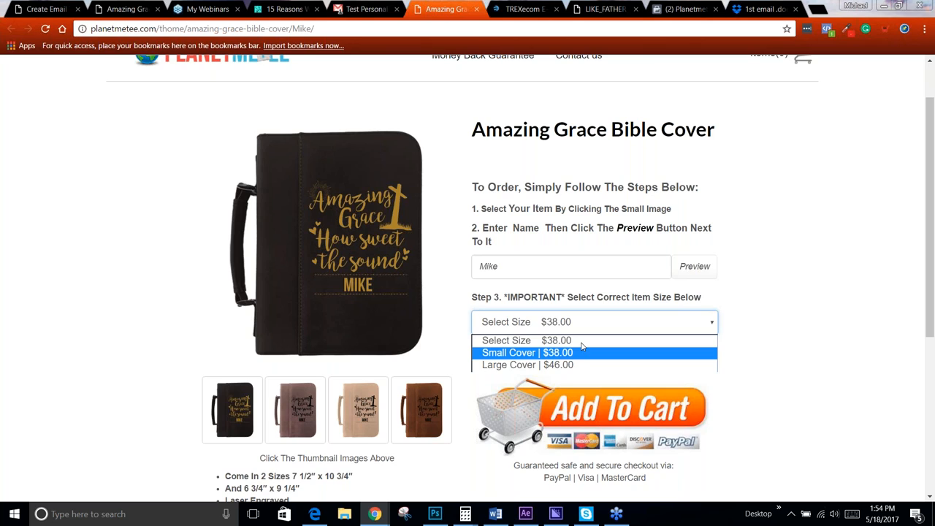
pyautogui.click(882, 143)
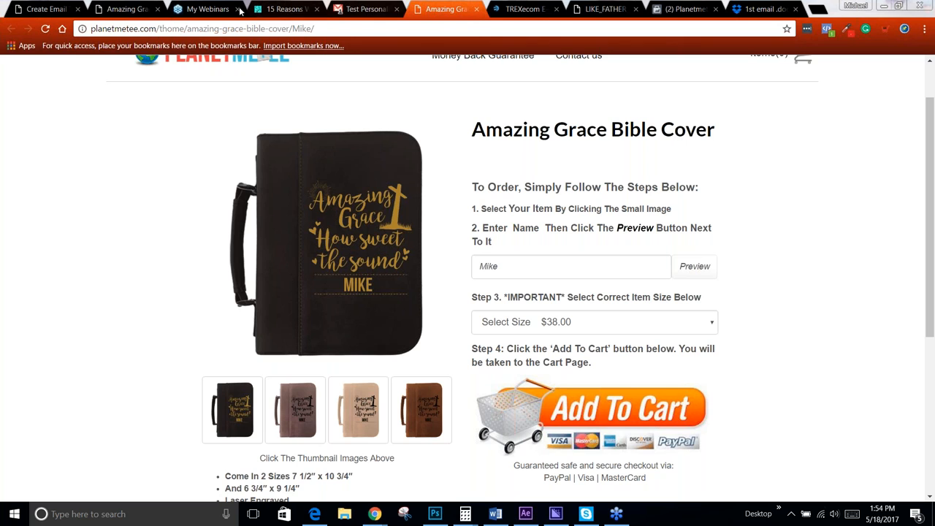
# - Return to the email template, show the beginning of its content, and briefly view the media library available for insertion
pyautogui.click(51, 10)
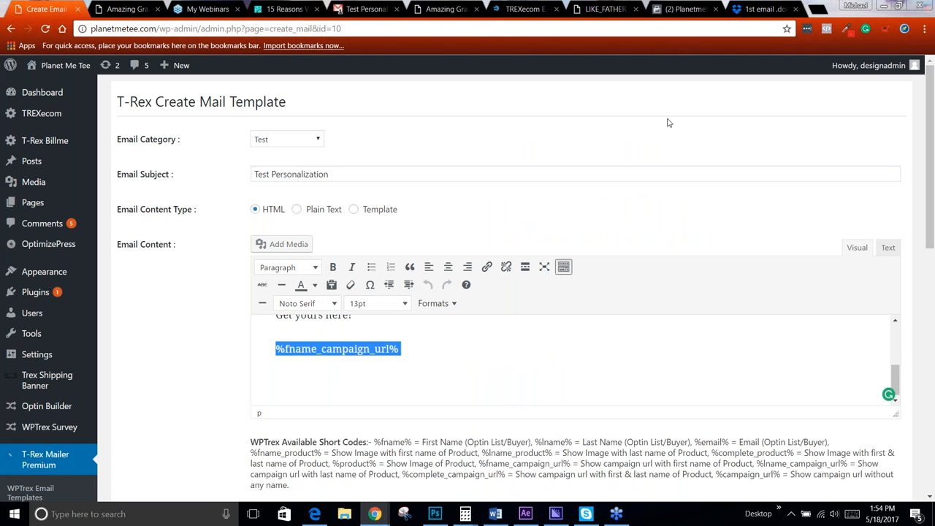
pyautogui.click(709, 120)
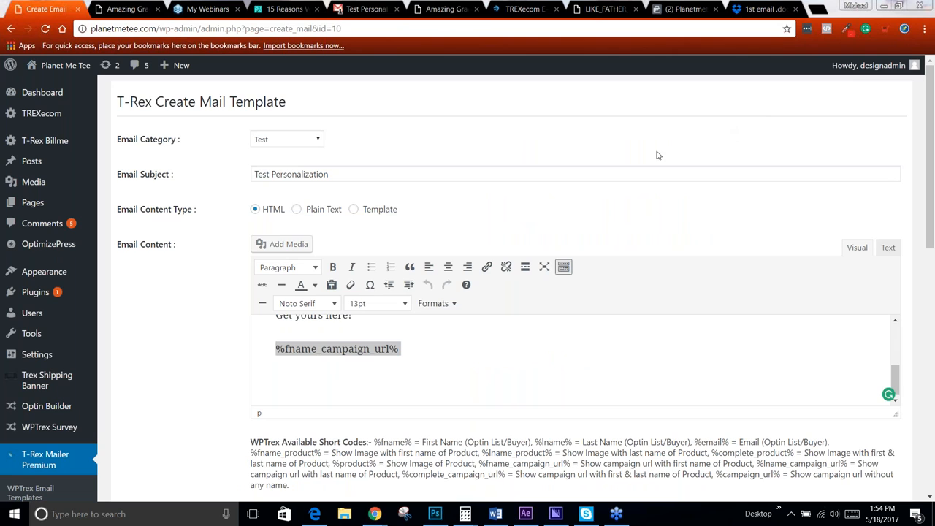
pyautogui.scroll(-2, 371, 325)
pyautogui.scroll(8, 371, 326)
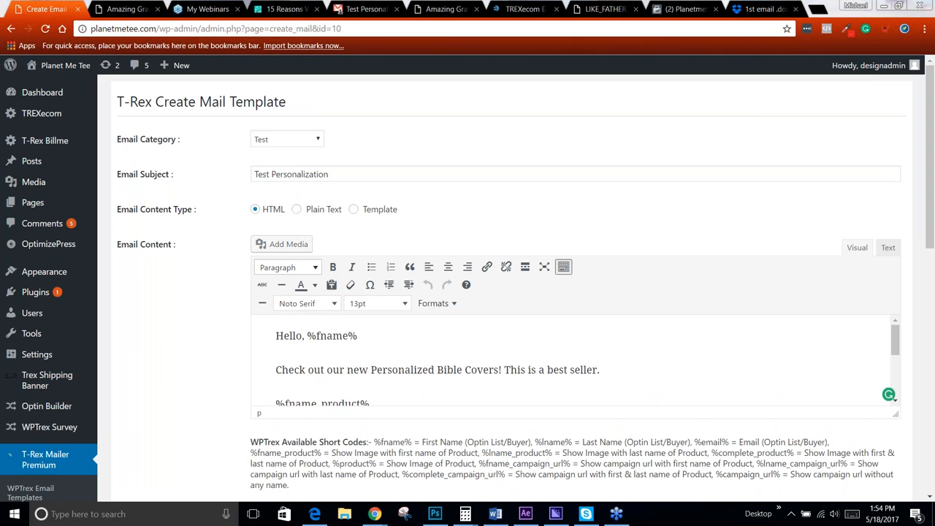
pyautogui.click(299, 244)
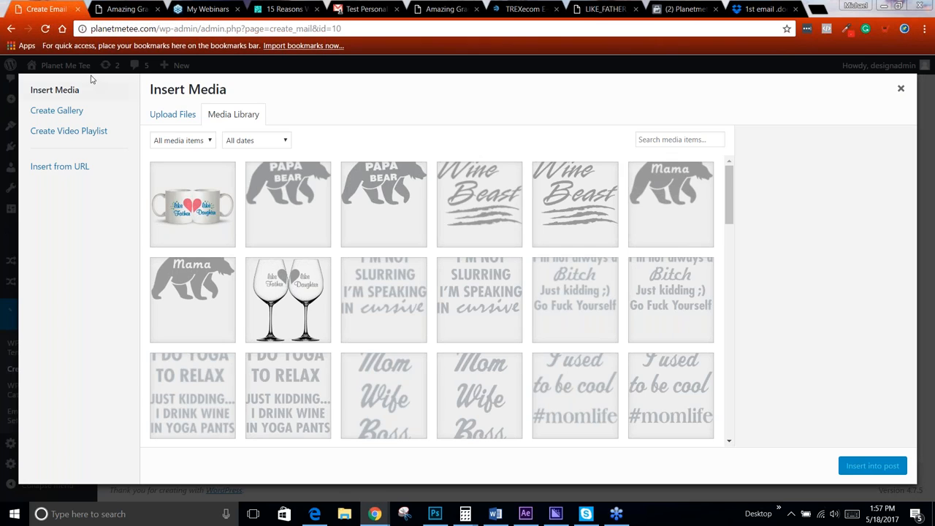
pyautogui.click(902, 89)
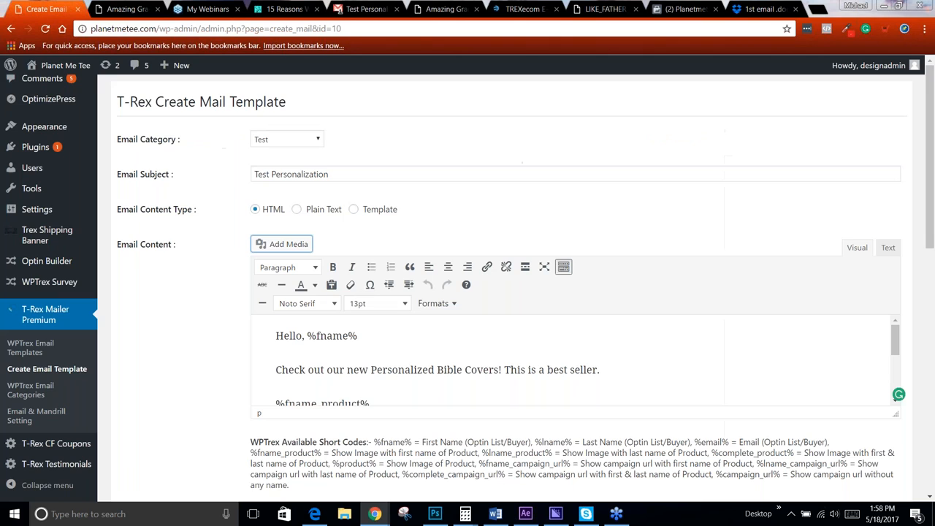
# - Visit the Planet Me Tee storefront, browse its featured collections and open the Quotable Tees collection
pyautogui.click(65, 65)
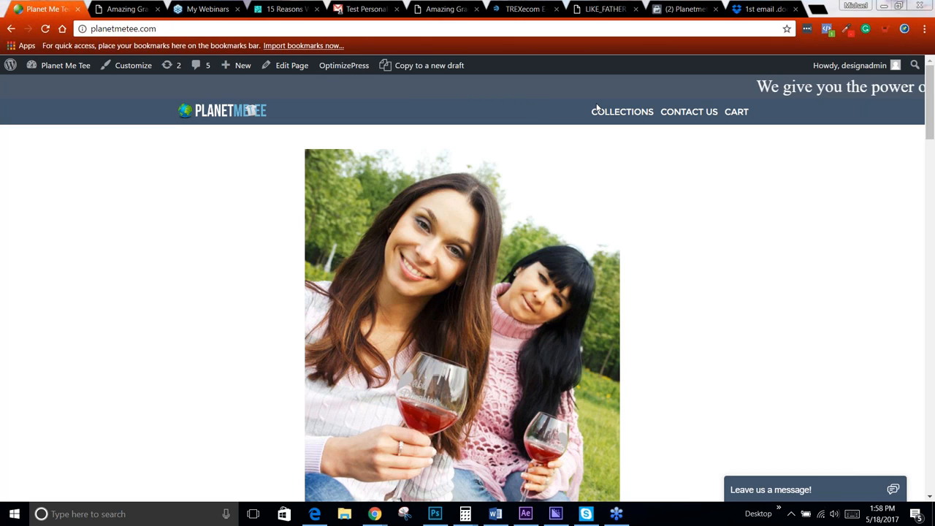
pyautogui.scroll(-7, 494, 120)
pyautogui.scroll(-12, 494, 119)
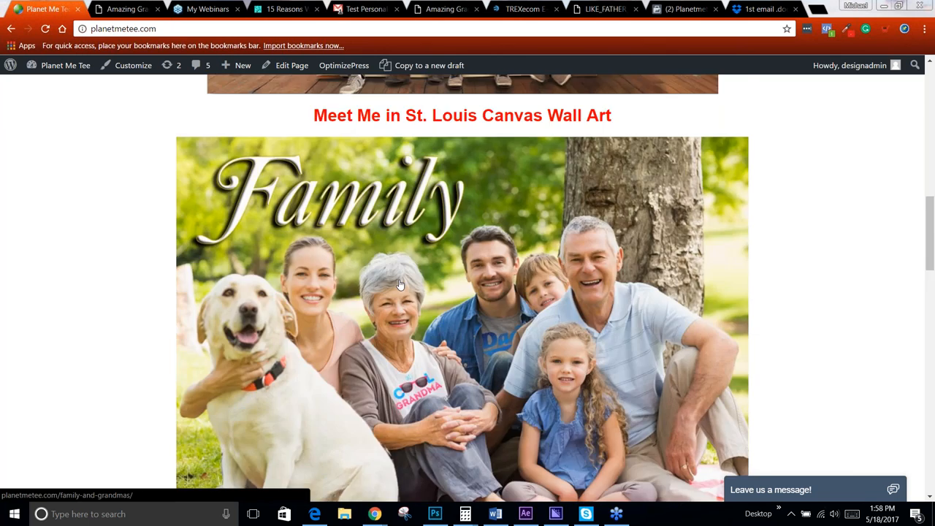
pyautogui.scroll(-3, 400, 284)
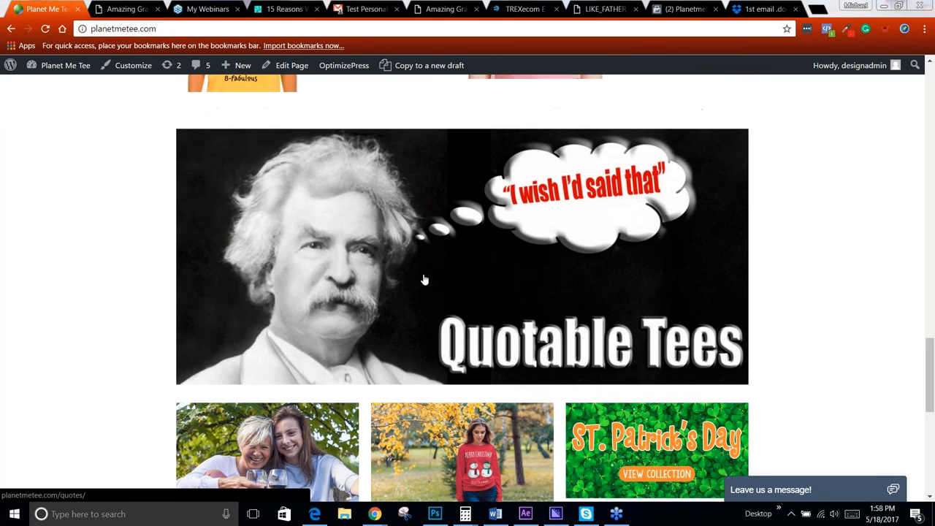
pyautogui.click(565, 251)
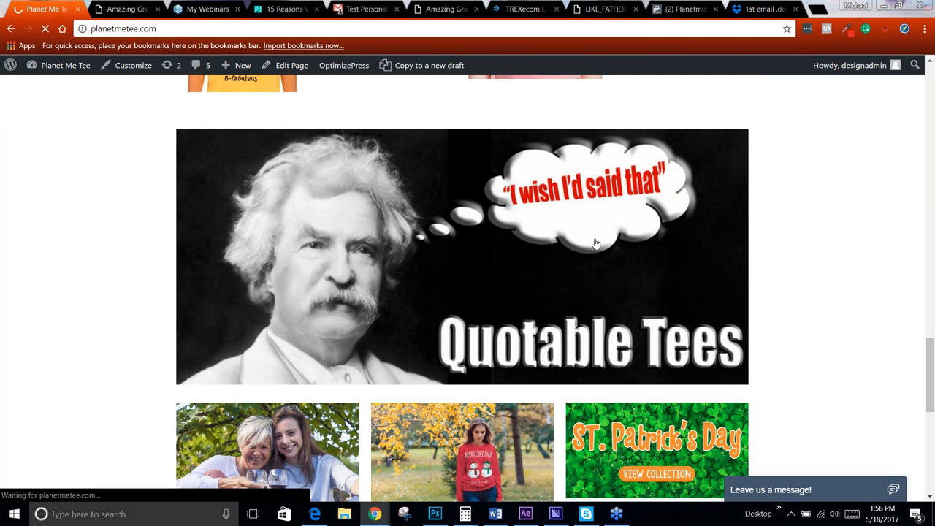
# - Look over the first rows of quote tees and open the Mark Twain product page
pyautogui.scroll(-3, 603, 230)
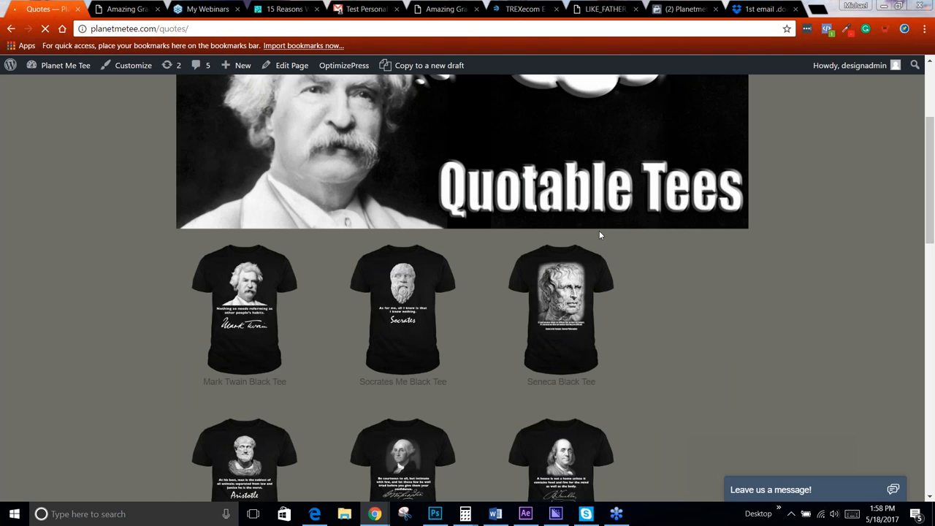
pyautogui.scroll(-2, 606, 269)
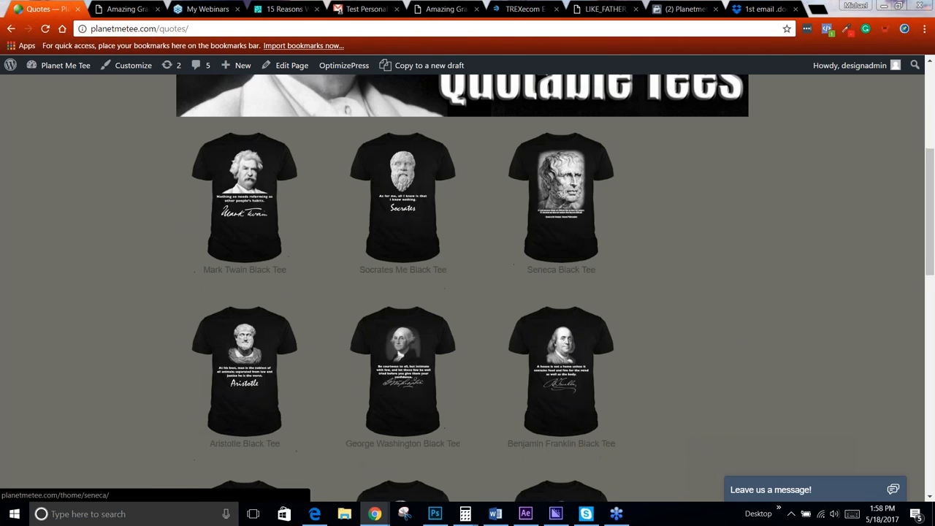
pyautogui.scroll(1, 374, 227)
pyautogui.click(373, 227)
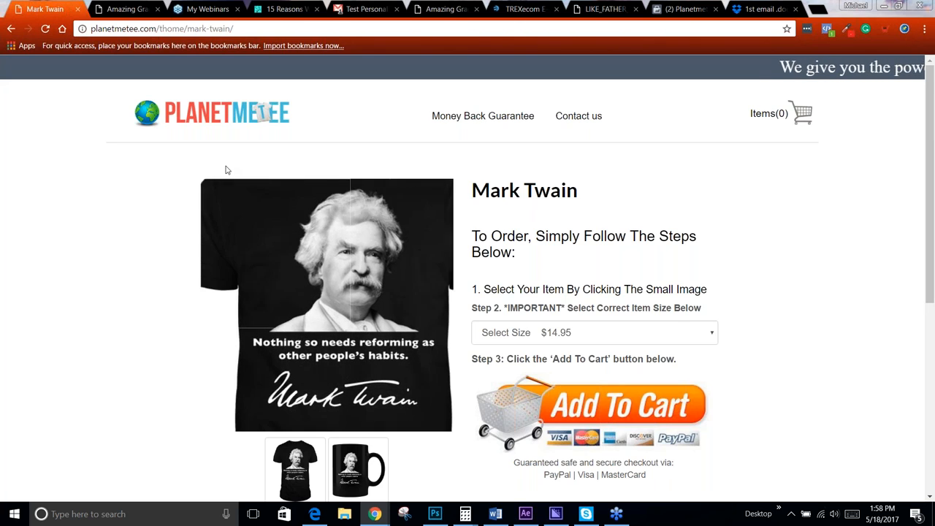
# - Return to the Quotable Tees collection and browse the remaining quote tees down to the end of the page
pyautogui.click(11, 29)
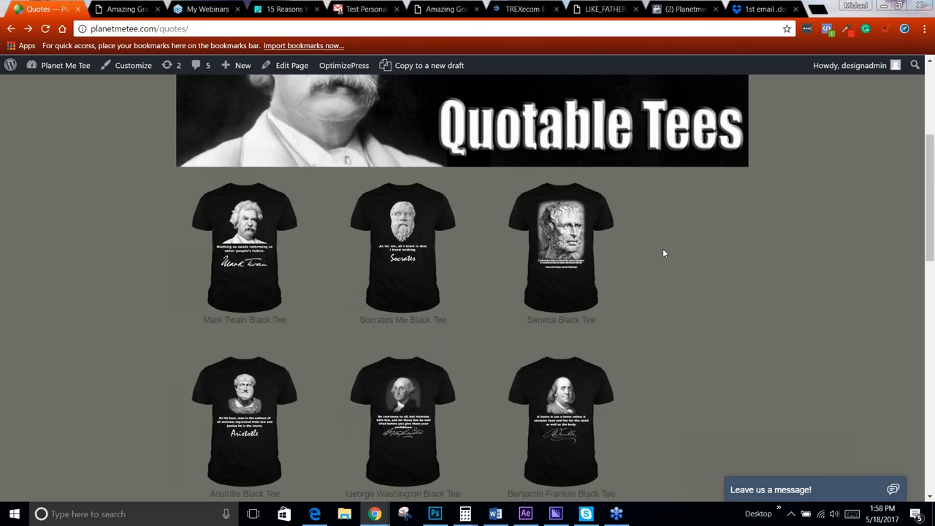
pyautogui.scroll(-3, 662, 248)
pyautogui.scroll(-2, 666, 256)
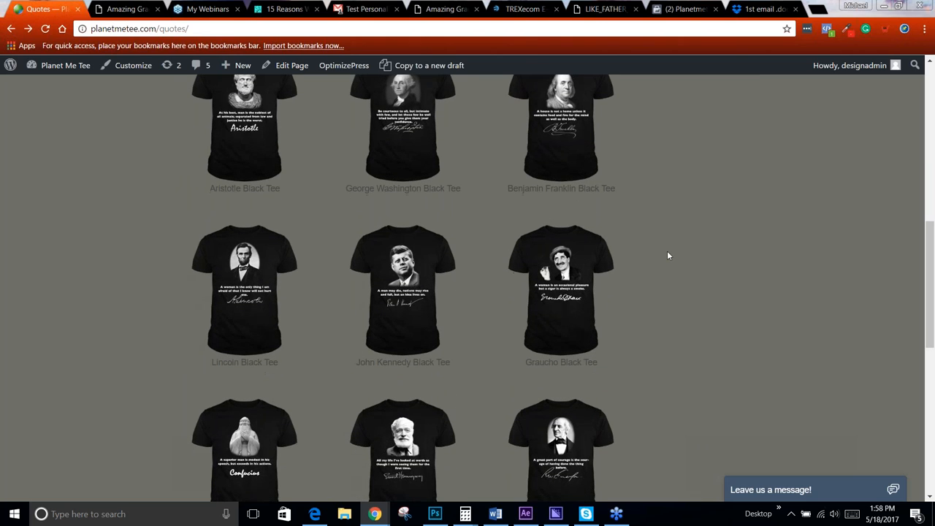
pyautogui.scroll(-1, 666, 256)
pyautogui.scroll(-1, 666, 255)
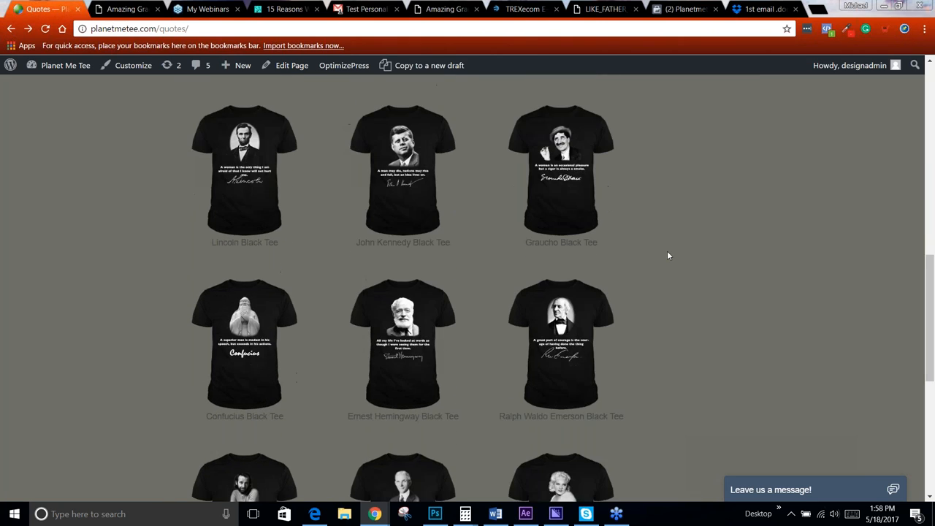
pyautogui.scroll(-1, 667, 255)
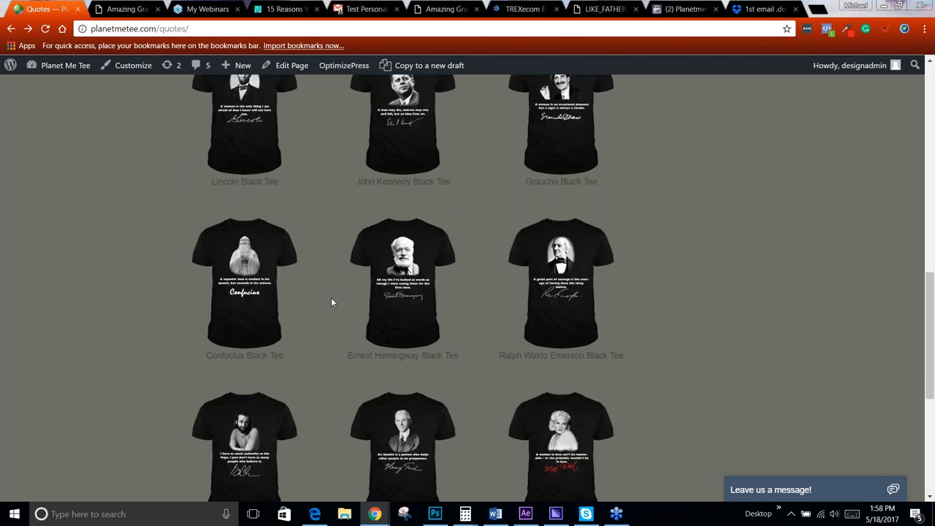
pyautogui.scroll(-1, 333, 296)
pyautogui.scroll(-2, 334, 294)
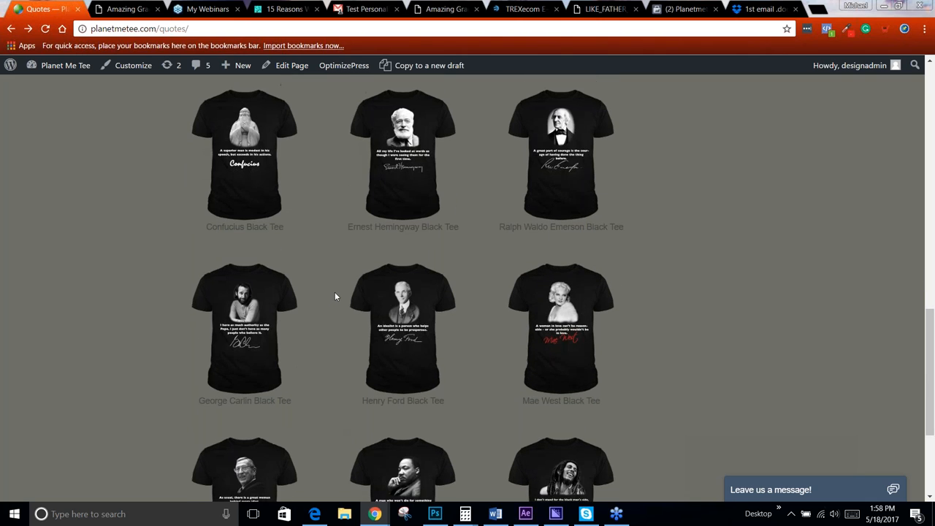
pyautogui.scroll(-1, 335, 296)
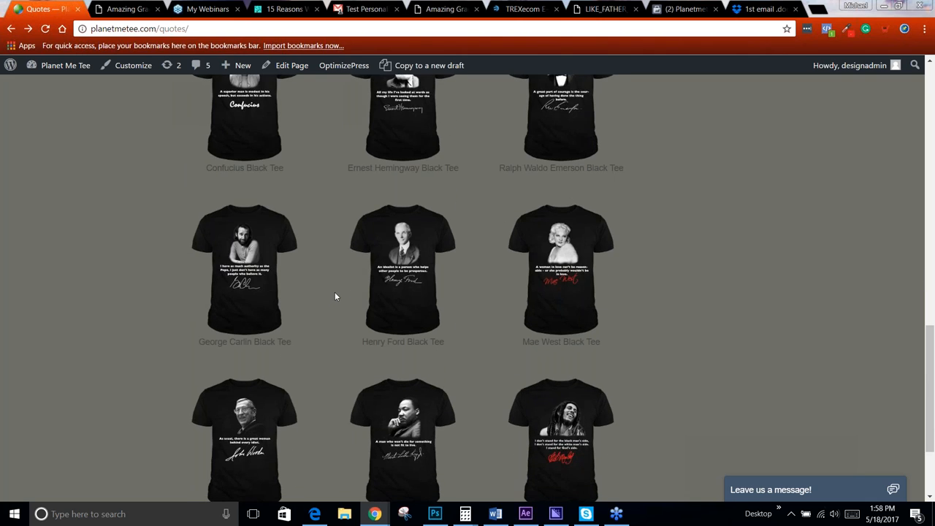
pyautogui.scroll(-1, 335, 296)
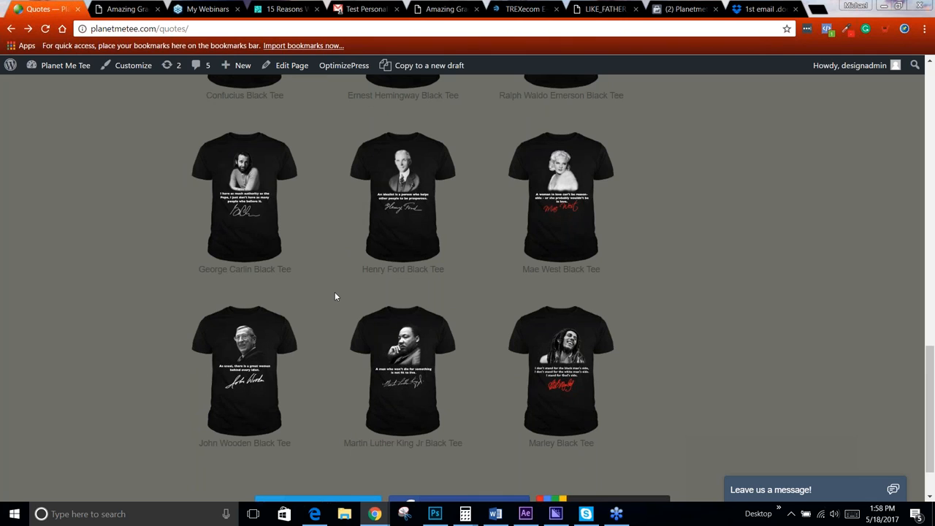
pyautogui.scroll(-1, 335, 297)
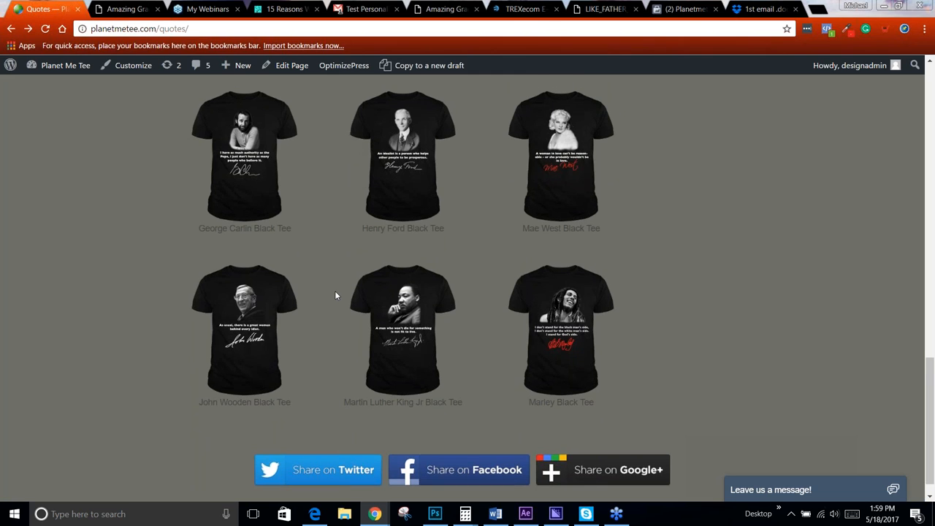
pyautogui.scroll(2, 336, 296)
pyautogui.scroll(-2, 339, 293)
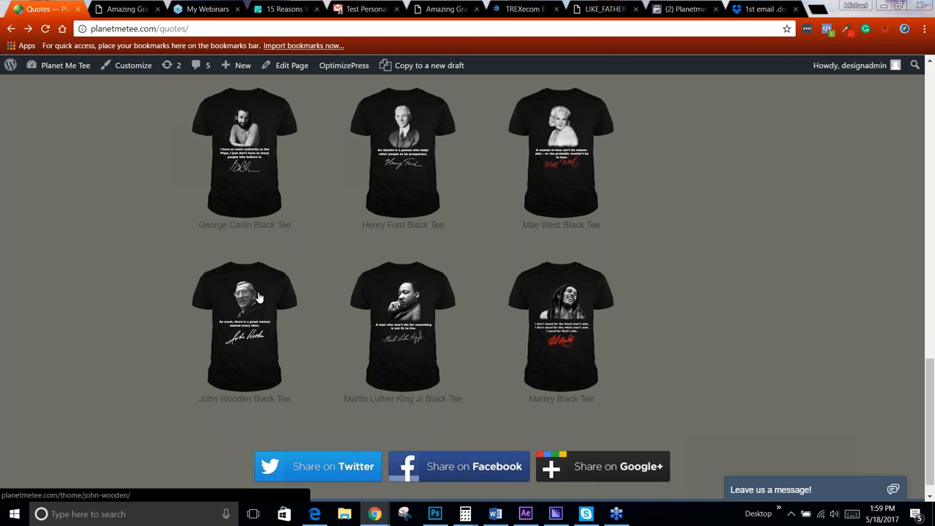
pyautogui.scroll(-1, 344, 314)
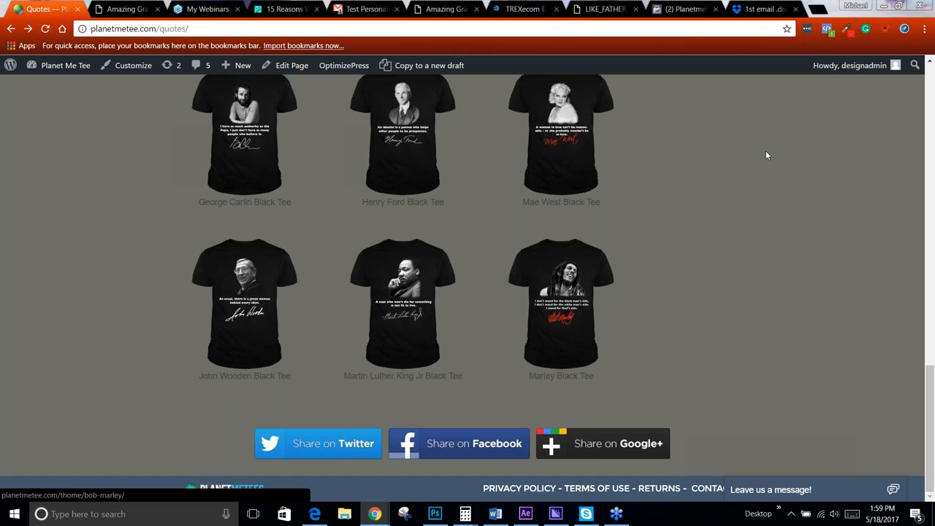
# - View the George Carlin and Henry Ford tee product pages, going back to the Quotable Tees collection after each one
pyautogui.scroll(2, 419, 311)
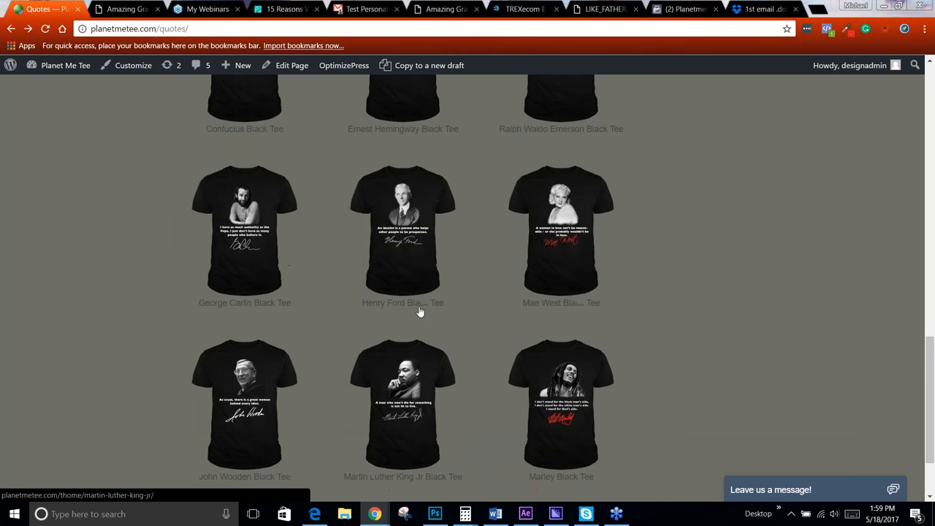
pyautogui.click(308, 234)
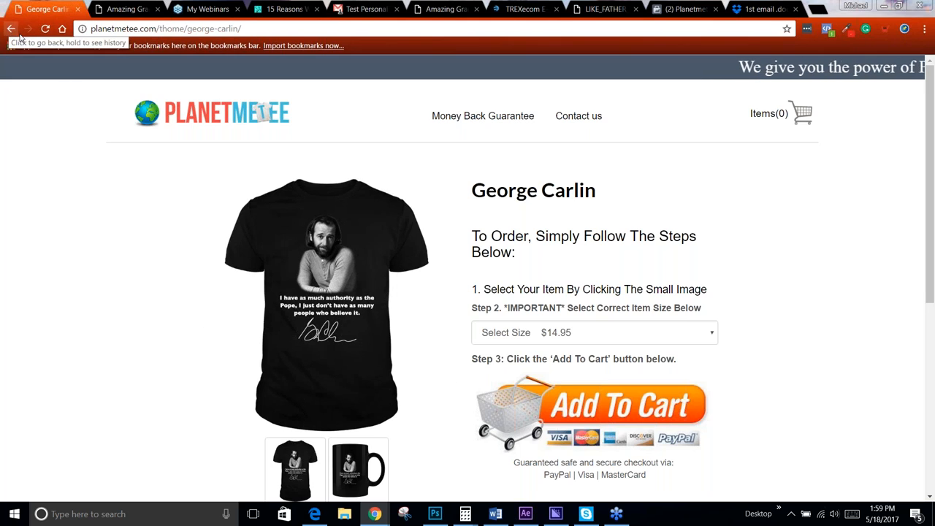
pyautogui.scroll(-1, 606, 283)
pyautogui.click(584, 274)
pyautogui.click(119, 143)
pyautogui.click(11, 28)
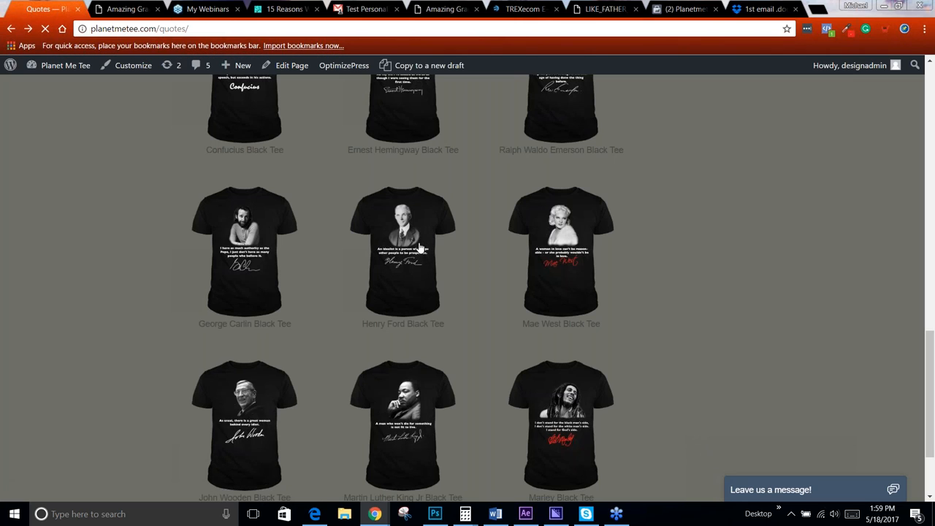
pyautogui.click(444, 249)
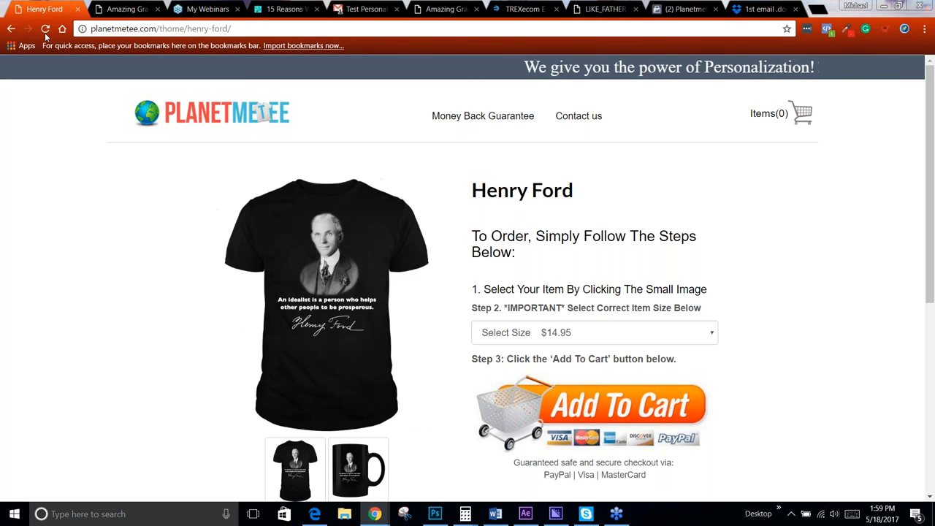
pyautogui.click(12, 30)
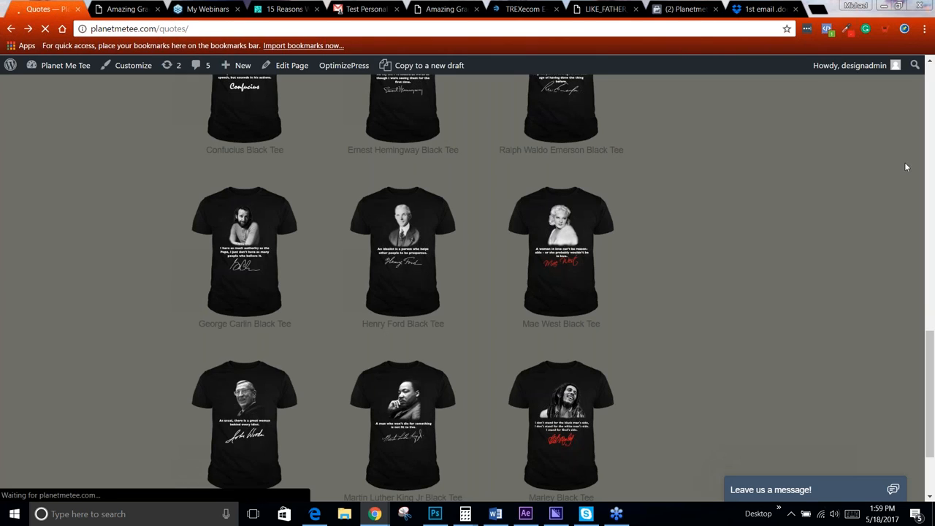
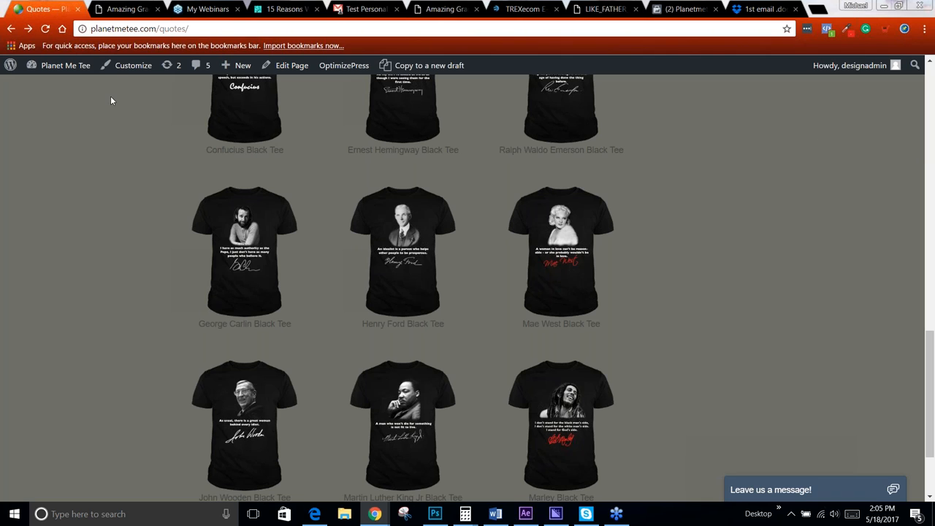
# - Go to the Planet Me Tee storefront home page and open the Canvas Wall Art collection from its featured items
pyautogui.moveTo(58, 65)
pyautogui.click(41, 103)
pyautogui.click(57, 87)
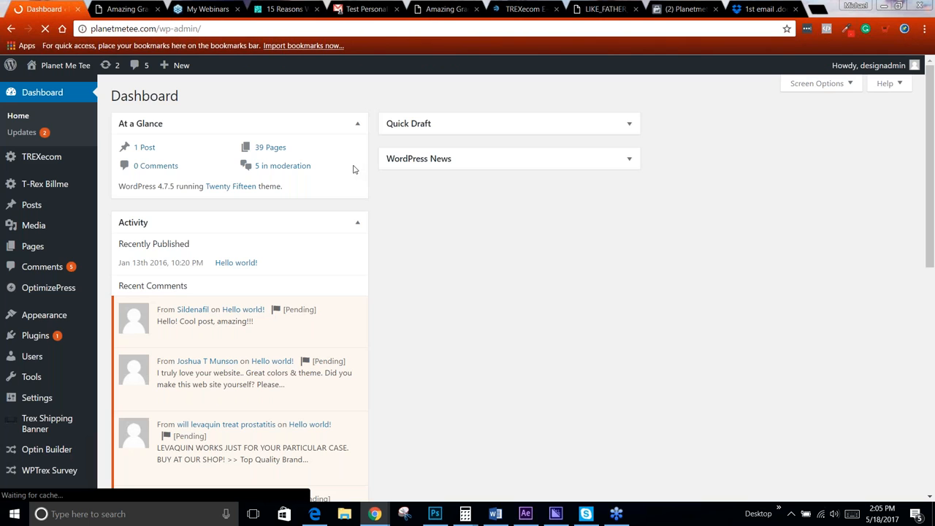
pyautogui.click(45, 68)
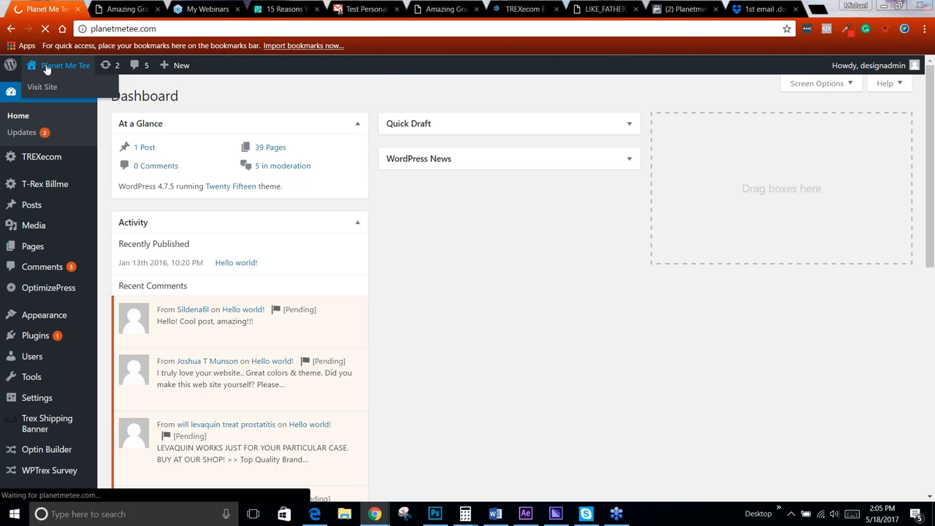
pyautogui.scroll(-3, 379, 227)
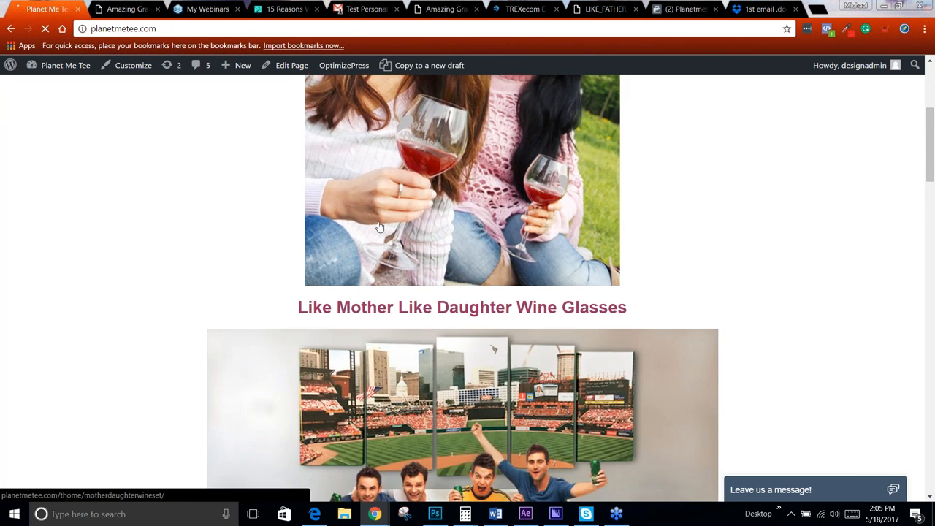
pyautogui.scroll(-2, 380, 227)
pyautogui.click(380, 225)
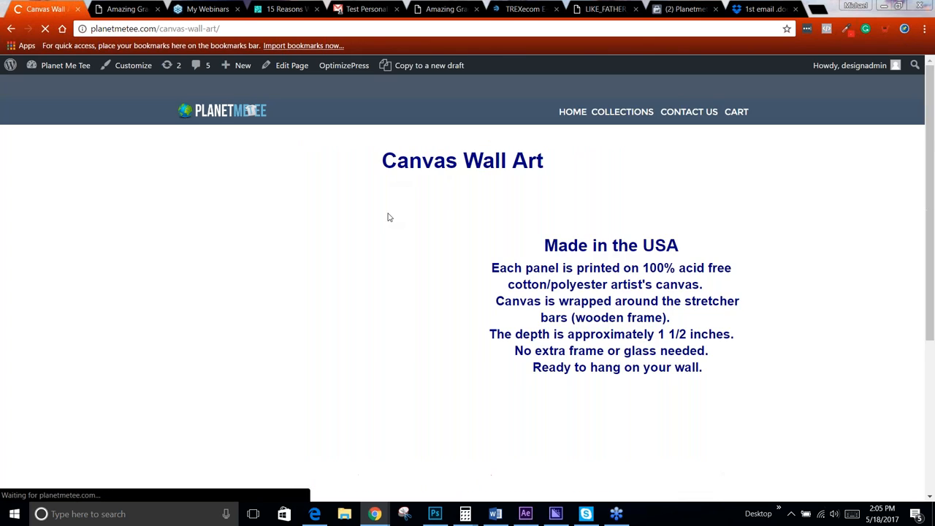
# - Browse the five-panel canvas designs and open the San Diego Bay Moon product page
pyautogui.scroll(-1, 391, 214)
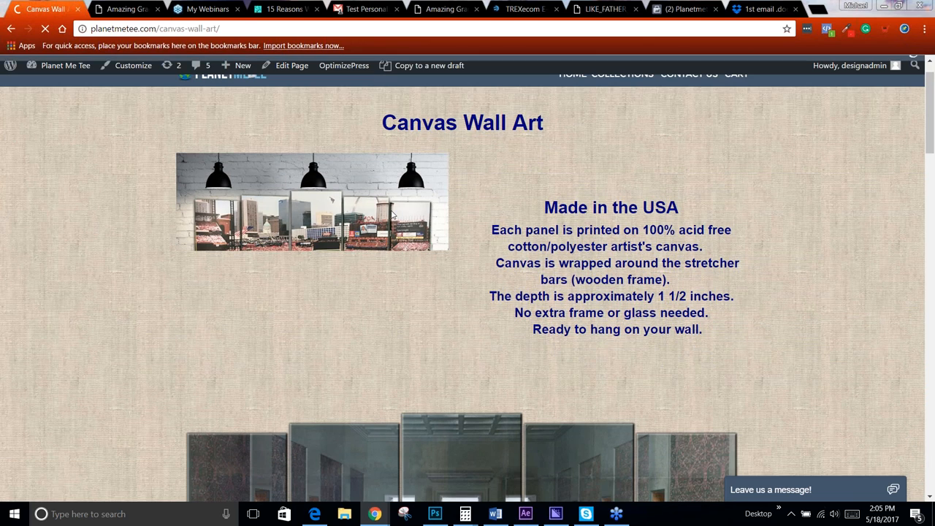
pyautogui.scroll(-10, 391, 213)
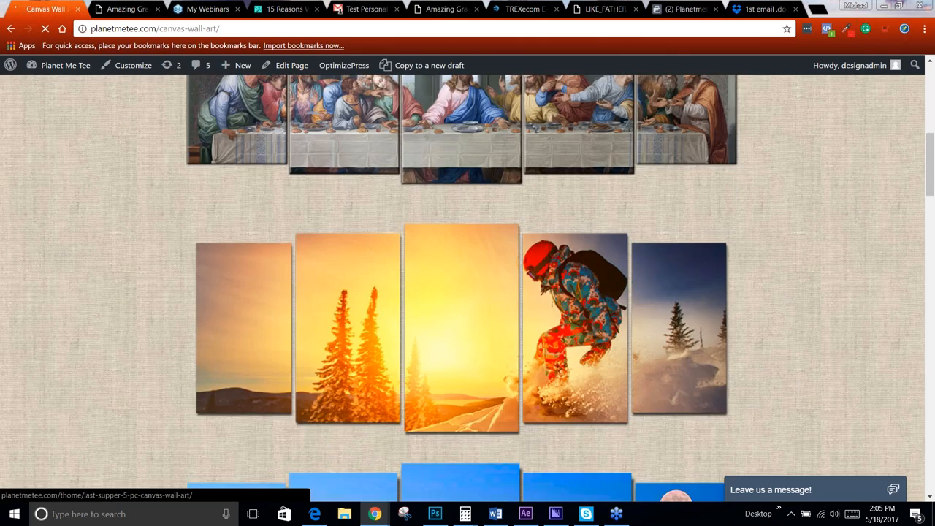
pyautogui.scroll(-5, 419, 199)
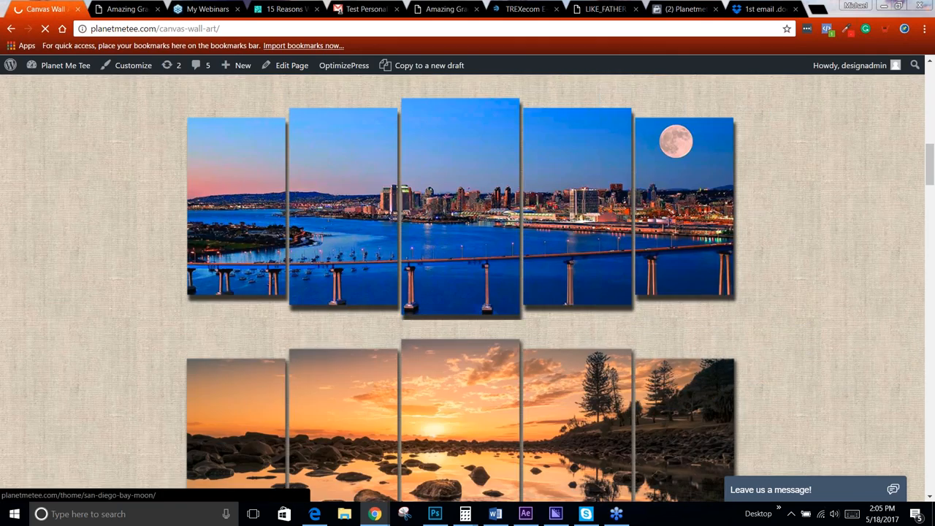
pyautogui.click(420, 198)
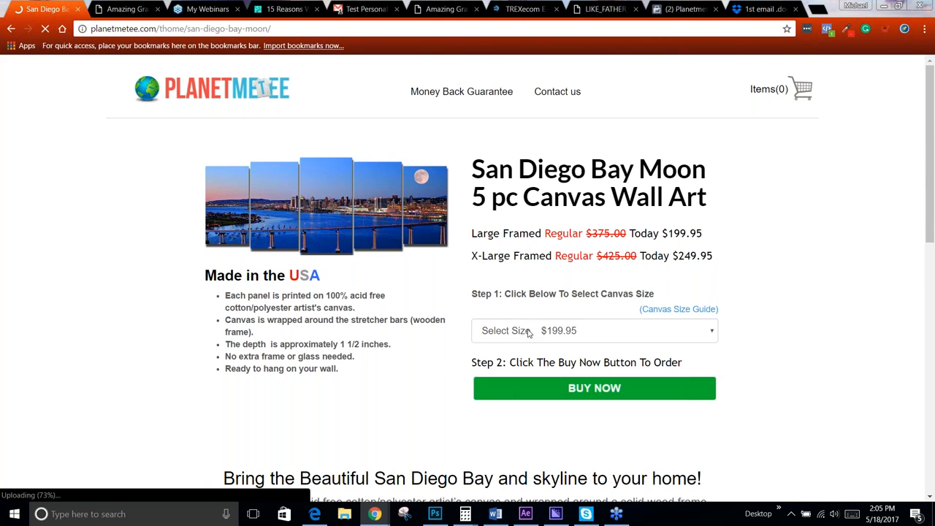
# - Open the Canvas Size Guide, compare the Large and Extra Large panel dimensions, and close the guide
pyautogui.click(678, 311)
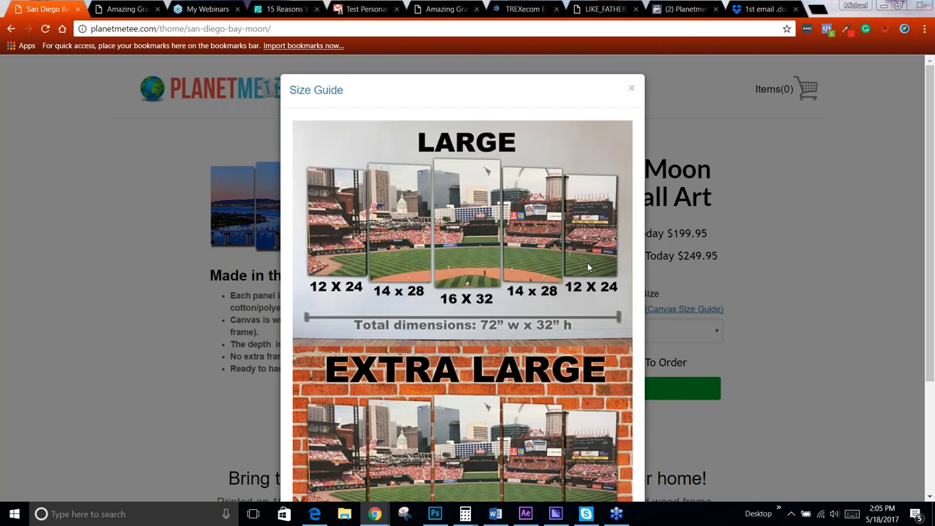
pyautogui.scroll(-2, 587, 264)
pyautogui.scroll(3, 588, 267)
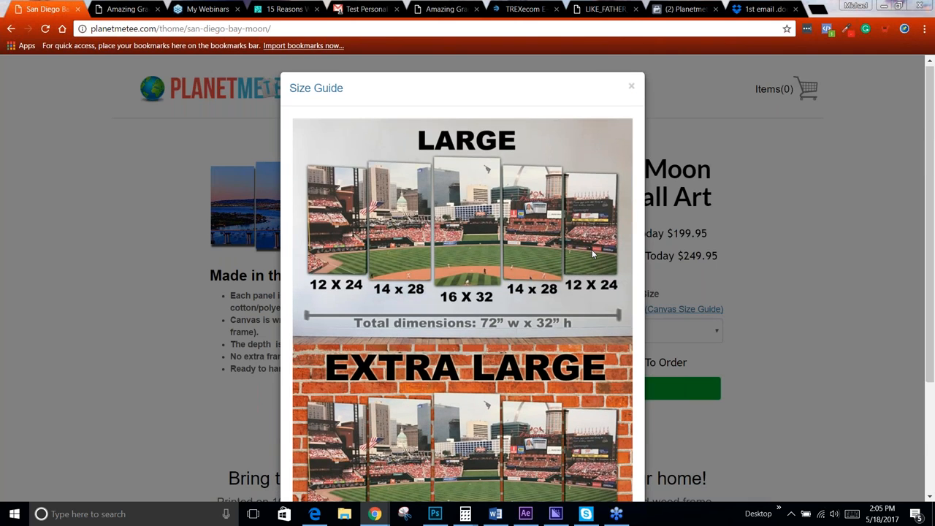
pyautogui.scroll(-3, 592, 254)
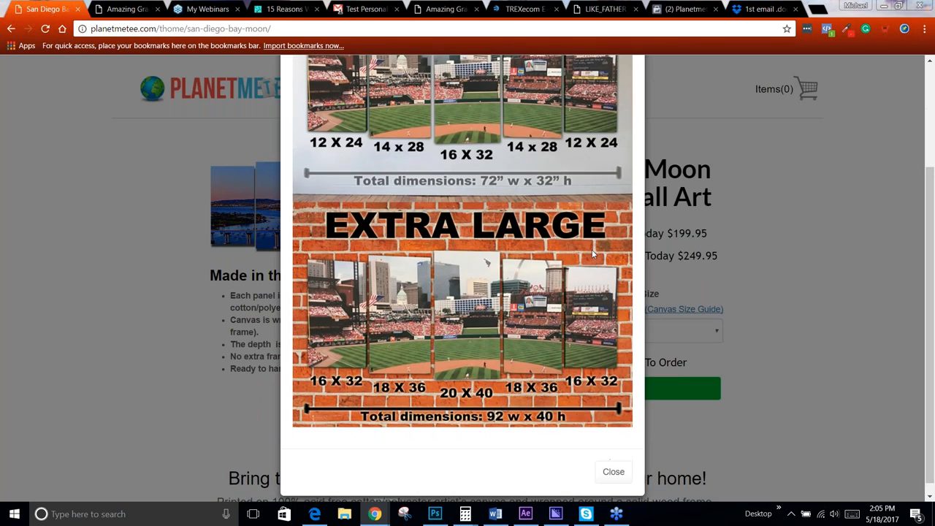
pyautogui.scroll(1, 592, 253)
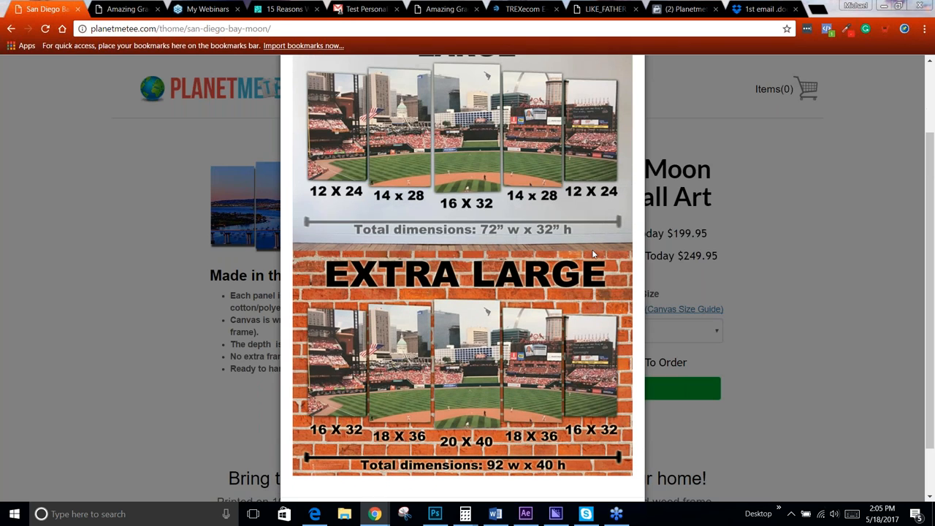
pyautogui.click(759, 275)
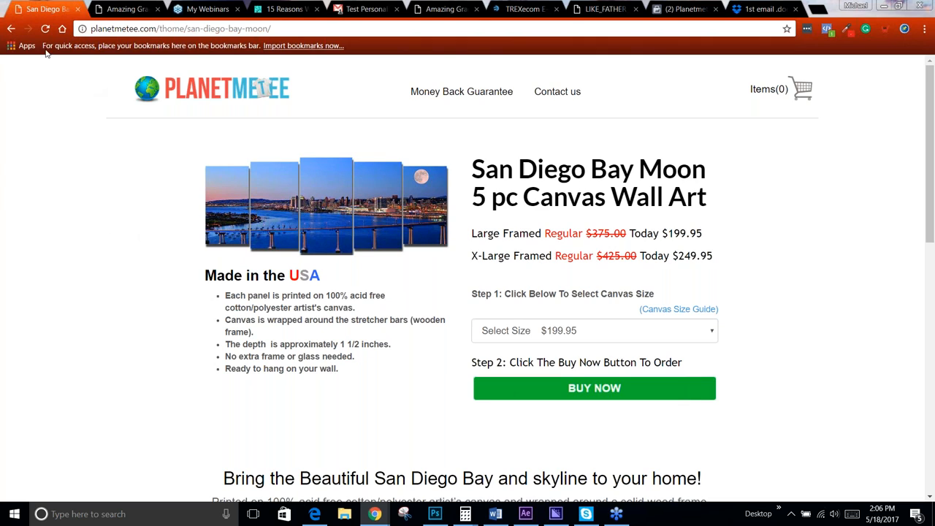
# - Return to the WordPress dashboard, open the Media Library and show the details of the five-panel wall art size chart
pyautogui.click(11, 29)
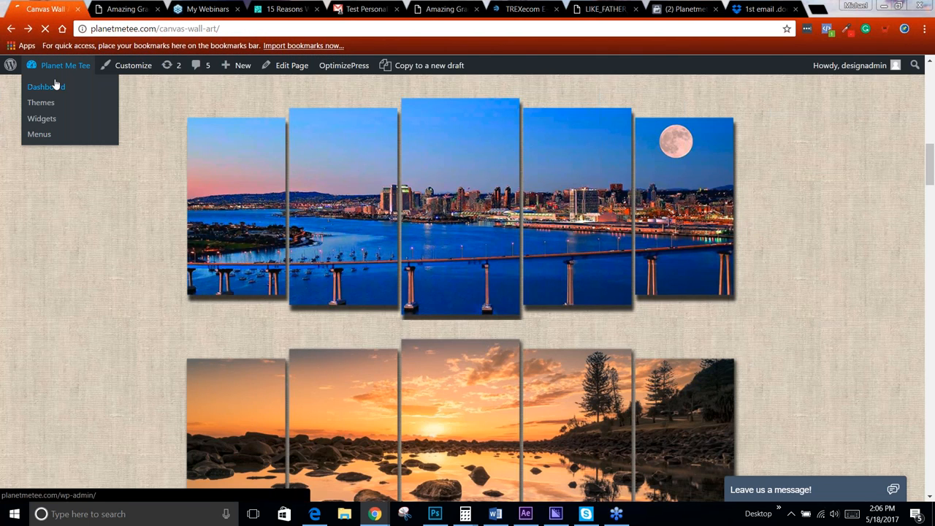
pyautogui.click(55, 86)
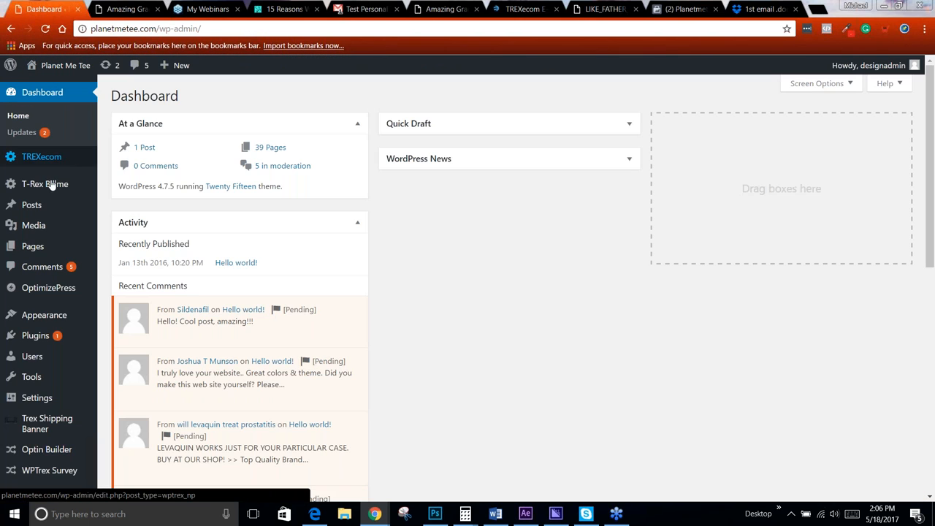
pyautogui.moveTo(33, 235)
pyautogui.click(126, 231)
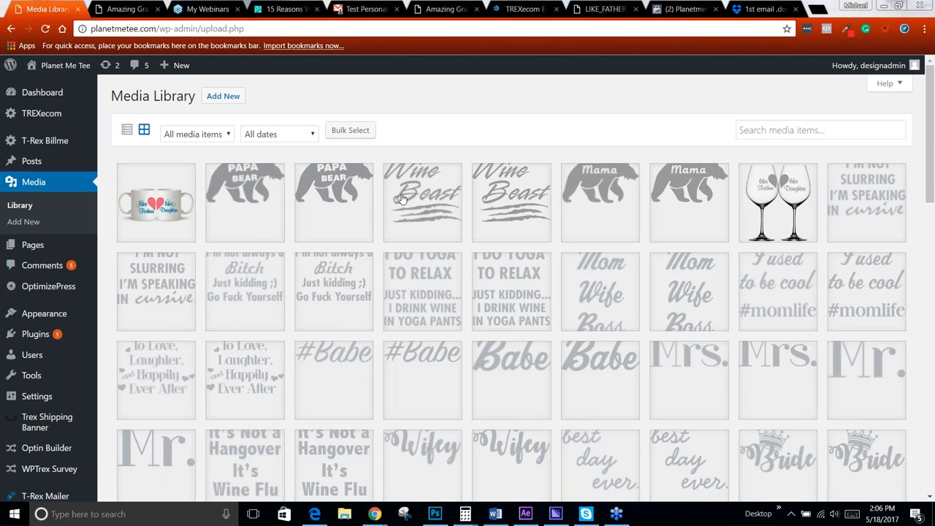
pyautogui.scroll(-3, 419, 266)
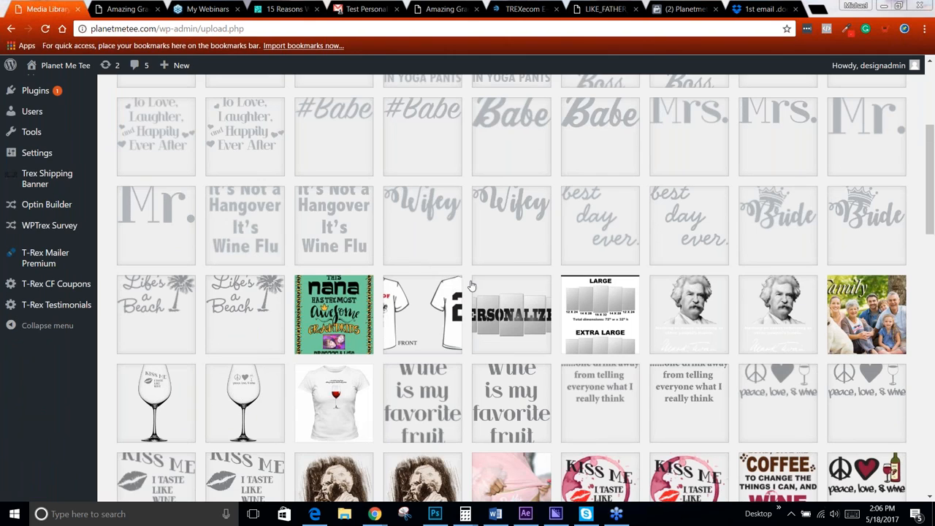
pyautogui.click(606, 324)
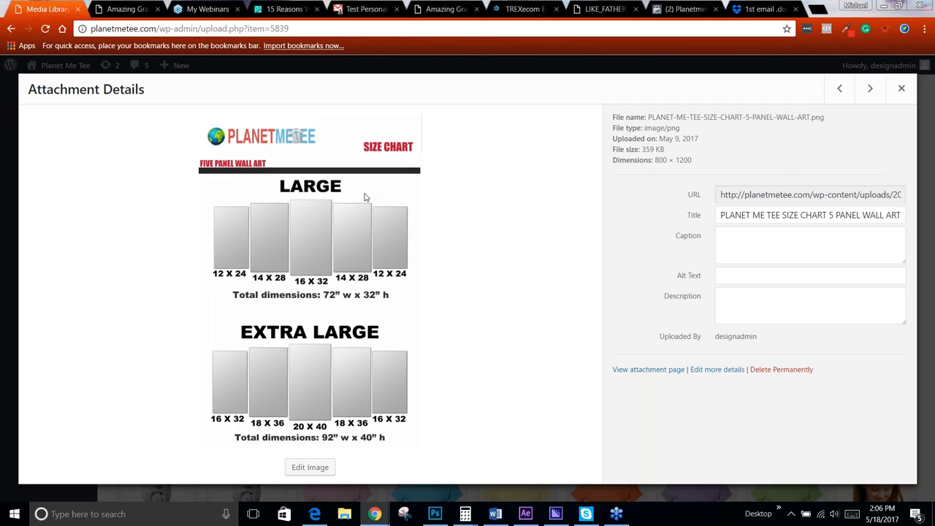
# - Save the size chart image as PLANET-ME-TEE-SIZE-CHART-5-PANEL-WALL-ART-683x1024 in the PNG Images folder on the Desktop
pyautogui.click(11, 28)
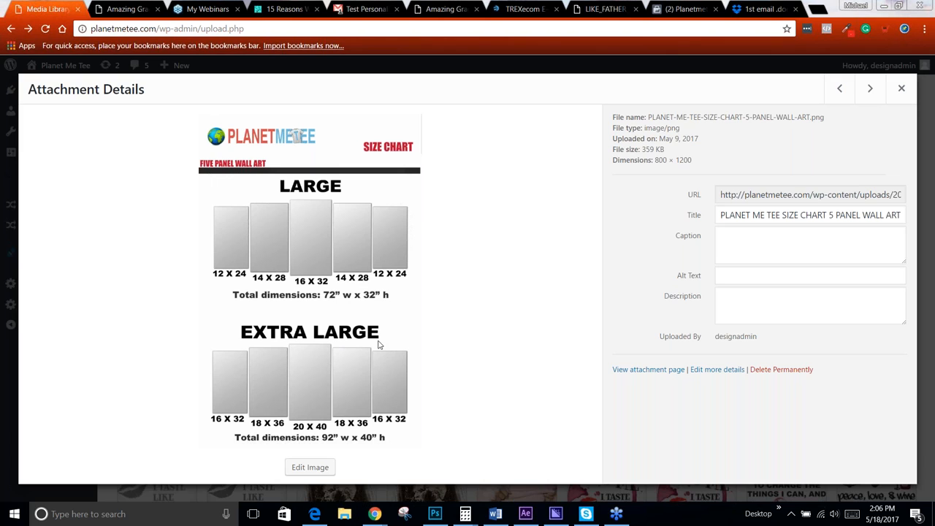
pyautogui.rightClick(340, 246)
pyautogui.click(403, 267)
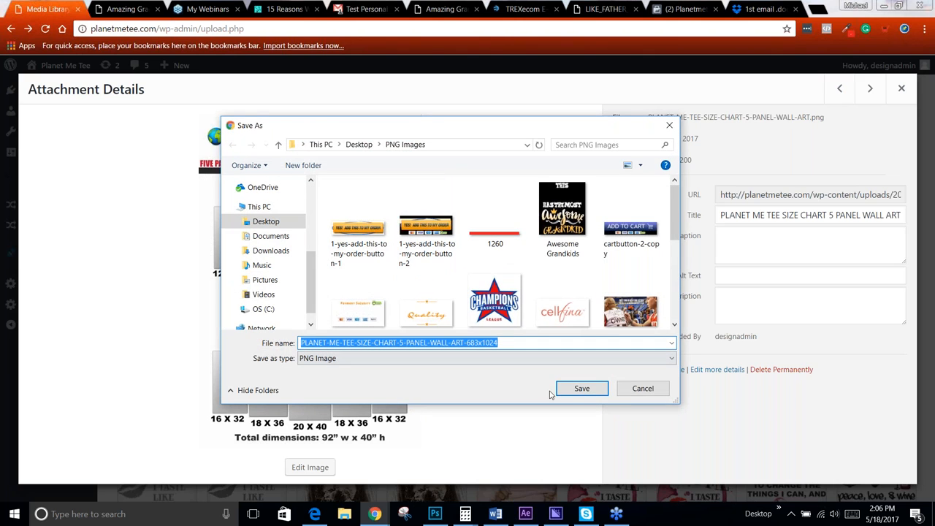
pyautogui.click(576, 390)
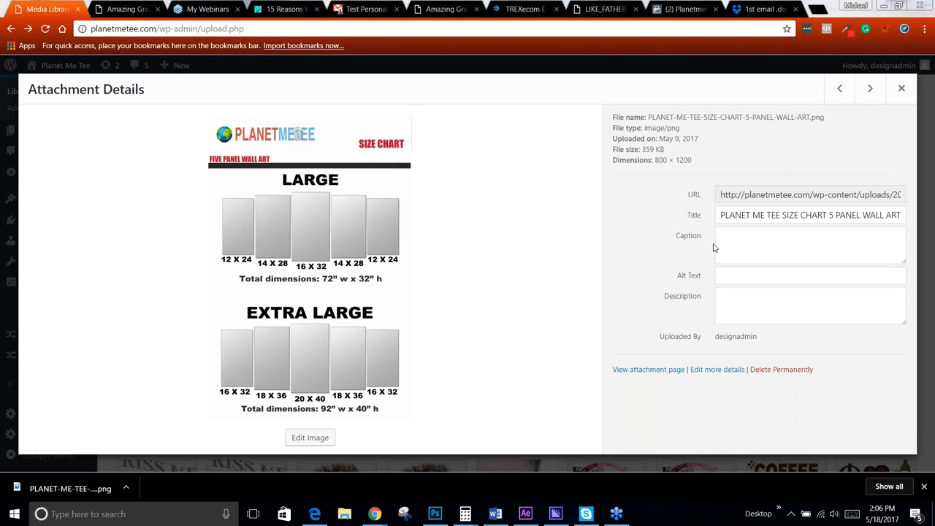
# - Leave the size chart details, return to the storefront home page and highlight its web address
pyautogui.click(787, 240)
pyautogui.click(92, 64)
pyautogui.moveTo(73, 67)
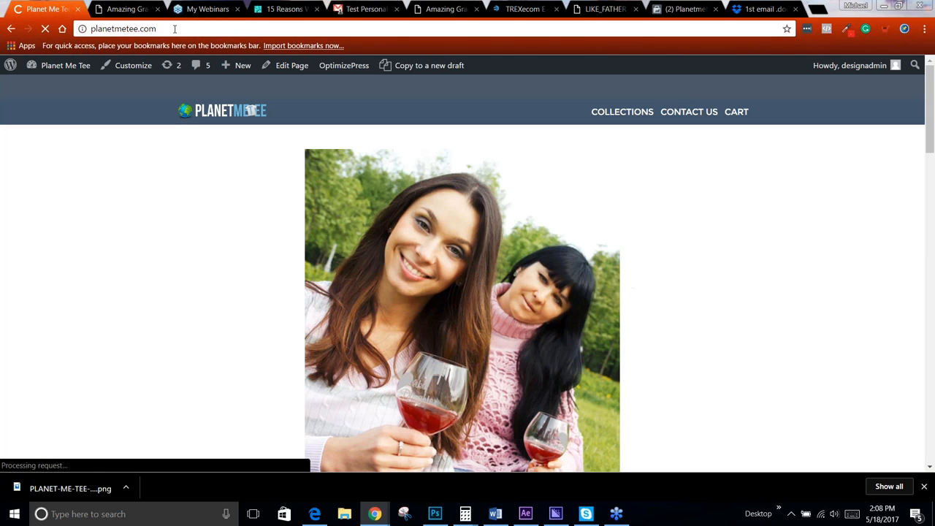
pyautogui.click(174, 29)
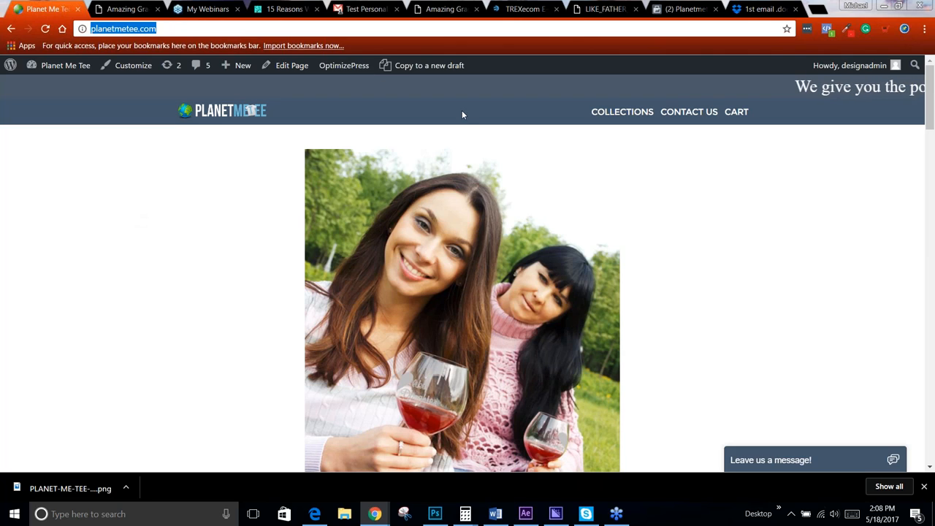
# - Look at the store's Facebook page inbox conversation and the Like Father Like Daughter mugs image
pyautogui.click(686, 9)
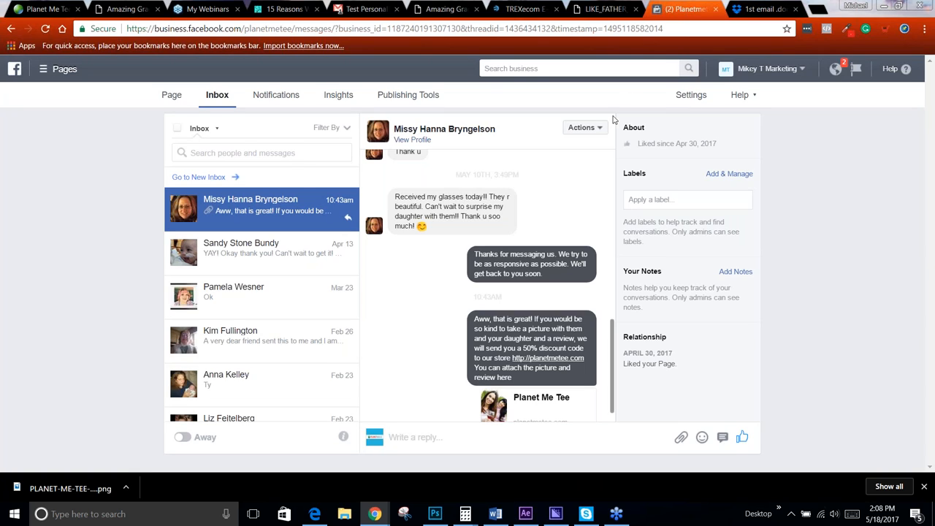
pyautogui.click(603, 9)
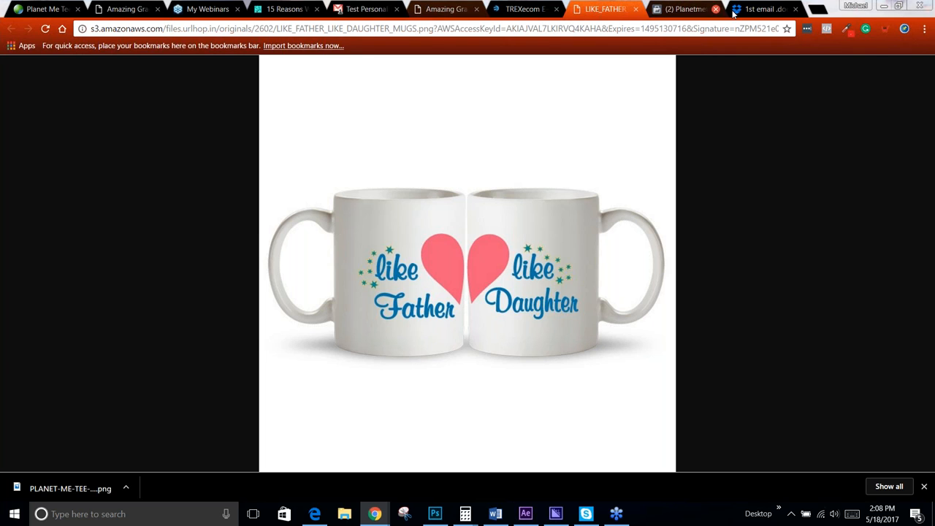
pyautogui.click(690, 8)
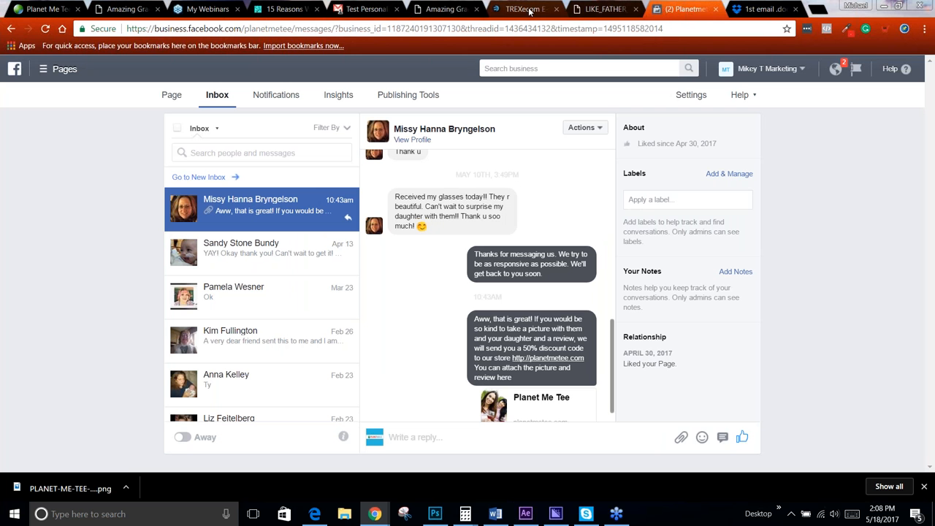
# - Switch to the TREXecom members site showing the Like Father Like Daughter lesson and open the site's content overview
pyautogui.click(526, 8)
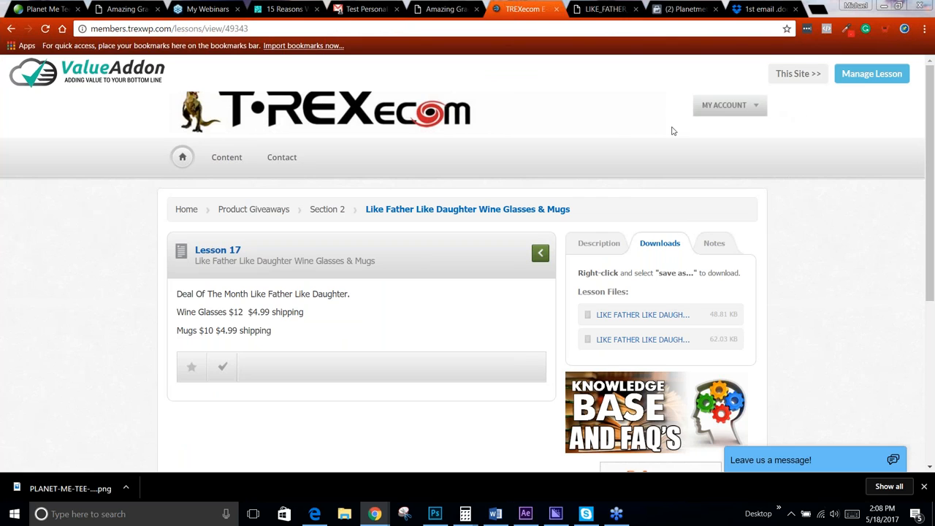
pyautogui.moveTo(627, 111); pyautogui.dragTo(806, 119)
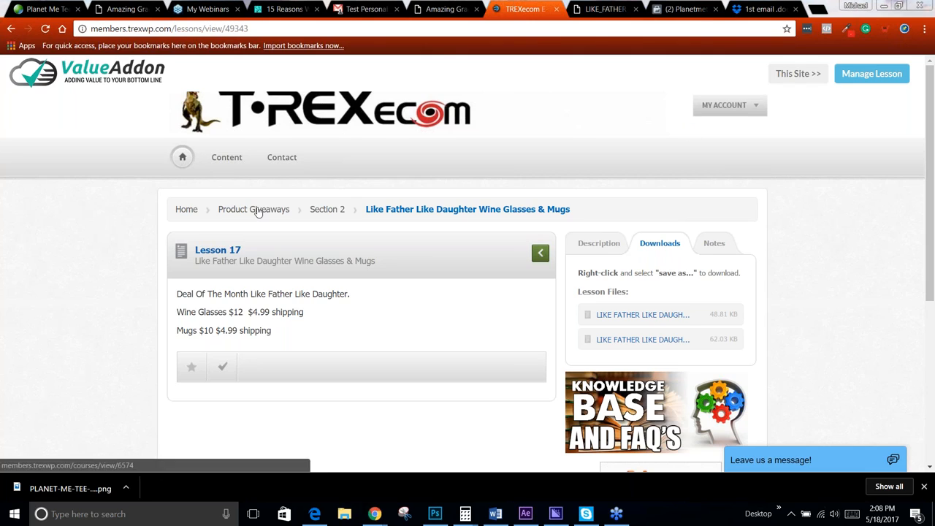
pyautogui.click(232, 159)
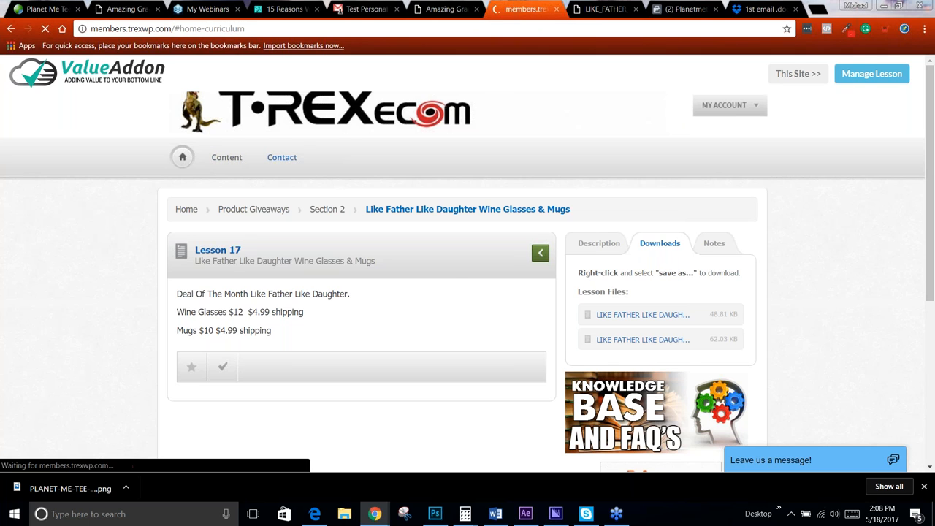
# - Open the Product Giveaways course from the members site's content overview
pyautogui.scroll(-3, 367, 217)
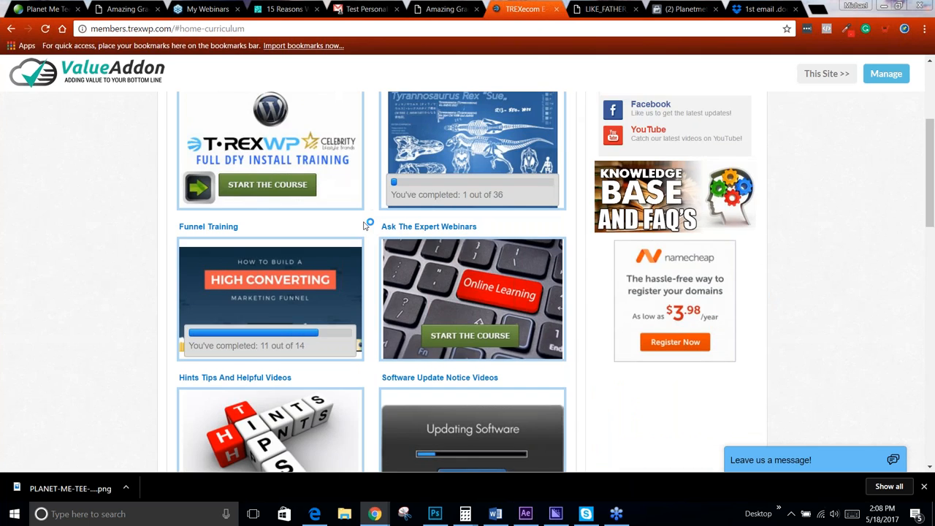
pyautogui.scroll(-5, 368, 217)
pyautogui.click(272, 342)
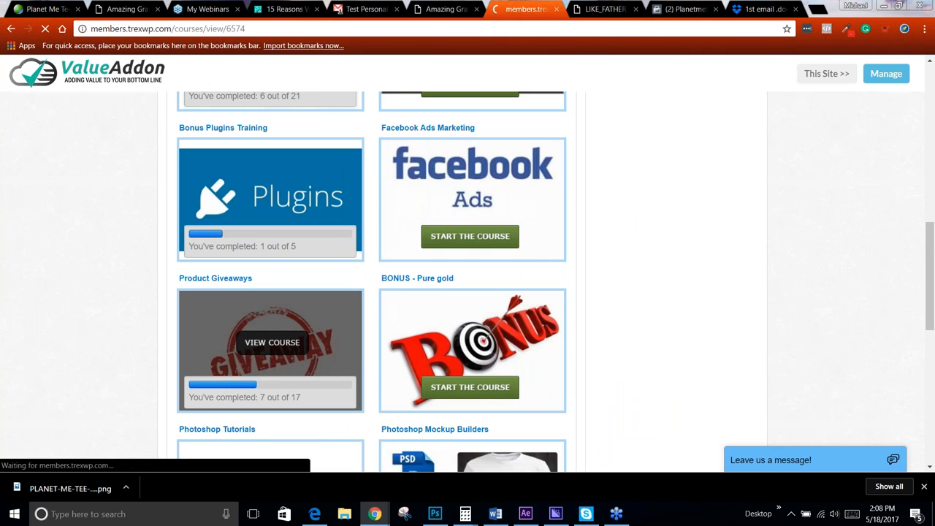
# - Open the Wall Art lesson in the Product Giveaways course and download its Wall Art Products.zip lesson file
pyautogui.scroll(-6, 365, 317)
pyautogui.scroll(-4, 369, 317)
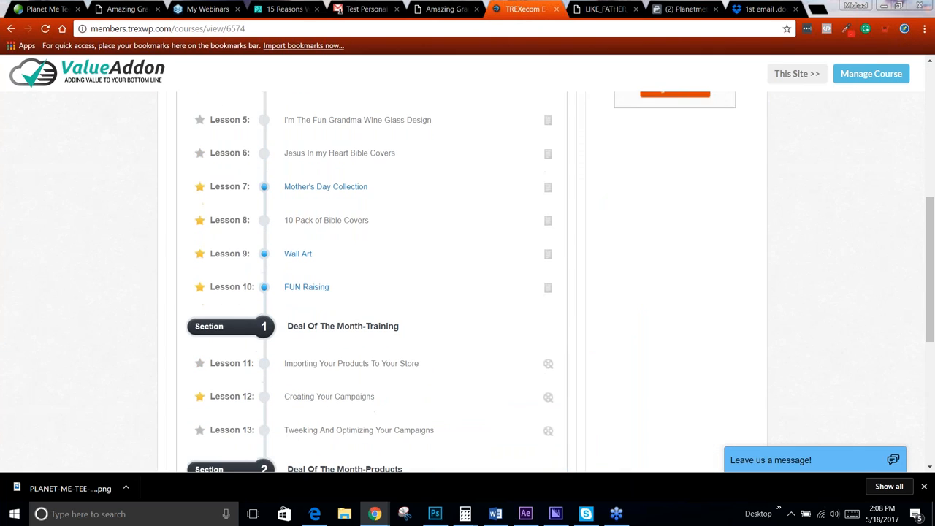
pyautogui.scroll(3, 369, 318)
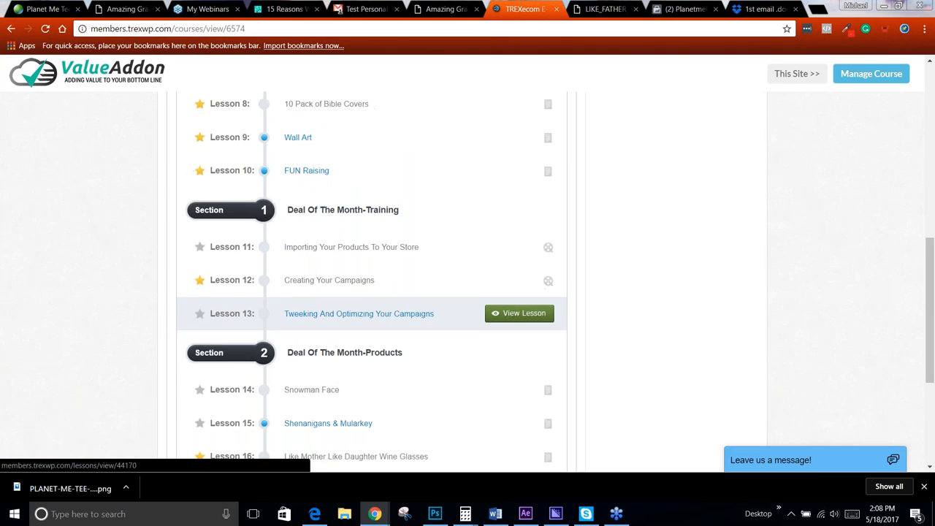
pyautogui.click(298, 146)
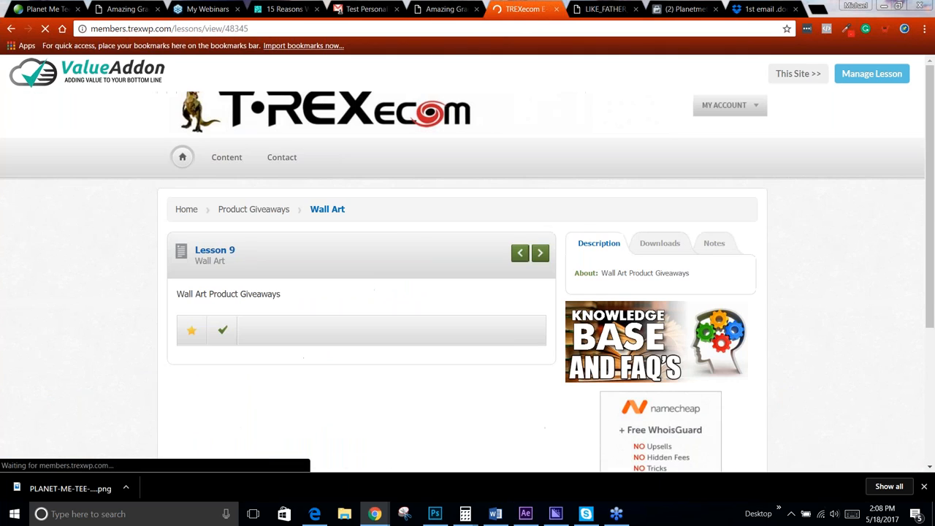
pyautogui.click(666, 246)
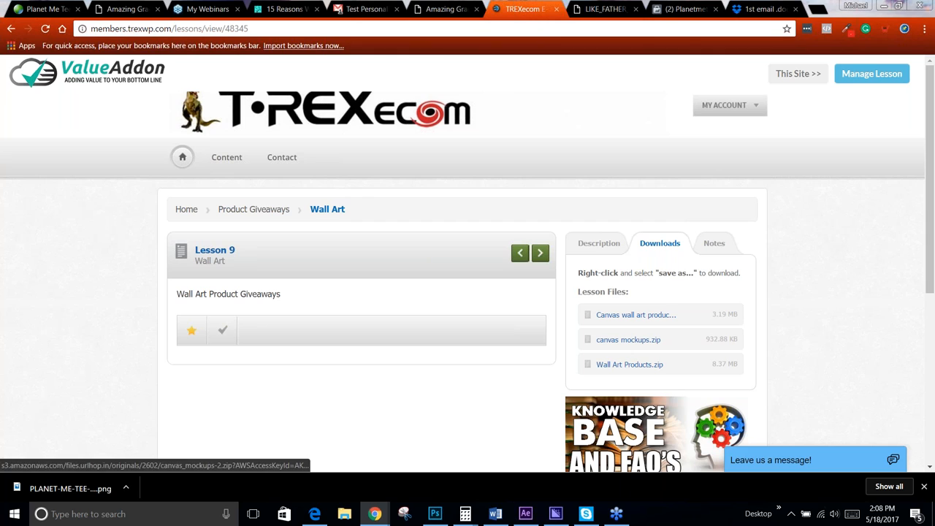
pyautogui.click(641, 369)
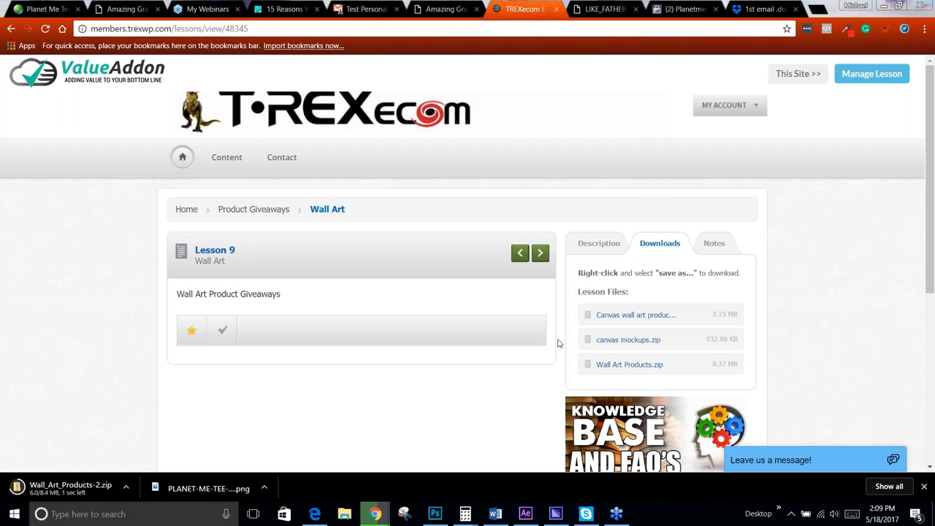
# - Return to the Planet Me Tee storefront and open the canvas wall art page from the Meet Me in St. Louis picture
pyautogui.click(61, 10)
pyautogui.scroll(-6, 526, 187)
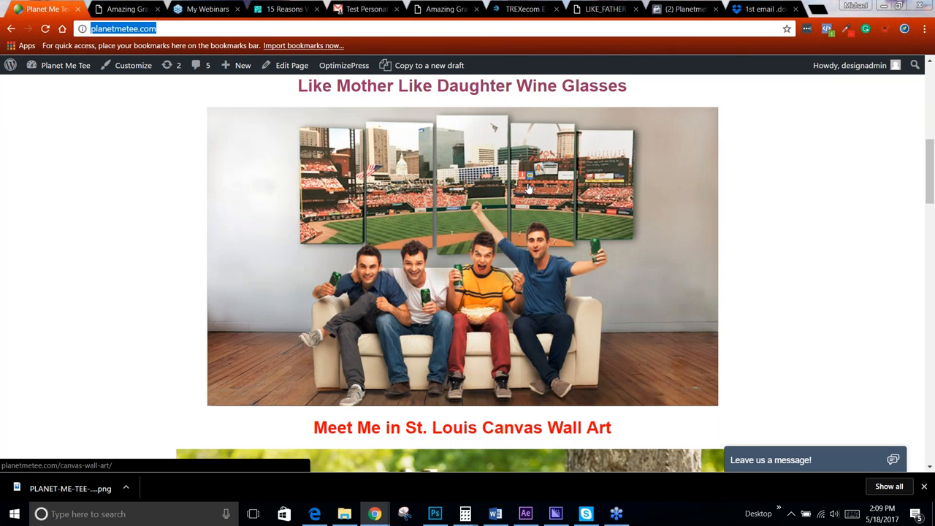
pyautogui.click(516, 181)
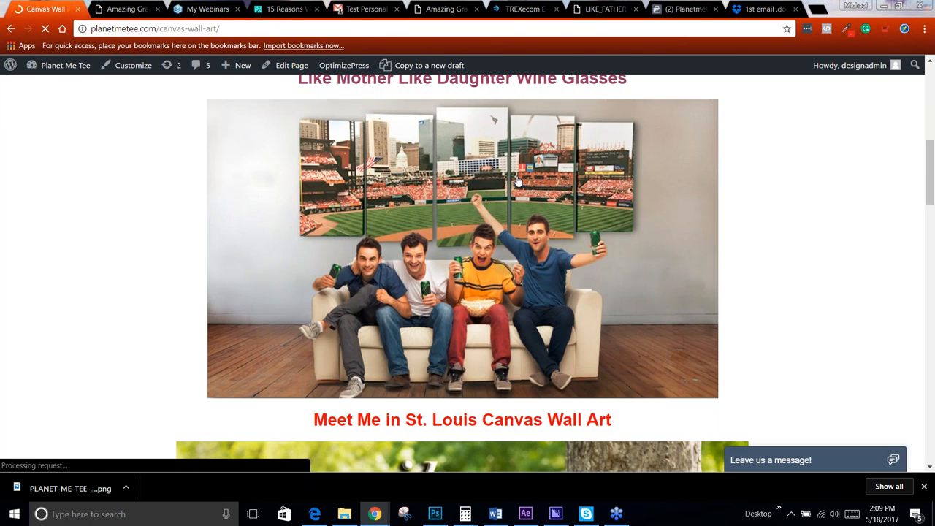
# - Look through the canvas wall art designs down to the wedding picture under "Turn Your own photos into Works of Art!"
pyautogui.scroll(-15, 517, 175)
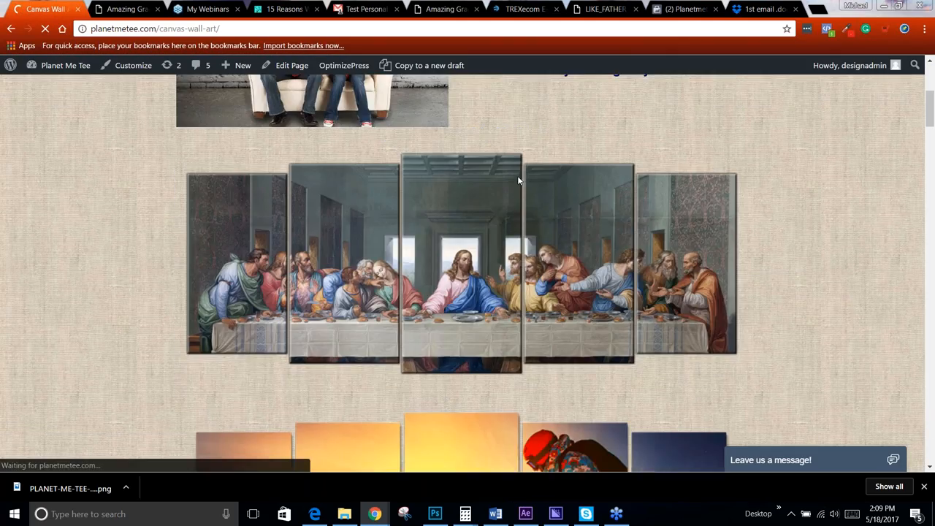
pyautogui.scroll(-12, 520, 179)
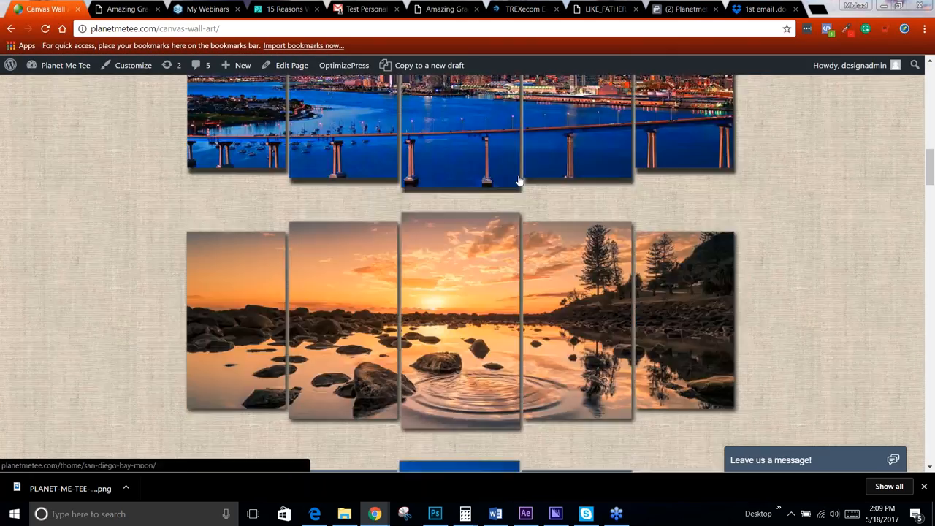
pyautogui.scroll(-1, 520, 179)
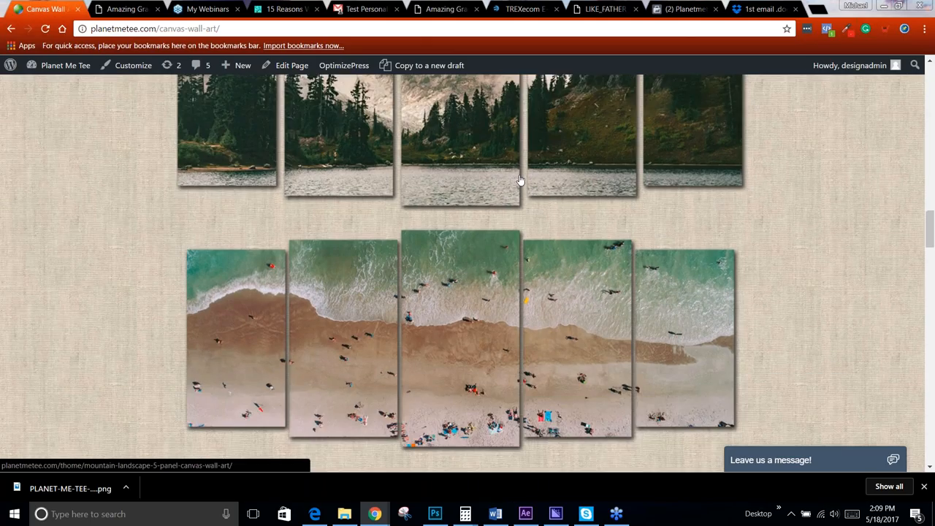
pyautogui.scroll(-12, 520, 179)
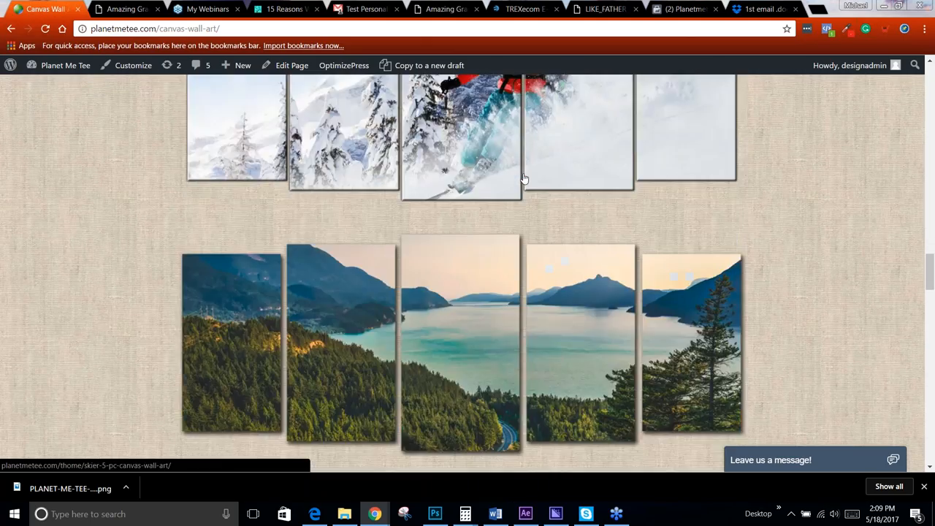
pyautogui.scroll(-12, 525, 178)
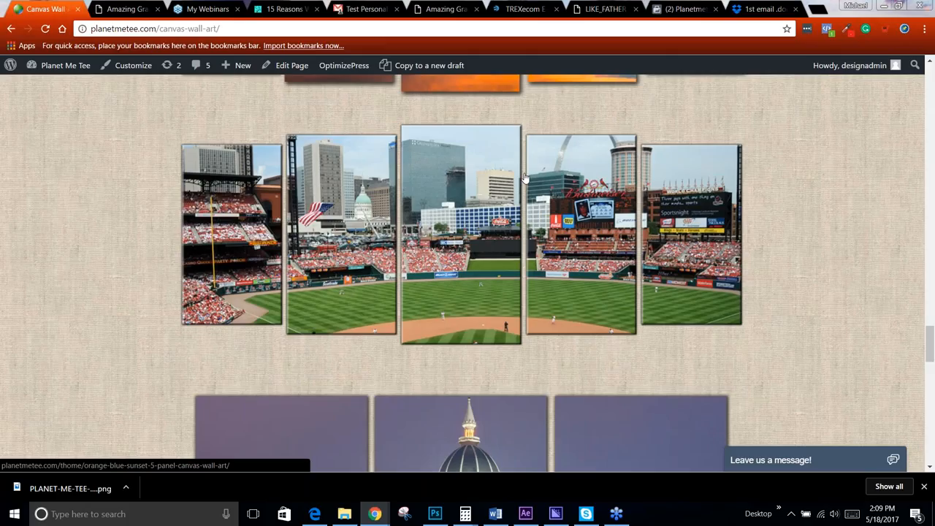
pyautogui.scroll(-6, 524, 178)
pyautogui.scroll(-5, 287, 163)
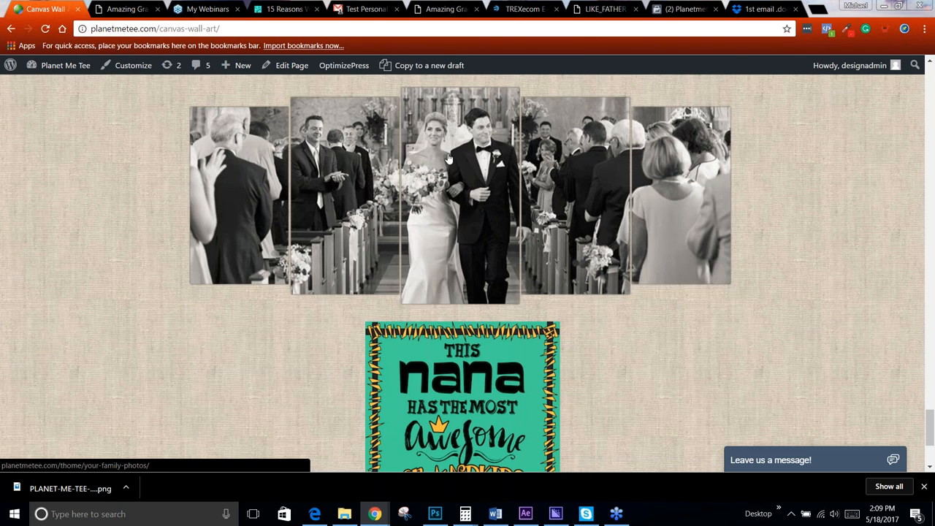
pyautogui.scroll(-1, 487, 183)
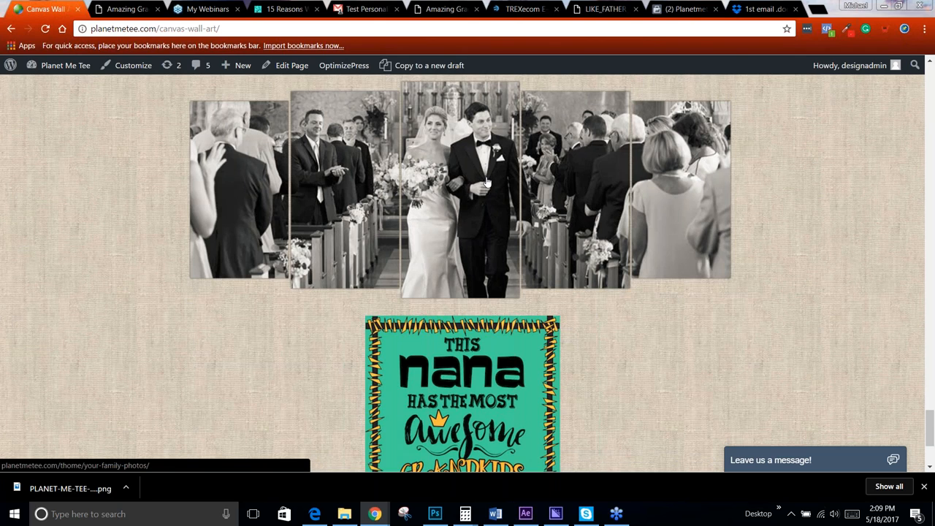
pyautogui.scroll(-2, 487, 182)
pyautogui.scroll(1, 584, 179)
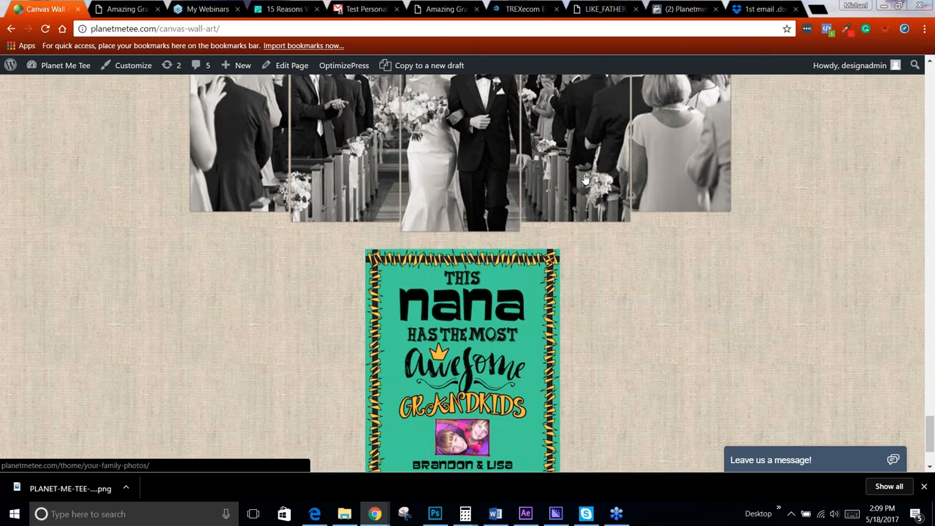
pyautogui.scroll(1, 584, 179)
pyautogui.scroll(3, 914, 176)
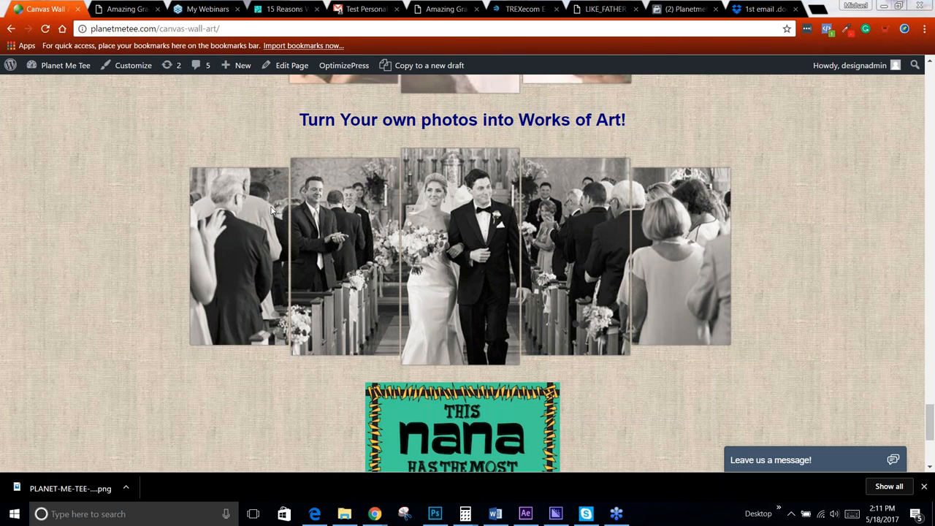
# - Review the canvas wall art designs in reverse order, from the Creation of Adam panels back to the Last Supper panels
pyautogui.scroll(2, 272, 211)
pyautogui.scroll(1, 240, 207)
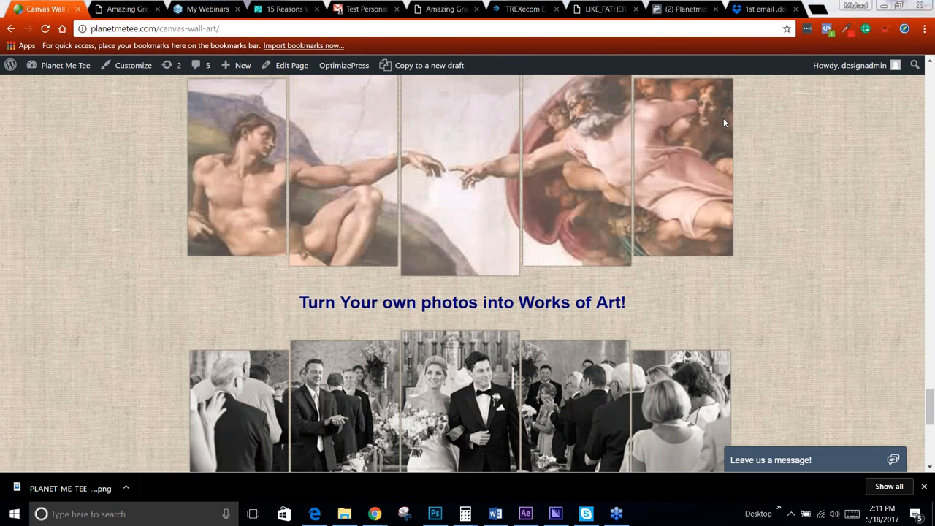
pyautogui.scroll(2, 460, 172)
pyautogui.scroll(6, 460, 171)
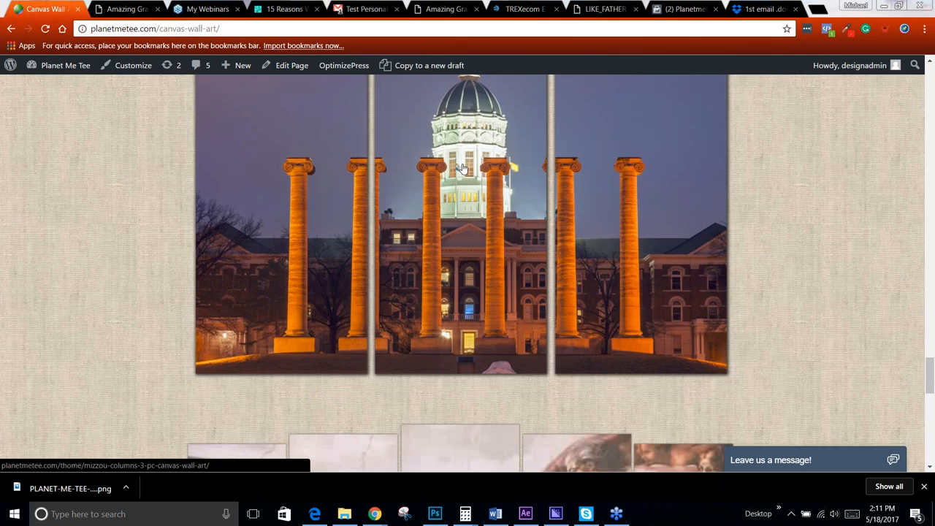
pyautogui.scroll(5, 462, 168)
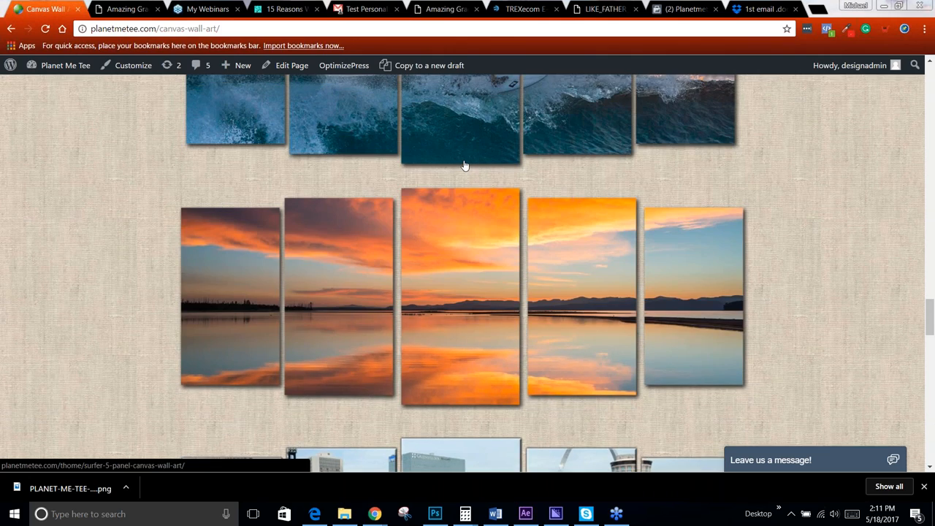
pyautogui.scroll(2, 464, 166)
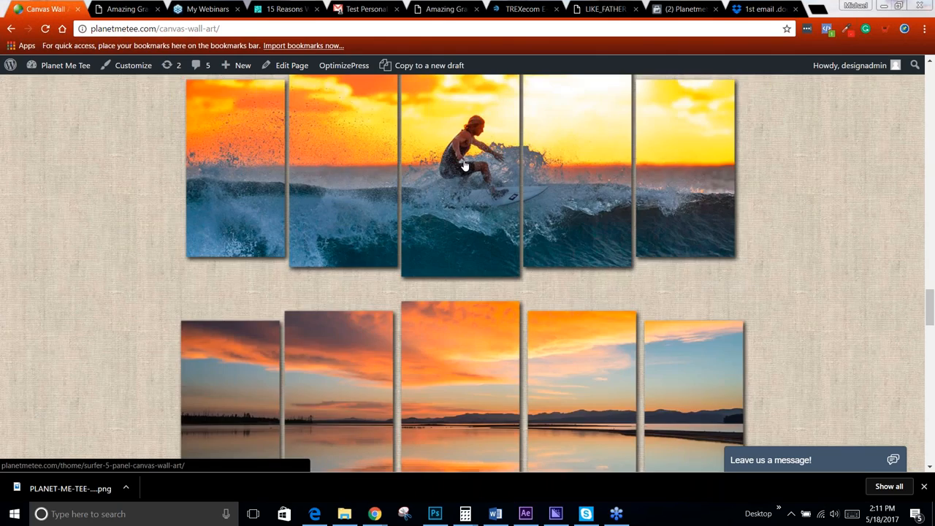
pyautogui.scroll(2, 464, 164)
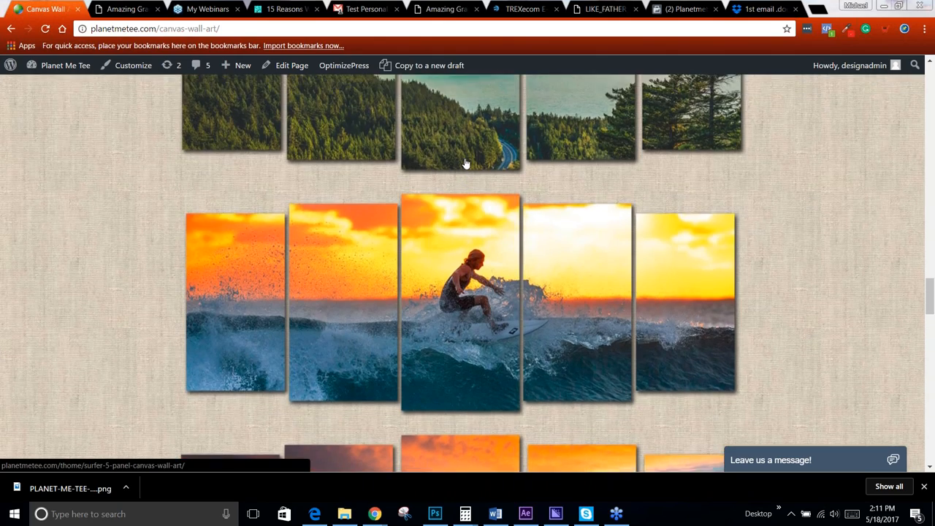
pyautogui.scroll(2, 464, 164)
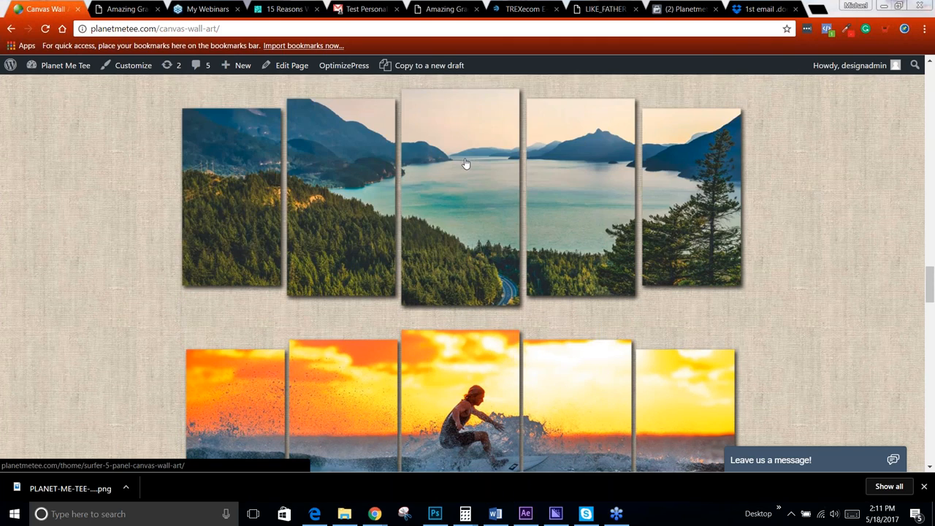
pyautogui.scroll(3, 465, 164)
pyautogui.scroll(3, 464, 163)
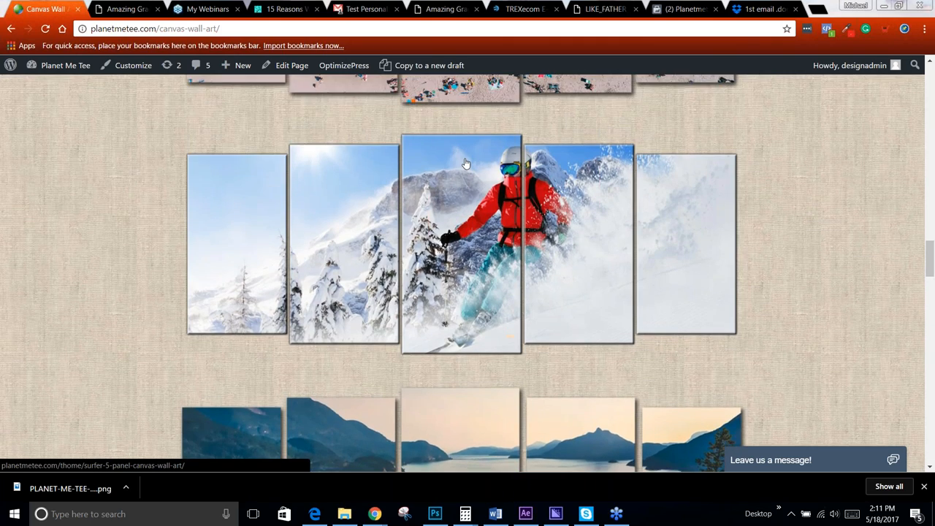
pyautogui.scroll(1, 464, 164)
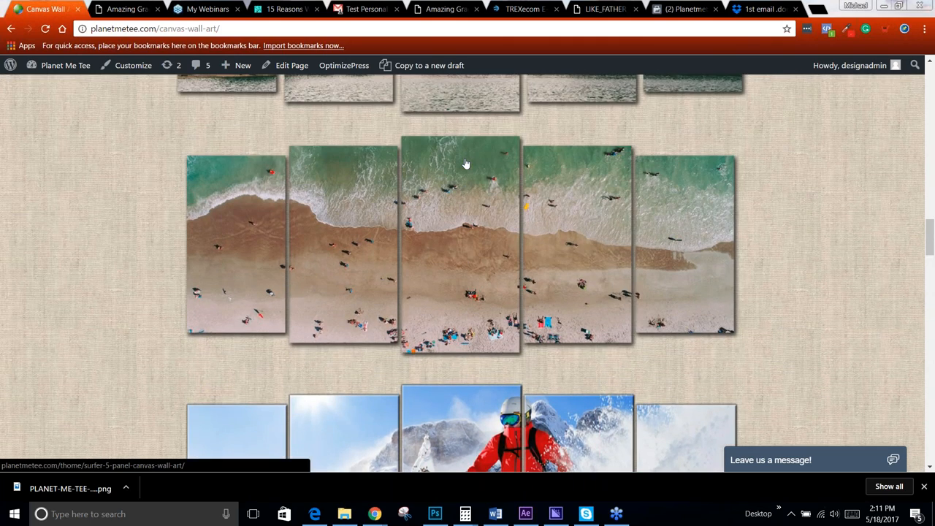
pyautogui.scroll(1, 464, 164)
pyautogui.scroll(4, 468, 161)
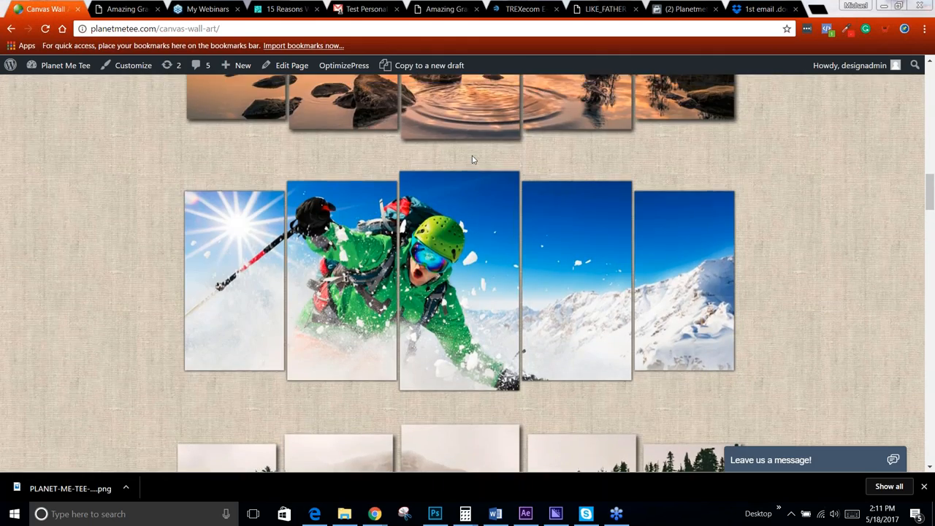
pyautogui.scroll(2, 471, 159)
pyautogui.scroll(3, 476, 159)
pyautogui.scroll(9, 478, 158)
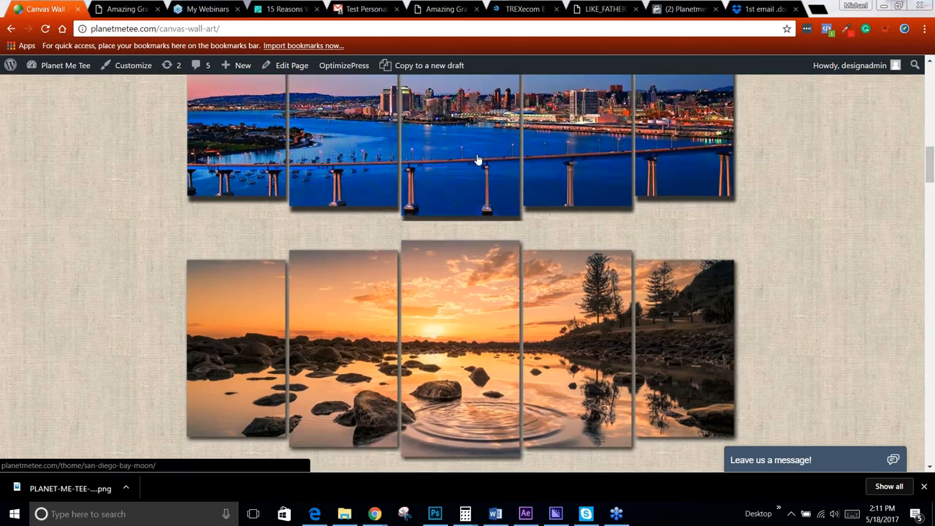
pyautogui.scroll(3, 485, 155)
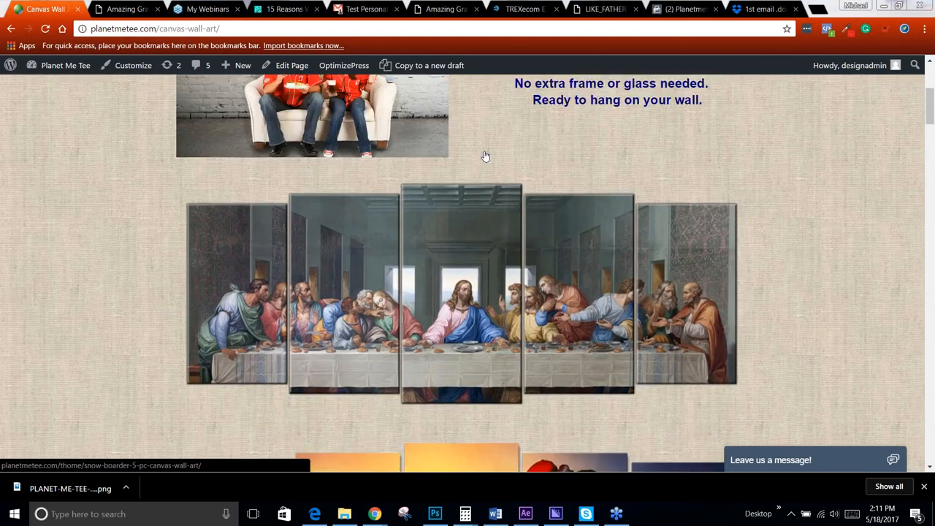
pyautogui.scroll(-4, 485, 155)
pyautogui.scroll(-11, 485, 155)
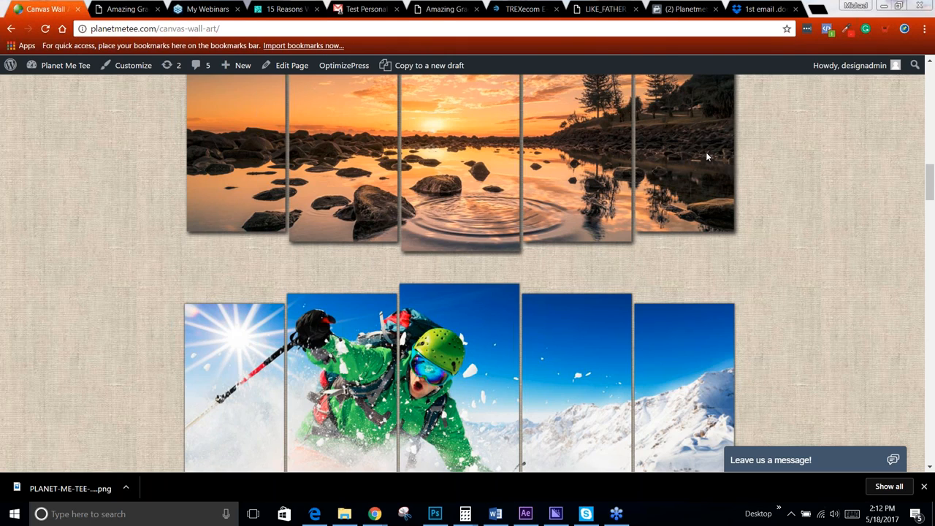
pyautogui.click(723, 198)
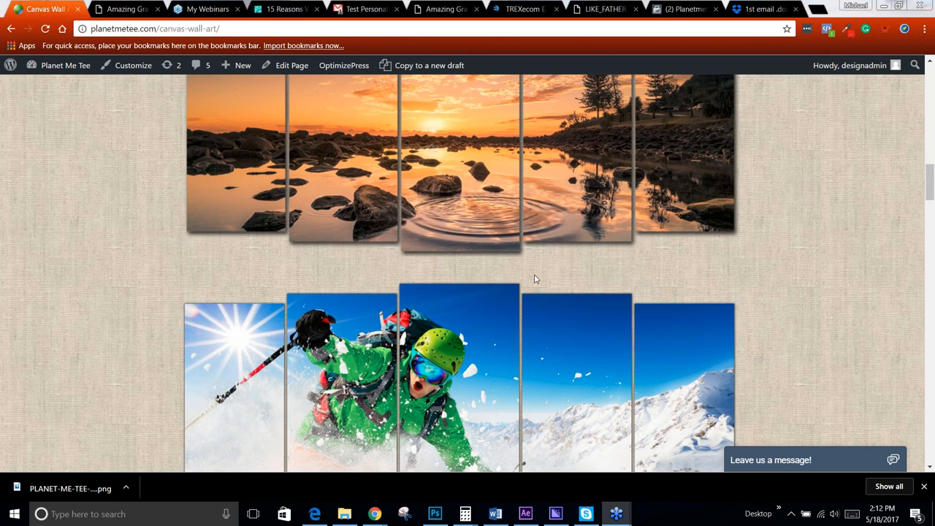
pyautogui.click(493, 272)
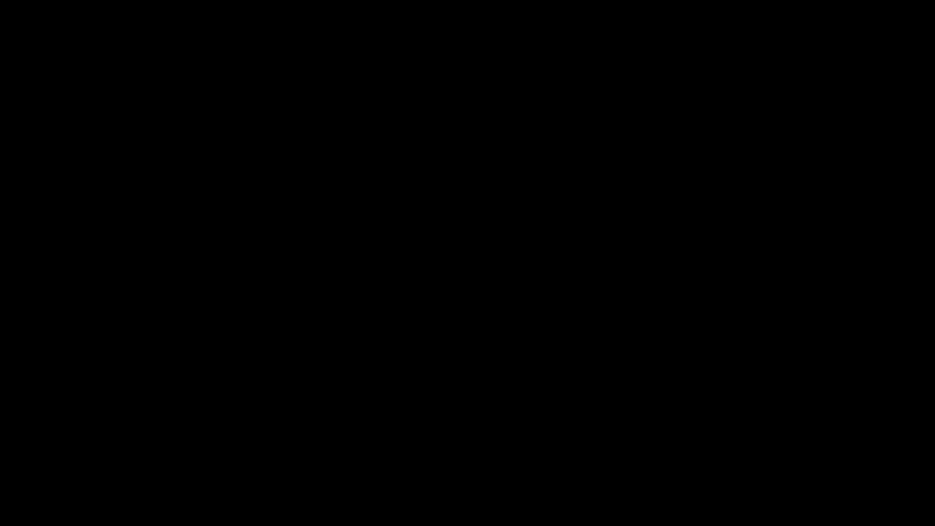